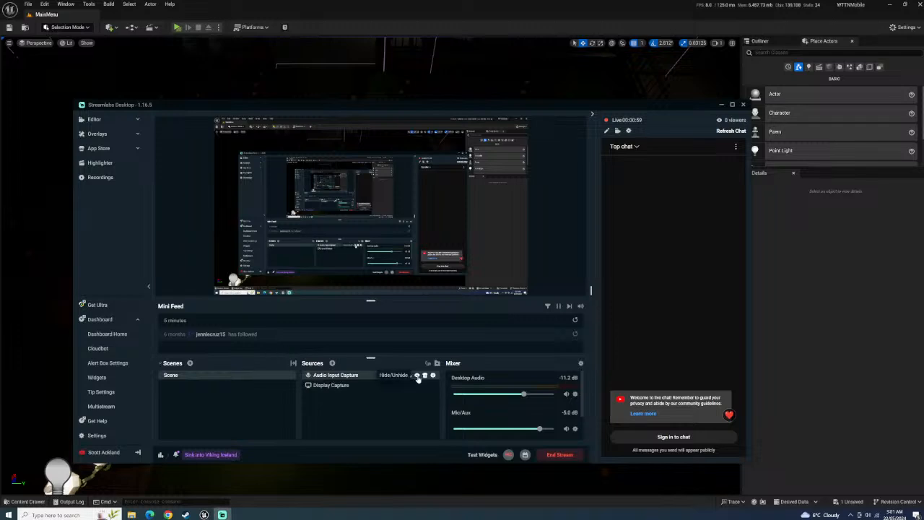
Set the Audio Input Capture source's device to Microphone (HyperX DuoCast) and unmute it in the advanced audio settings
{"action": "left_click", "coordinate": [434, 377]}
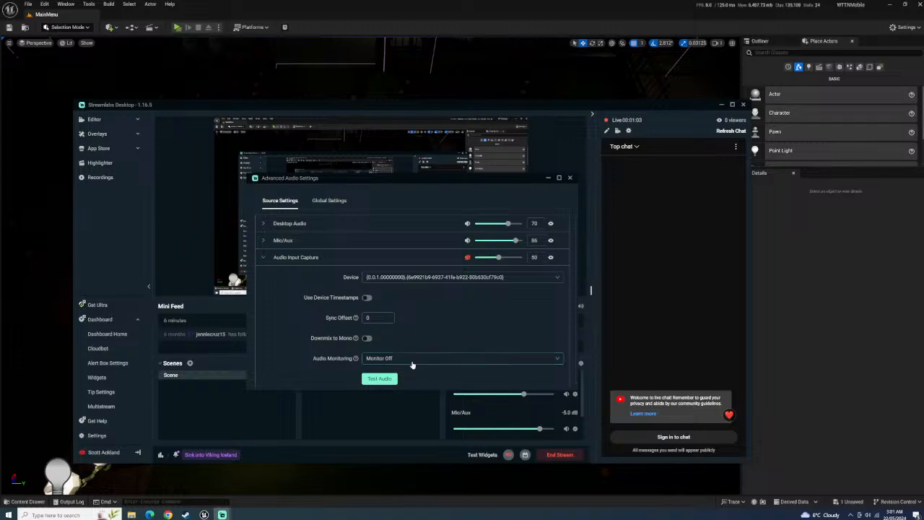
{"action": "left_click", "coordinate": [499, 283]}
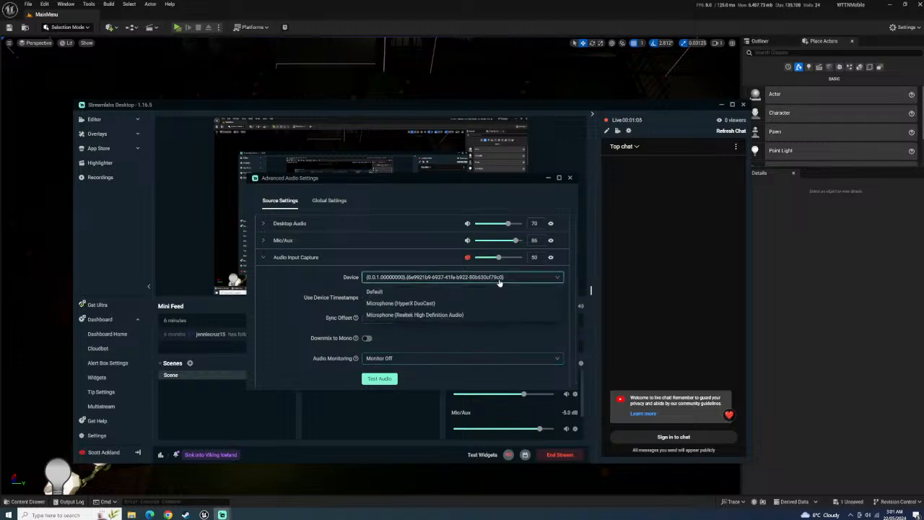
{"action": "left_click", "coordinate": [431, 304]}
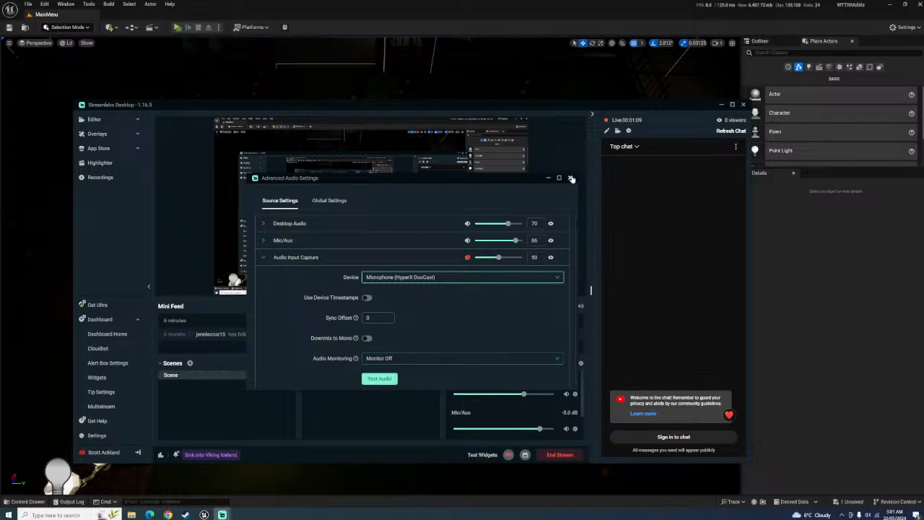
{"action": "left_click", "coordinate": [466, 258]}
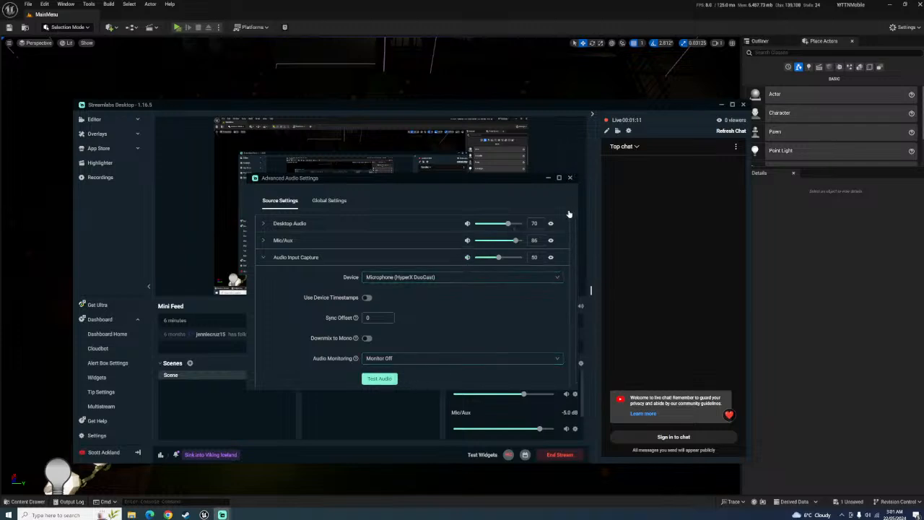
{"action": "left_click", "coordinate": [570, 177]}
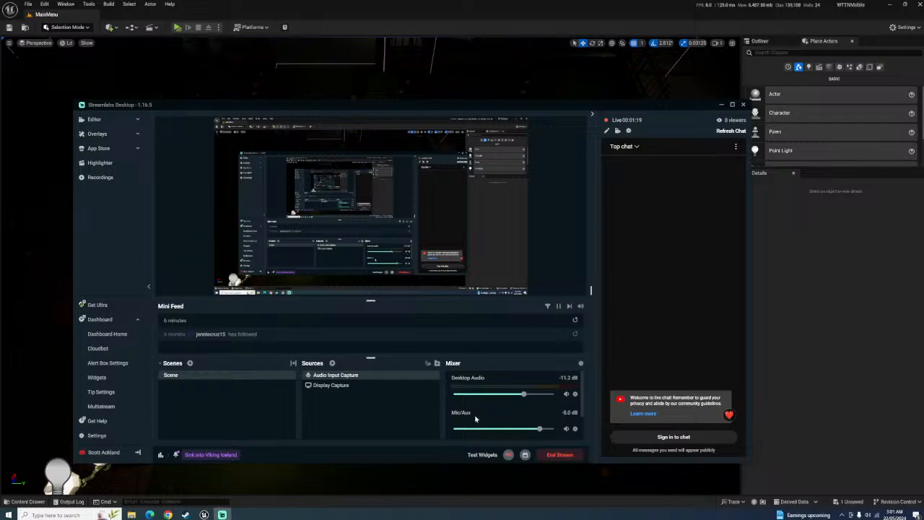
Raise the Audio Input Capture volume in the mixer to about 0.88 and minimize Streamlabs Desktop to return to Unreal Editor
{"action": "scroll", "coordinate": [476, 422], "scroll_direction": "down", "scroll_amount": 2}
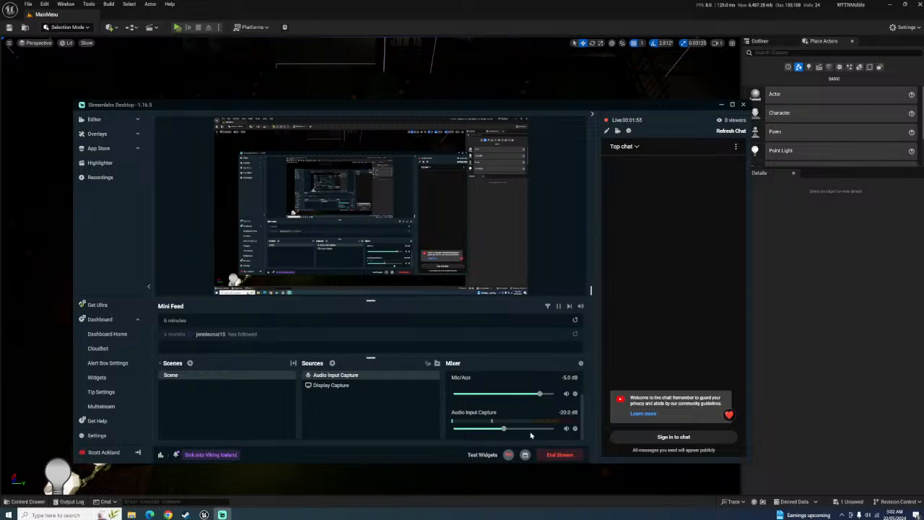
{"action": "left_click_drag", "start_coordinate": [504, 428], "coordinate": [525, 432]}
{"action": "mouse_move", "coordinate": [525, 431]}
{"action": "left_click_drag", "start_coordinate": [524, 431], "coordinate": [530, 430]}
{"action": "left_click_drag", "start_coordinate": [529, 430], "coordinate": [542, 431]}
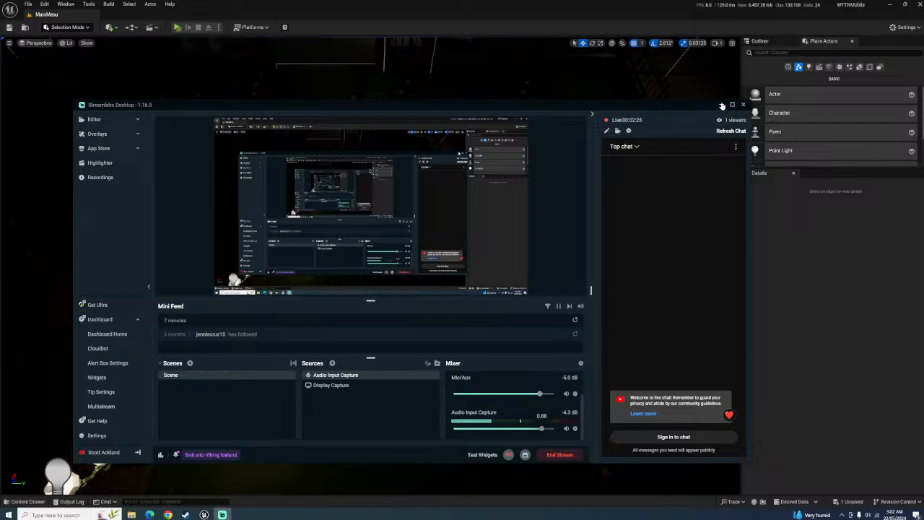
{"action": "left_click_drag", "start_coordinate": [542, 431], "coordinate": [541, 432]}
{"action": "left_click", "coordinate": [721, 104]}
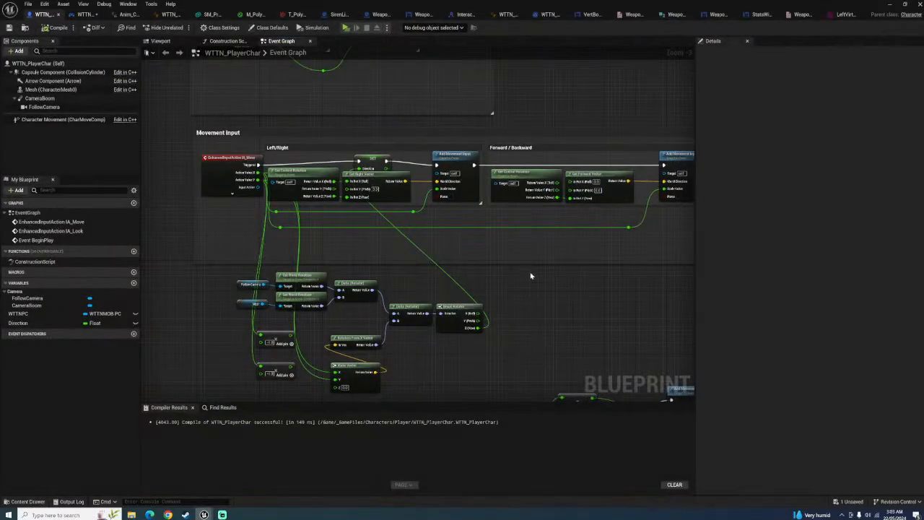
Try to delete the unconnected node cluster below the Movement Input section of the WTTN_PlayerChar event graph
{"action": "scroll", "coordinate": [534, 278], "scroll_direction": "down", "scroll_amount": 3}
{"action": "scroll", "coordinate": [486, 272], "scroll_direction": "up", "scroll_amount": 2}
{"action": "scroll", "coordinate": [313, 244], "scroll_direction": "up", "scroll_amount": 3}
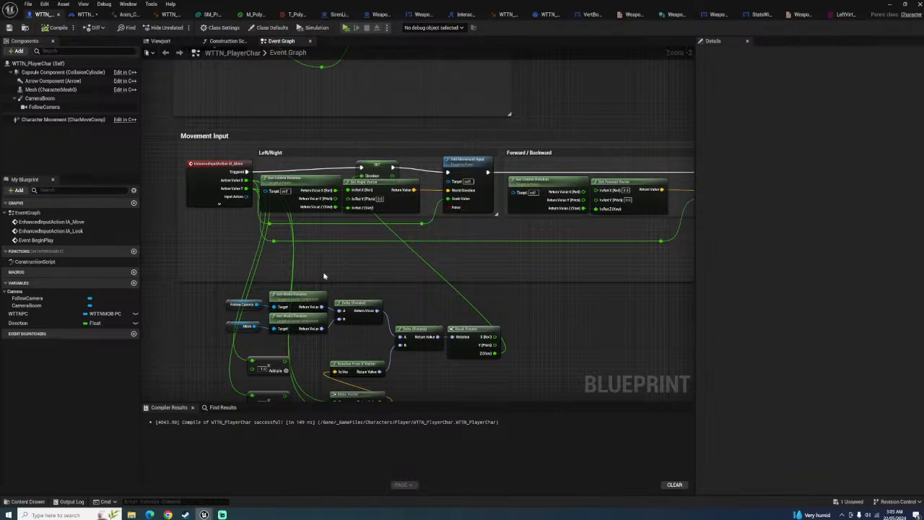
{"action": "scroll", "coordinate": [325, 245], "scroll_direction": "down", "scroll_amount": 3}
{"action": "right_click_drag", "start_coordinate": [350, 287], "coordinate": [364, 220]}
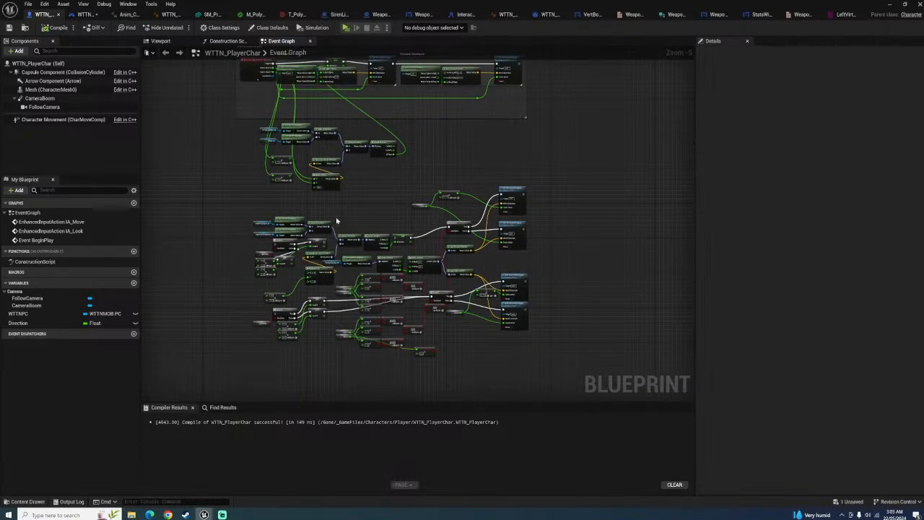
{"action": "left_click_drag", "start_coordinate": [204, 172], "coordinate": [467, 326]}
{"action": "left_click_drag", "start_coordinate": [235, 189], "coordinate": [569, 374]}
{"action": "key", "text": "Delete"}
{"action": "scroll", "coordinate": [397, 264], "scroll_direction": "up", "scroll_amount": 4}
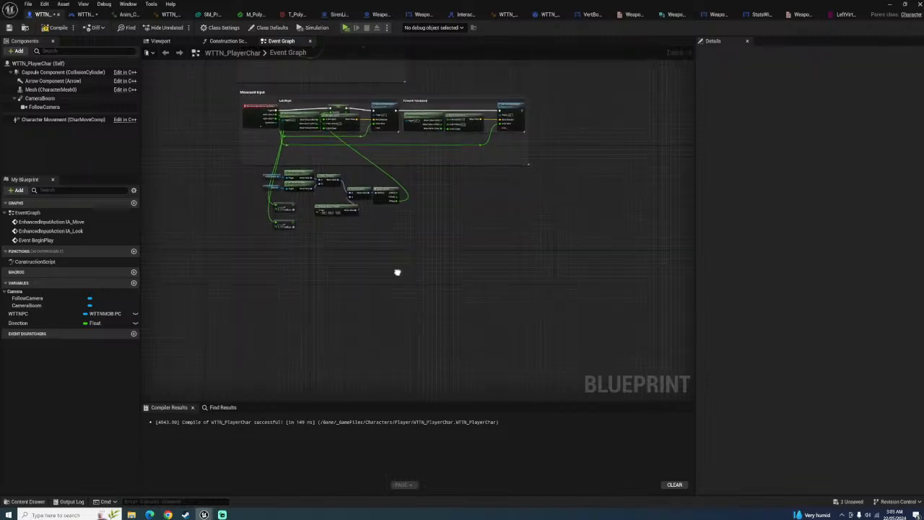
Try to delete the two multiply nodes with the -1.0 factor beneath the Get World Rotation nodes
{"action": "left_click_drag", "start_coordinate": [340, 274], "coordinate": [275, 356]}
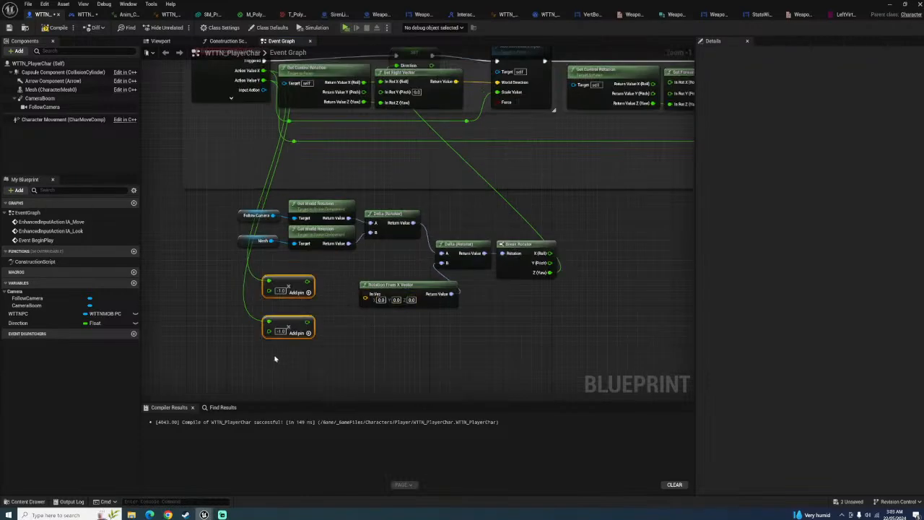
{"action": "key", "text": "Delete"}
{"action": "right_click_drag", "start_coordinate": [261, 348], "coordinate": [208, 400]}
{"action": "scroll", "coordinate": [260, 351], "scroll_direction": "down", "scroll_amount": 1}
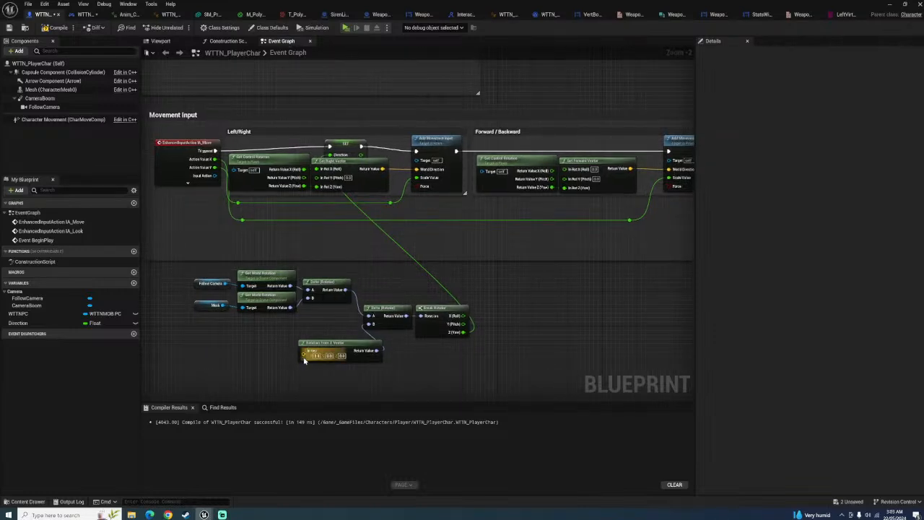
Undo the last two node deletions in the event graph
{"action": "right_click_drag", "start_coordinate": [291, 363], "coordinate": [333, 356]}
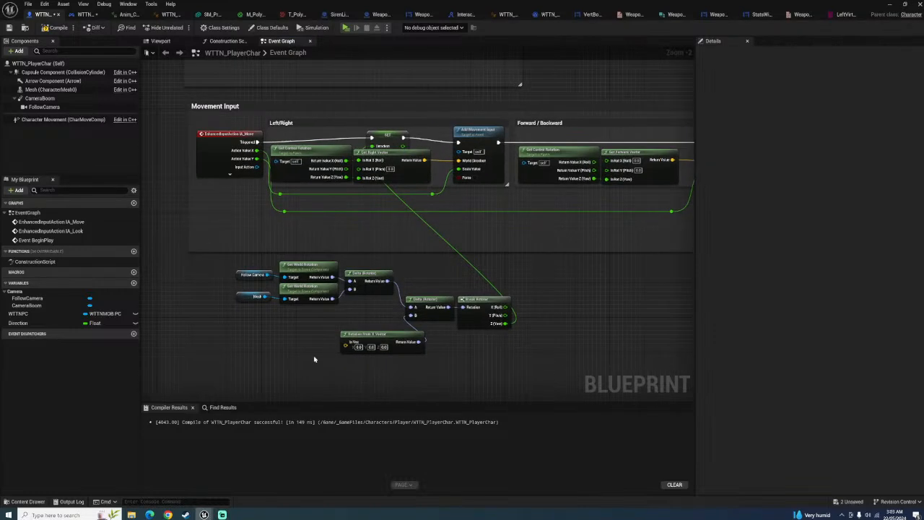
{"action": "key", "text": "ctrl+z"}
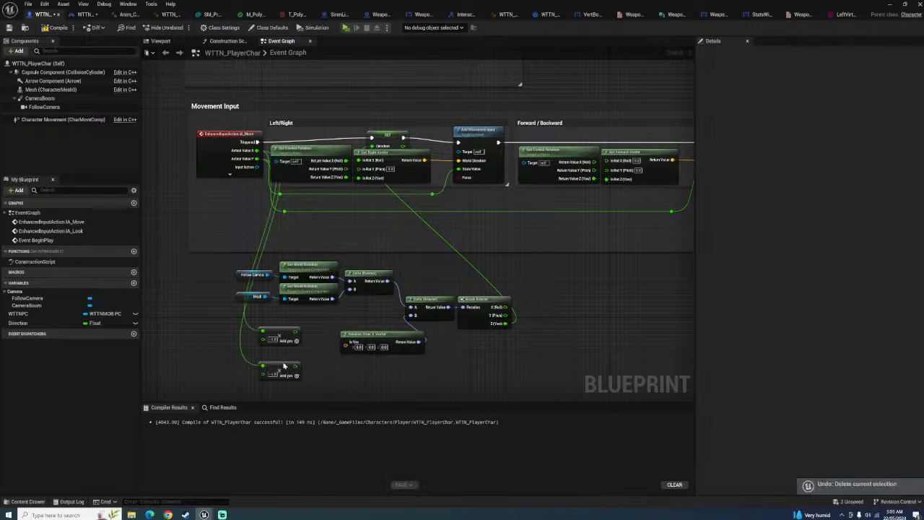
{"action": "key", "text": "ctrl+z"}
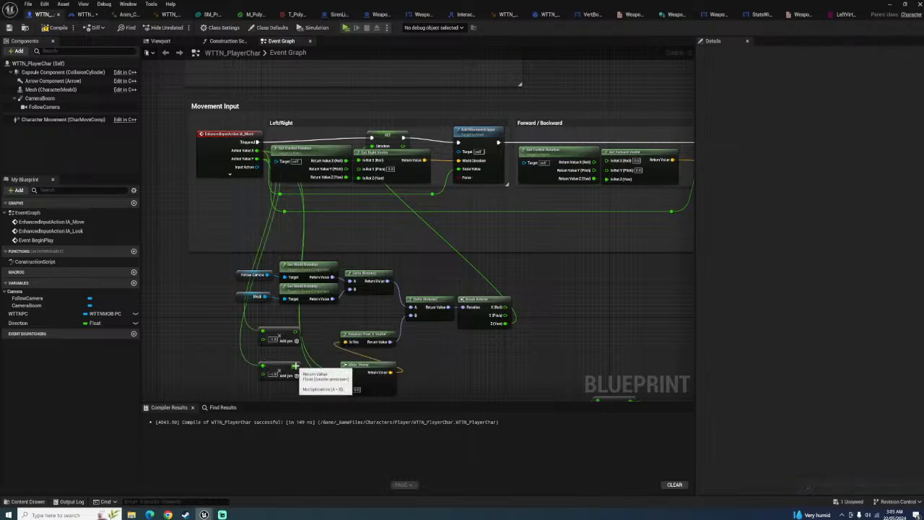
Delete the two multiply-by -1.0 nodes beside the Make Vector node, keeping the Make Vector node
{"action": "right_click_drag", "start_coordinate": [428, 380], "coordinate": [441, 291]}
{"action": "left_click_drag", "start_coordinate": [289, 309], "coordinate": [270, 235]}
{"action": "key", "text": "Delete"}
Delete the whole unused node cluster at the bottom of the event graph, below the Make Vector node
{"action": "scroll", "coordinate": [272, 255], "scroll_direction": "down", "scroll_amount": 4}
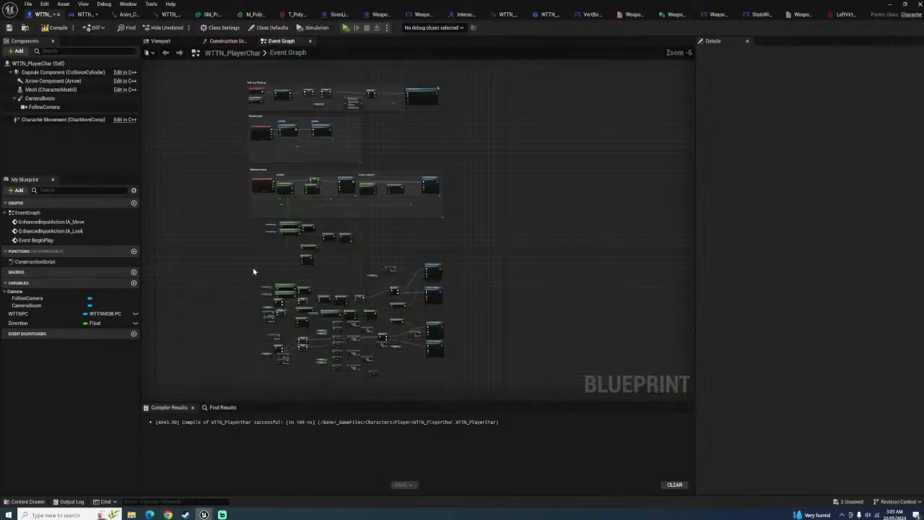
{"action": "left_click_drag", "start_coordinate": [253, 269], "coordinate": [446, 370]}
{"action": "right_click_drag", "start_coordinate": [447, 366], "coordinate": [445, 330]}
{"action": "key", "text": "Delete"}
{"action": "scroll", "coordinate": [289, 218], "scroll_direction": "up", "scroll_amount": 4}
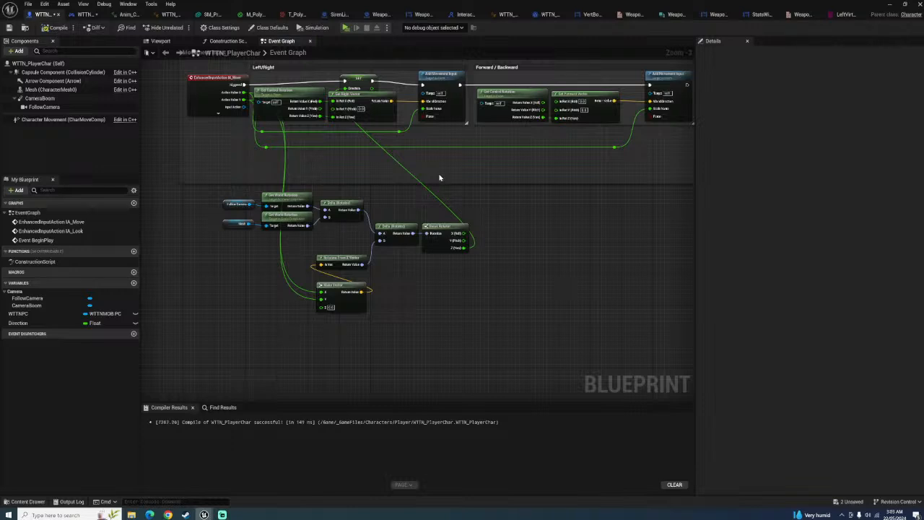
{"action": "right_click_drag", "start_coordinate": [440, 176], "coordinate": [423, 233]}
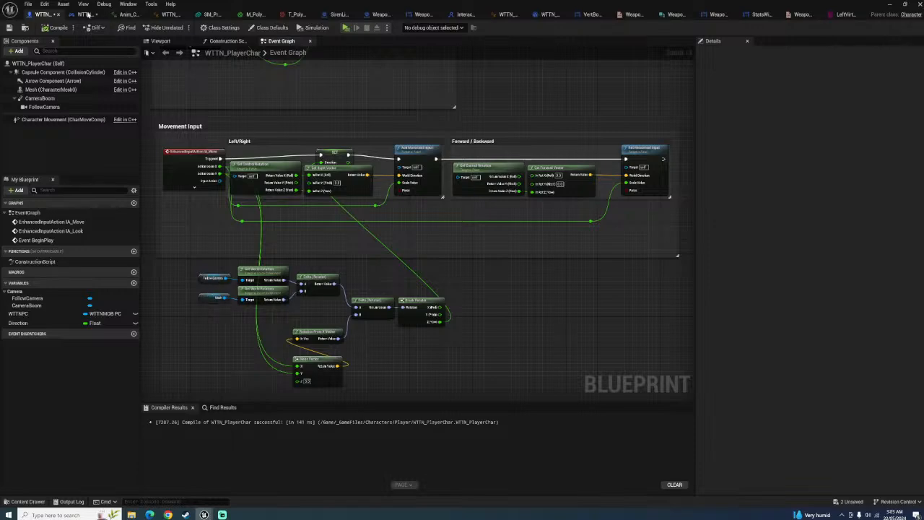
Play-test the MainMenu level by moving the character with the on-screen joystick in several directions, and end the preview
{"action": "left_click", "coordinate": [891, 6]}
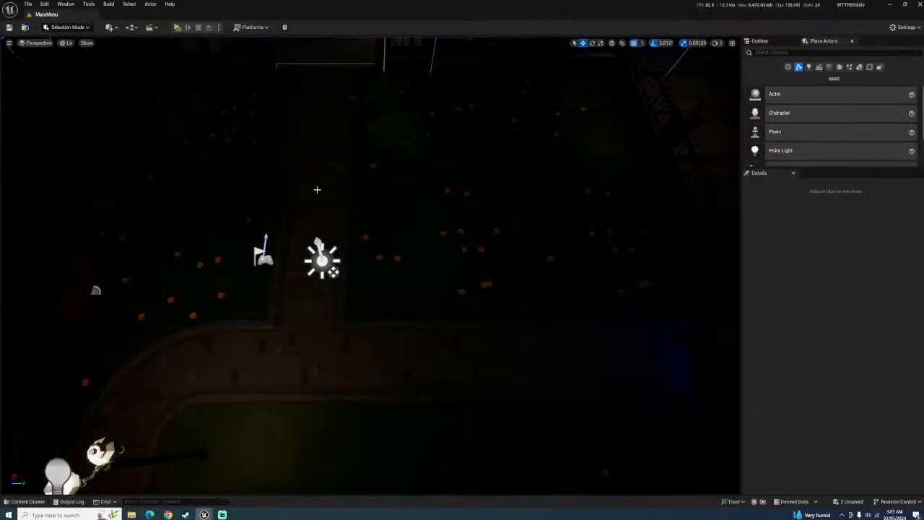
{"action": "left_click", "coordinate": [179, 27]}
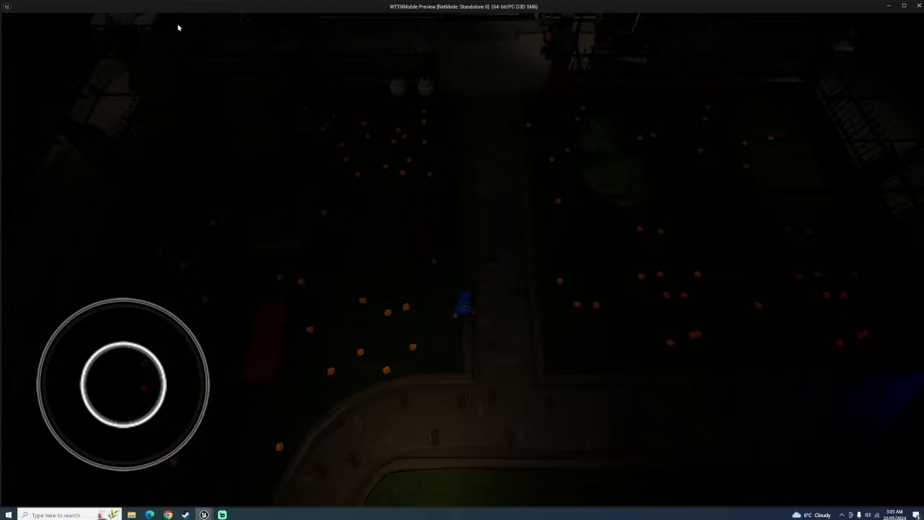
{"action": "mouse_move", "coordinate": [123, 384]}
{"action": "left_mouse_down"}
{"action": "mouse_move", "coordinate": [127, 462]}
{"action": "mouse_move", "coordinate": [208, 408]}
{"action": "left_mouse_up"}
{"action": "mouse_move", "coordinate": [166, 309]}
{"action": "left_mouse_down"}
{"action": "mouse_move", "coordinate": [149, 294]}
{"action": "mouse_move", "coordinate": [76, 365]}
{"action": "mouse_move", "coordinate": [87, 457]}
{"action": "mouse_move", "coordinate": [201, 422]}
{"action": "mouse_move", "coordinate": [150, 303]}
{"action": "mouse_move", "coordinate": [95, 386]}
{"action": "mouse_move", "coordinate": [174, 377]}
{"action": "mouse_move", "coordinate": [78, 310]}
{"action": "left_mouse_up"}
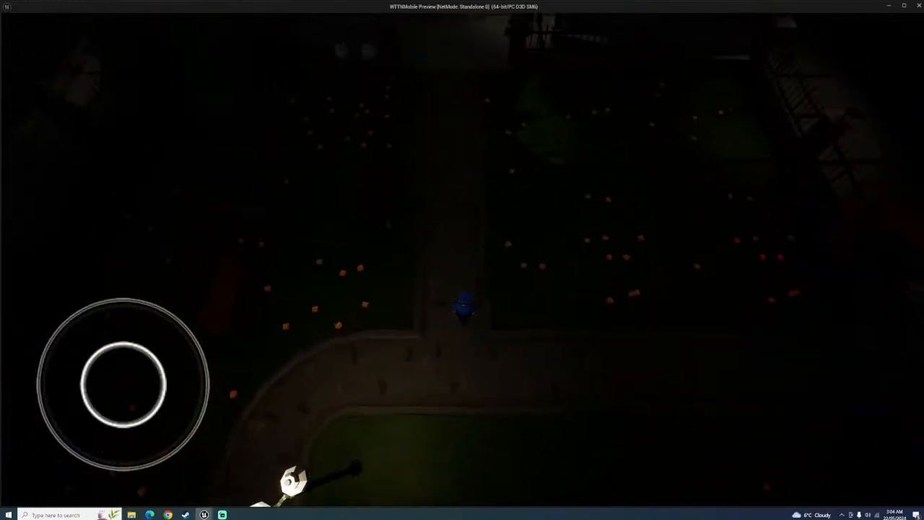
{"action": "mouse_move", "coordinate": [122, 384]}
{"action": "left_mouse_down"}
{"action": "mouse_move", "coordinate": [206, 409]}
{"action": "mouse_move", "coordinate": [202, 419]}
{"action": "mouse_move", "coordinate": [66, 449]}
{"action": "mouse_move", "coordinate": [45, 340]}
{"action": "mouse_move", "coordinate": [89, 306]}
{"action": "mouse_move", "coordinate": [48, 340]}
{"action": "mouse_move", "coordinate": [69, 453]}
{"action": "left_mouse_up"}
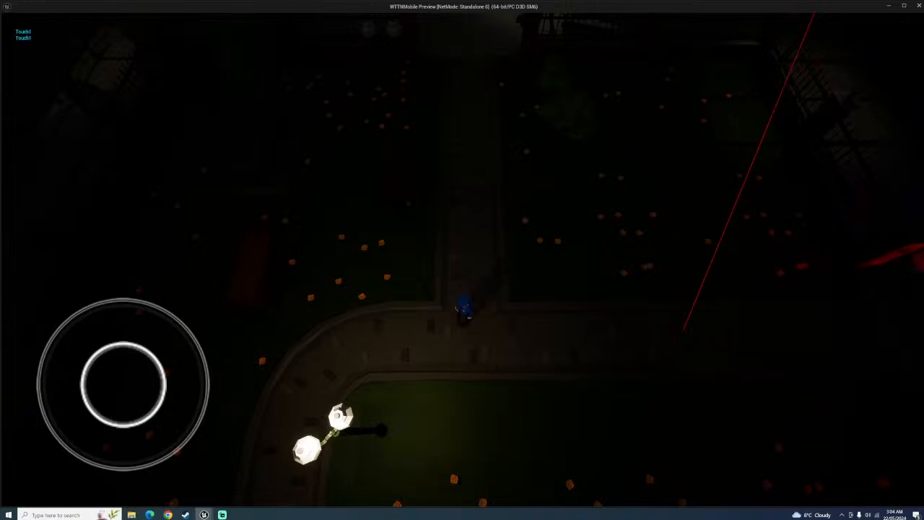
{"action": "mouse_move", "coordinate": [123, 384]}
{"action": "left_mouse_down"}
{"action": "mouse_move", "coordinate": [195, 426]}
{"action": "mouse_move", "coordinate": [108, 297]}
{"action": "mouse_move", "coordinate": [101, 462]}
{"action": "mouse_move", "coordinate": [108, 310]}
{"action": "mouse_move", "coordinate": [157, 340]}
{"action": "mouse_move", "coordinate": [198, 423]}
{"action": "mouse_move", "coordinate": [57, 338]}
{"action": "mouse_move", "coordinate": [99, 458]}
{"action": "mouse_move", "coordinate": [209, 396]}
{"action": "mouse_move", "coordinate": [196, 337]}
{"action": "mouse_move", "coordinate": [128, 366]}
{"action": "mouse_move", "coordinate": [54, 426]}
{"action": "mouse_move", "coordinate": [135, 301]}
{"action": "mouse_move", "coordinate": [89, 433]}
{"action": "mouse_move", "coordinate": [86, 340]}
{"action": "mouse_move", "coordinate": [159, 412]}
{"action": "mouse_move", "coordinate": [45, 397]}
{"action": "mouse_move", "coordinate": [108, 298]}
{"action": "mouse_move", "coordinate": [161, 412]}
{"action": "mouse_move", "coordinate": [78, 310]}
{"action": "mouse_move", "coordinate": [124, 384]}
{"action": "left_mouse_up"}
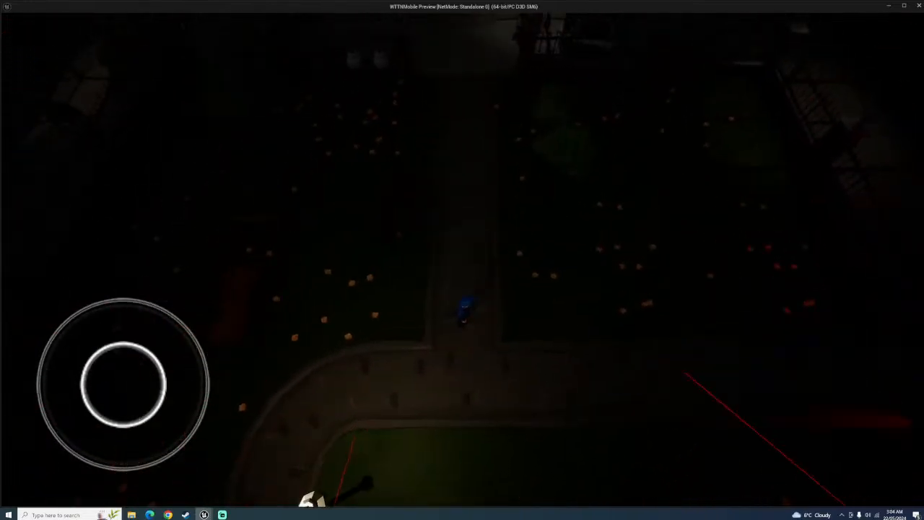
{"action": "key", "text": "Escape"}
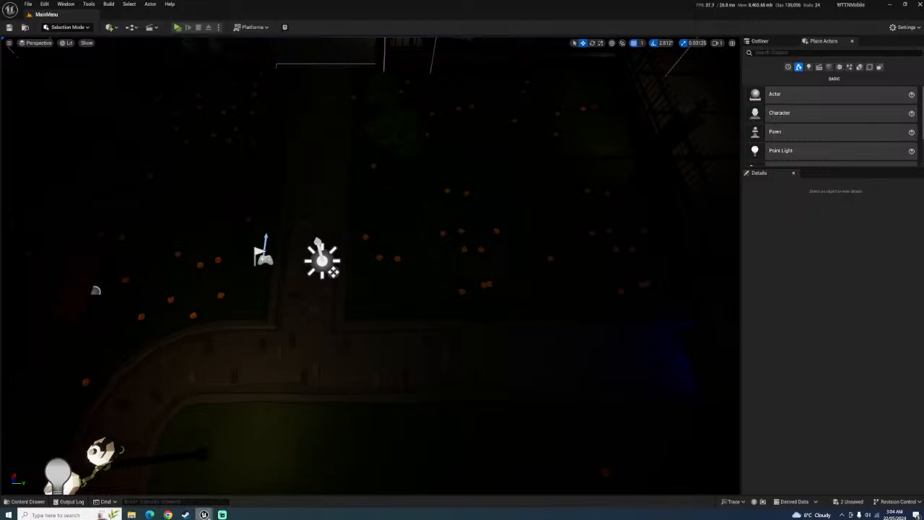
Return to the WTTN_PlayerChar blueprint, compile it and check the remaining nodes of its event graph
{"action": "left_click", "coordinate": [260, 486]}
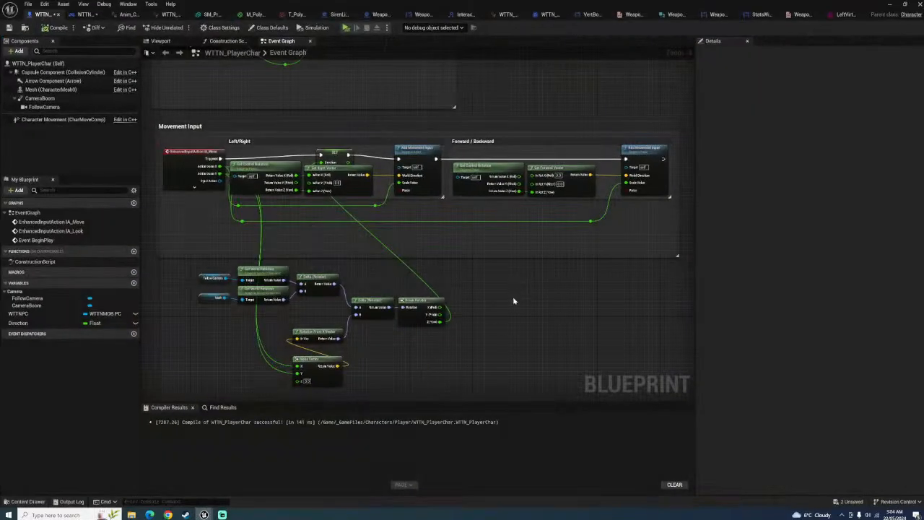
{"action": "left_click", "coordinate": [55, 27]}
{"action": "scroll", "coordinate": [441, 266], "scroll_direction": "down", "scroll_amount": 1}
{"action": "scroll", "coordinate": [344, 263], "scroll_direction": "down", "scroll_amount": 2}
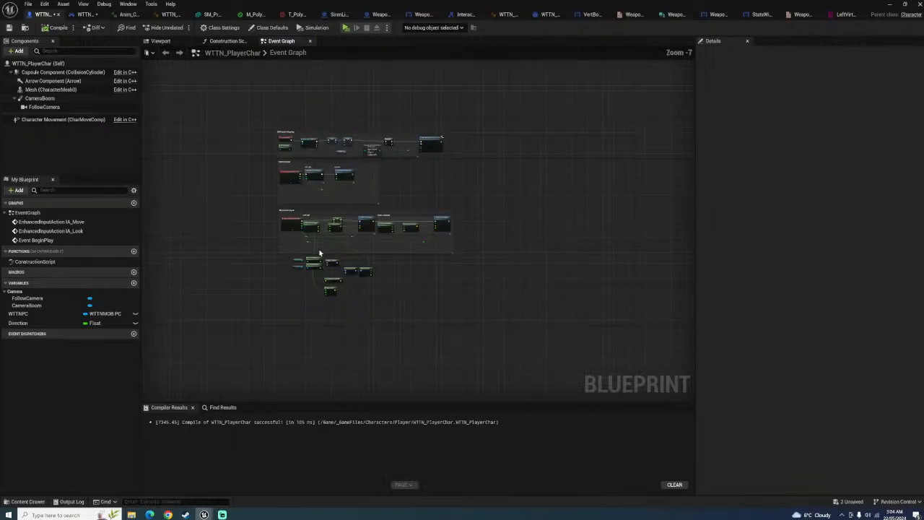
{"action": "scroll", "coordinate": [322, 254], "scroll_direction": "up", "scroll_amount": 2}
In the WTTNMOB_PC event graph, delete the Touch1 and Touch2 Print String nodes and move Check Under Finger farther from the touch switch
{"action": "left_click", "coordinate": [76, 14]}
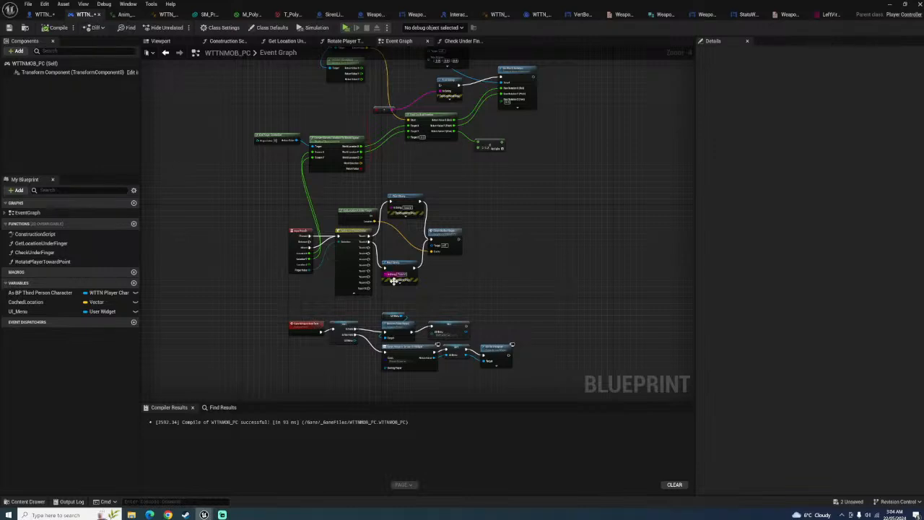
{"action": "scroll", "coordinate": [336, 288], "scroll_direction": "up", "scroll_amount": 4}
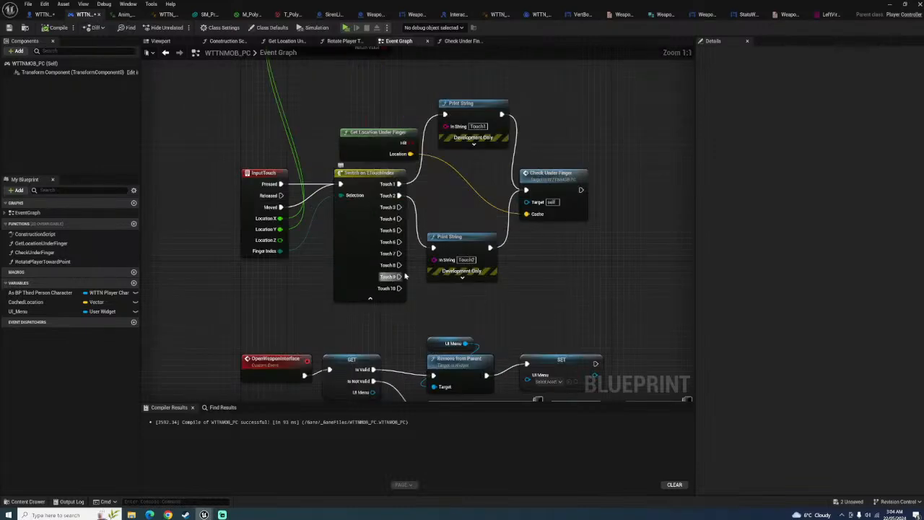
{"action": "right_click_drag", "start_coordinate": [453, 227], "coordinate": [425, 248]}
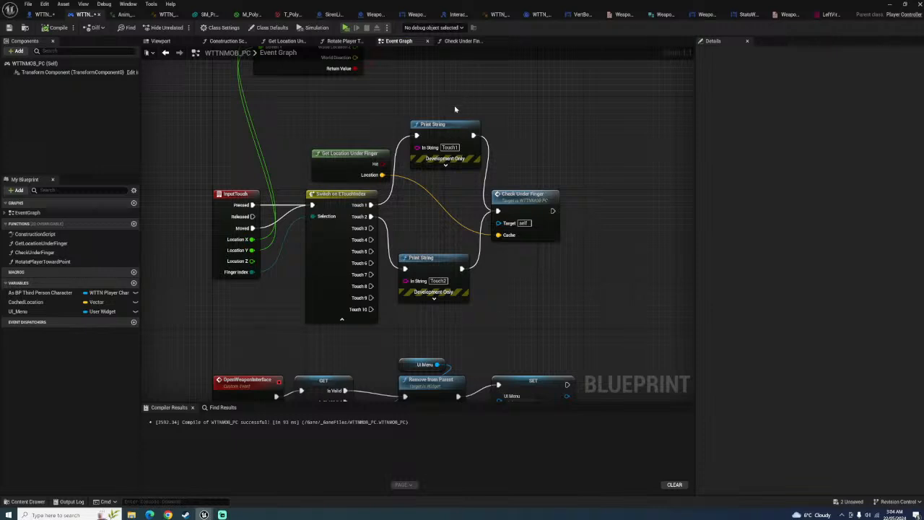
{"action": "left_click_drag", "start_coordinate": [455, 109], "coordinate": [442, 339]}
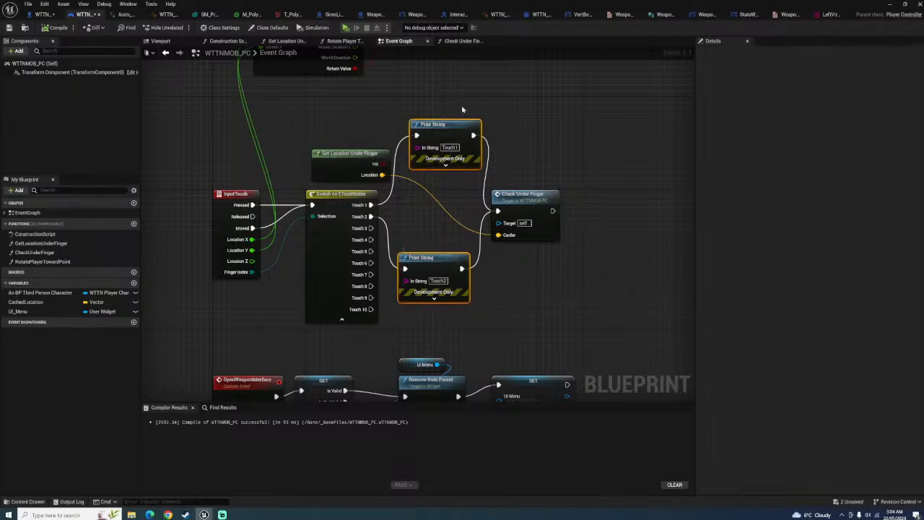
{"action": "key", "text": "Delete"}
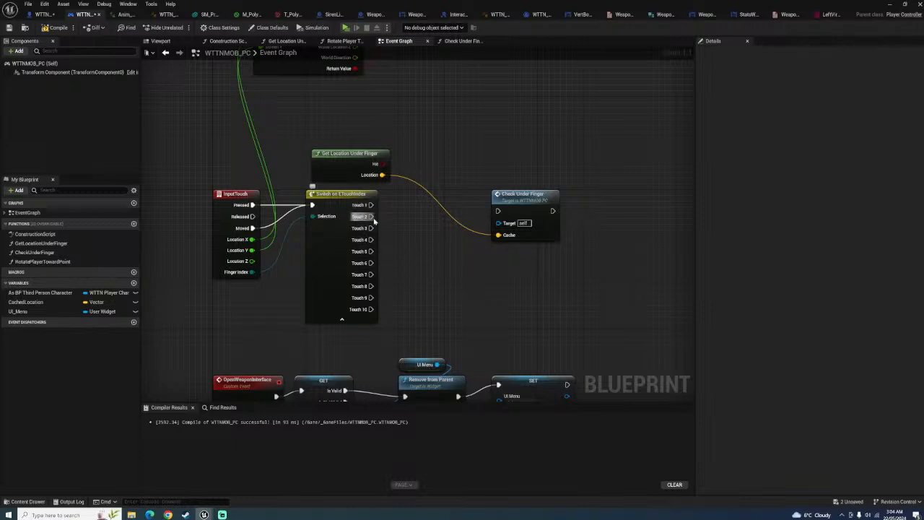
{"action": "left_click_drag", "start_coordinate": [524, 195], "coordinate": [570, 195]}
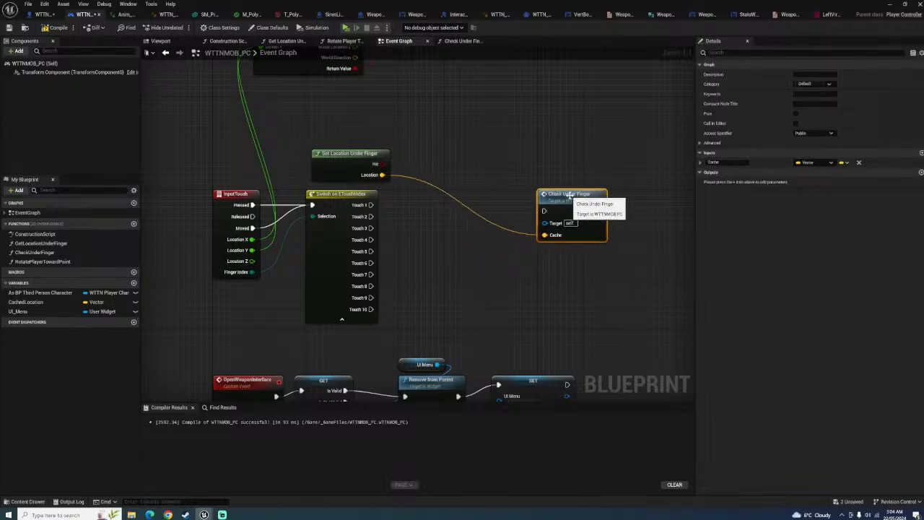
Expose Finger Index as an input of the Get Location Under Finger function, compile, and feed it from InputTouch's Finger Index in the event graph
{"action": "double_click", "coordinate": [343, 177]}
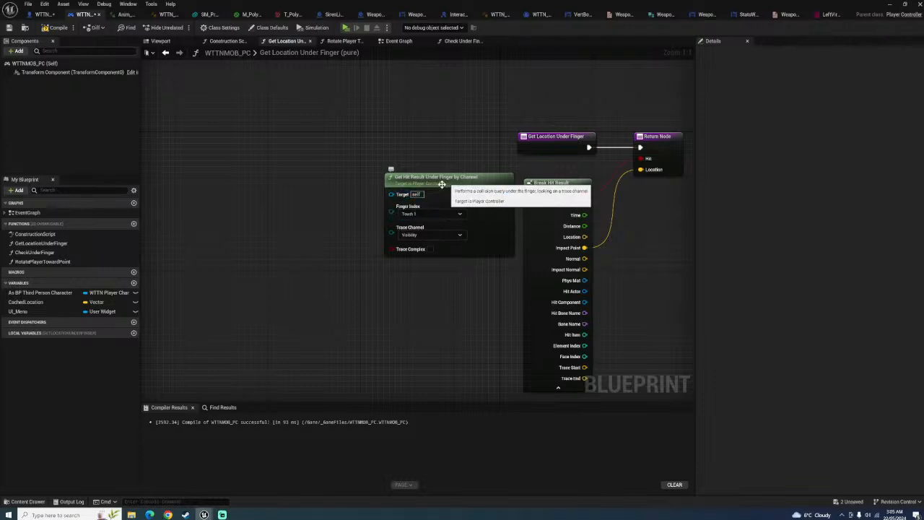
{"action": "left_click", "coordinate": [537, 148]}
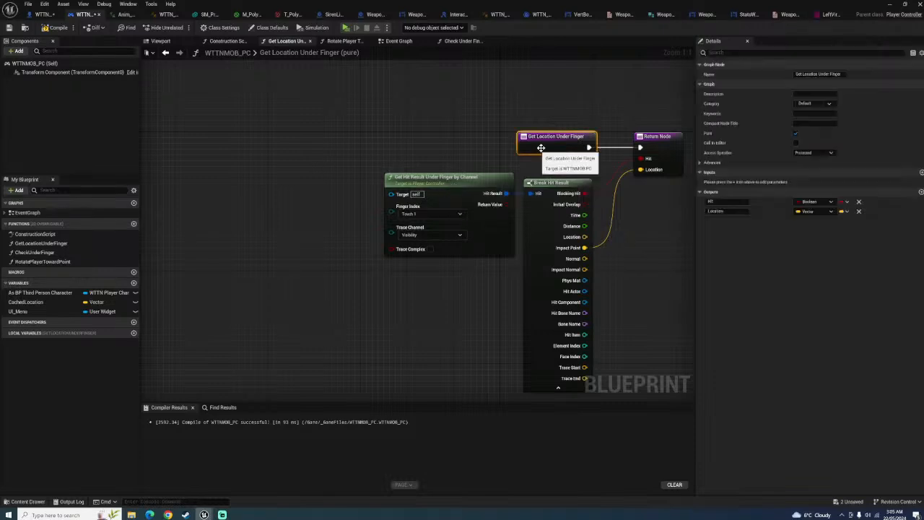
{"action": "left_click_drag", "start_coordinate": [537, 148], "coordinate": [240, 147]}
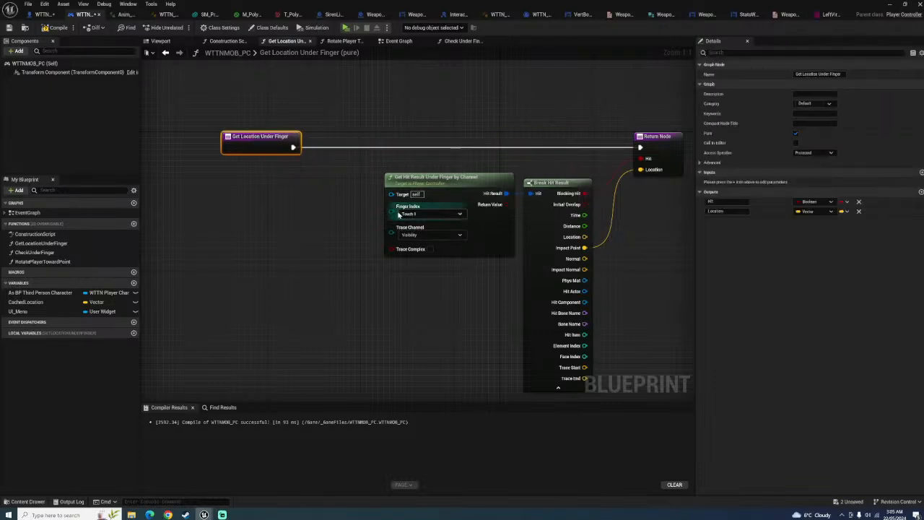
{"action": "left_click_drag", "start_coordinate": [391, 211], "coordinate": [291, 159]}
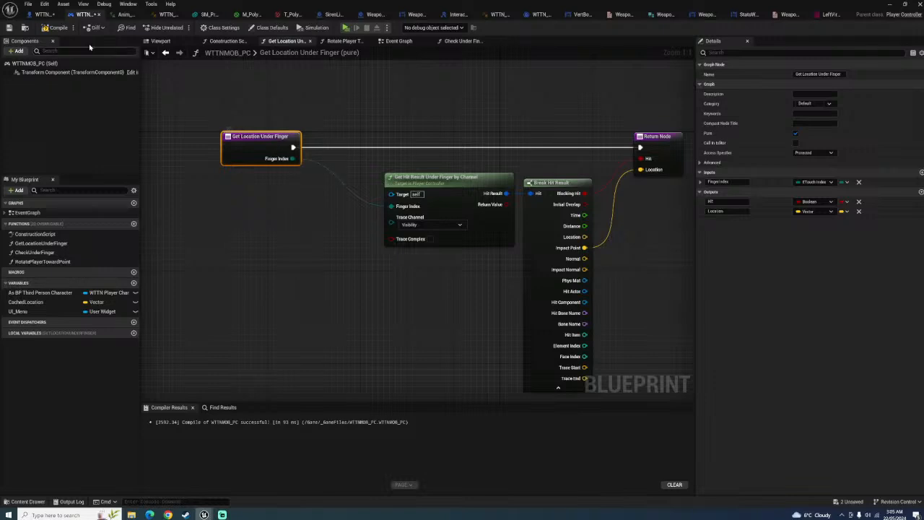
{"action": "left_click", "coordinate": [58, 28]}
{"action": "left_click", "coordinate": [399, 40]}
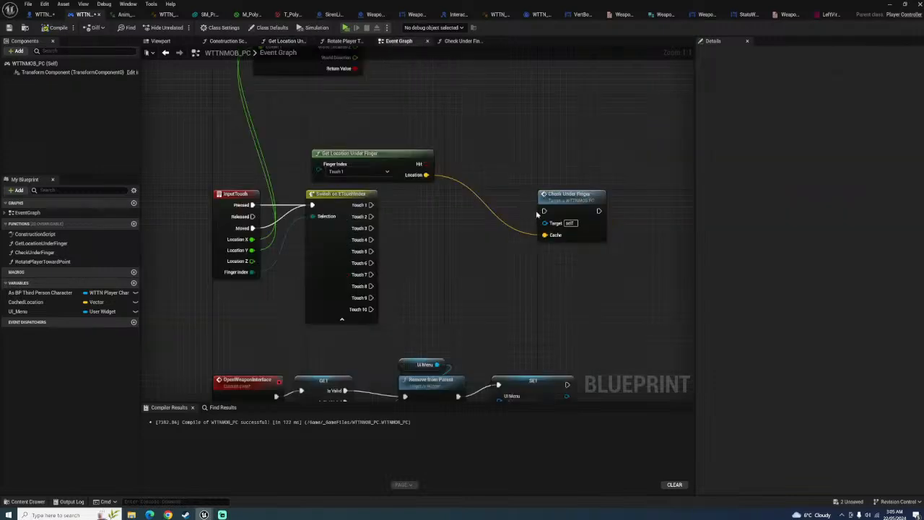
{"action": "left_click_drag", "start_coordinate": [252, 272], "coordinate": [319, 164]}
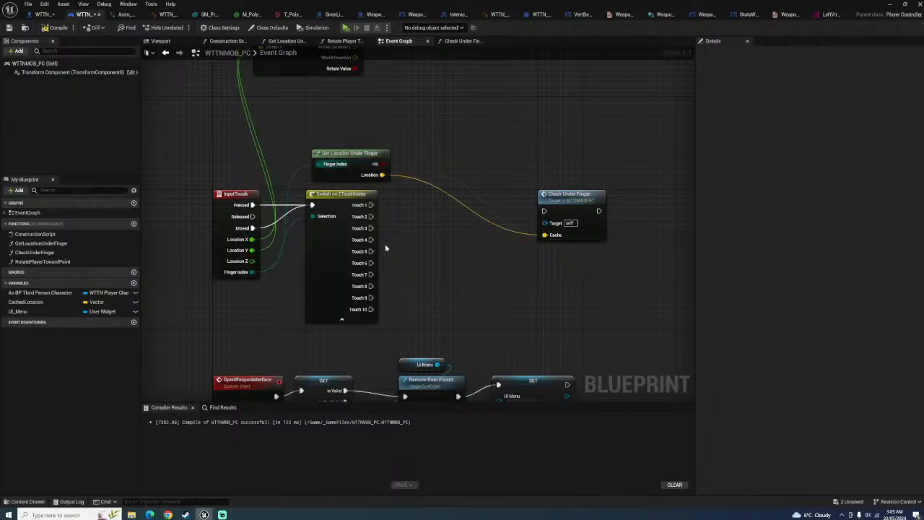
Replace the Switch on ETouchIndex node with direct links from InputTouch's Pressed and Moved to Check Under Finger, moved closer, and compile
{"action": "left_click", "coordinate": [339, 205]}
{"action": "key", "text": "Delete"}
{"action": "left_click_drag", "start_coordinate": [252, 228], "coordinate": [252, 205]}
{"action": "left_click_drag", "start_coordinate": [581, 200], "coordinate": [442, 200]}
{"action": "left_click", "coordinate": [56, 27]}
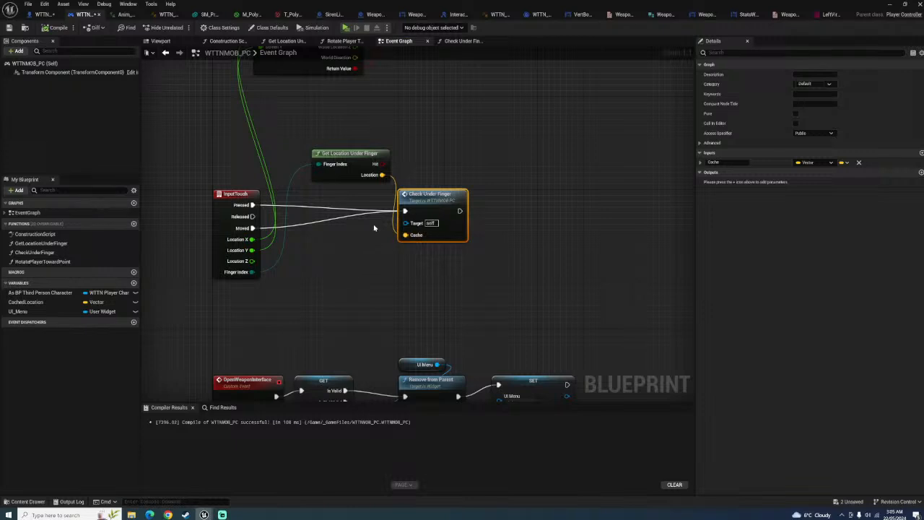
Play-test the MainMenu level by moving and aiming the character with the on-screen joystick and touch, and end the preview
{"action": "left_click", "coordinate": [891, 5]}
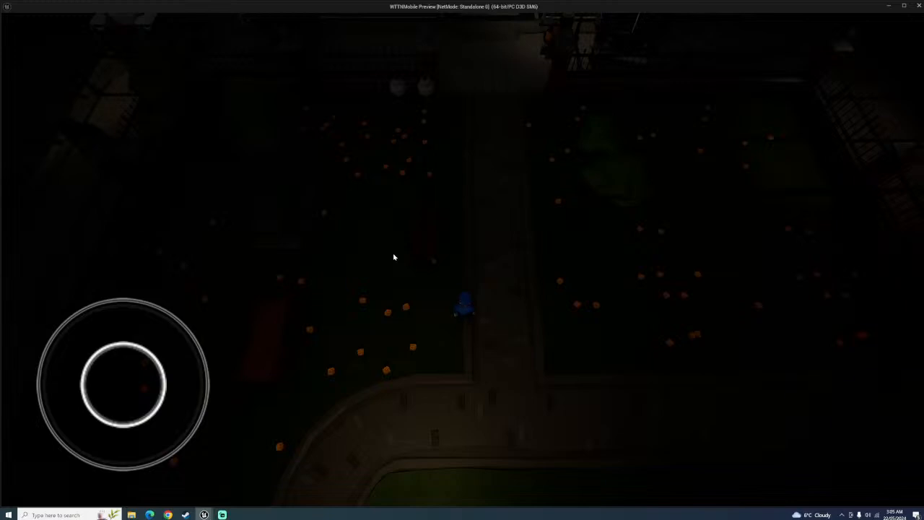
{"action": "mouse_move", "coordinate": [123, 384]}
{"action": "left_mouse_down"}
{"action": "mouse_move", "coordinate": [138, 457]}
{"action": "mouse_move", "coordinate": [195, 397]}
{"action": "mouse_move", "coordinate": [93, 303]}
{"action": "mouse_move", "coordinate": [55, 402]}
{"action": "mouse_move", "coordinate": [94, 462]}
{"action": "mouse_move", "coordinate": [124, 295]}
{"action": "mouse_move", "coordinate": [138, 298]}
{"action": "mouse_move", "coordinate": [185, 437]}
{"action": "mouse_move", "coordinate": [123, 384]}
{"action": "left_mouse_up"}
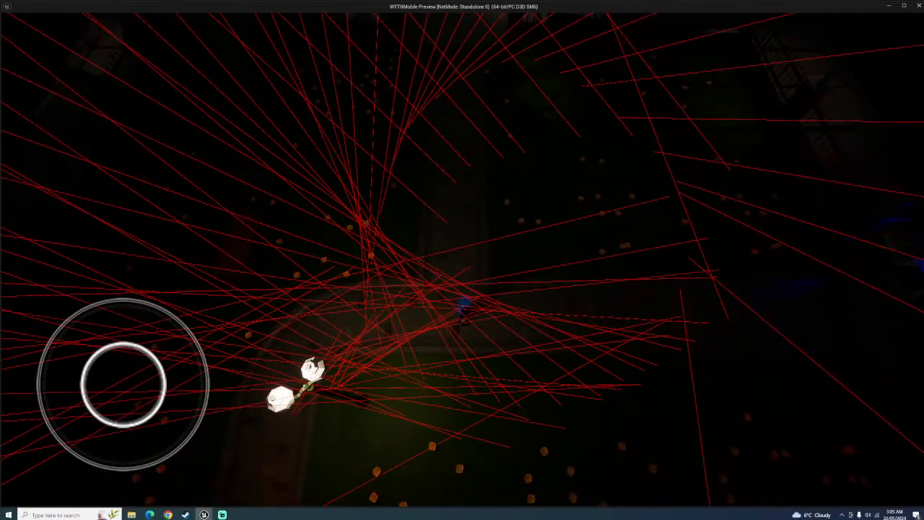
{"action": "key", "text": "Escape"}
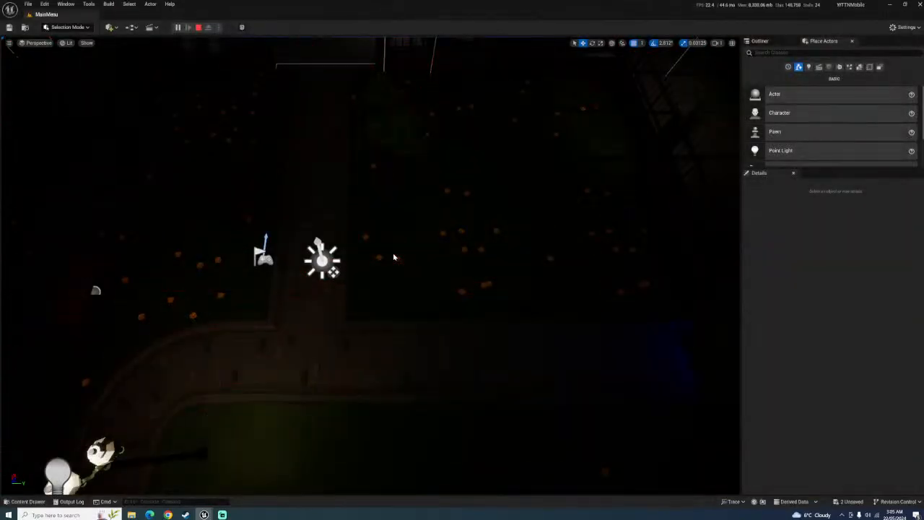
Save the MainMenu level, recompile the WTTNMOB_PC blueprint and bring up the WTTN_PlayerChar event graph
{"action": "left_click", "coordinate": [8, 28]}
{"action": "left_click", "coordinate": [204, 515]}
{"action": "left_click", "coordinate": [229, 495]}
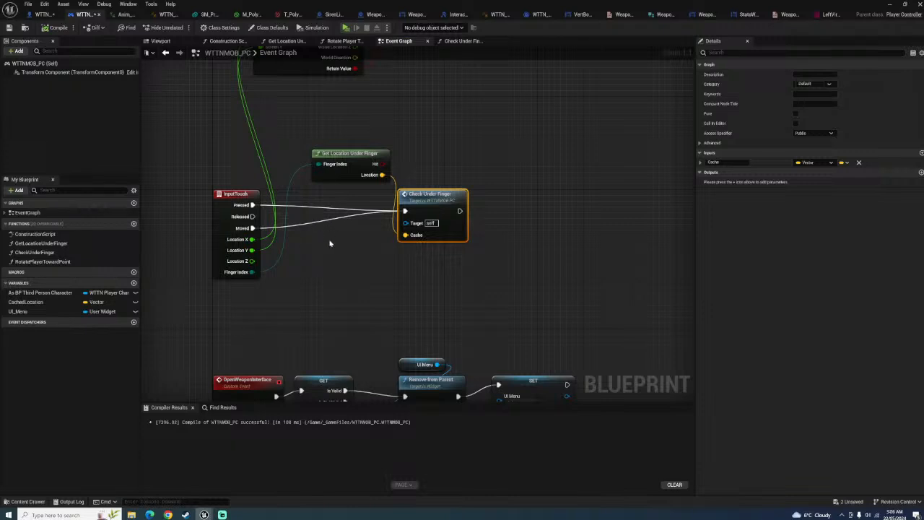
{"action": "left_click", "coordinate": [541, 239]}
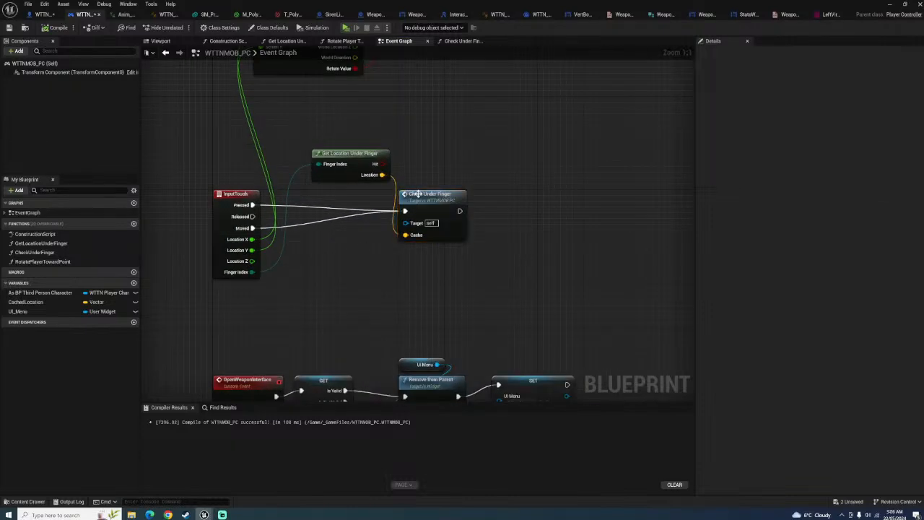
{"action": "key", "text": "F7"}
{"action": "scroll", "coordinate": [345, 277], "scroll_direction": "down", "scroll_amount": 3}
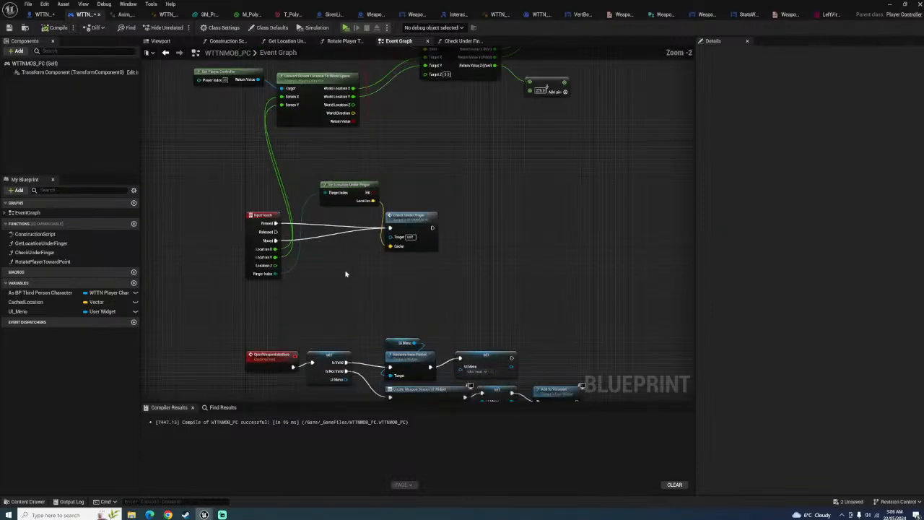
{"action": "key", "text": "F7"}
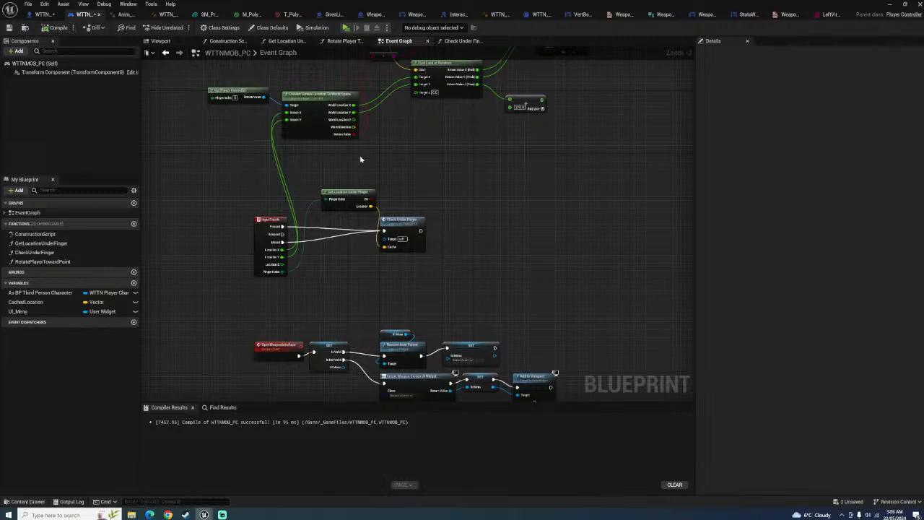
{"action": "left_click", "coordinate": [45, 13]}
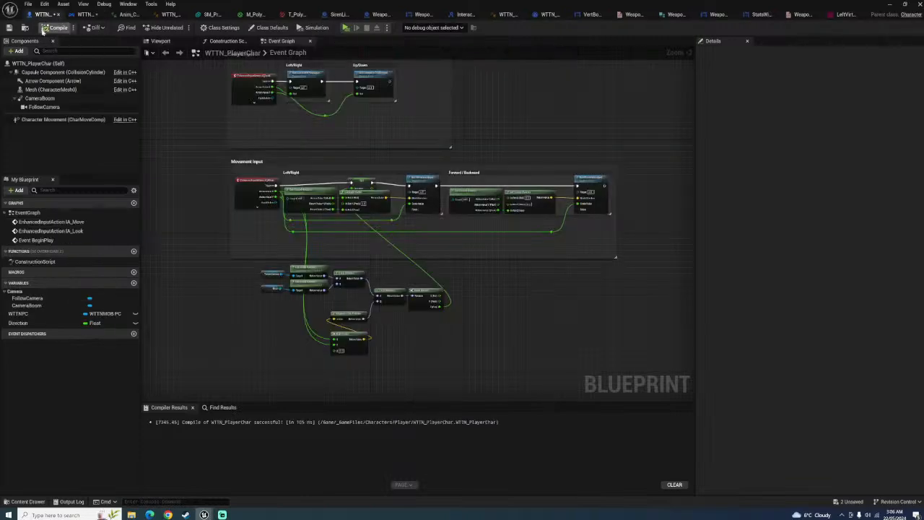
In the project's Maps & Modes settings, set the Editor Startup Map to ThirdPersonMap
{"action": "left_click", "coordinate": [890, 5]}
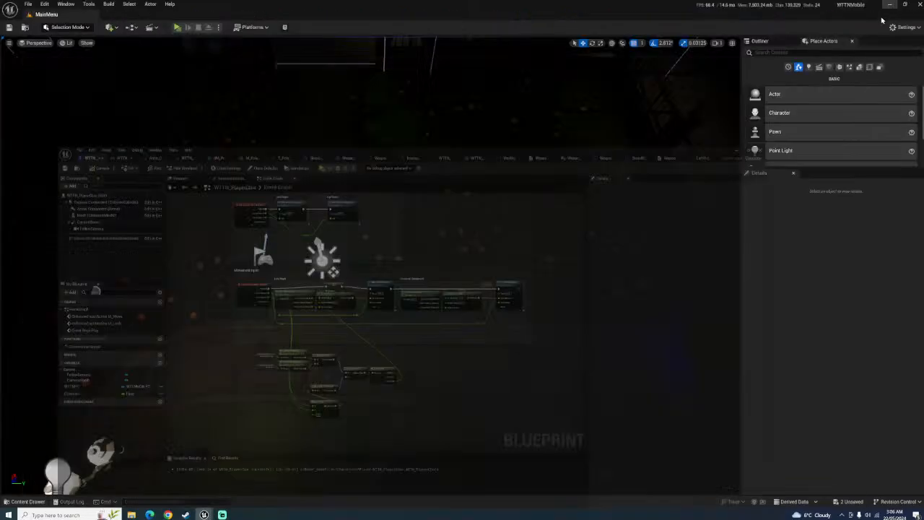
{"action": "left_click", "coordinate": [65, 27]}
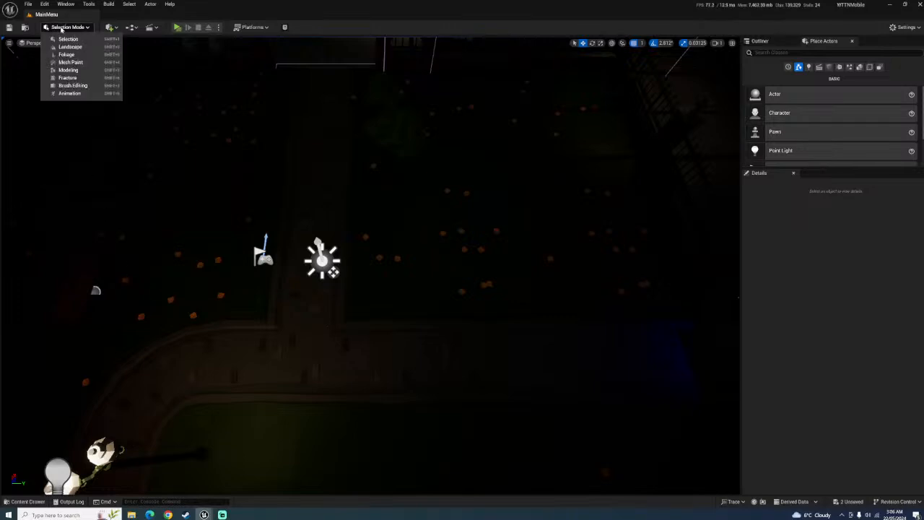
{"action": "left_click", "coordinate": [32, 7]}
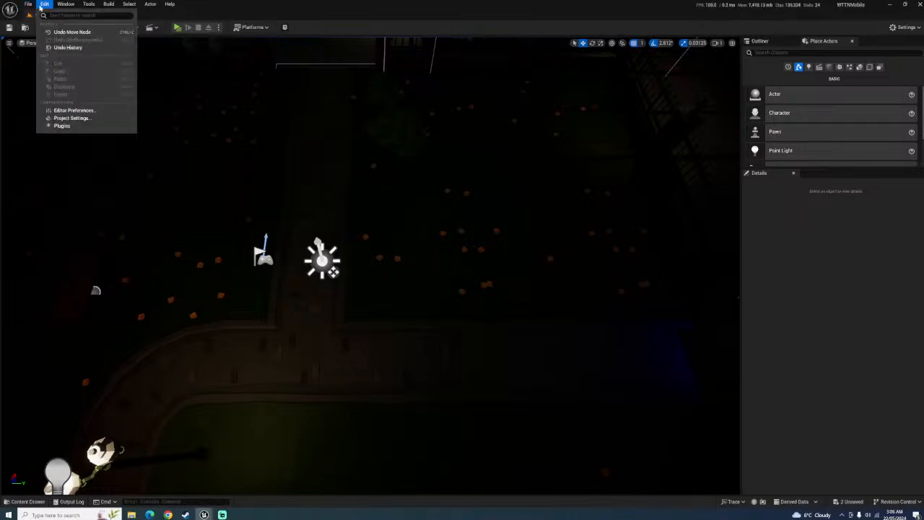
{"action": "mouse_move", "coordinate": [41, 7]}
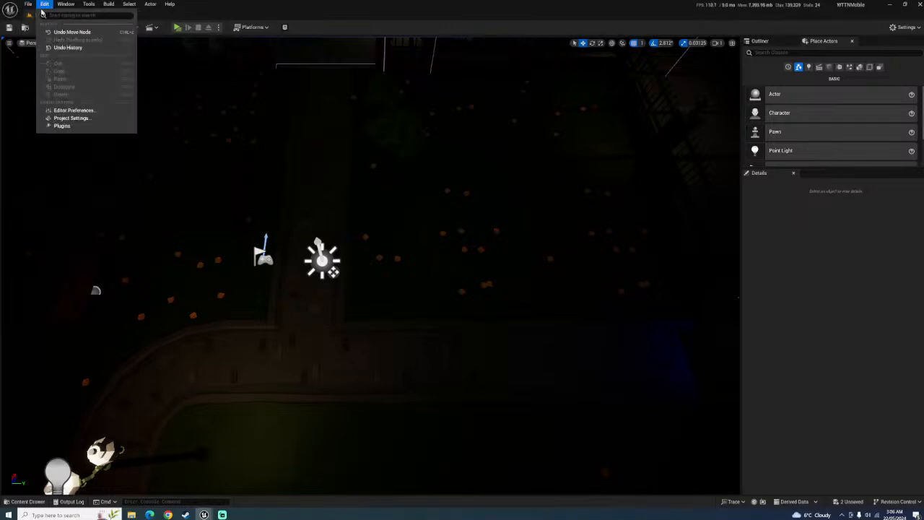
{"action": "left_click", "coordinate": [81, 118]}
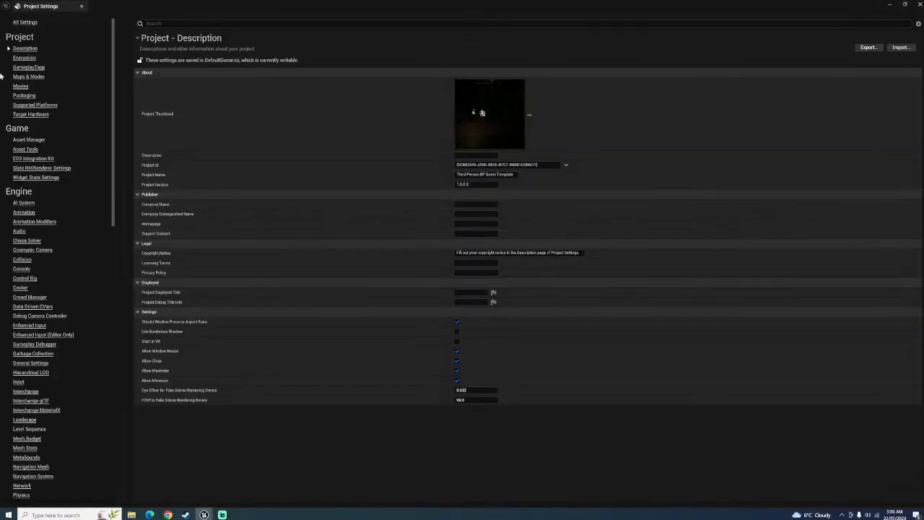
{"action": "left_click", "coordinate": [29, 77]}
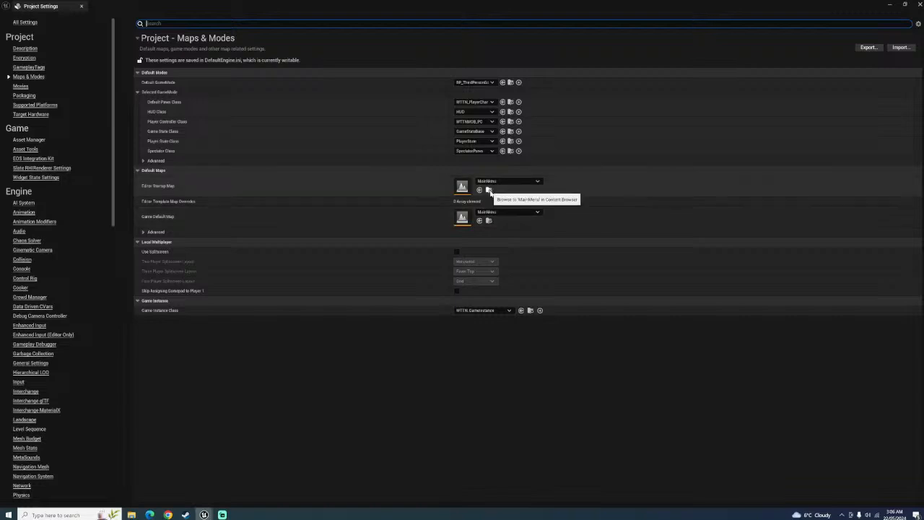
{"action": "left_click", "coordinate": [502, 184]}
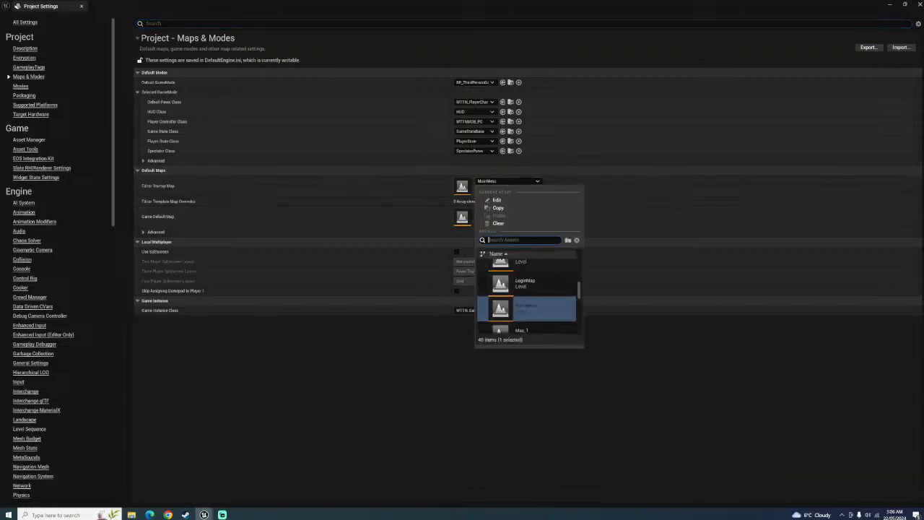
{"action": "type", "text": "third"}
{"action": "left_click", "coordinate": [513, 281]}
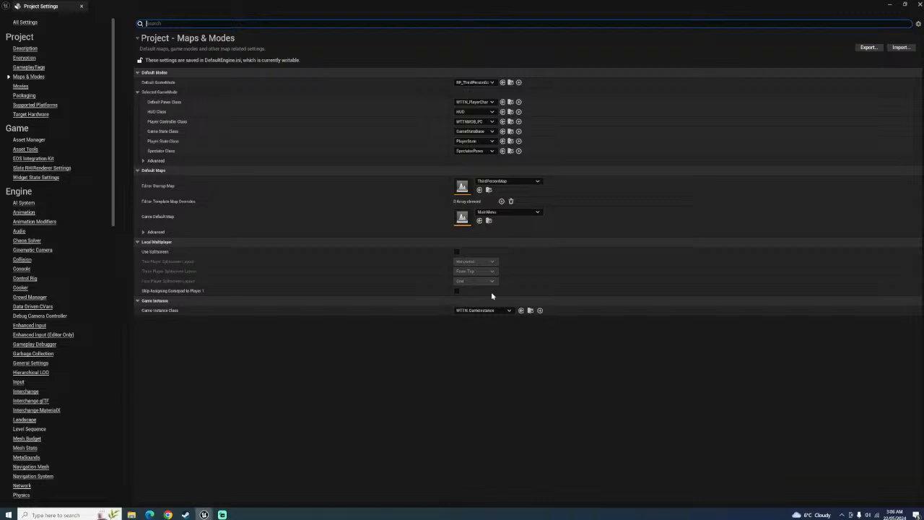
Set the Editor Startup Map back to MainMenu and close the project settings
{"action": "left_click", "coordinate": [504, 172]}
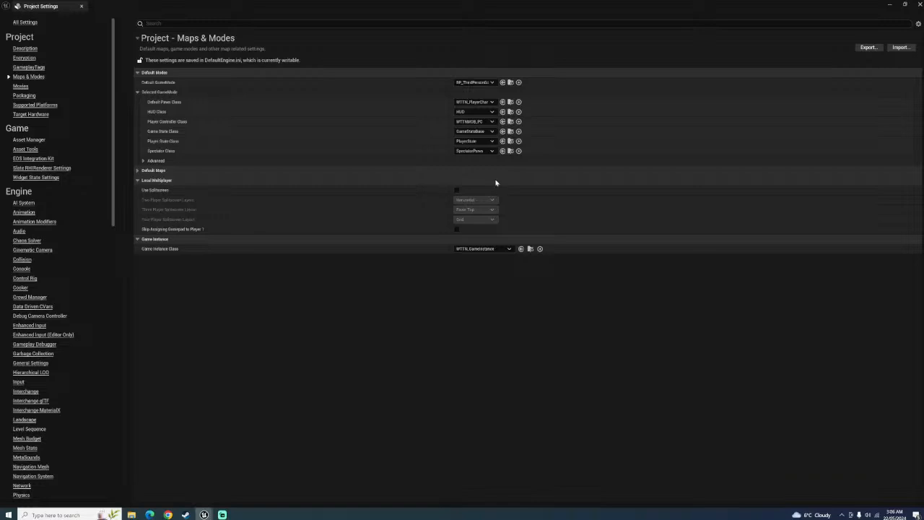
{"action": "left_click", "coordinate": [495, 171]}
{"action": "left_click", "coordinate": [498, 181]}
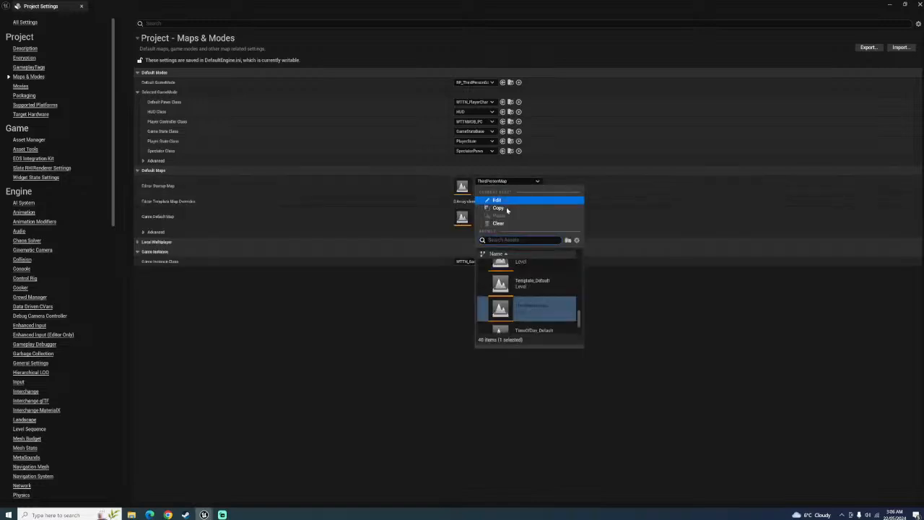
{"action": "type", "text": "maiun"}
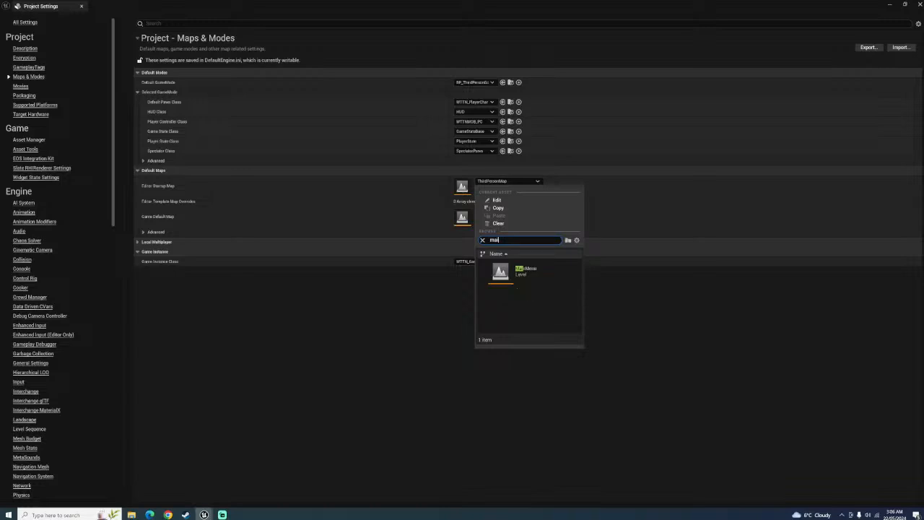
{"action": "left_click", "coordinate": [535, 271]}
{"action": "left_click", "coordinate": [918, 6]}
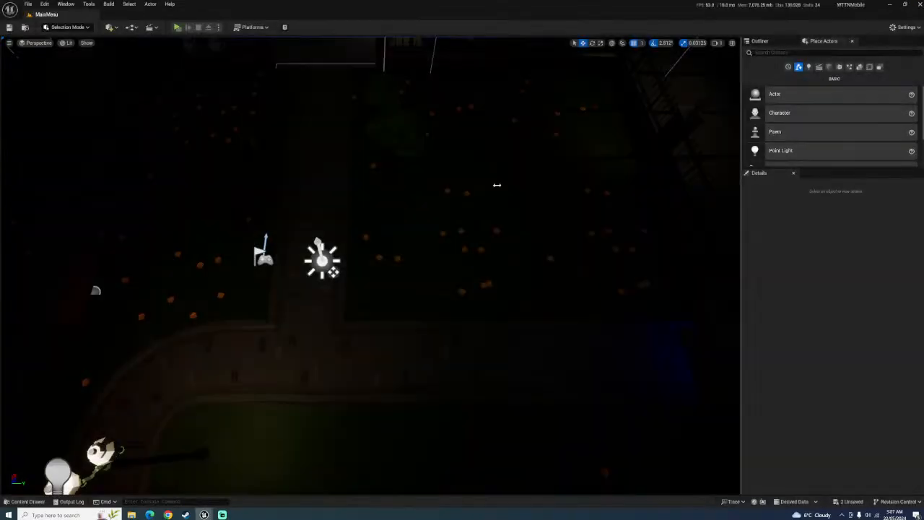
Clear the content browser's search filter and save the modified WTTN_PlayerChar and WTTNMOB_PC assets
{"action": "left_click", "coordinate": [28, 501]}
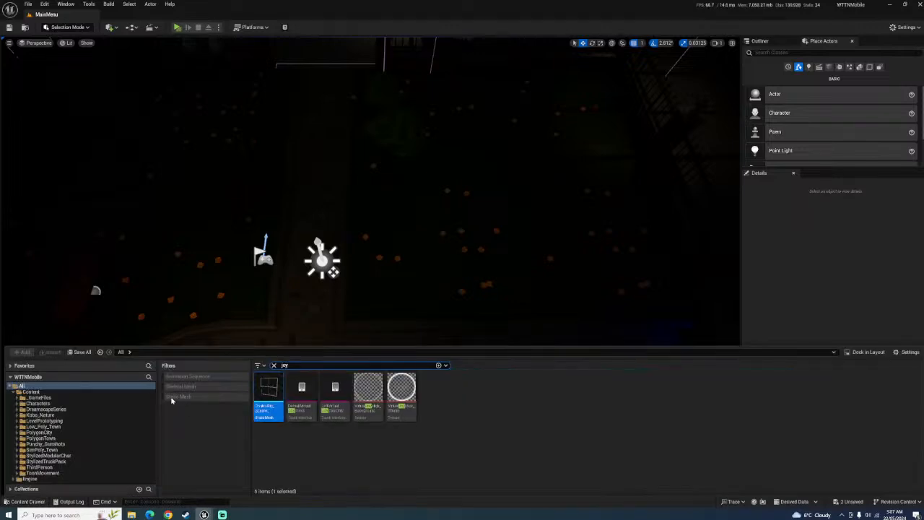
{"action": "left_click", "coordinate": [274, 366]}
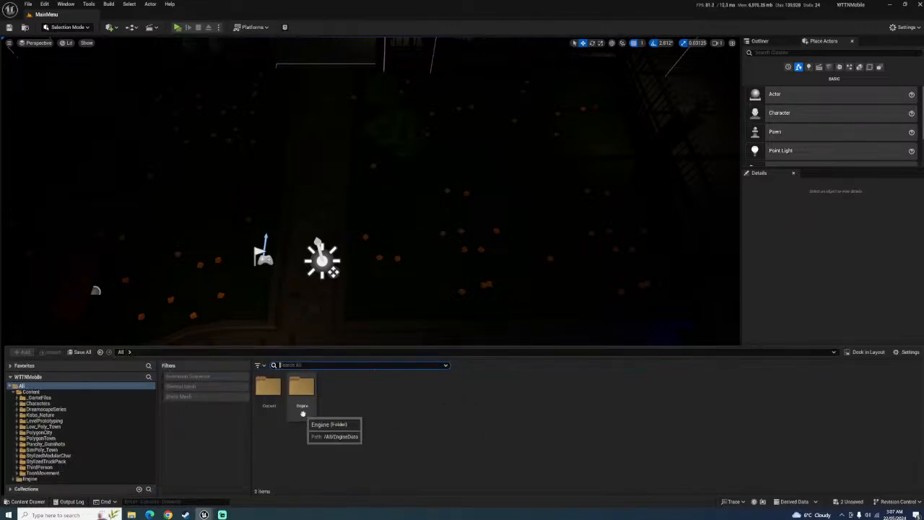
{"action": "left_click", "coordinate": [78, 351]}
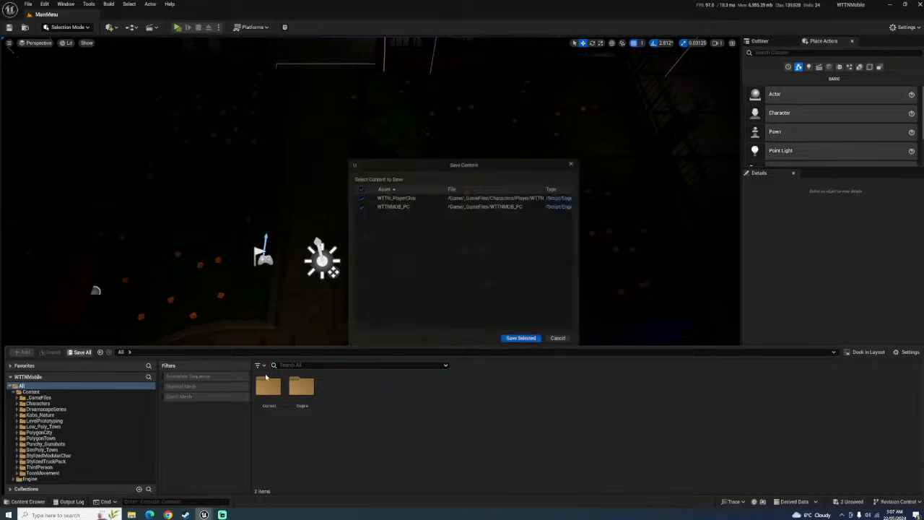
{"action": "left_click", "coordinate": [517, 338]}
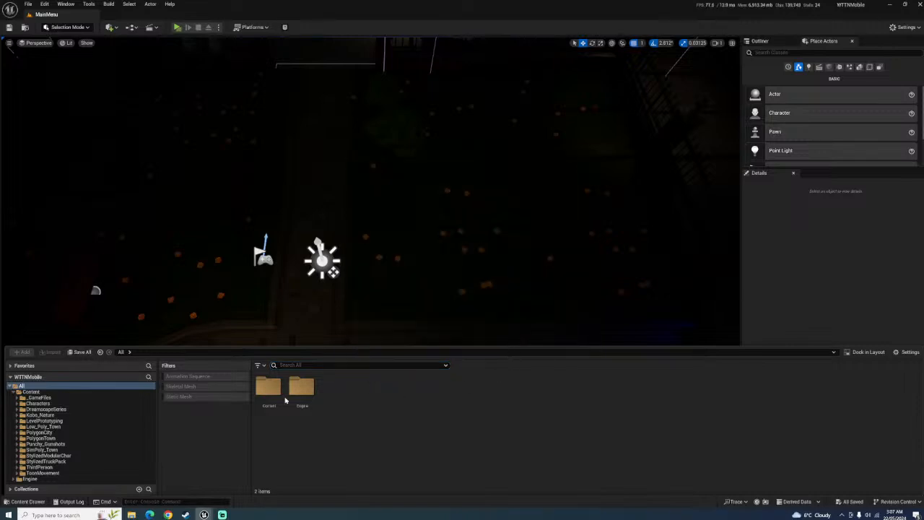
Browse the project's Characters folder, checking the Mannequins and Mannequin_UE4 subfolders
{"action": "double_click", "coordinate": [278, 396]}
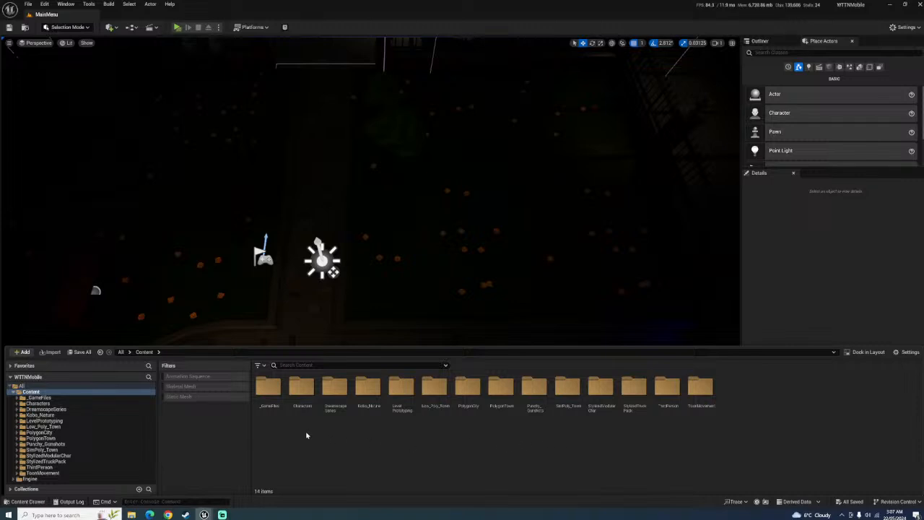
{"action": "left_click", "coordinate": [303, 407]}
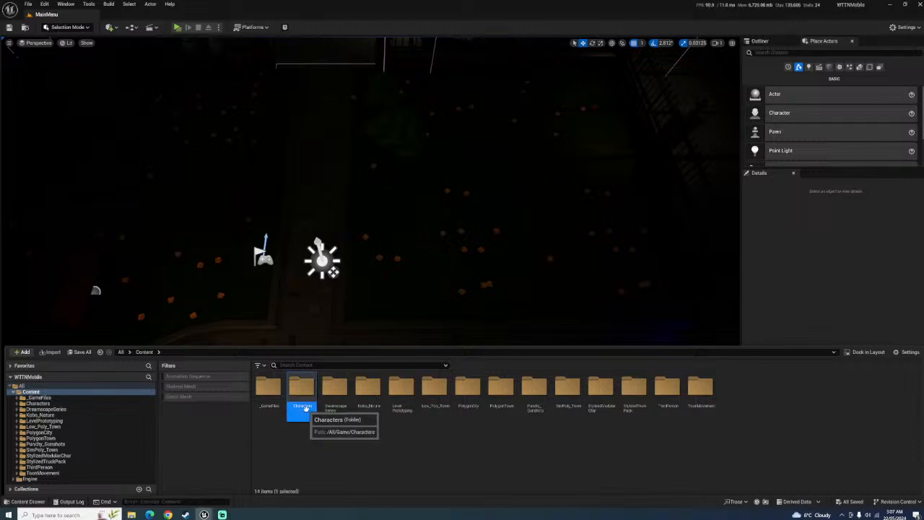
{"action": "double_click", "coordinate": [303, 430]}
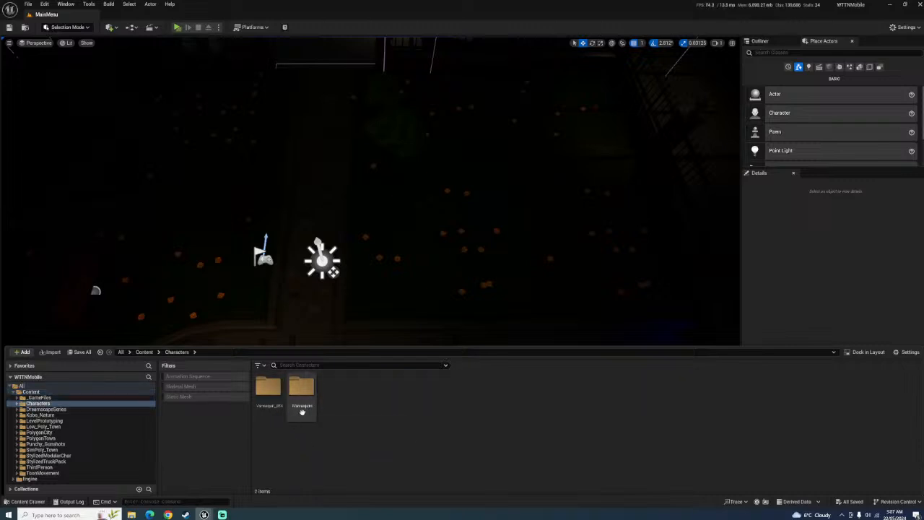
{"action": "double_click", "coordinate": [302, 410]}
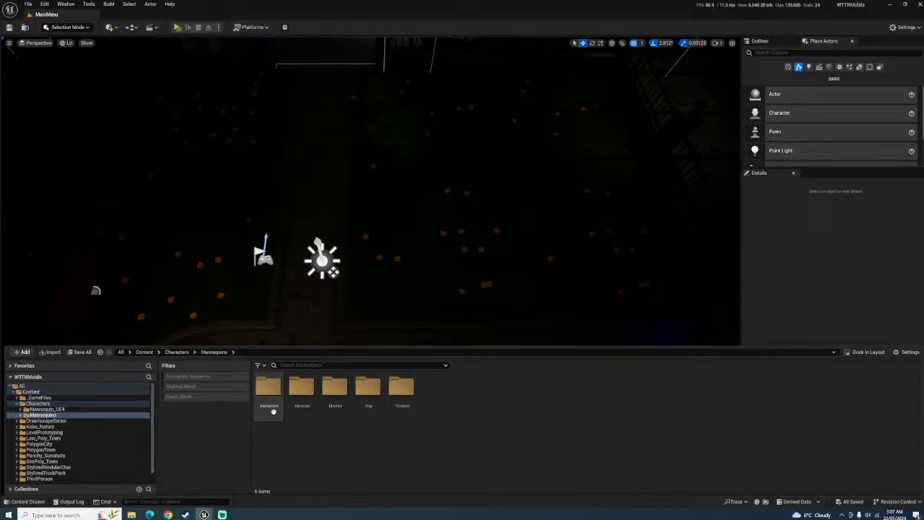
{"action": "left_click", "coordinate": [182, 353]}
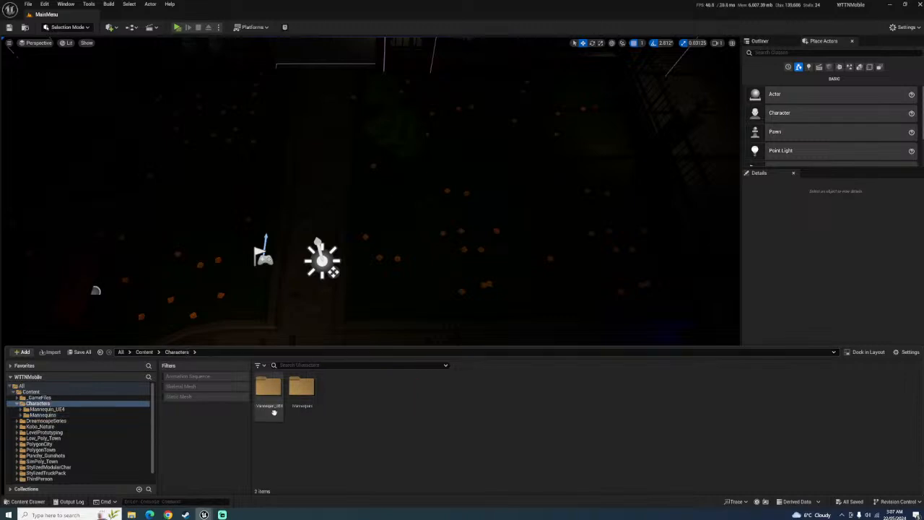
{"action": "double_click", "coordinate": [272, 404]}
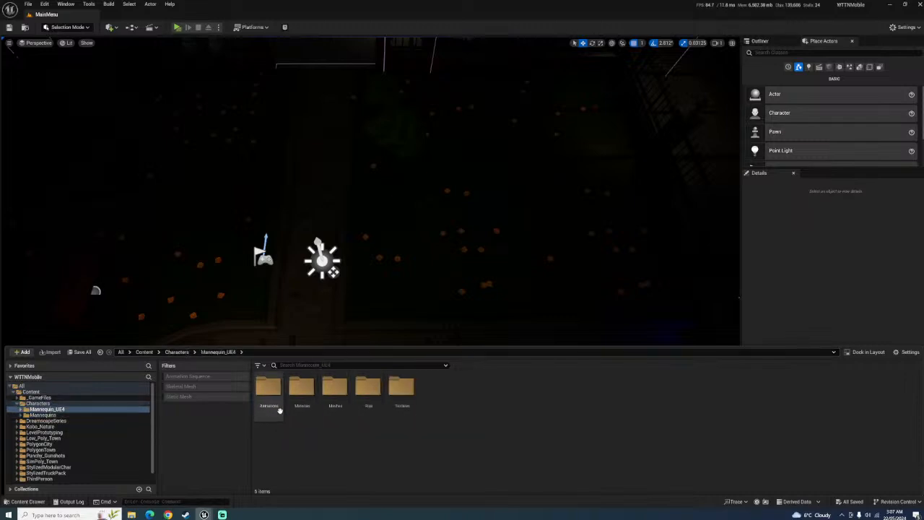
Filter the content browser to Level assets and list them for the whole Content folder
{"action": "left_click", "coordinate": [264, 366]}
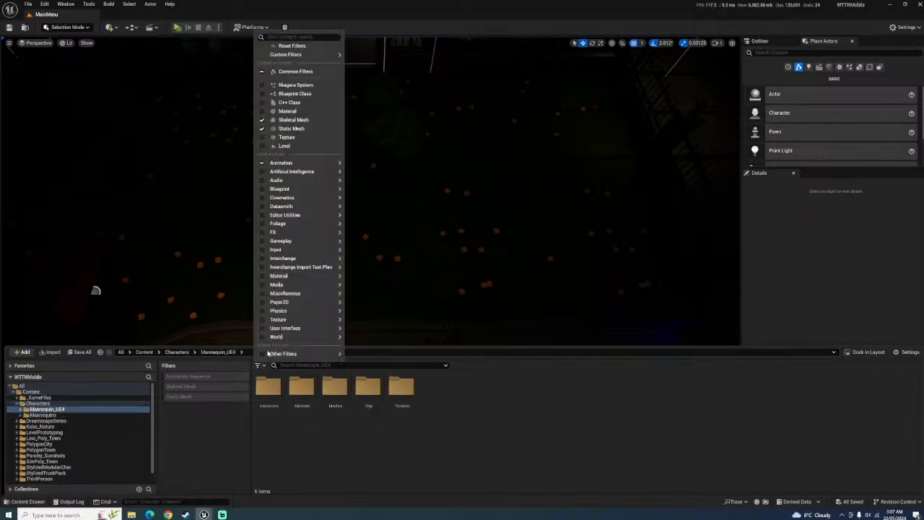
{"action": "left_click", "coordinate": [284, 147]}
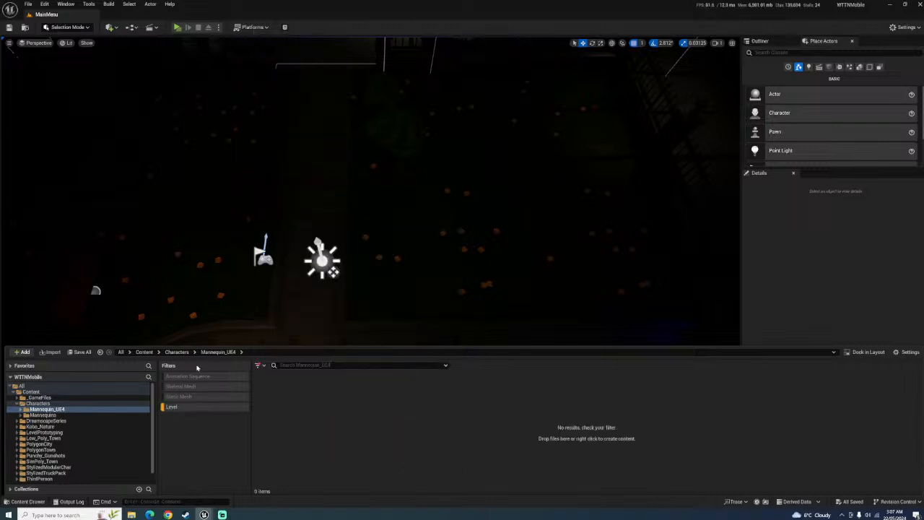
{"action": "left_click", "coordinate": [144, 352]}
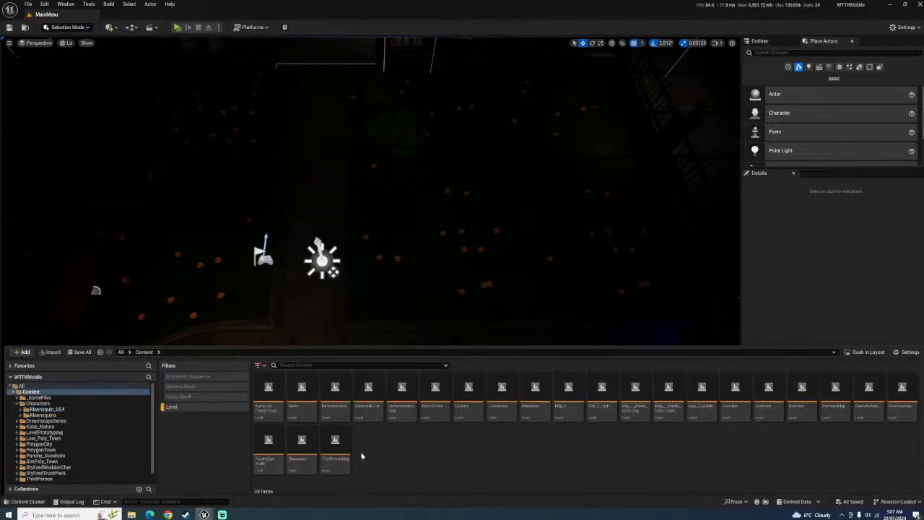
Rename the ThirdPersonMap level to TestMap and accept the rename
{"action": "left_click", "coordinate": [337, 457]}
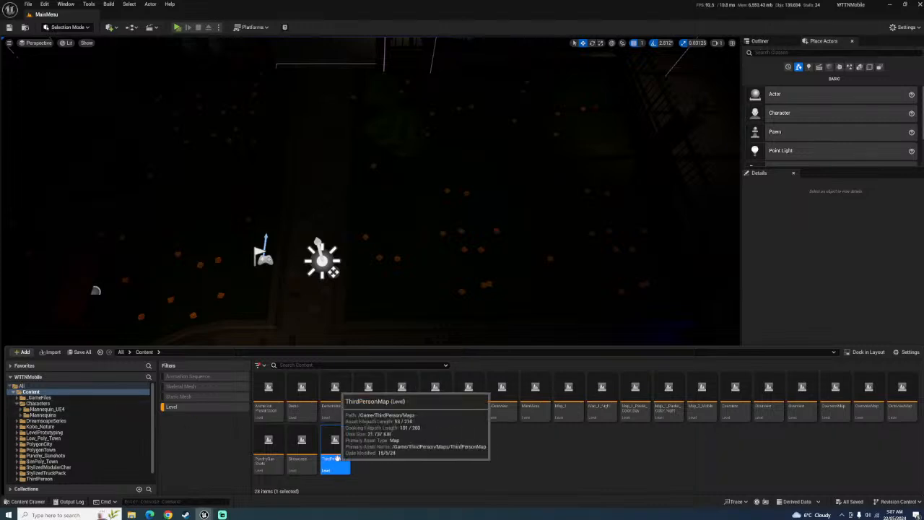
{"action": "key", "text": "F2"}
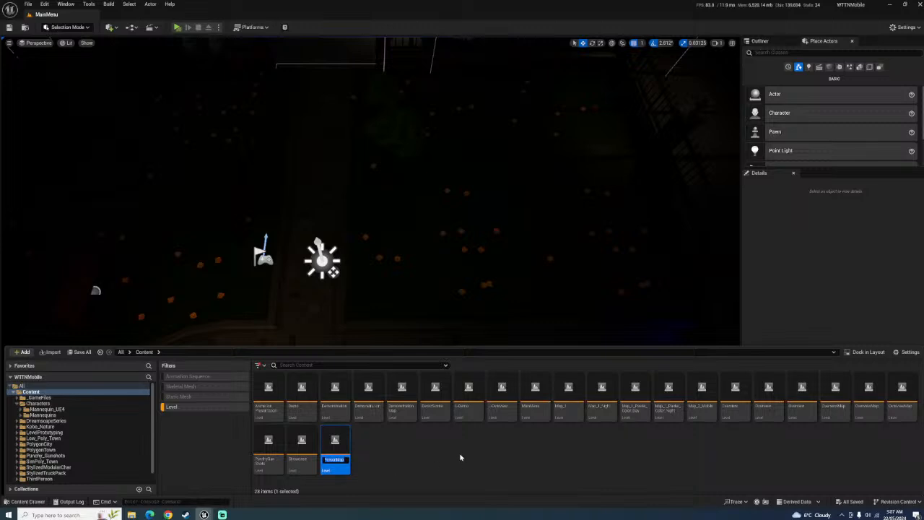
{"action": "key", "text": "BackSpace"}
{"action": "key", "text": "Return"}
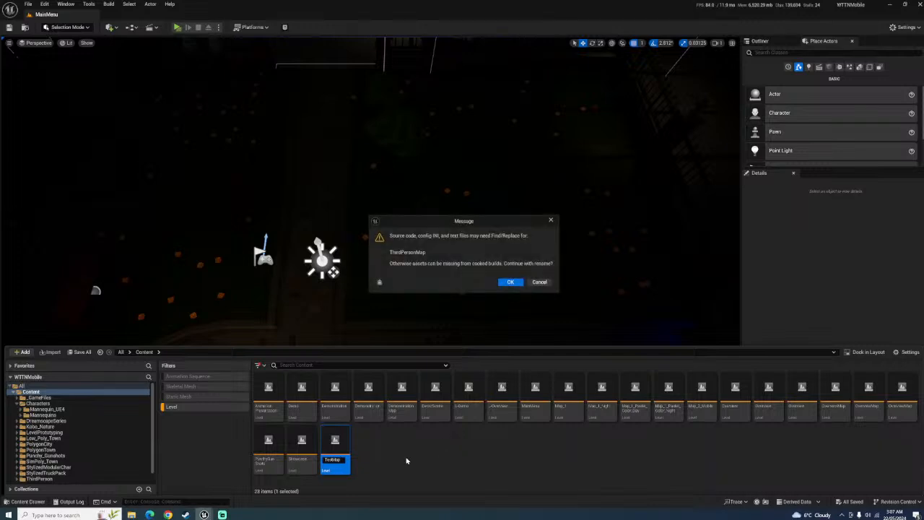
{"action": "left_click", "coordinate": [509, 281]}
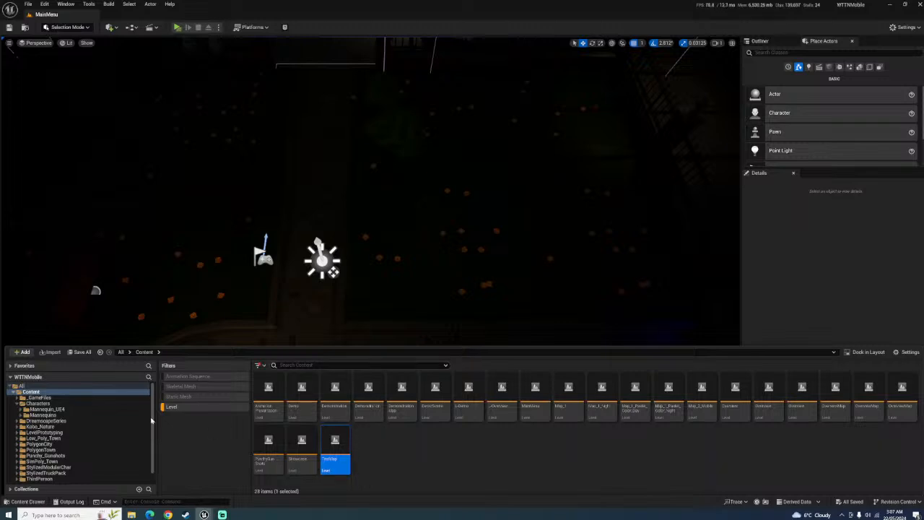
Move the TestMap level into the _GameFiles Maps folder and show that folder with the Level filter off
{"action": "left_click", "coordinate": [19, 398]}
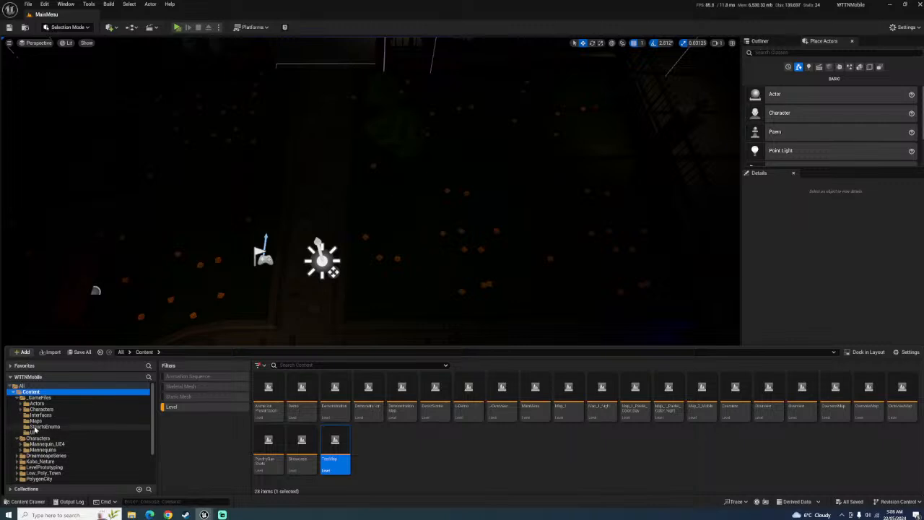
{"action": "left_click_drag", "start_coordinate": [335, 449], "coordinate": [63, 422]}
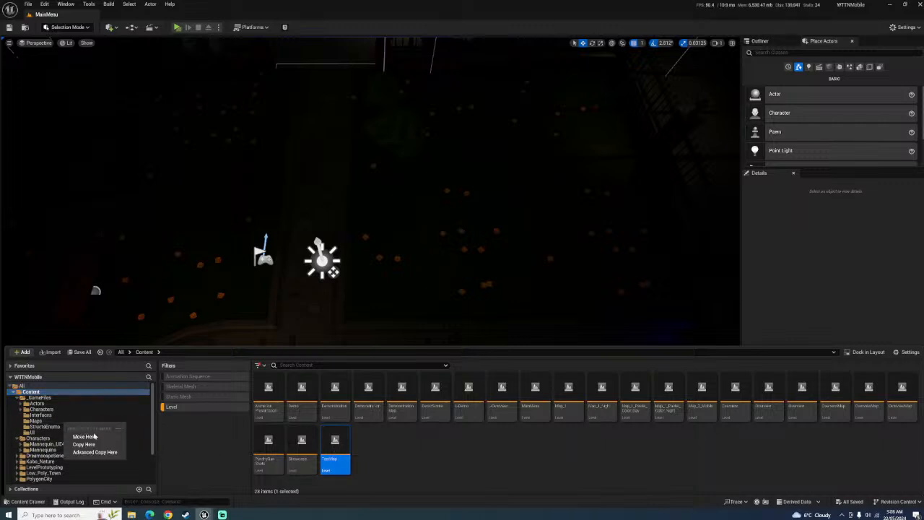
{"action": "left_click", "coordinate": [88, 438]}
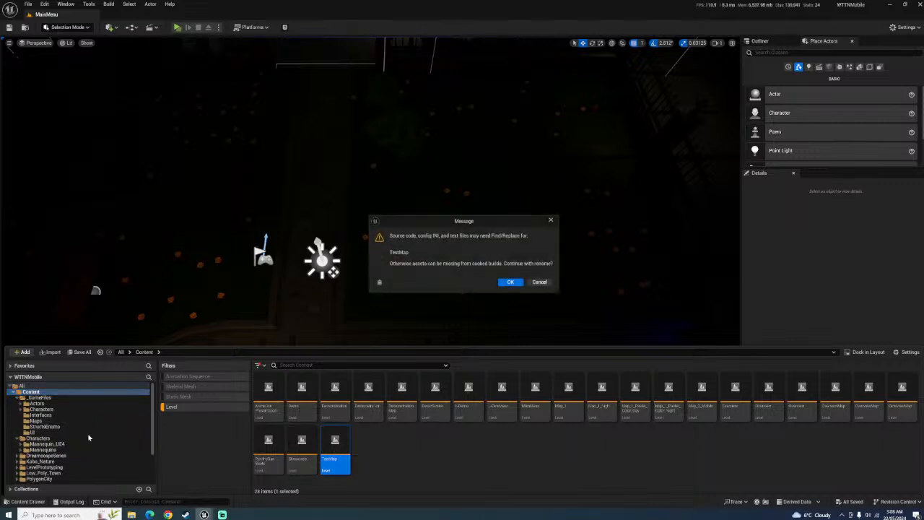
{"action": "left_click", "coordinate": [510, 282]}
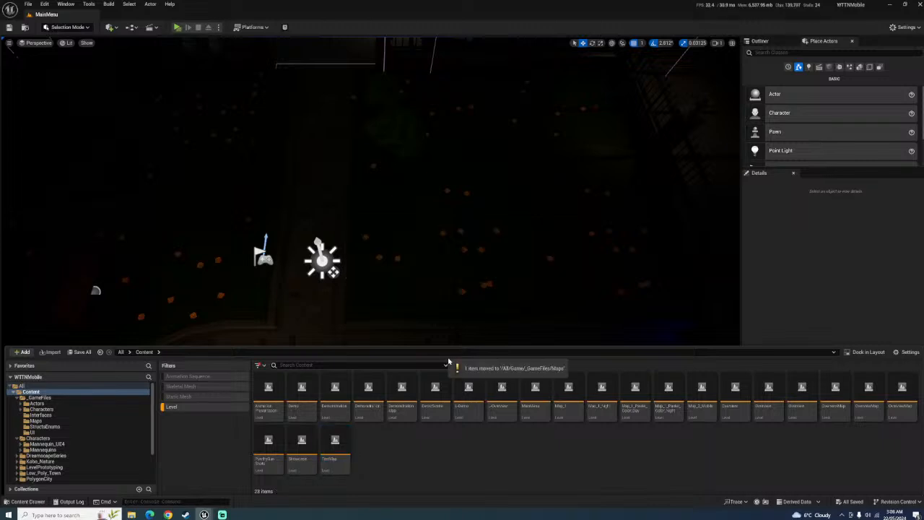
{"action": "left_click", "coordinate": [87, 421]}
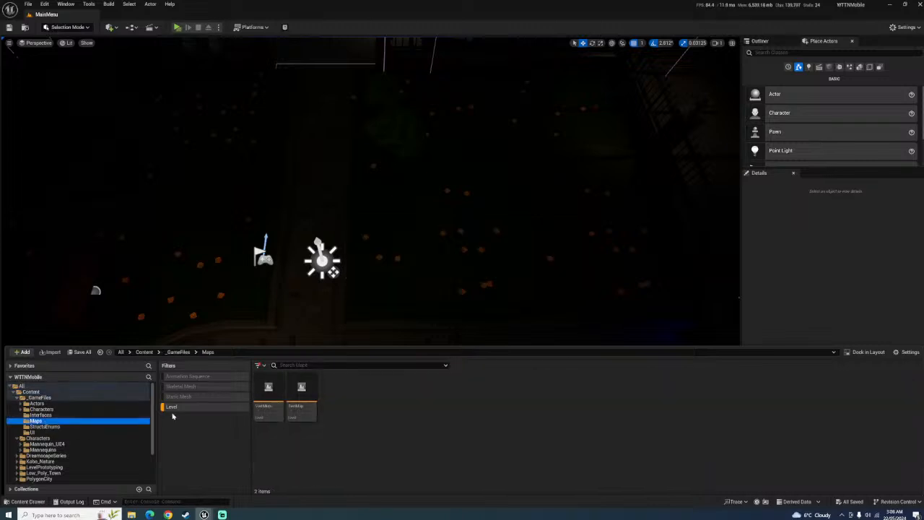
{"action": "left_click", "coordinate": [172, 408]}
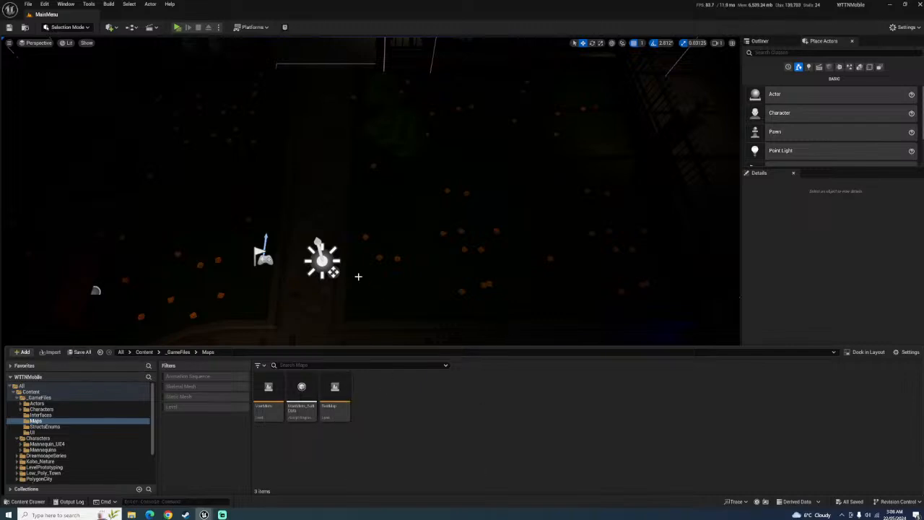
Open the InteractableItems folder inside the _GameFiles Actors folder
{"action": "right_click_drag", "start_coordinate": [358, 276], "coordinate": [429, 248]}
{"action": "right_click_drag", "start_coordinate": [359, 315], "coordinate": [394, 291]}
{"action": "left_click", "coordinate": [49, 501]}
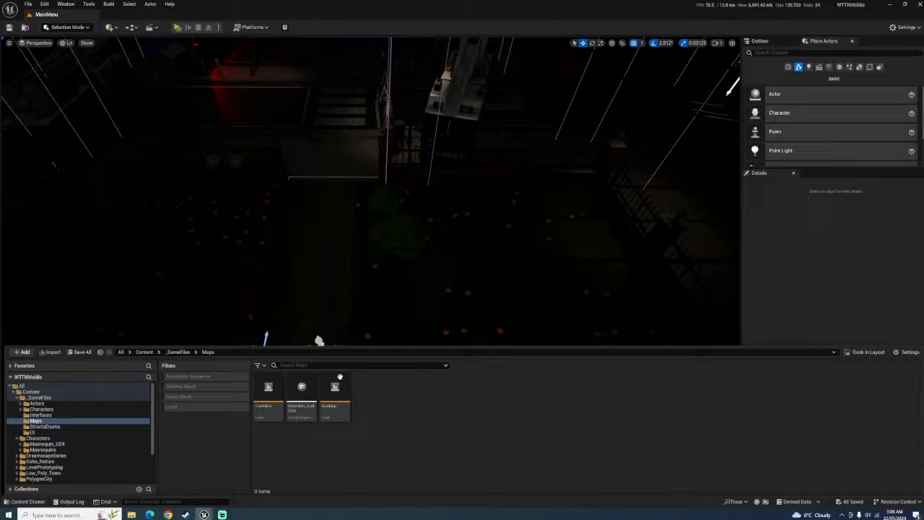
{"action": "left_click", "coordinate": [178, 352]}
{"action": "left_click", "coordinate": [267, 407]}
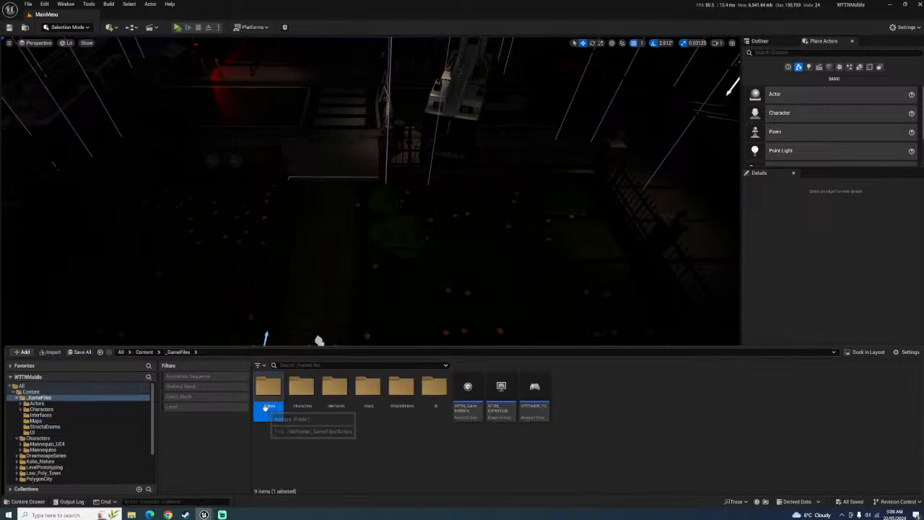
{"action": "double_click", "coordinate": [266, 407]}
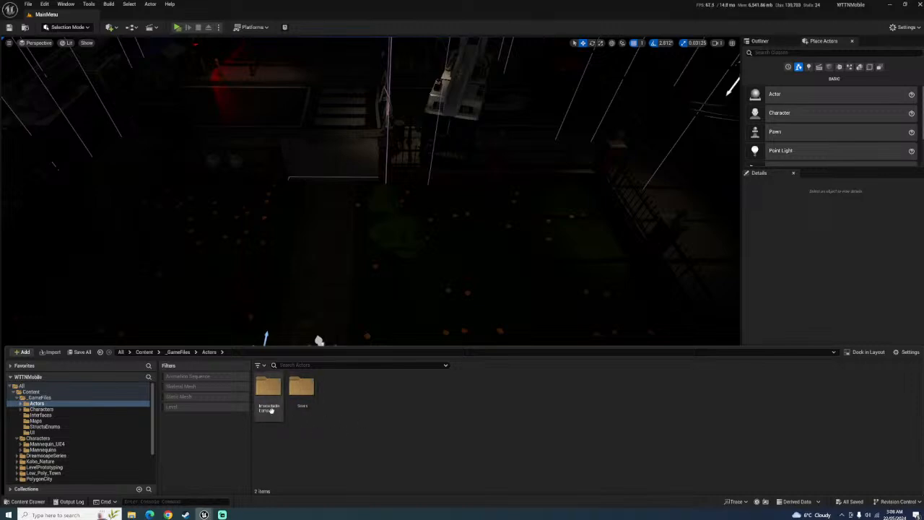
{"action": "double_click", "coordinate": [270, 409]}
Create an Actor Blueprint class named Terminal in the InteractableItems folder, open it and compile it
{"action": "right_click", "coordinate": [334, 420]}
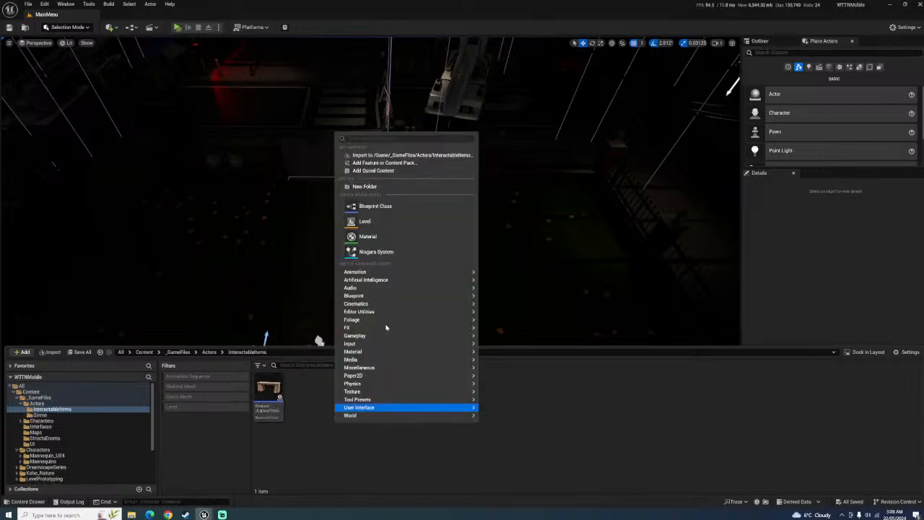
{"action": "left_click", "coordinate": [387, 208]}
{"action": "left_click", "coordinate": [384, 192]}
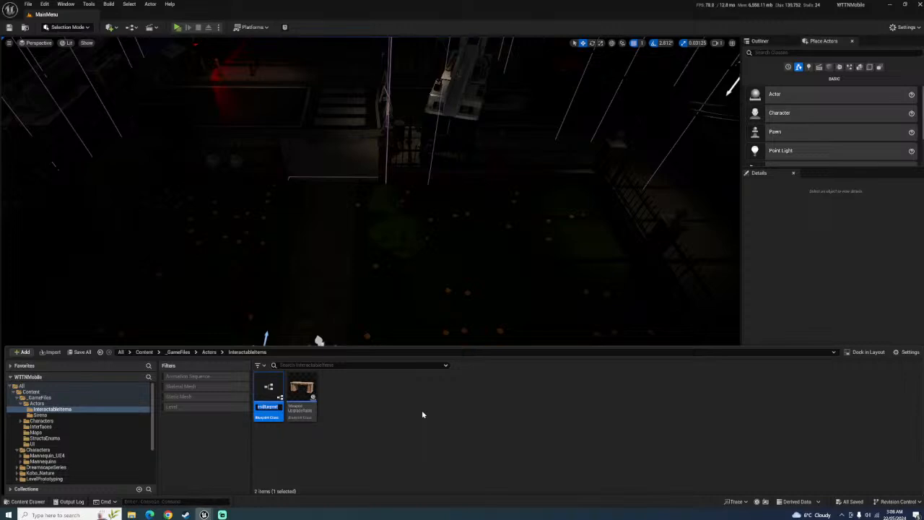
{"action": "type", "text": "W"}
{"action": "key", "text": "Return"}
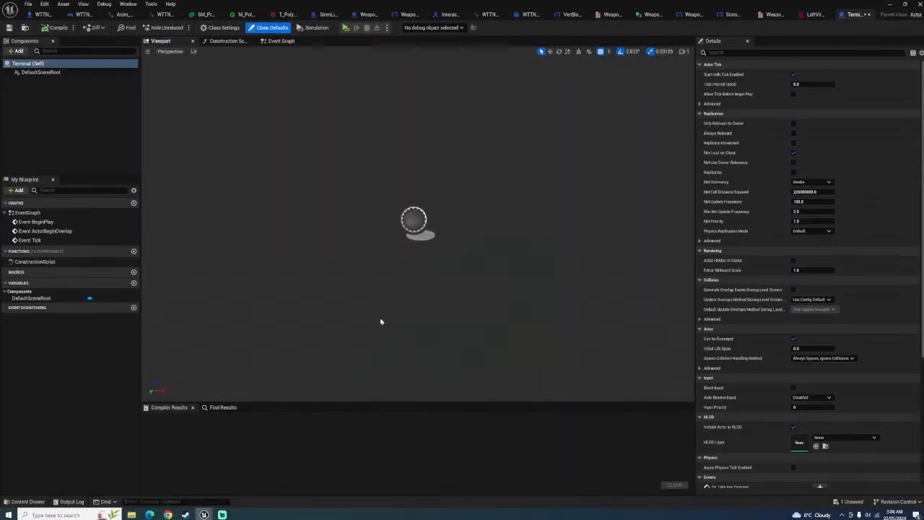
{"action": "left_click", "coordinate": [56, 28]}
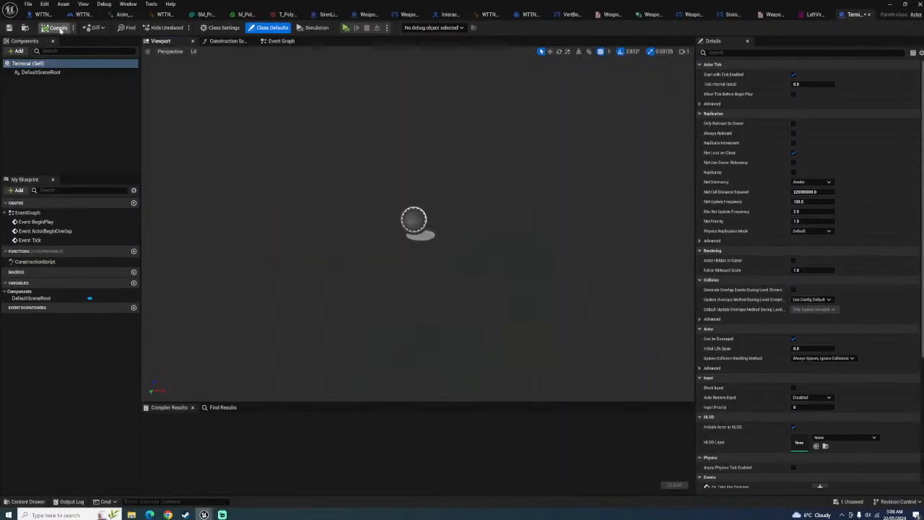
Add the Interaction Interface to the Terminal blueprint's implemented interfaces and compile
{"action": "left_click", "coordinate": [223, 28]}
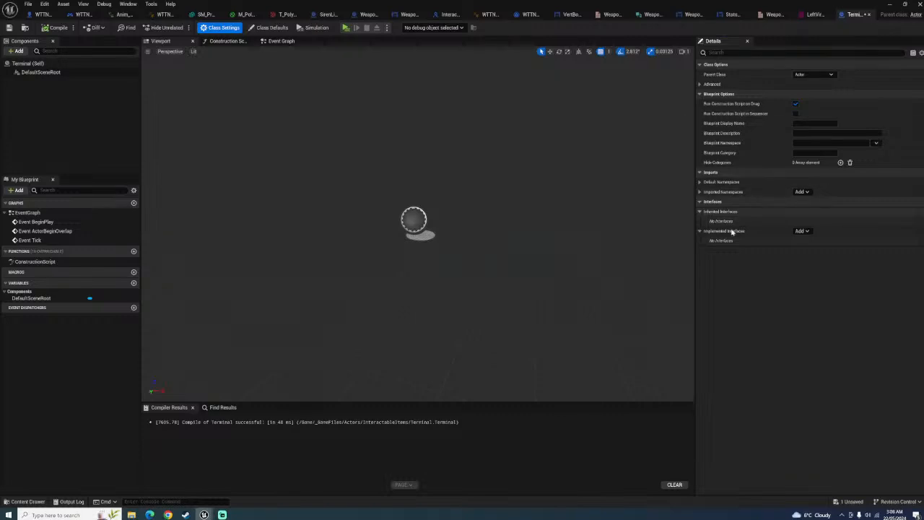
{"action": "left_click", "coordinate": [802, 231]}
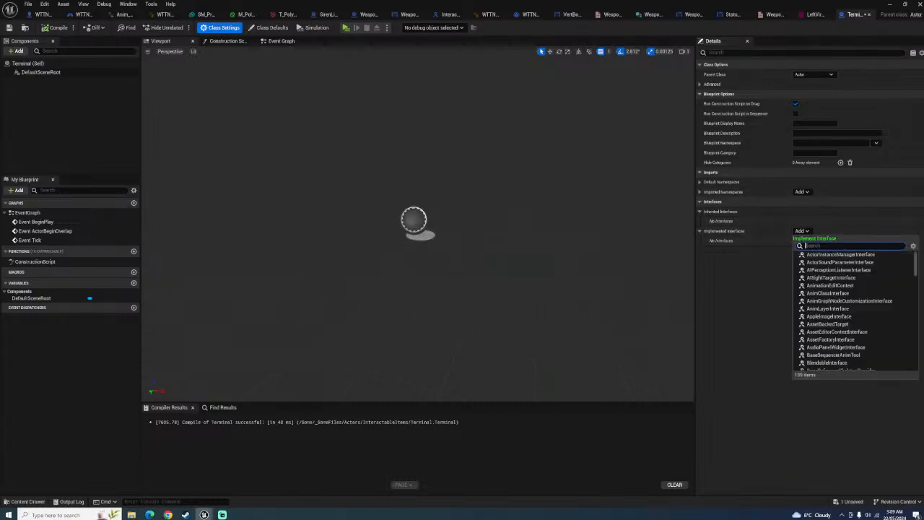
{"action": "scroll", "coordinate": [847, 293], "scroll_direction": "down", "scroll_amount": 10}
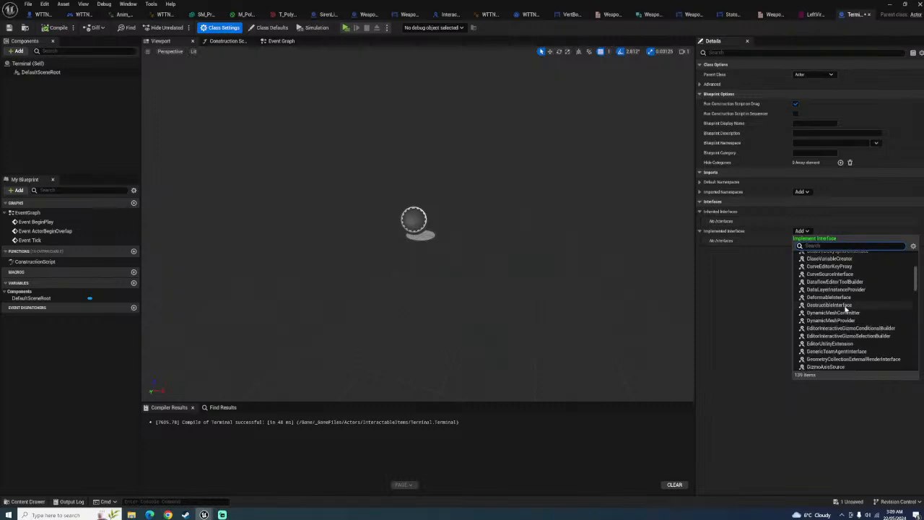
{"action": "type", "text": "interac"}
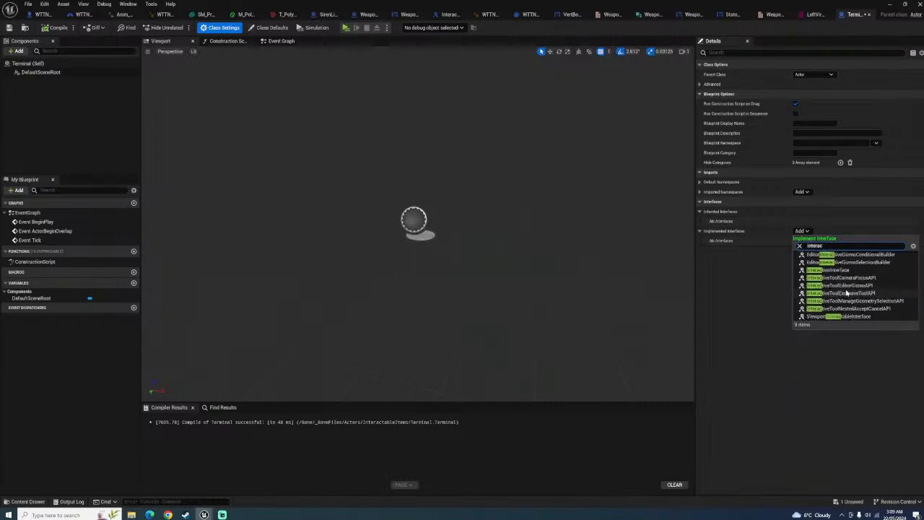
{"action": "left_click", "coordinate": [839, 270]}
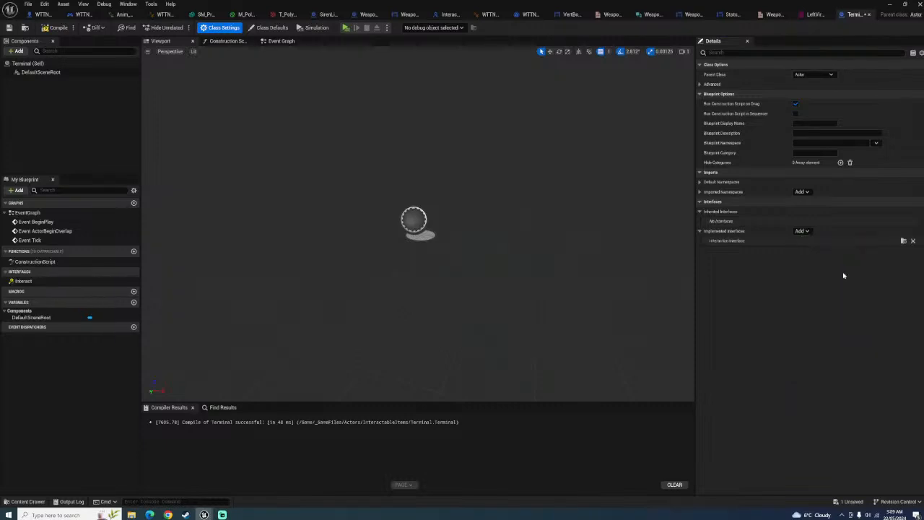
{"action": "left_click", "coordinate": [60, 28]}
Implement the Interact interface event in Terminal's event graph, place its node well below Event Tick and compile
{"action": "left_click", "coordinate": [280, 41]}
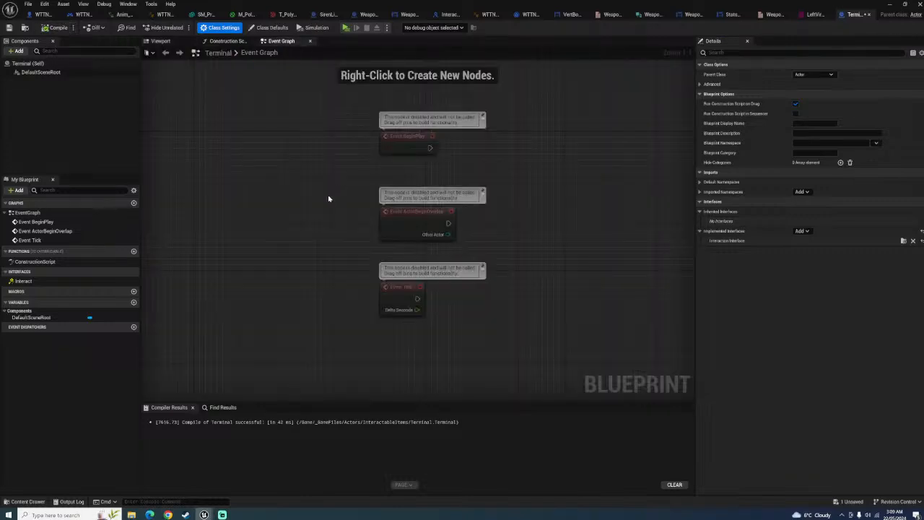
{"action": "double_click", "coordinate": [23, 281]}
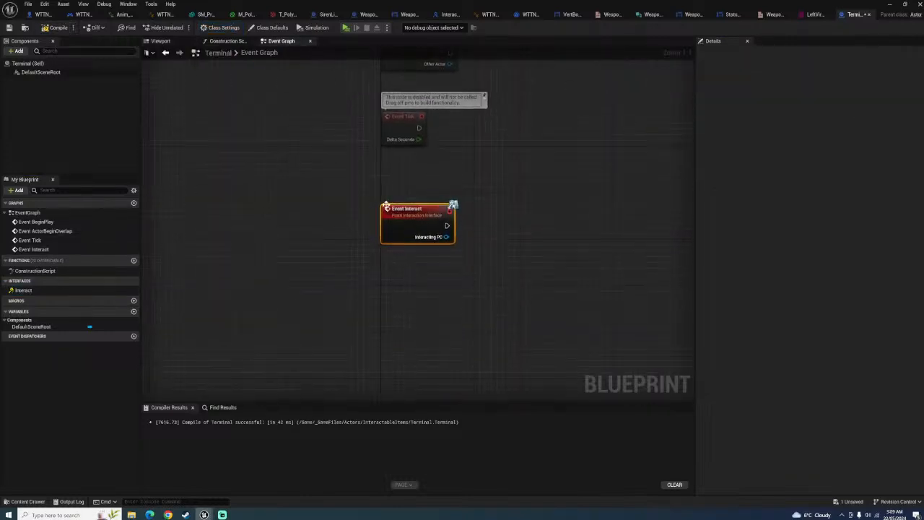
{"action": "left_click_drag", "start_coordinate": [386, 206], "coordinate": [387, 288]}
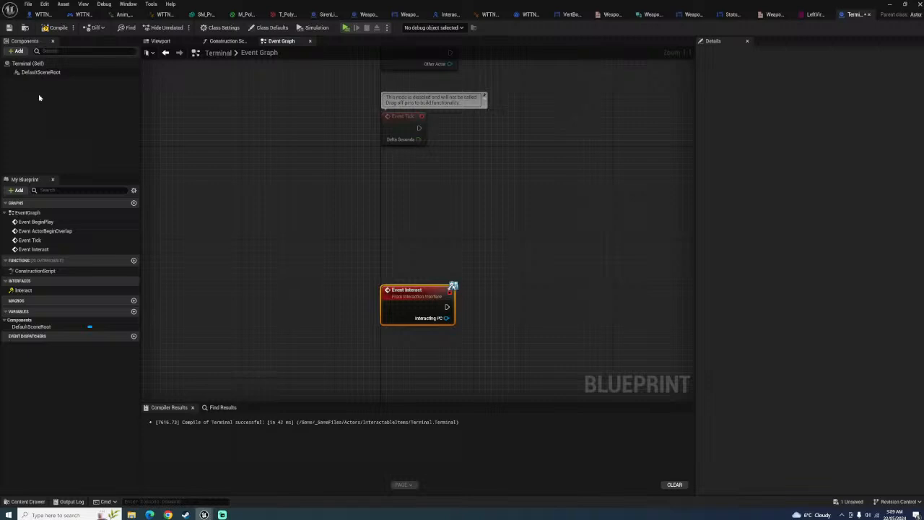
{"action": "left_click", "coordinate": [61, 29]}
{"action": "right_click_drag", "start_coordinate": [401, 271], "coordinate": [262, 233]}
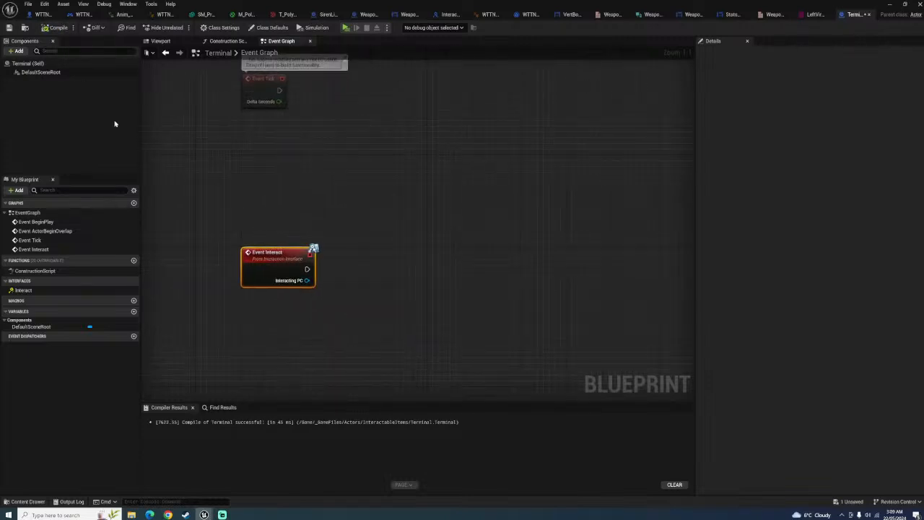
Add an Open Level (by Name) node executed from Event Interact and place it to the event's right
{"action": "left_click", "coordinate": [55, 29]}
{"action": "left_click_drag", "start_coordinate": [306, 269], "coordinate": [356, 269]}
{"action": "left_click", "coordinate": [407, 235]}
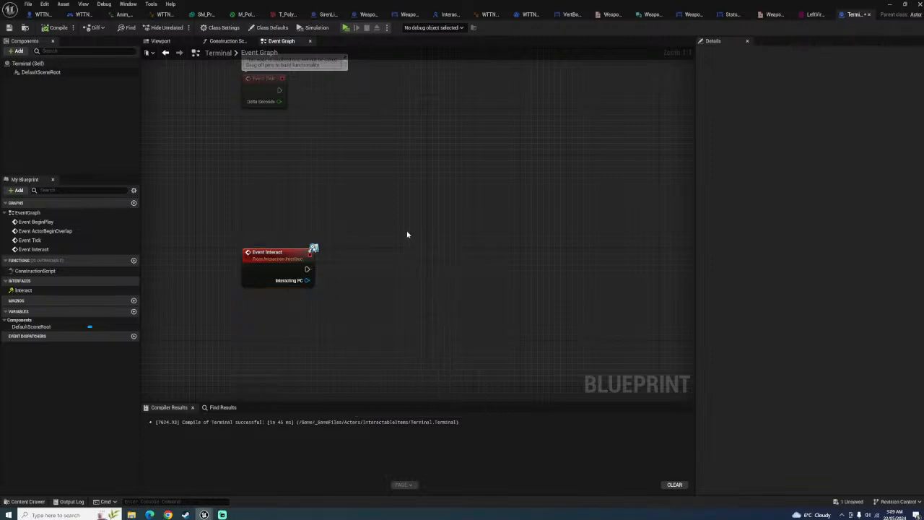
{"action": "left_click", "coordinate": [44, 29]}
{"action": "left_click_drag", "start_coordinate": [308, 270], "coordinate": [346, 273]}
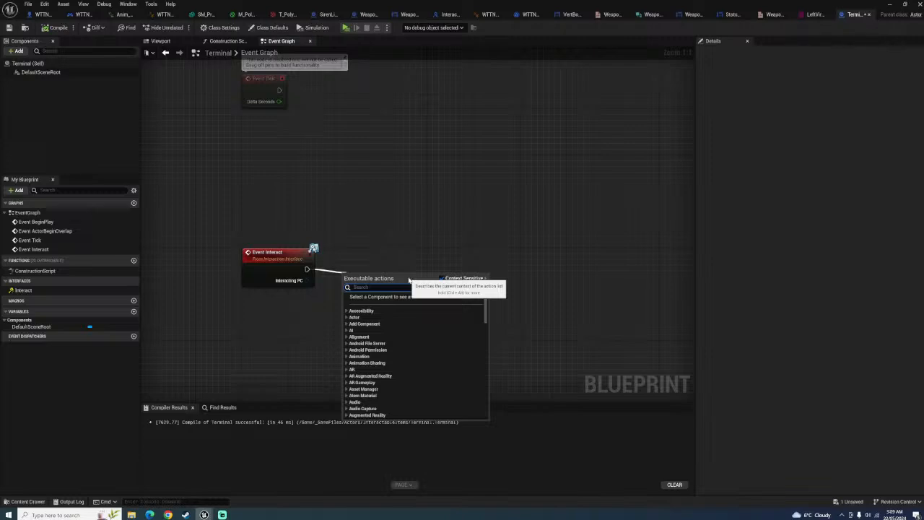
{"action": "type", "text": "chan"}
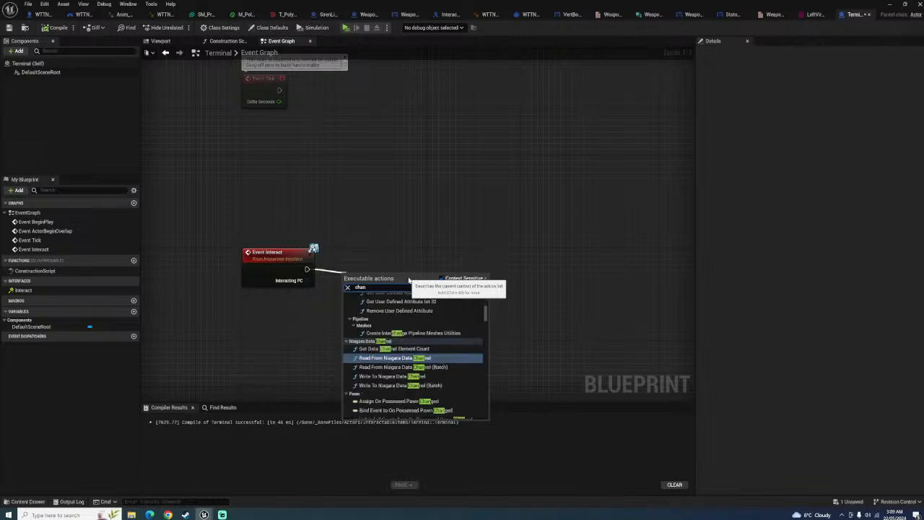
{"action": "key", "text": "BackSpace"}
{"action": "key", "text": "BackSpace"}
{"action": "key", "text": "BackSpace"}
{"action": "key", "text": "BackSpace"}
{"action": "type", "text": "level"}
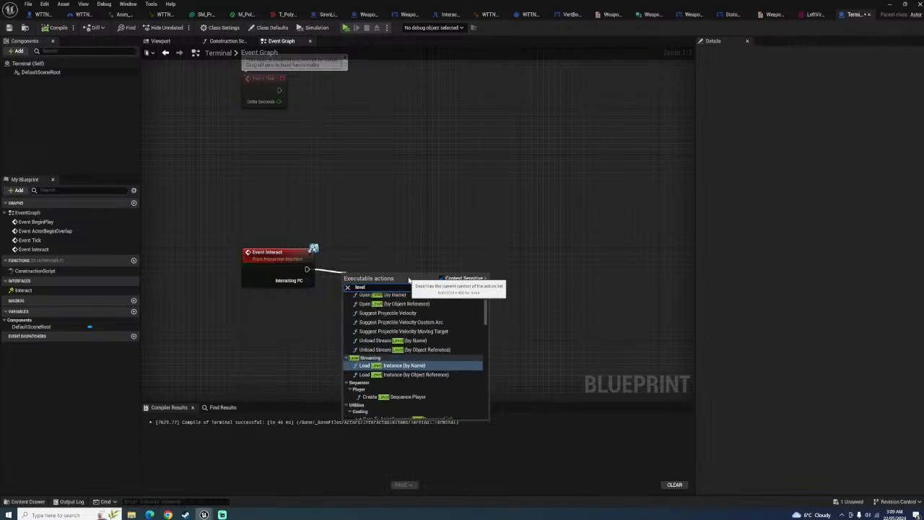
{"action": "scroll", "coordinate": [411, 340], "scroll_direction": "up", "scroll_amount": 2}
{"action": "left_click", "coordinate": [405, 304]}
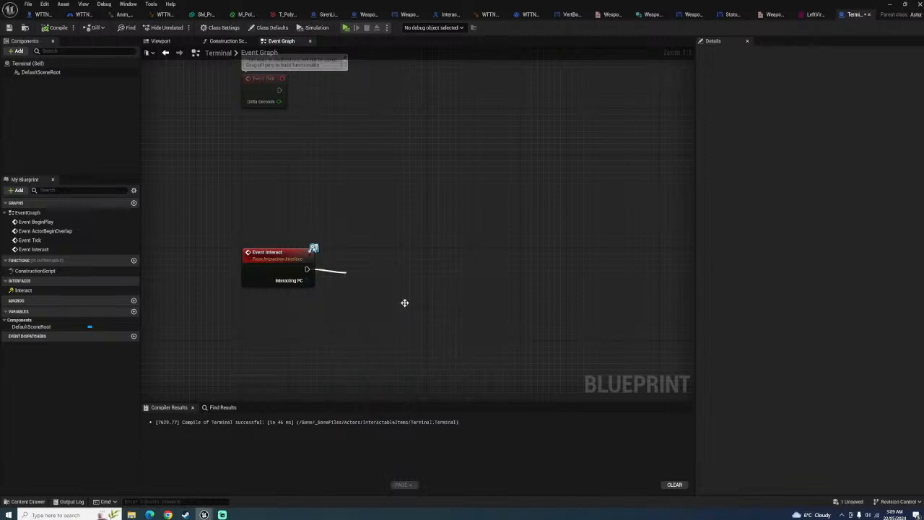
{"action": "left_click_drag", "start_coordinate": [368, 277], "coordinate": [456, 253]}
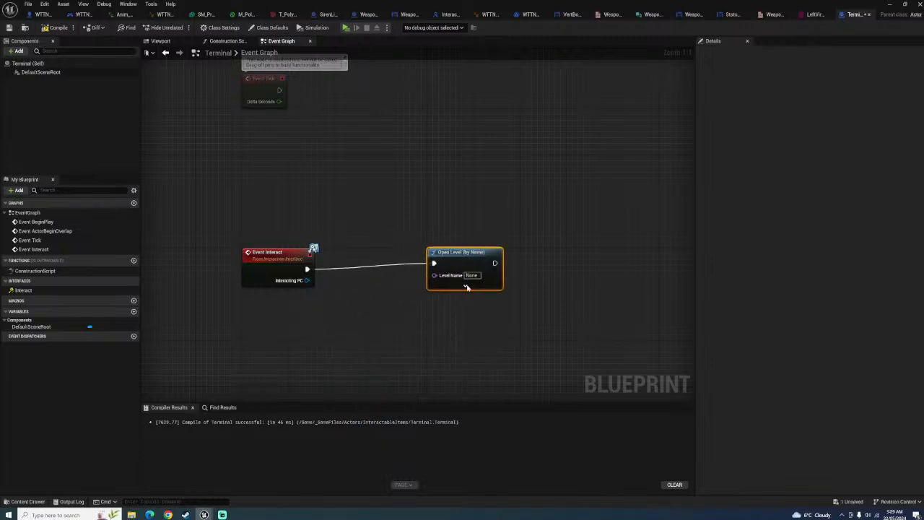
Expand the Open Level node's advanced pins, set its Level Name to Testmap and compile the Terminal blueprint
{"action": "left_click", "coordinate": [467, 287]}
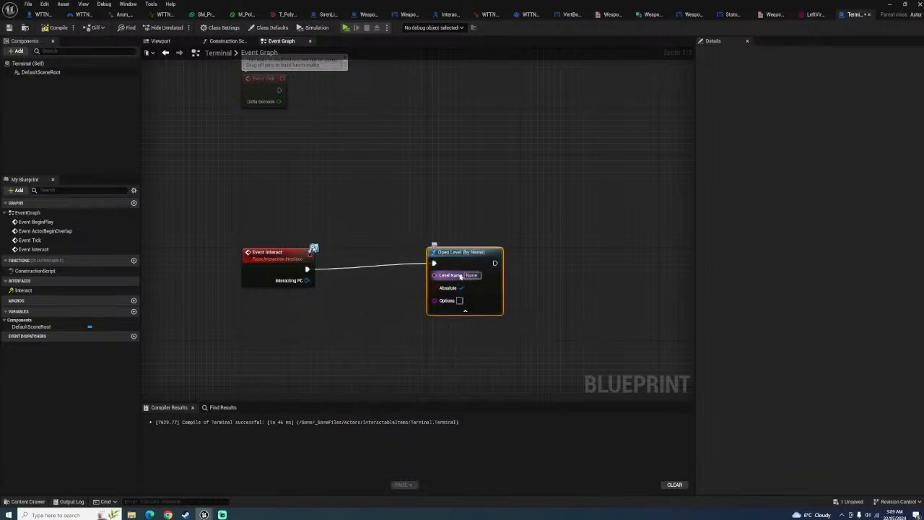
{"action": "left_click", "coordinate": [471, 275]}
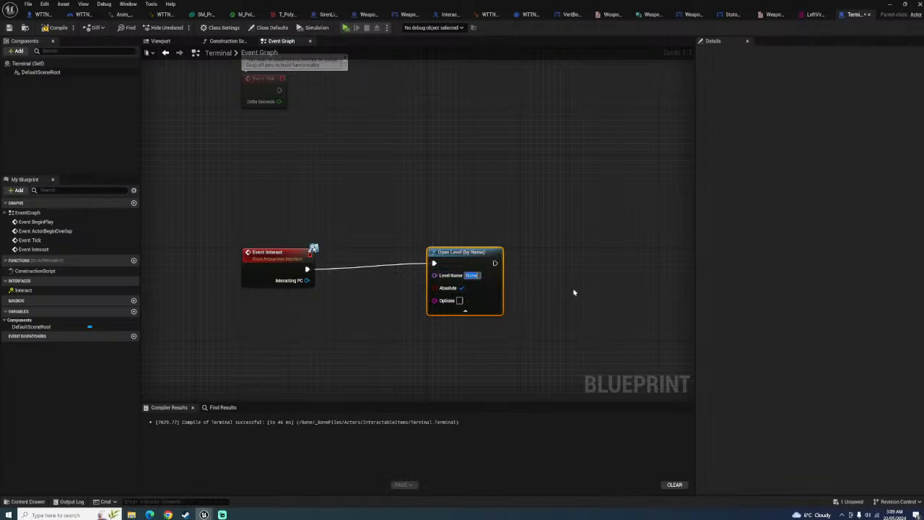
{"action": "type", "text": "Testmap"}
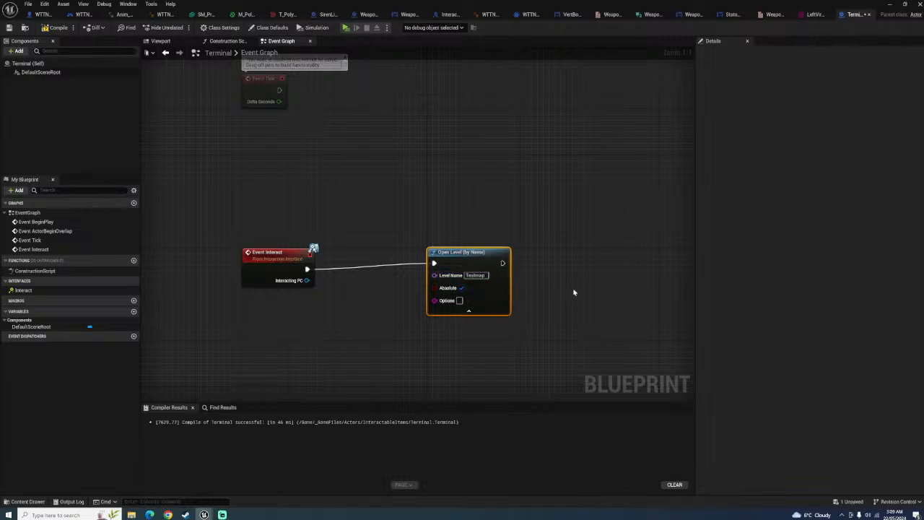
{"action": "key", "text": "F7"}
{"action": "left_click", "coordinate": [53, 30]}
Insert a 2-second Delay between Event Interact and Open Level, align it in the row and compile
{"action": "left_click_drag", "start_coordinate": [458, 260], "coordinate": [597, 260]}
{"action": "left_click_drag", "start_coordinate": [307, 270], "coordinate": [422, 277]}
{"action": "type", "text": "delay"}
{"action": "key", "text": "Return"}
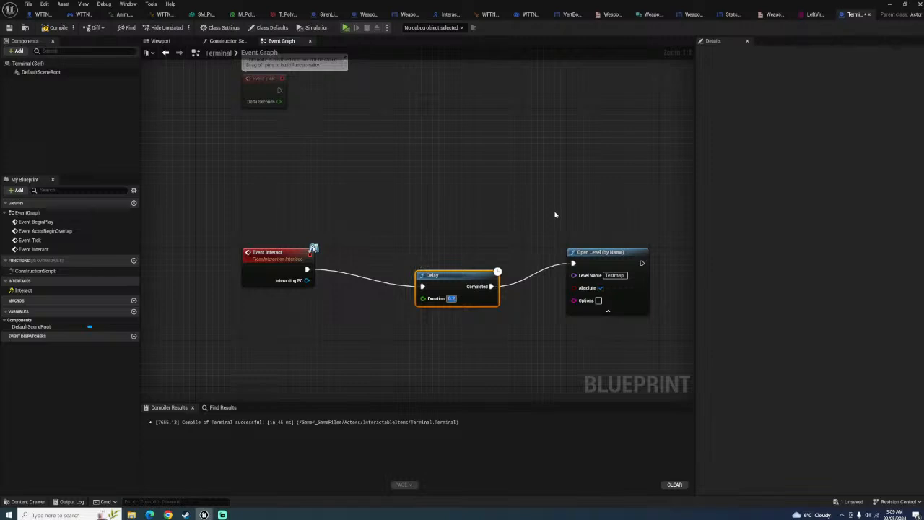
{"action": "type", "text": "2"}
{"action": "key", "text": "Return"}
{"action": "left_click_drag", "start_coordinate": [432, 275], "coordinate": [414, 251]}
{"action": "left_click", "coordinate": [57, 28]}
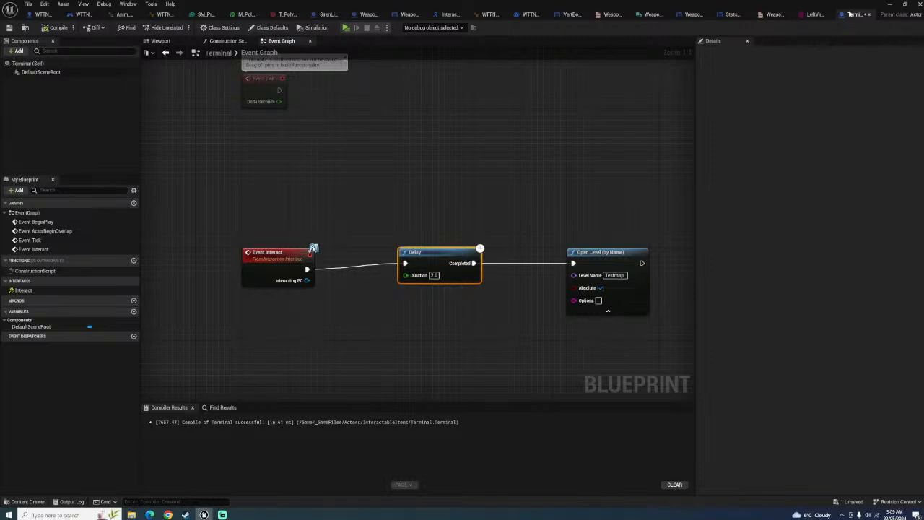
Duplicate the Terminal blueprint as ExtractionActor in the InteractableItems folder and save both assets
{"action": "left_click", "coordinate": [889, 4]}
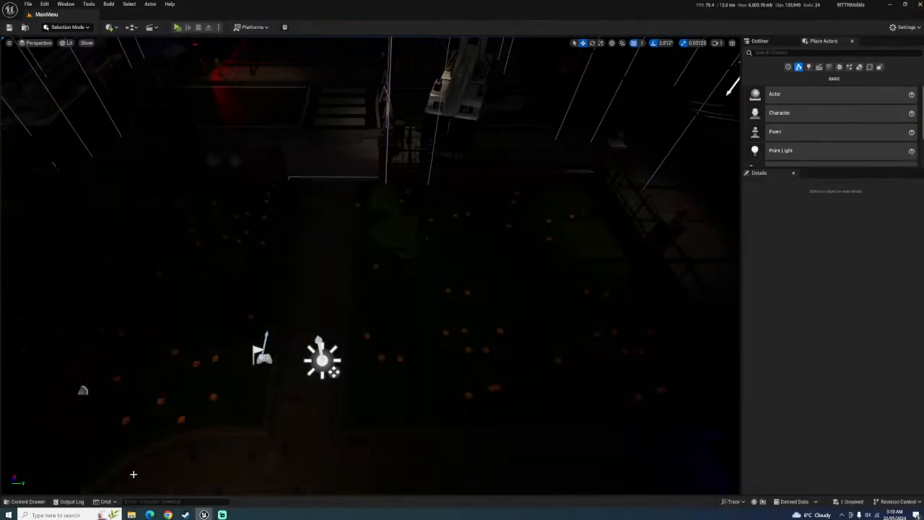
{"action": "left_click", "coordinate": [27, 501]}
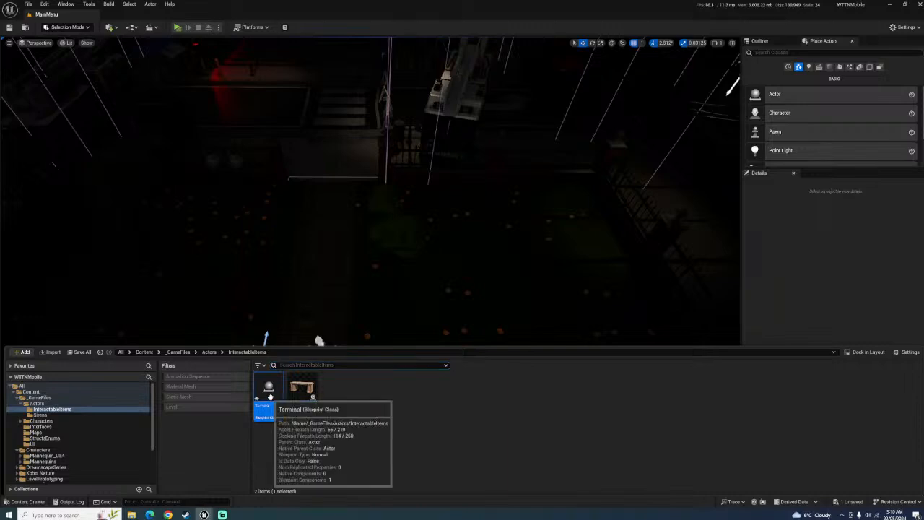
{"action": "key", "text": "ctrl+d"}
{"action": "type", "text": "El"}
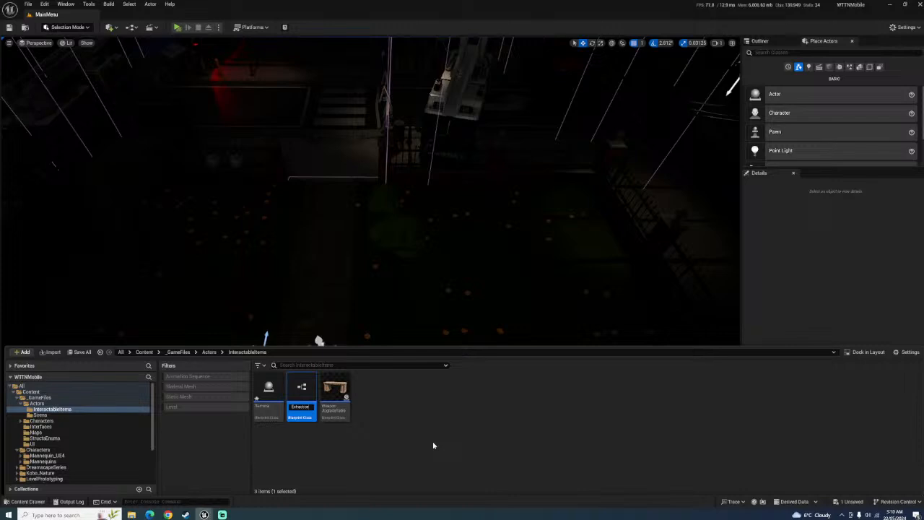
{"action": "key", "text": "Return"}
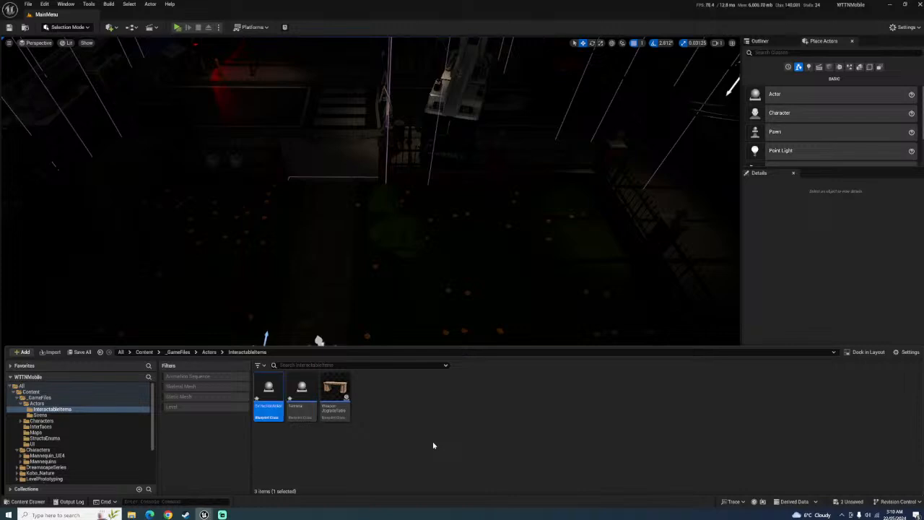
{"action": "left_click", "coordinate": [79, 351]}
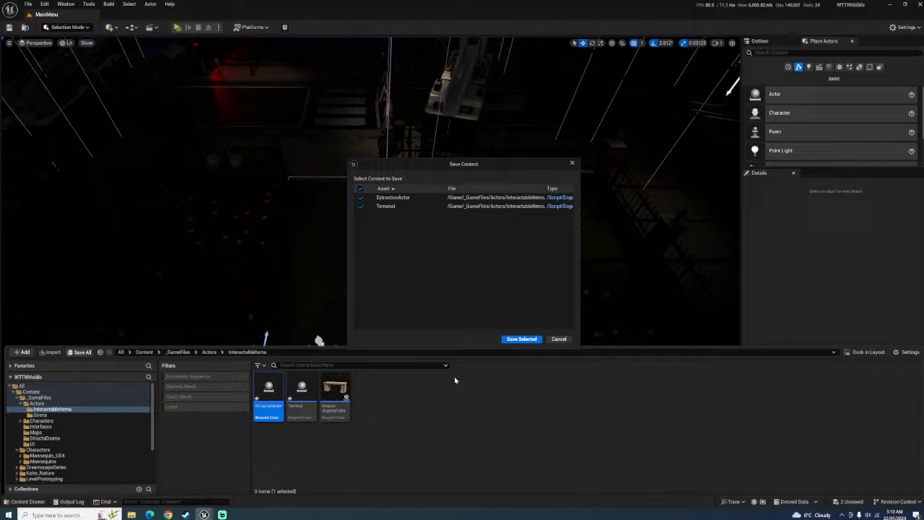
{"action": "left_click", "coordinate": [524, 339]}
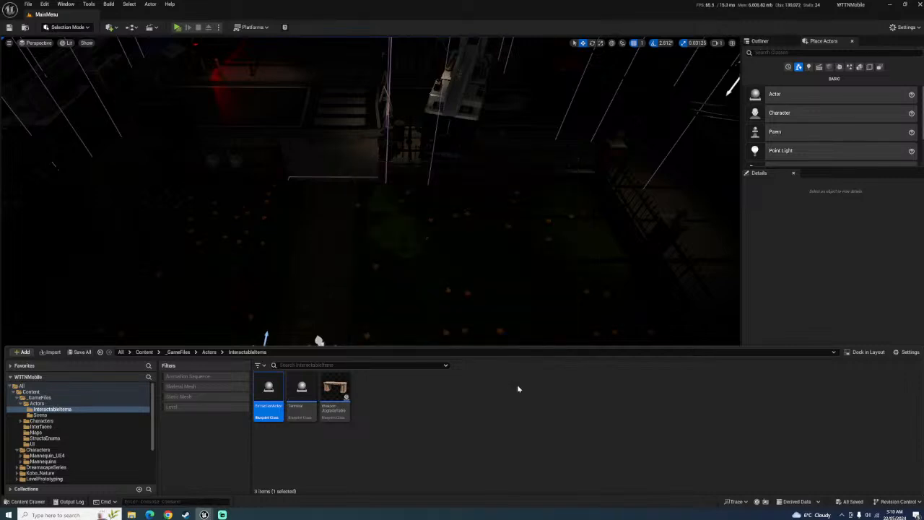
{"action": "left_click", "coordinate": [397, 426]}
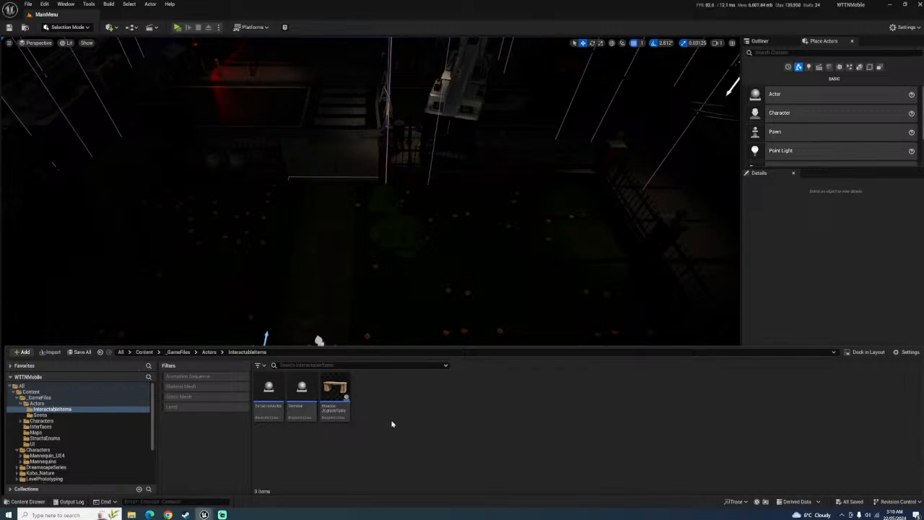
Open ExtractionActor, set its Open Level node's Level Name to MainMenu and compile
{"action": "double_click", "coordinate": [268, 399]}
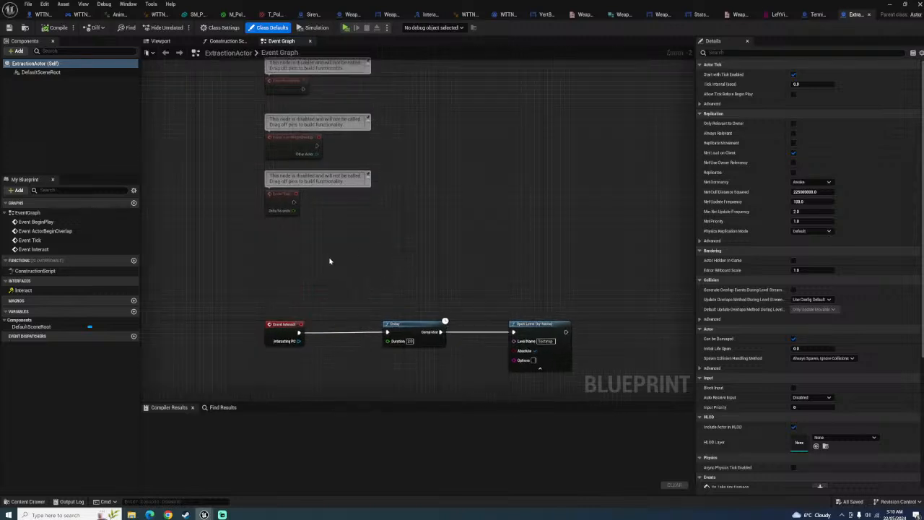
{"action": "left_click", "coordinate": [548, 281]}
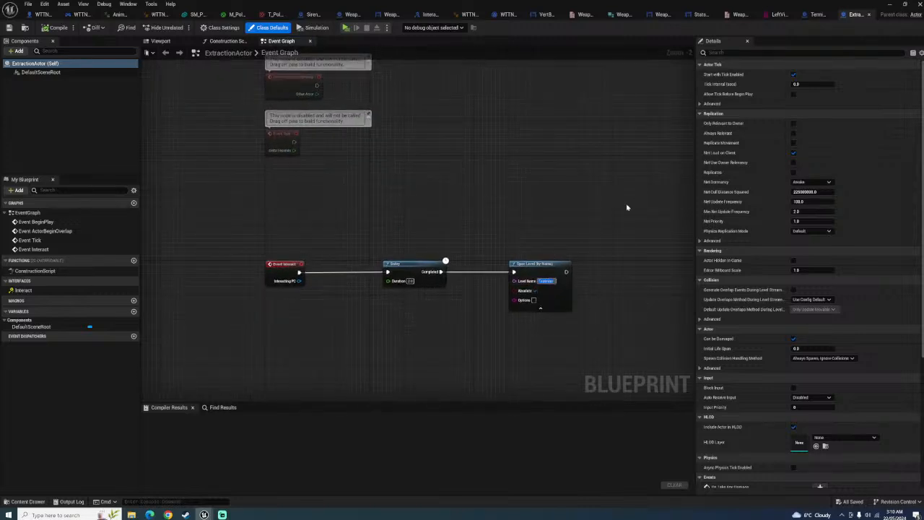
{"action": "type", "text": "MainMenu"}
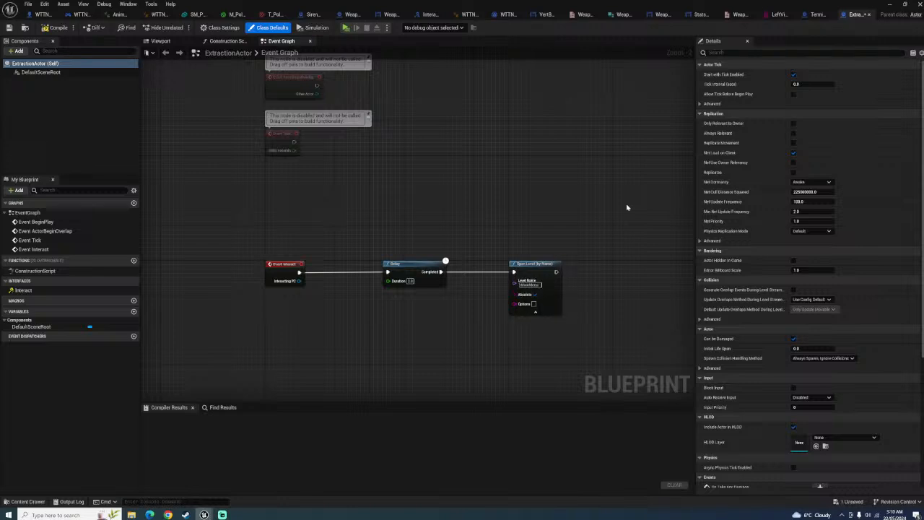
{"action": "left_click", "coordinate": [57, 27]}
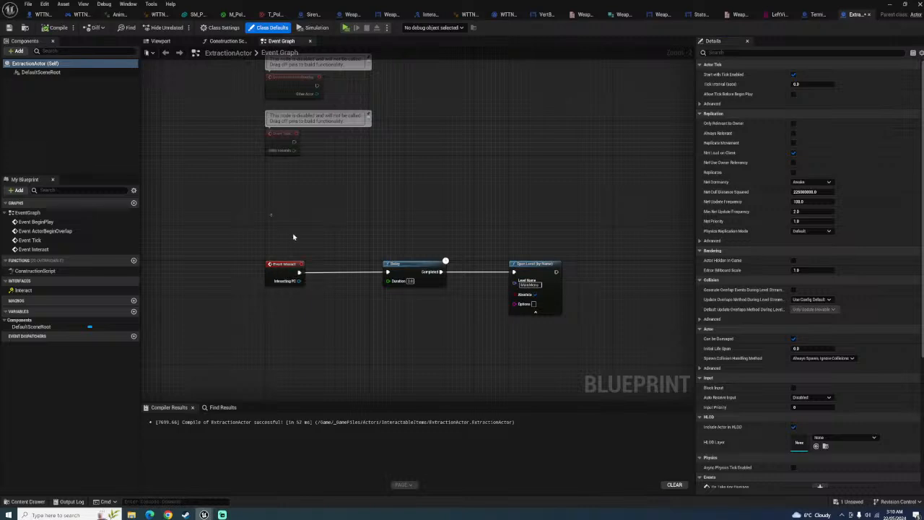
Delete the Event Interact and Delay nodes from ExtractionActor's event graph and compile
{"action": "left_click_drag", "start_coordinate": [295, 238], "coordinate": [443, 342]}
{"action": "key", "text": "Delete"}
{"action": "left_click", "coordinate": [56, 28]}
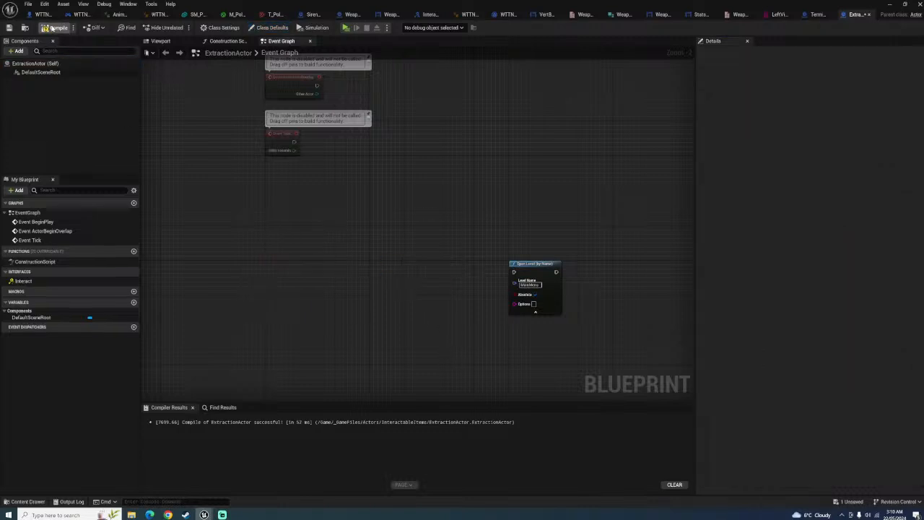
Show ExtractionActor's viewport and look through the vehicle meshes in the PolygonTown Meshes Vehicles folder
{"action": "left_click", "coordinate": [159, 42]}
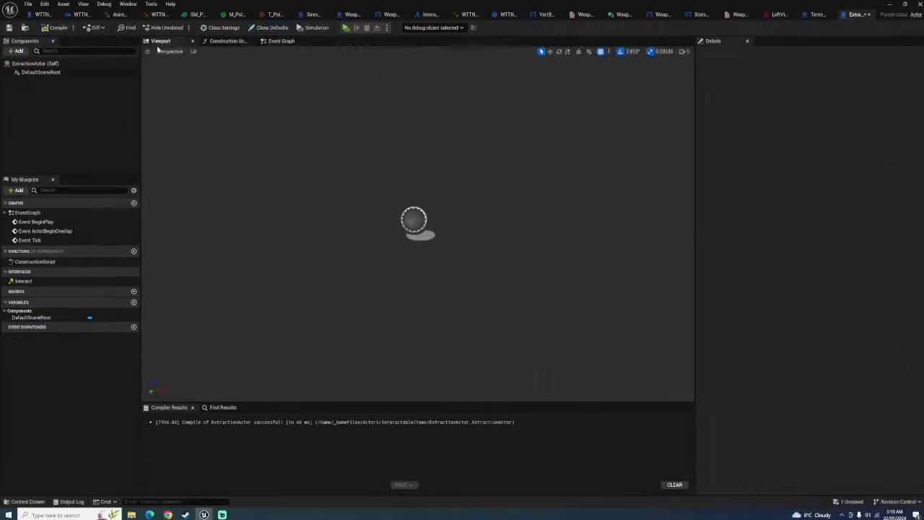
{"action": "left_click", "coordinate": [28, 501]}
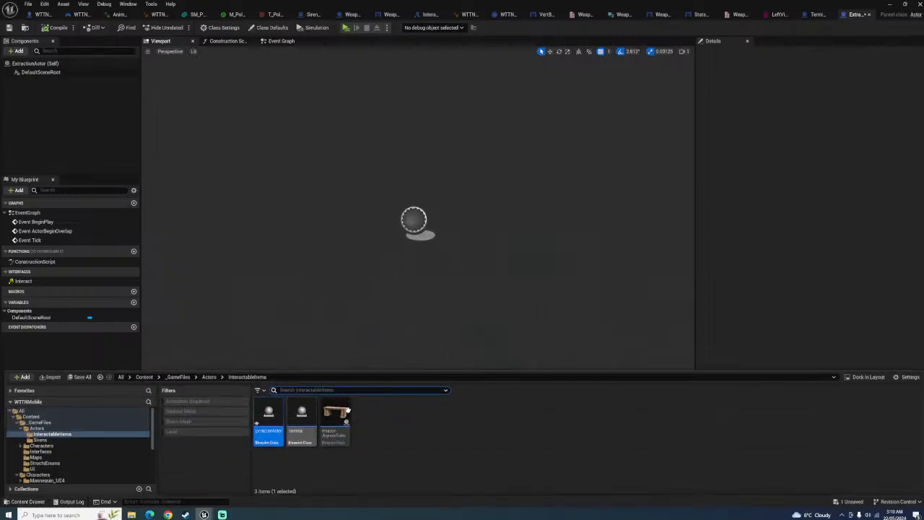
{"action": "left_click", "coordinate": [179, 377]}
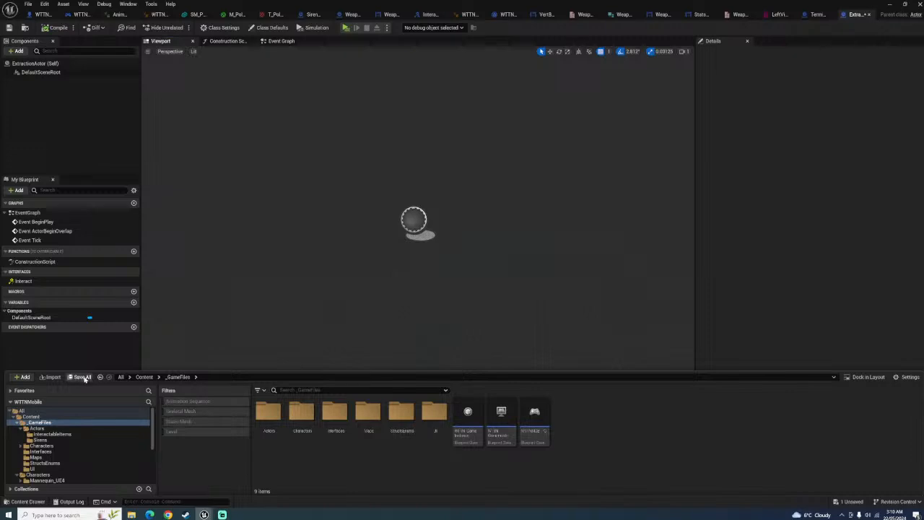
{"action": "left_click", "coordinate": [144, 377]}
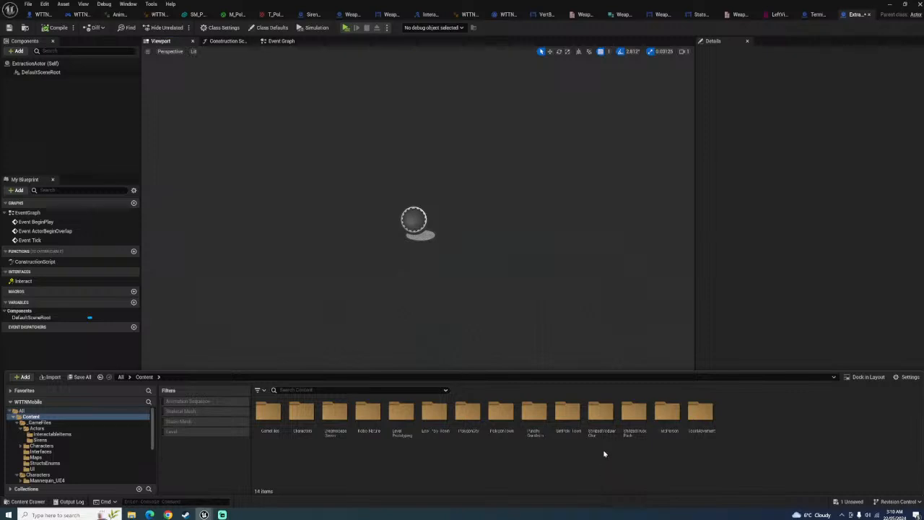
{"action": "double_click", "coordinate": [496, 441]}
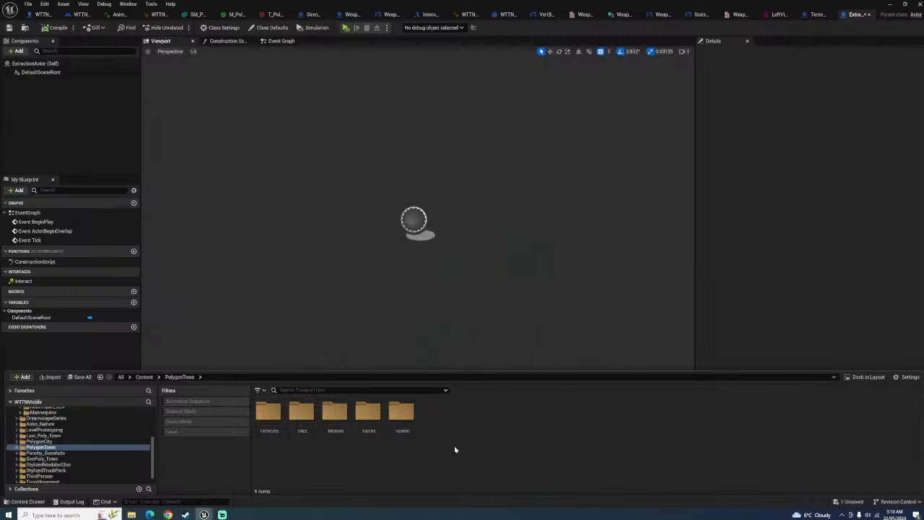
{"action": "double_click", "coordinate": [369, 427]}
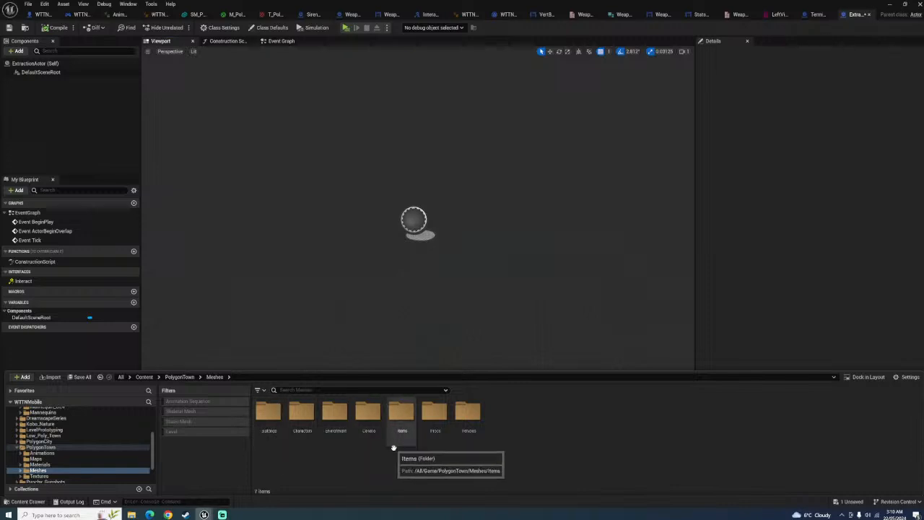
{"action": "left_click", "coordinate": [469, 434]}
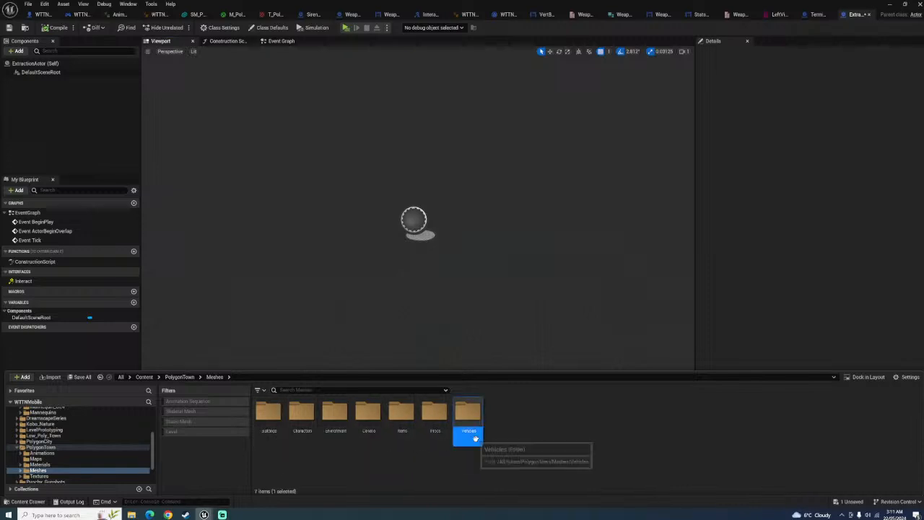
{"action": "double_click", "coordinate": [470, 434]}
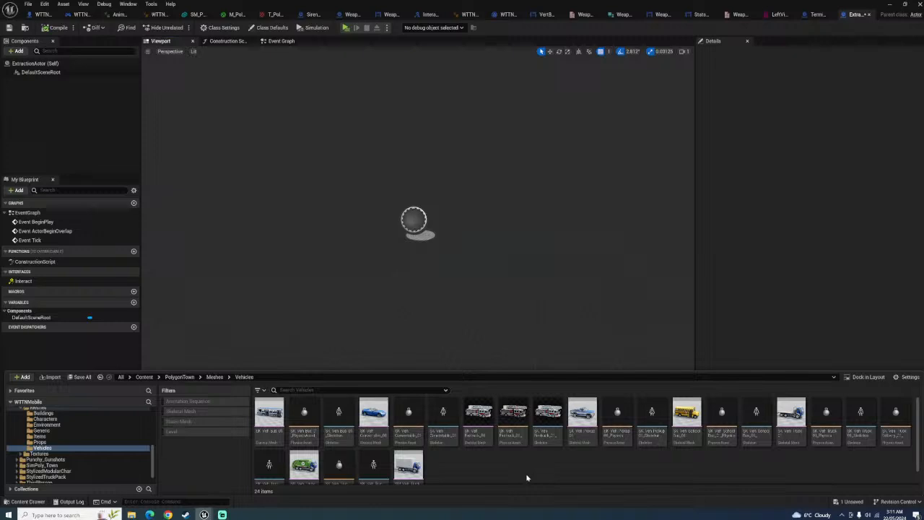
{"action": "scroll", "coordinate": [526, 477], "scroll_direction": "down", "scroll_amount": 1}
{"action": "scroll", "coordinate": [527, 476], "scroll_direction": "up", "scroll_amount": 1}
Browse to the Vehicles_Rigged folder inside the PolygonCity Meshes folder
{"action": "left_click", "coordinate": [179, 377]}
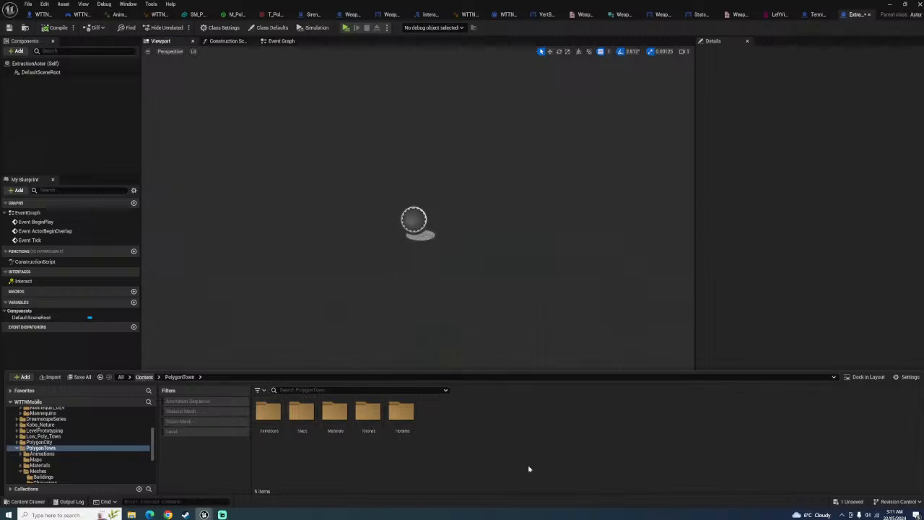
{"action": "key", "text": "BackSpace"}
{"action": "left_click", "coordinate": [467, 433]}
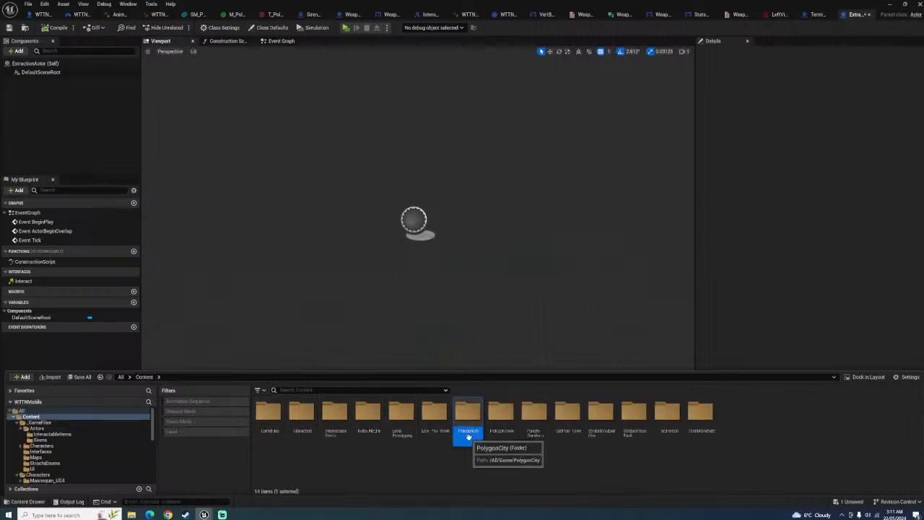
{"action": "double_click", "coordinate": [468, 433]}
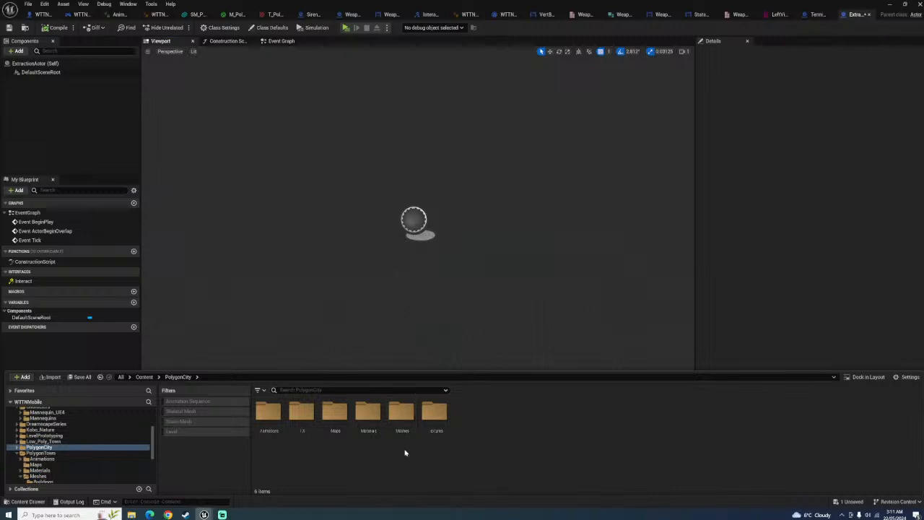
{"action": "double_click", "coordinate": [400, 414]}
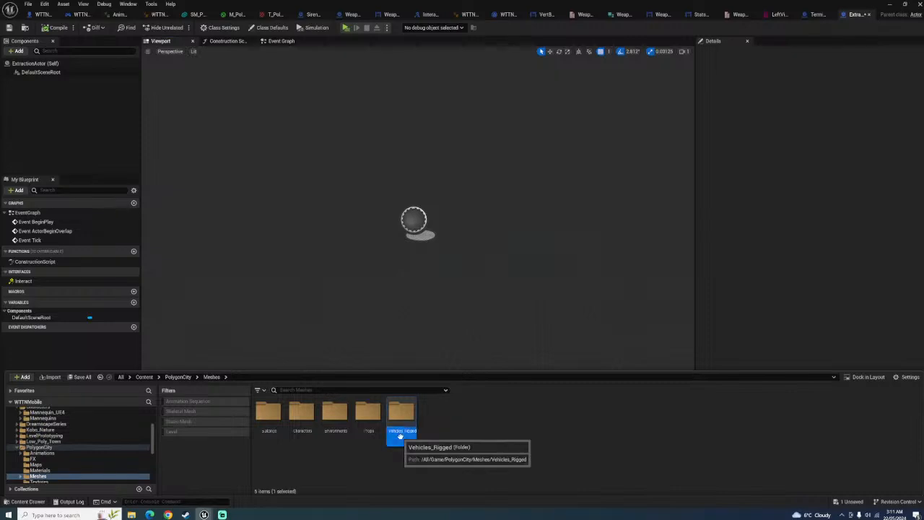
{"action": "double_click", "coordinate": [397, 433]}
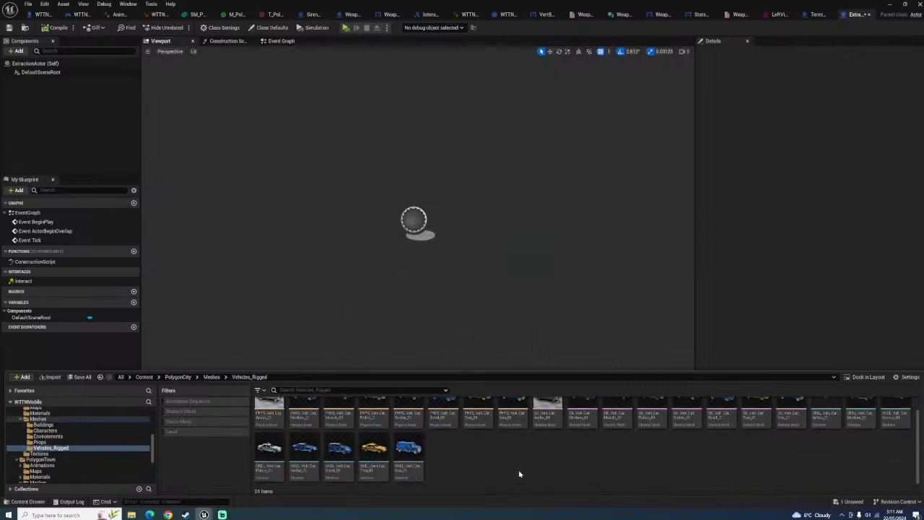
Add the SK_Veh_Car_Muscle_01 skeletal mesh as a component of ExtractionActor and compile
{"action": "left_click_drag", "start_coordinate": [619, 420], "coordinate": [50, 84]}
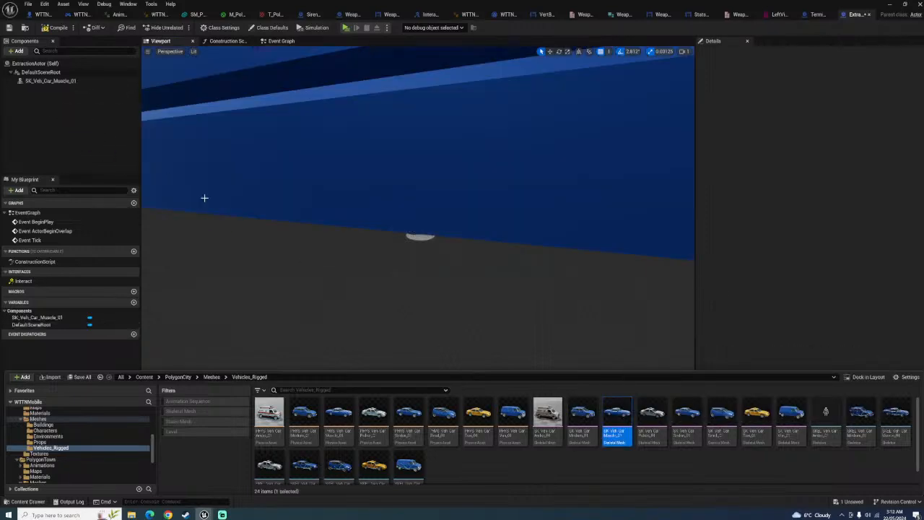
{"action": "scroll", "coordinate": [316, 284], "scroll_direction": "down", "scroll_amount": 10}
{"action": "right_click_drag", "start_coordinate": [380, 260], "coordinate": [390, 259]}
{"action": "scroll", "coordinate": [391, 260], "scroll_direction": "down", "scroll_amount": 1}
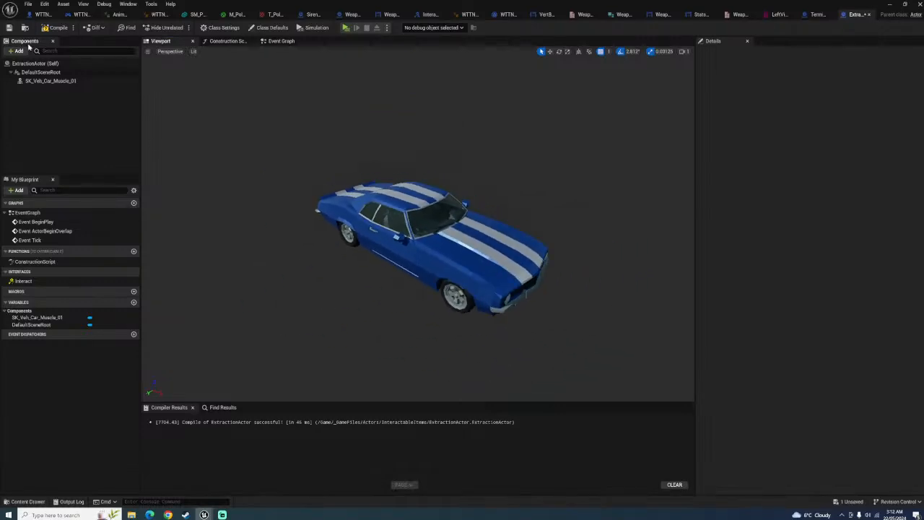
{"action": "left_click", "coordinate": [51, 27]}
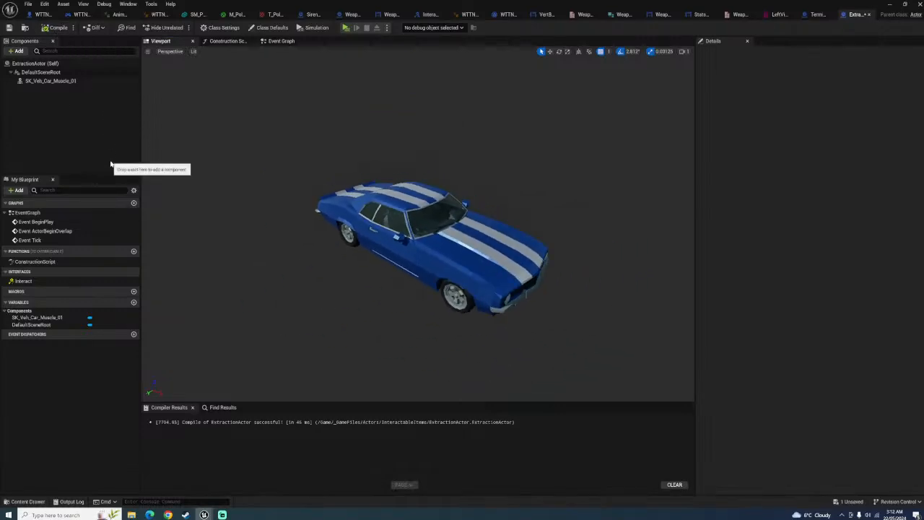
{"action": "left_click", "coordinate": [53, 30]}
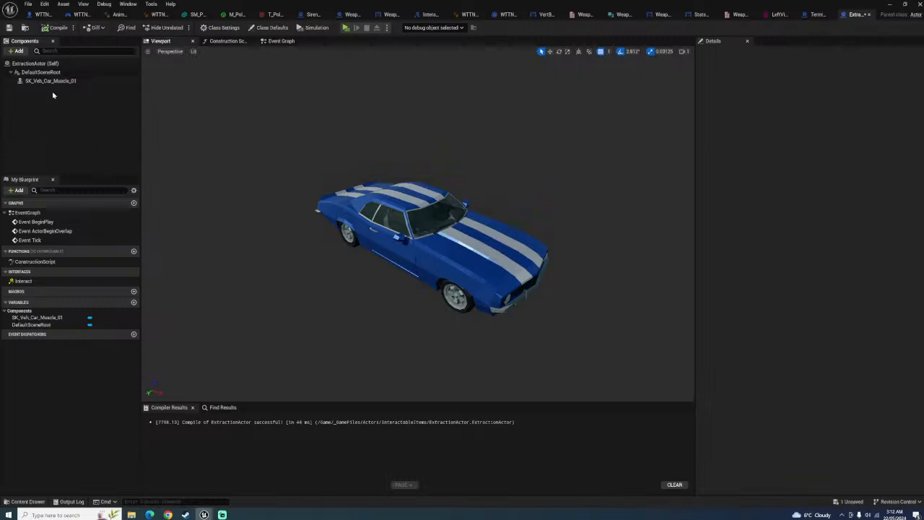
Add a Box Collision component to ExtractionActor, keeping the default name Box
{"action": "left_click", "coordinate": [16, 51]}
{"action": "type", "text": "box"}
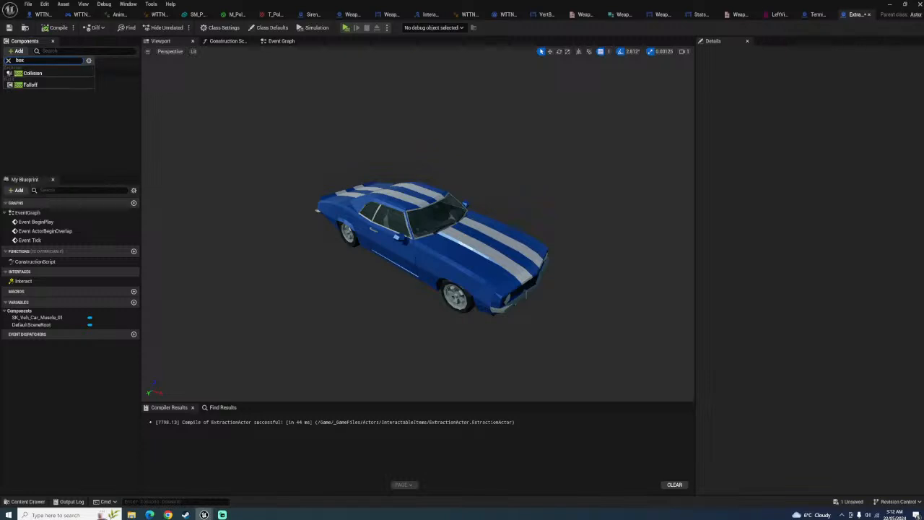
{"action": "left_click", "coordinate": [32, 73]}
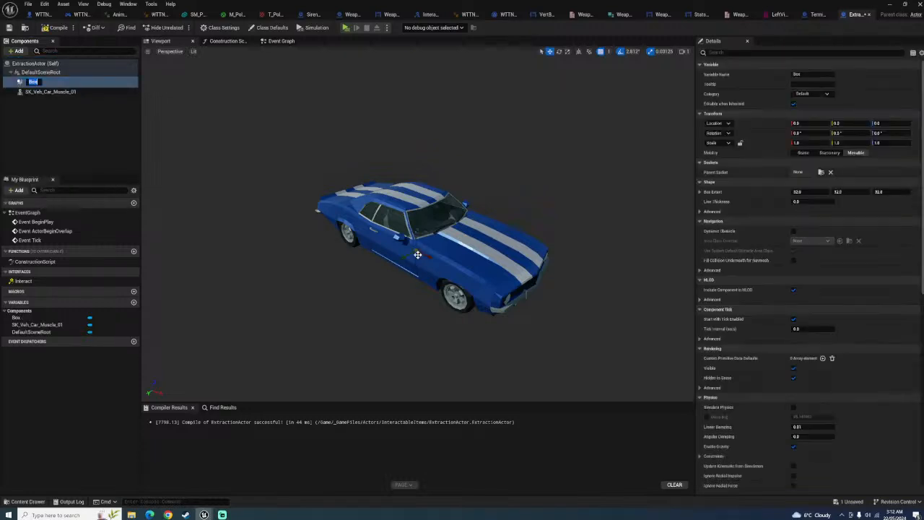
{"action": "key", "text": "Return"}
{"action": "left_click_drag", "start_coordinate": [407, 261], "coordinate": [378, 224]}
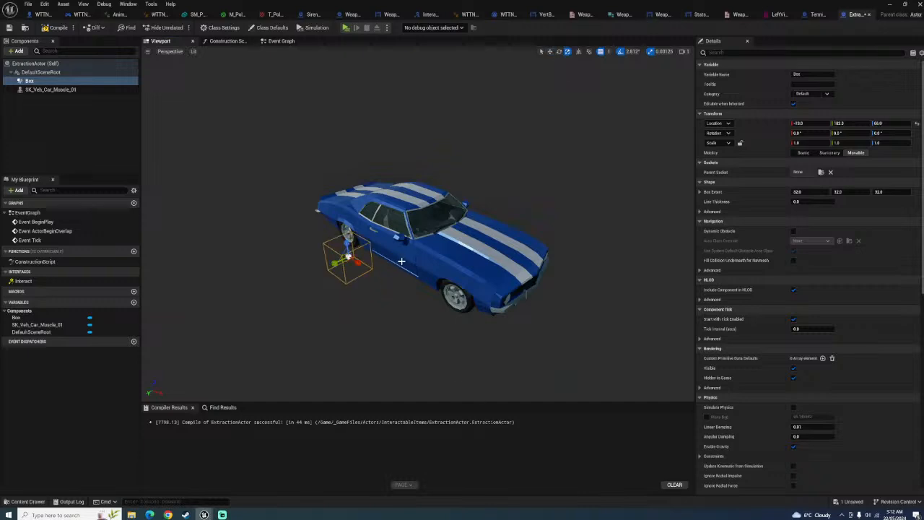
{"action": "key", "text": "ctrl+z"}
{"action": "key", "text": "ctrl+z"}
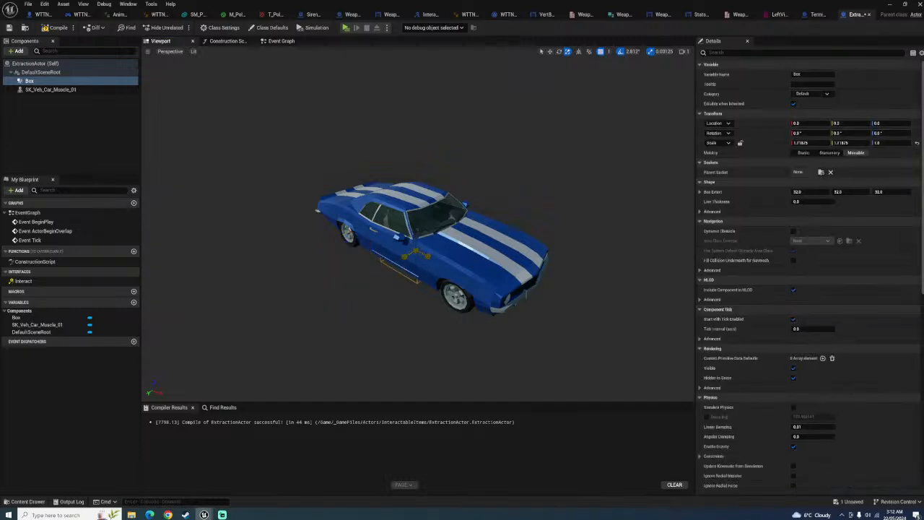
Raise the Box collision and scale it to about 8.8 in X and 9.2 in Y so it encloses the car, and compile
{"action": "left_click_drag", "start_coordinate": [415, 254], "coordinate": [415, 204]}
{"action": "left_click", "coordinate": [551, 53]}
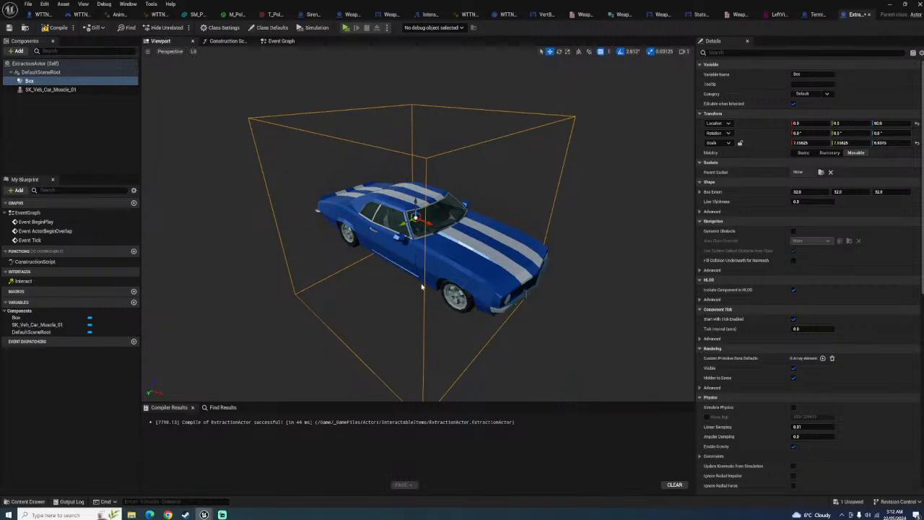
{"action": "right_click_drag", "start_coordinate": [423, 286], "coordinate": [422, 264]}
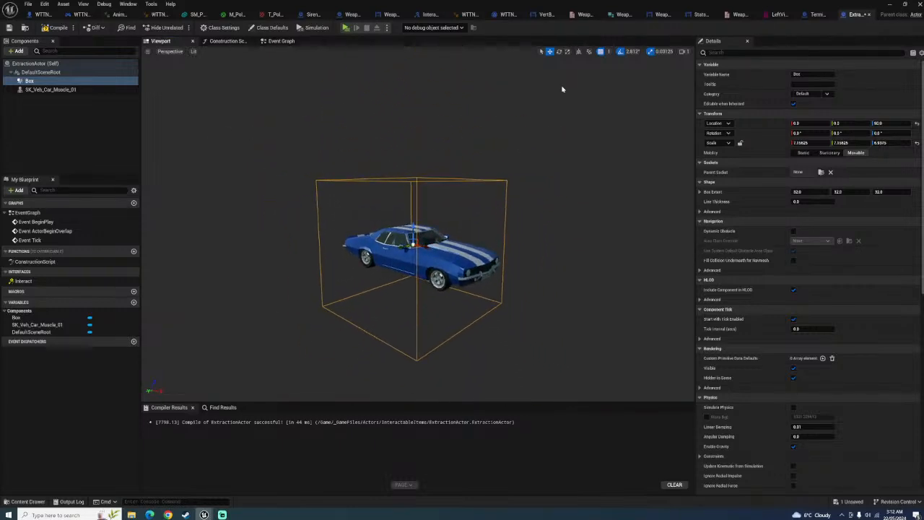
{"action": "left_click", "coordinate": [568, 52]}
{"action": "left_click_drag", "start_coordinate": [404, 247], "coordinate": [435, 249]}
{"action": "left_click", "coordinate": [50, 27]}
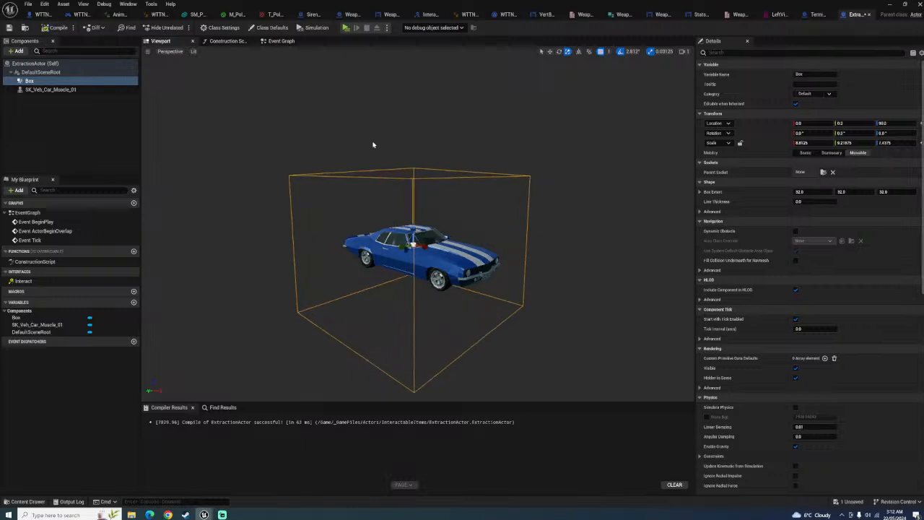
Add an On Component Begin Overlap event for the Box and place it in free space in the event graph
{"action": "left_click", "coordinate": [282, 41]}
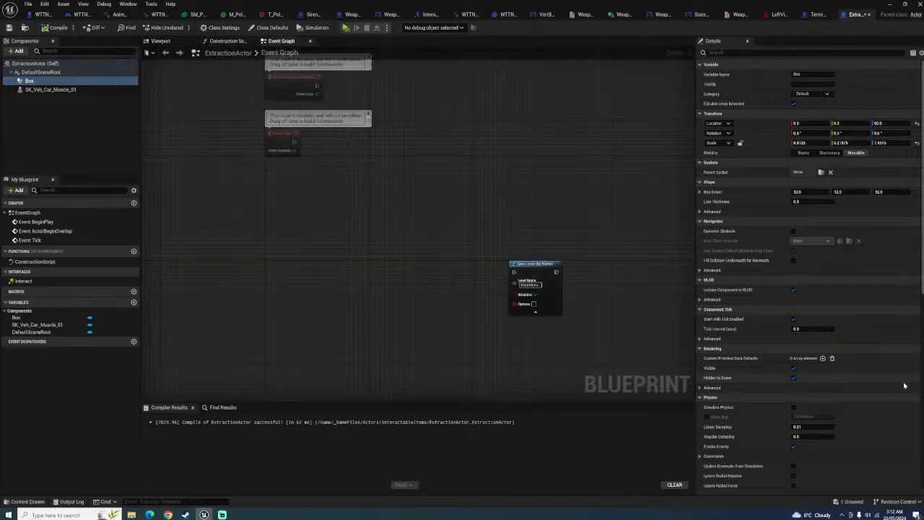
{"action": "scroll", "coordinate": [833, 374], "scroll_direction": "down", "scroll_amount": 5}
{"action": "scroll", "coordinate": [833, 374], "scroll_direction": "down", "scroll_amount": 7}
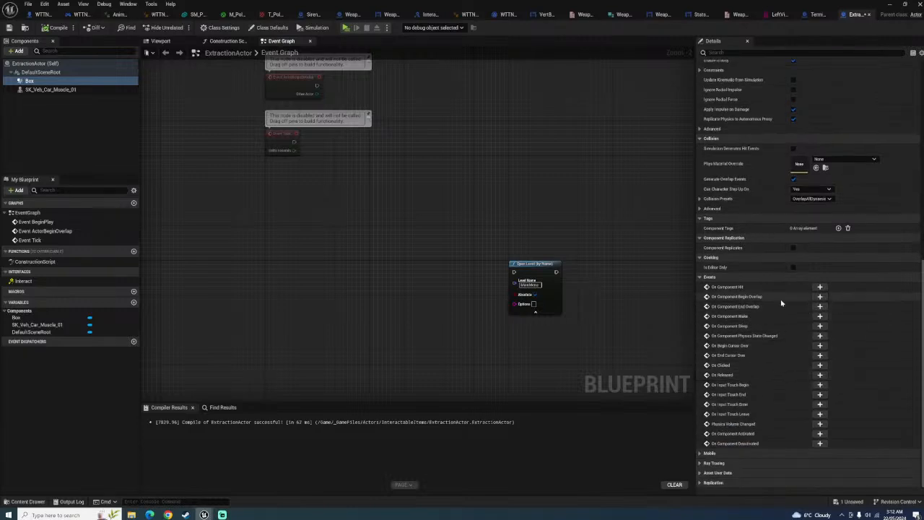
{"action": "left_click", "coordinate": [820, 296]}
{"action": "left_click_drag", "start_coordinate": [405, 185], "coordinate": [405, 278]}
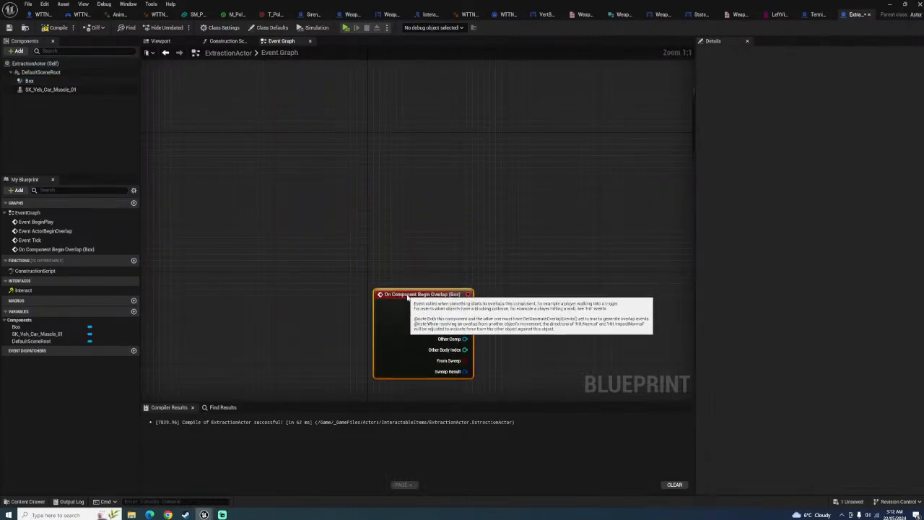
Compare the overlap event's Other Actor with WTTN_PlayerChar using an Equal node placed below the execution line
{"action": "left_click_drag", "start_coordinate": [459, 311], "coordinate": [525, 310]}
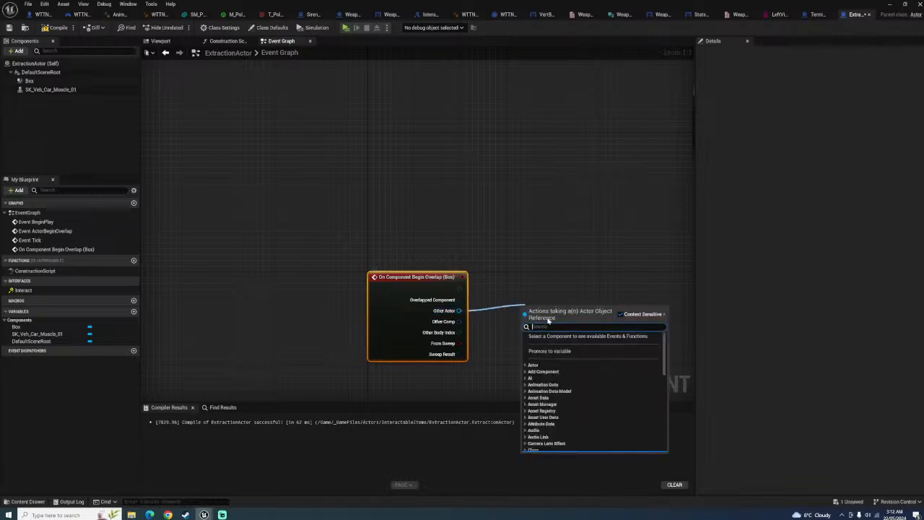
{"action": "type", "text": "="}
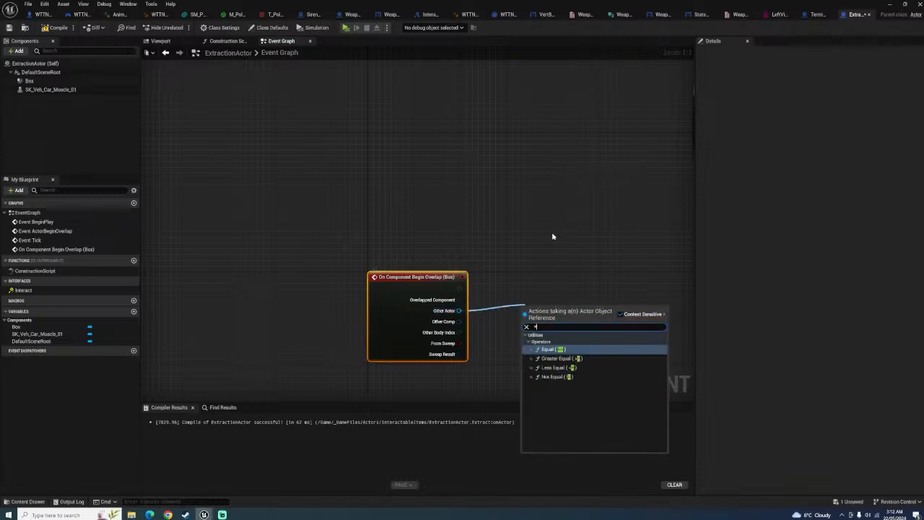
{"action": "key", "text": "Return"}
{"action": "left_click", "coordinate": [546, 320]}
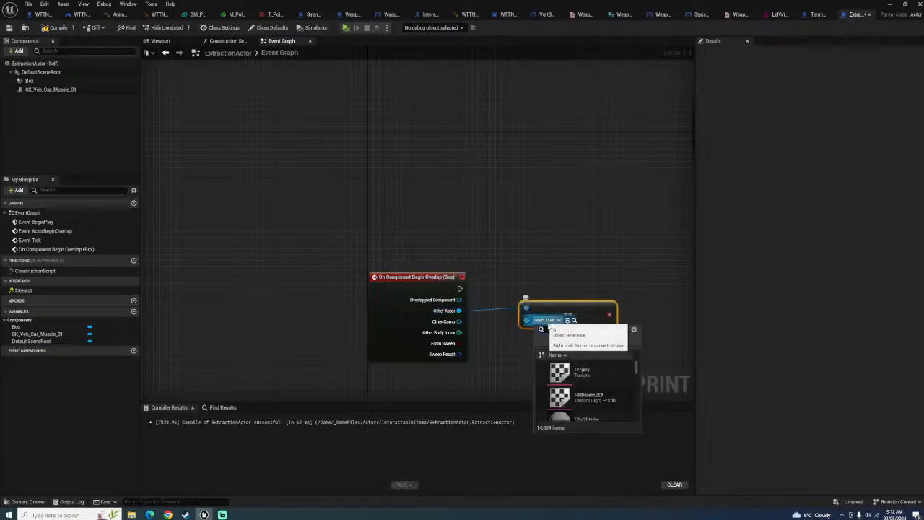
{"action": "type", "text": "wtt"}
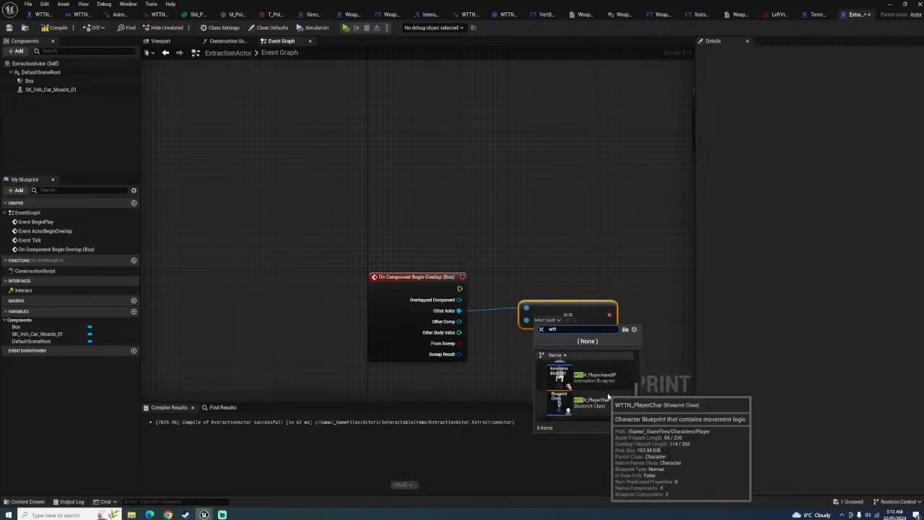
{"action": "left_click", "coordinate": [602, 395]}
{"action": "left_click_drag", "start_coordinate": [553, 306], "coordinate": [536, 340]}
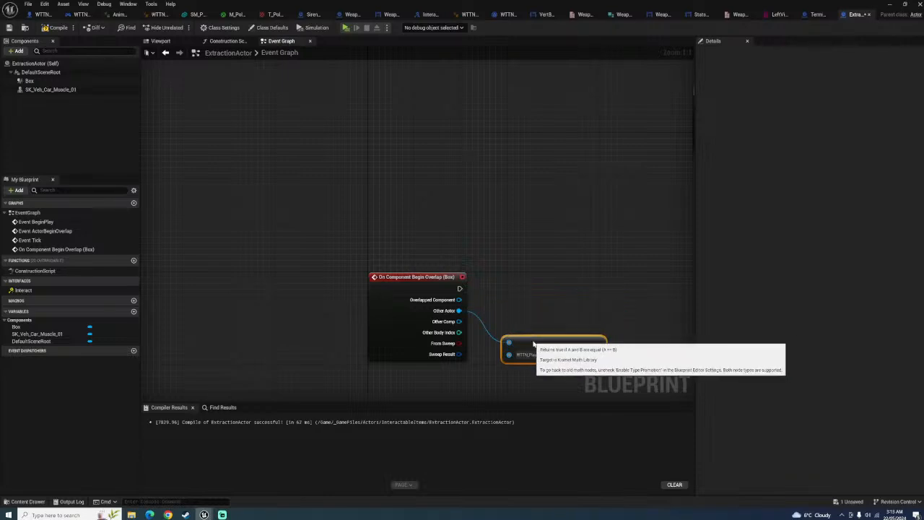
Add a Branch after the overlap event with the Equal result as its condition, and compile
{"action": "key", "text": "b"}
{"action": "left_click", "coordinate": [513, 268]}
{"action": "left_click_drag", "start_coordinate": [521, 282], "coordinate": [542, 287]}
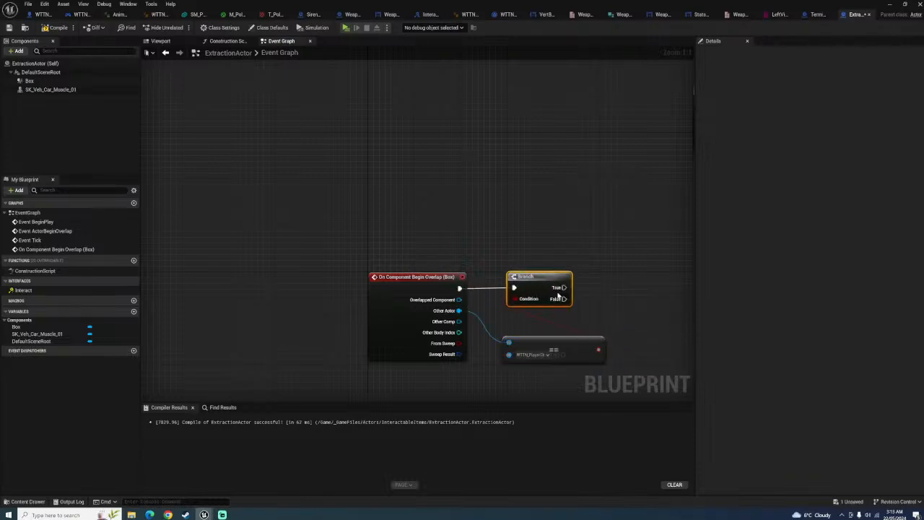
{"action": "right_click_drag", "start_coordinate": [623, 307], "coordinate": [449, 276]}
{"action": "right_click_drag", "start_coordinate": [542, 265], "coordinate": [493, 303]}
{"action": "left_click_drag", "start_coordinate": [478, 110], "coordinate": [467, 286]}
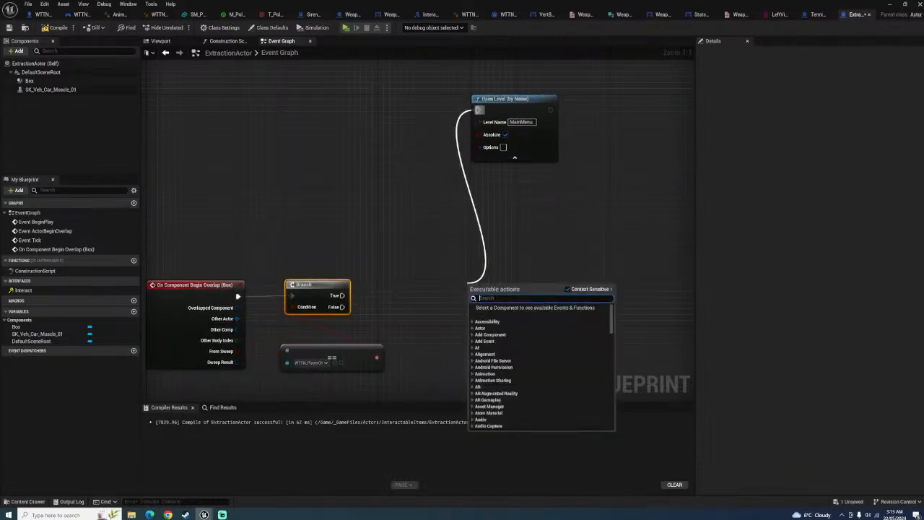
{"action": "left_click", "coordinate": [283, 200]}
{"action": "left_click", "coordinate": [54, 28]}
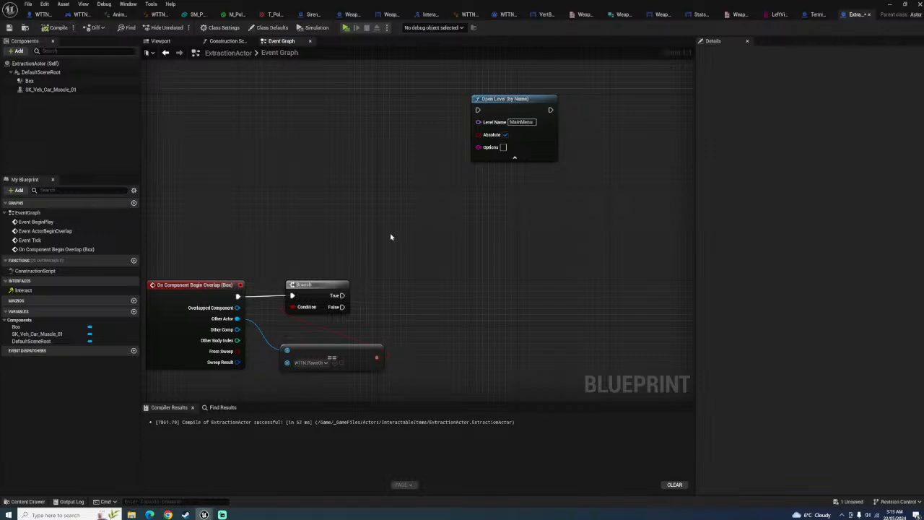
Return to the top-level Content folder and save all modified assets
{"action": "left_click", "coordinate": [23, 502]}
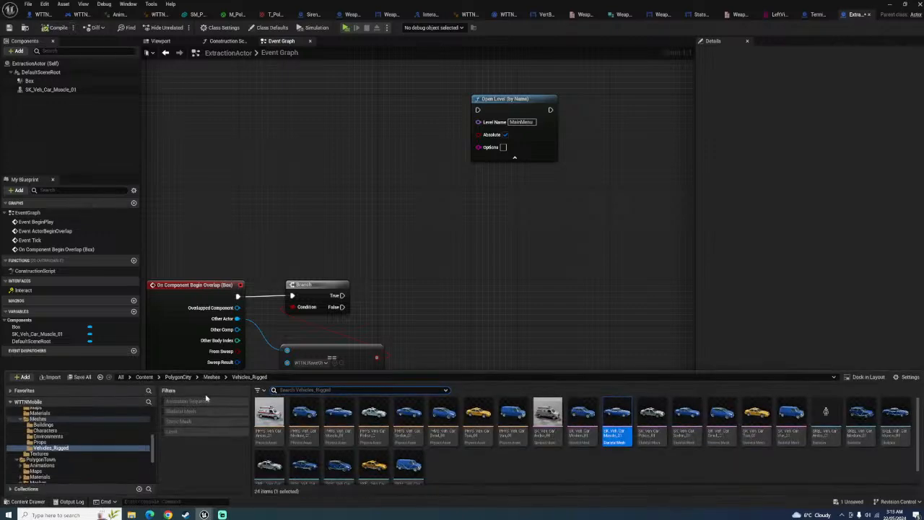
{"action": "left_click", "coordinate": [147, 377]}
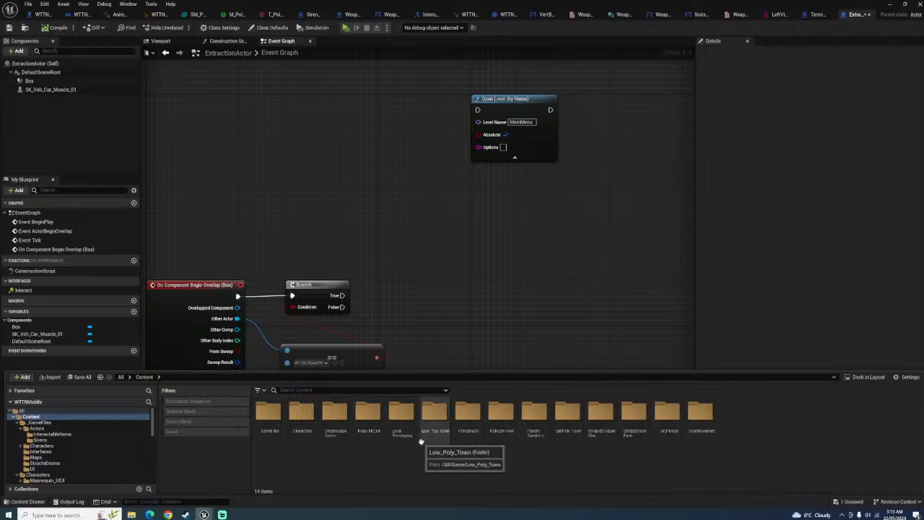
{"action": "left_click", "coordinate": [78, 377]}
{"action": "left_click", "coordinate": [531, 346]}
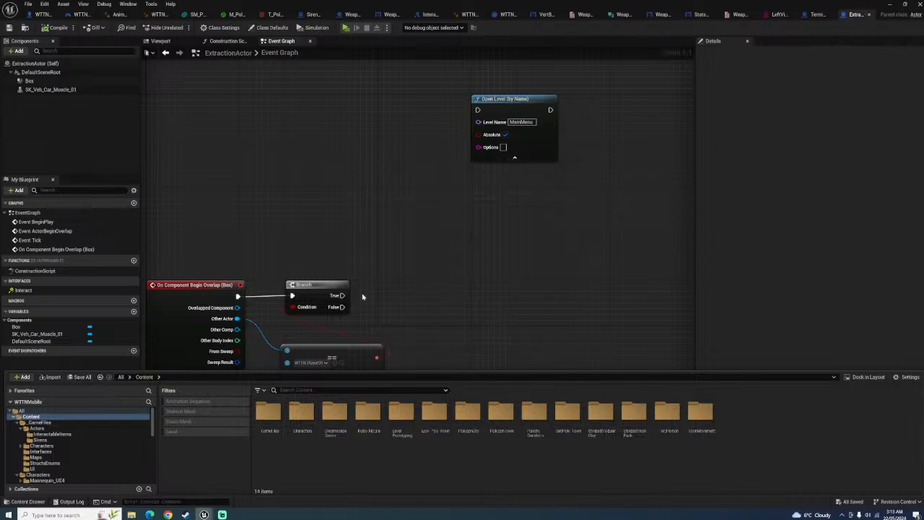
Add a Delay node with a duration of 10 to the Branch's True output and place it above the Branch
{"action": "left_click_drag", "start_coordinate": [337, 295], "coordinate": [456, 246]}
{"action": "type", "text": "delay"}
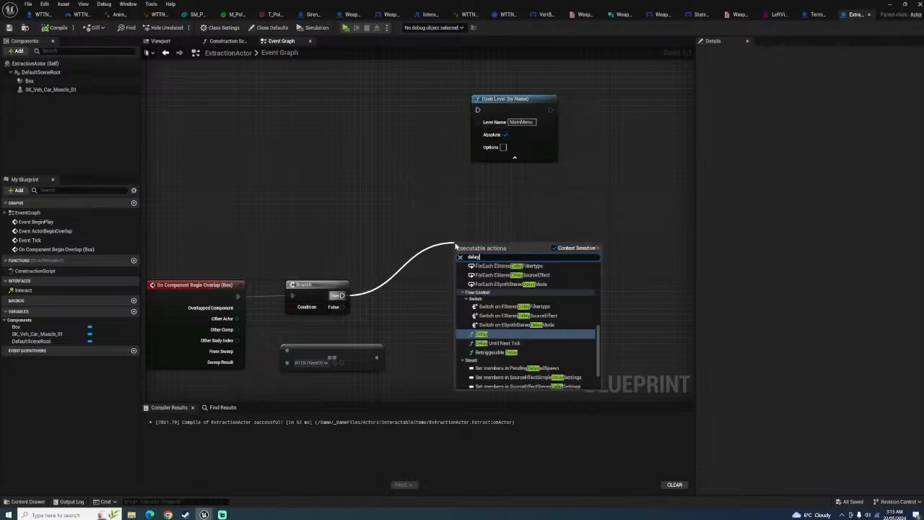
{"action": "key", "text": "Return"}
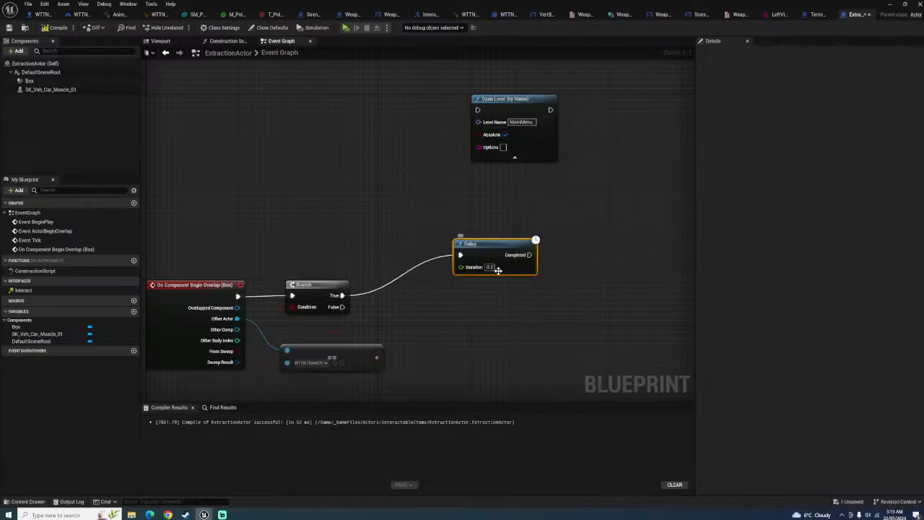
{"action": "left_click", "coordinate": [496, 268]}
{"action": "type", "text": "1"}
{"action": "key", "text": "Return"}
{"action": "left_click_drag", "start_coordinate": [492, 256], "coordinate": [370, 204]}
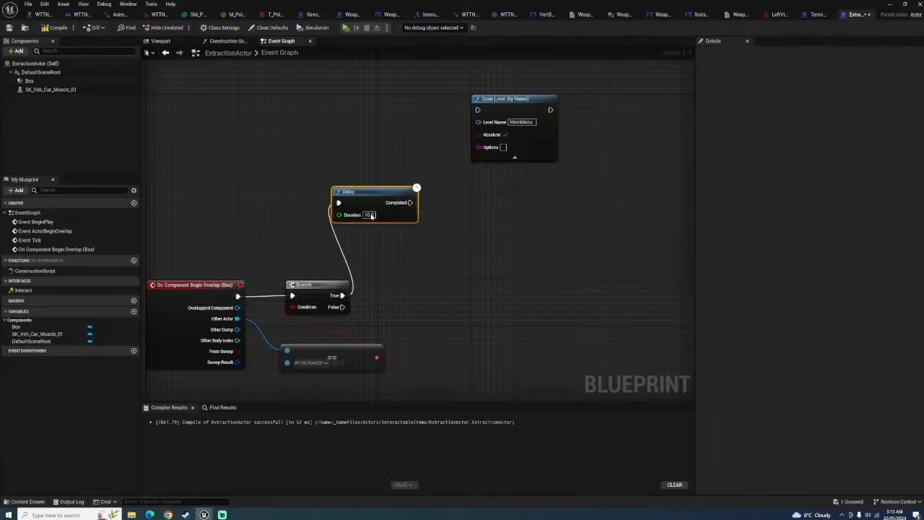
Set the Delay's duration to 5, connect its Completed output to the Open Level node and compile
{"action": "left_click", "coordinate": [368, 214]}
{"action": "type", "text": "5"}
{"action": "key", "text": "Return"}
{"action": "left_click_drag", "start_coordinate": [404, 202], "coordinate": [477, 110]}
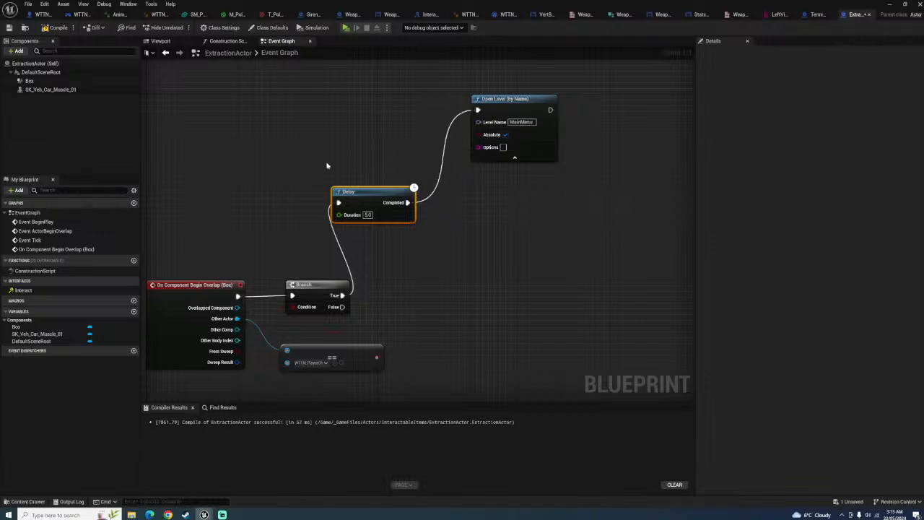
{"action": "left_click", "coordinate": [55, 27]}
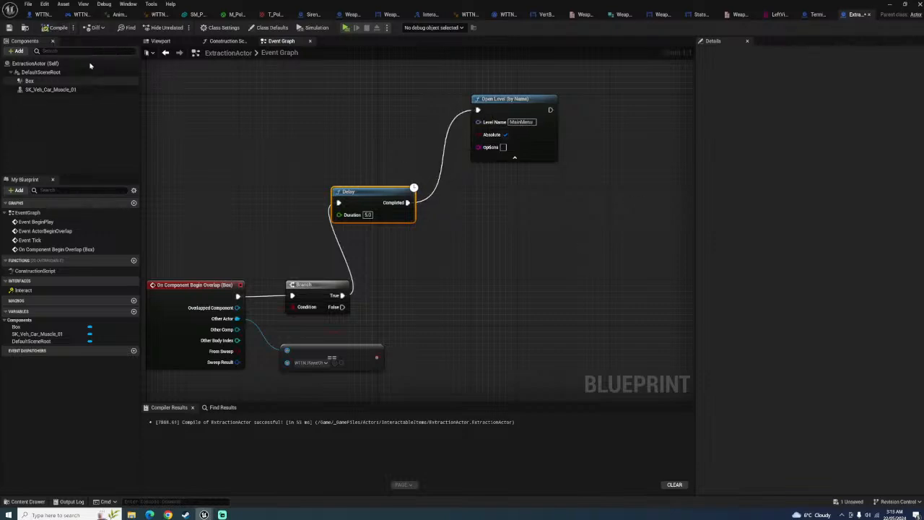
Compile the ExtractionActor blueprint, return to the level editor and save all modified assets
{"action": "left_click", "coordinate": [55, 28]}
{"action": "left_click", "coordinate": [891, 5]}
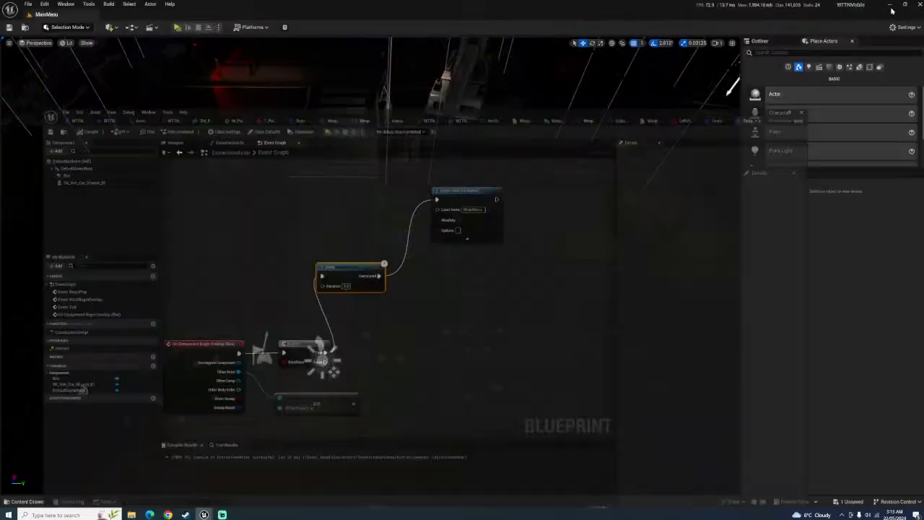
{"action": "left_click", "coordinate": [34, 501]}
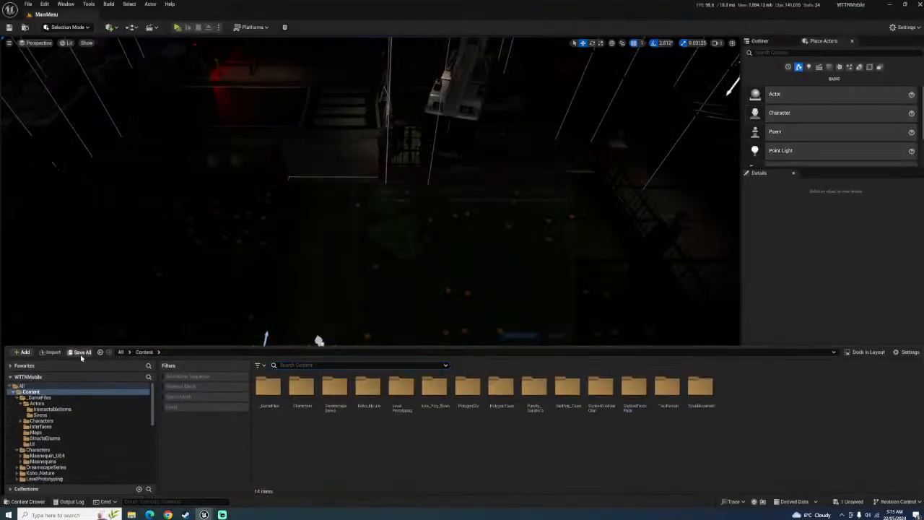
{"action": "key", "text": "ctrl+shift+s"}
{"action": "left_click", "coordinate": [525, 338]}
Open the Terminal blueprint from the InteractableItems folder under _GameFiles/Actors
{"action": "right_click_drag", "start_coordinate": [440, 319], "coordinate": [448, 361]}
{"action": "left_click", "coordinate": [21, 503]}
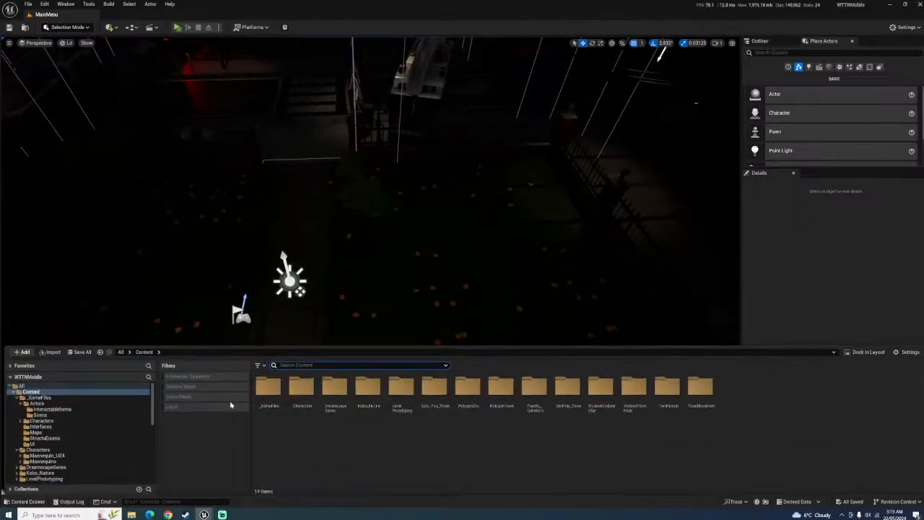
{"action": "double_click", "coordinate": [268, 404]}
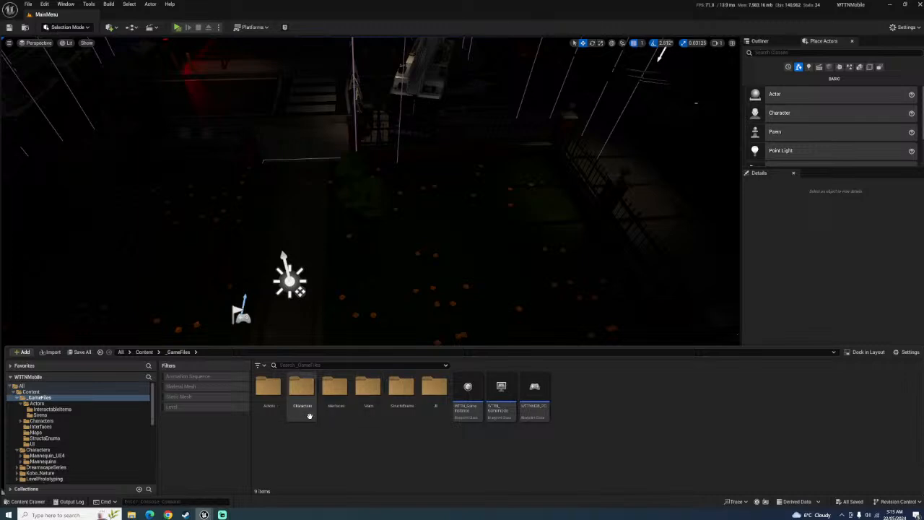
{"action": "double_click", "coordinate": [368, 393]}
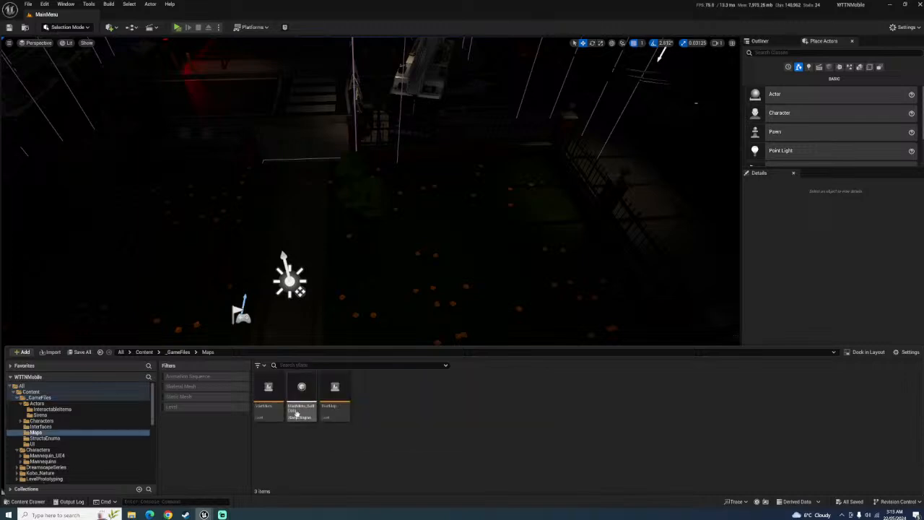
{"action": "left_click", "coordinate": [177, 351]}
{"action": "left_click", "coordinate": [144, 352]}
{"action": "double_click", "coordinate": [270, 406]}
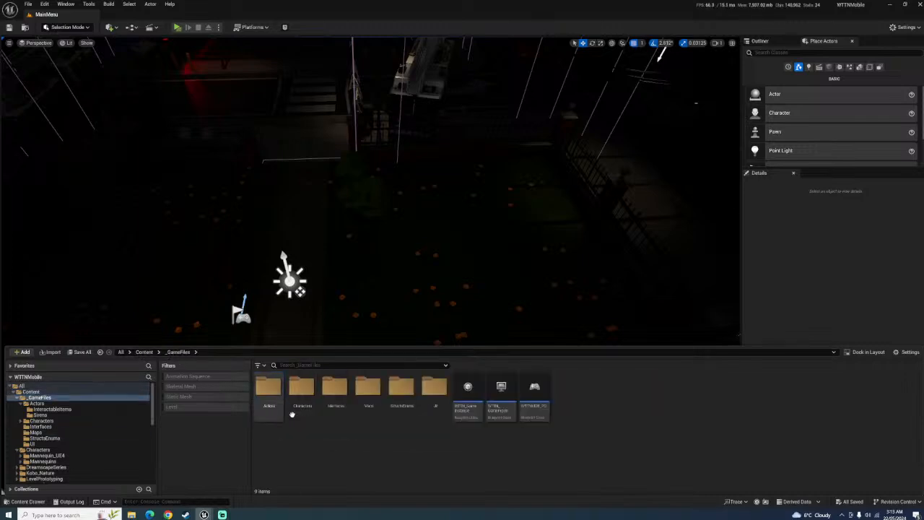
{"action": "double_click", "coordinate": [273, 410]}
{"action": "double_click", "coordinate": [275, 413]}
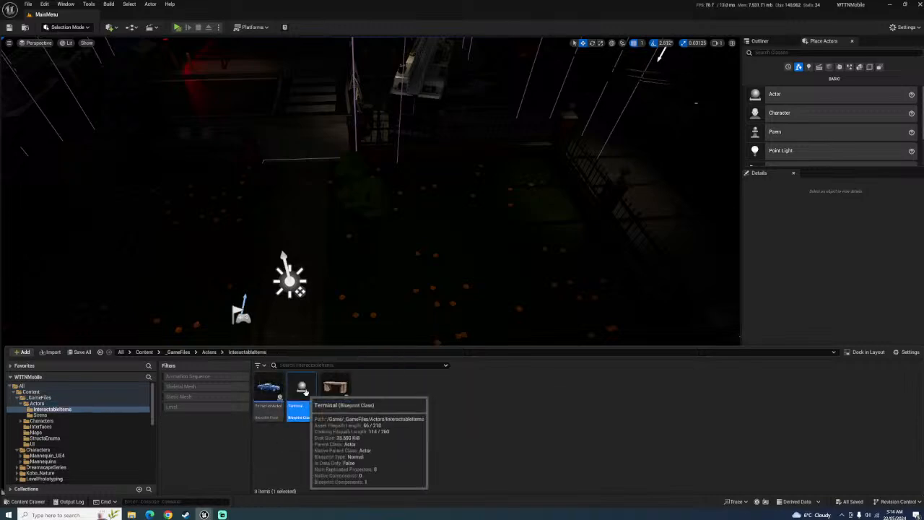
{"action": "double_click", "coordinate": [303, 390]}
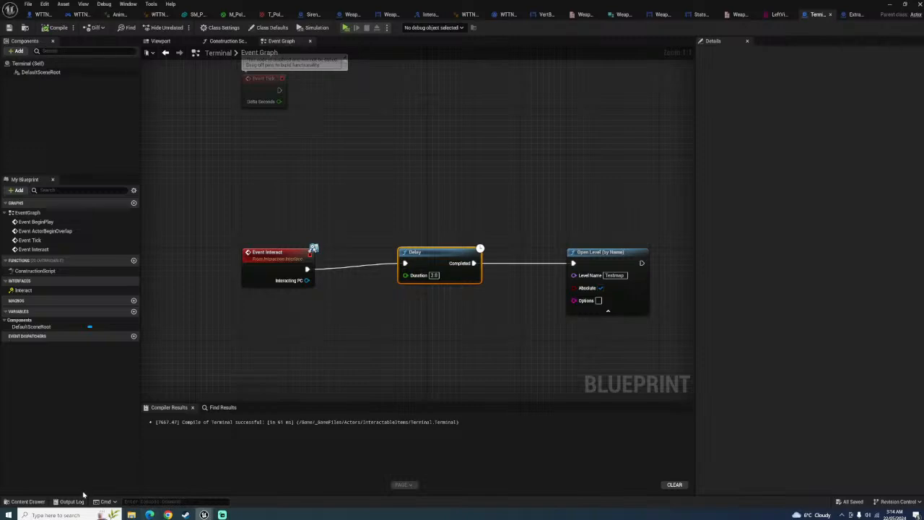
Add a Static Mesh component to the Terminal actor, keeping its default name
{"action": "left_click", "coordinate": [26, 501]}
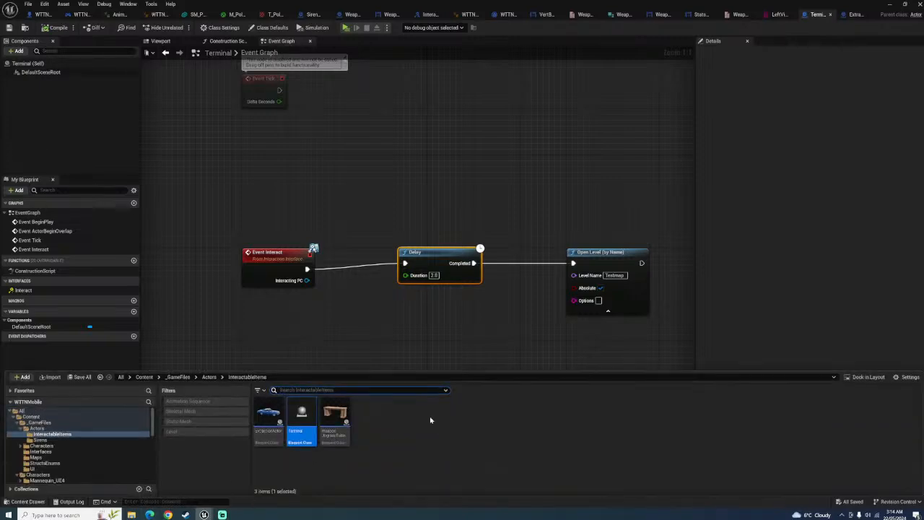
{"action": "left_click", "coordinate": [178, 377]}
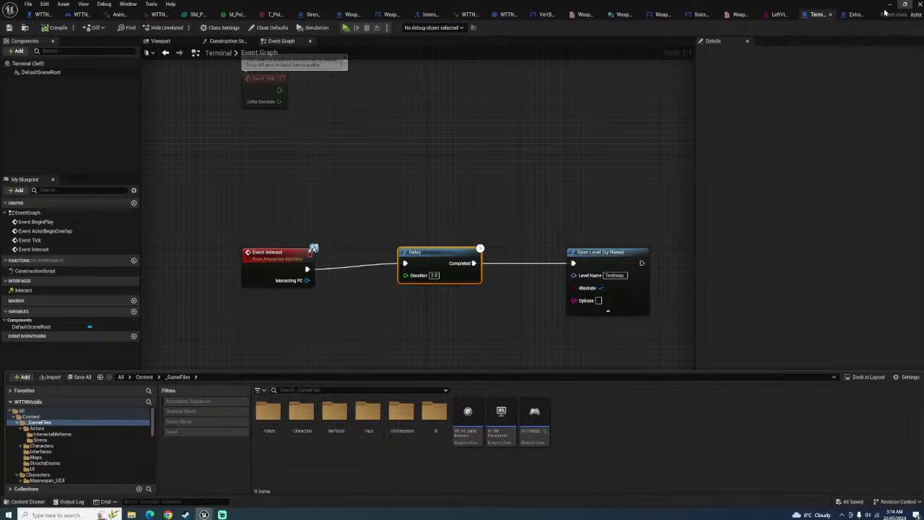
{"action": "left_click", "coordinate": [16, 50]}
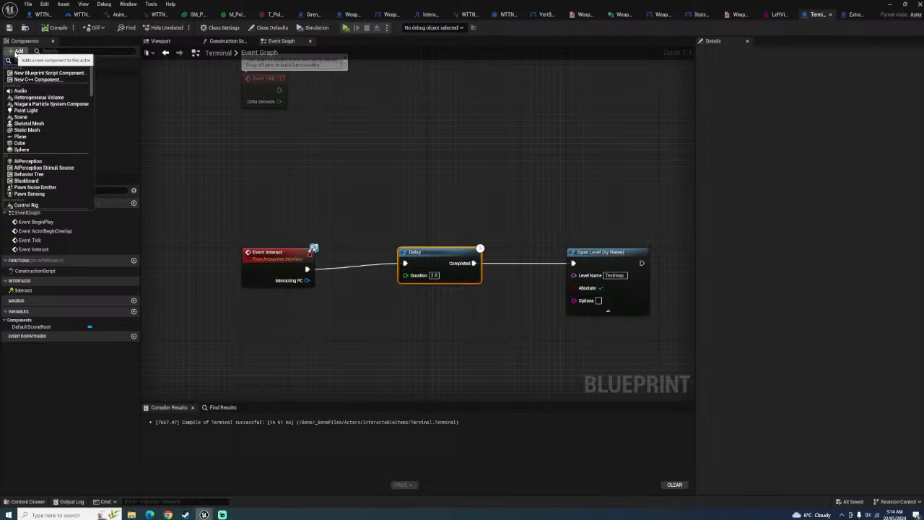
{"action": "left_click", "coordinate": [30, 130]}
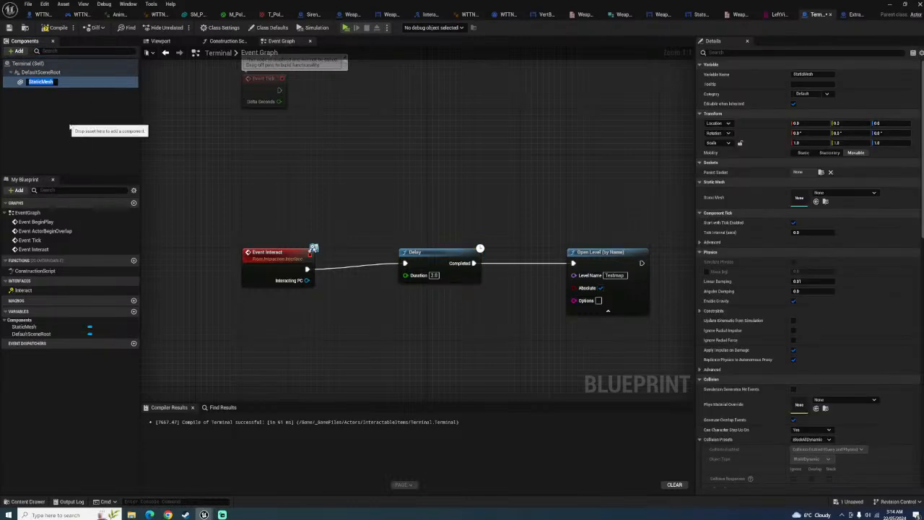
{"action": "left_click", "coordinate": [94, 136]}
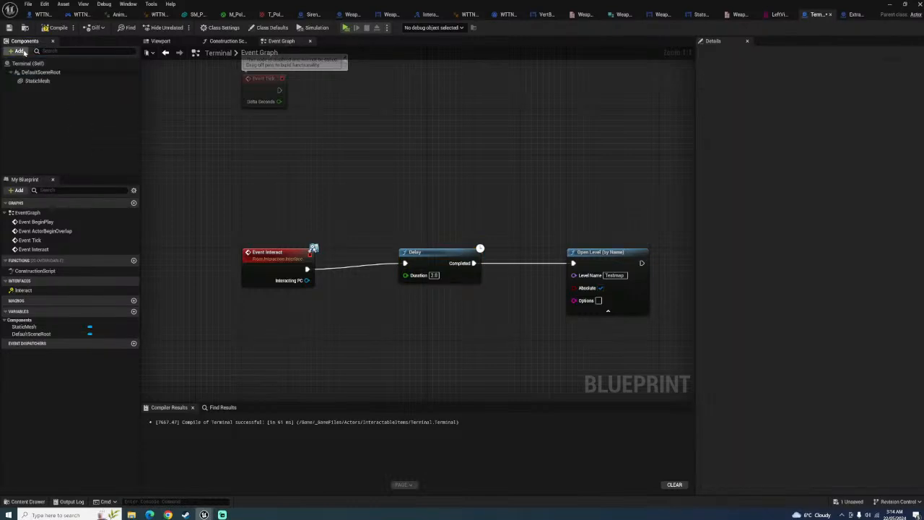
Search the mesh assets for "tabl" and assign SM_Prop_PicnicTable_01 to the Terminal's Static Mesh component
{"action": "left_click", "coordinate": [37, 80]}
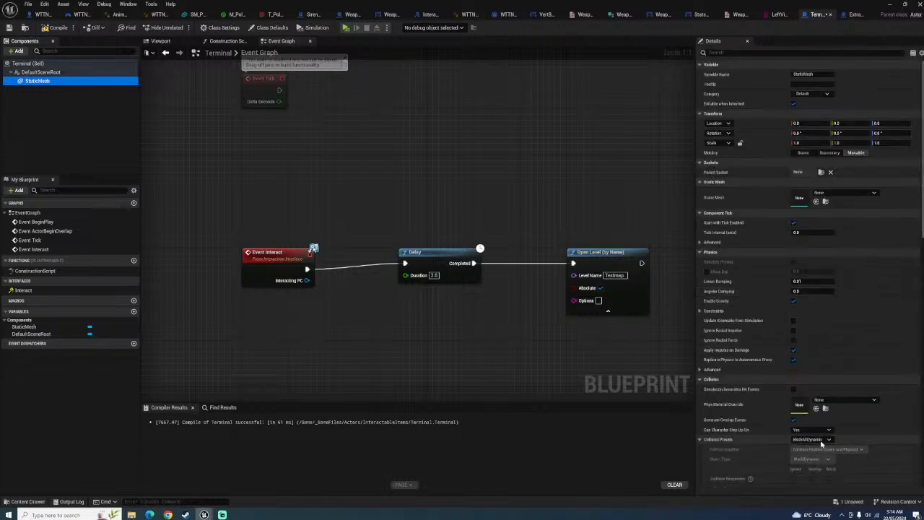
{"action": "left_click", "coordinate": [842, 193]}
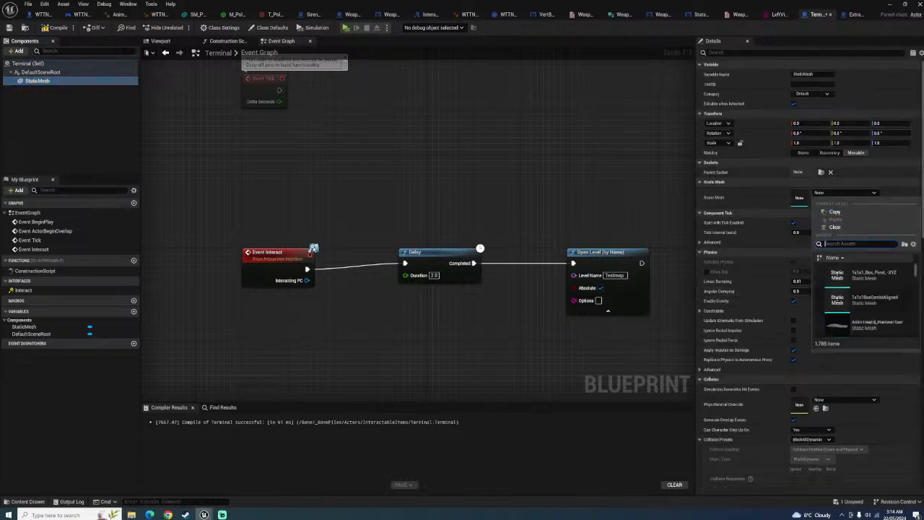
{"action": "type", "text": "tabl"}
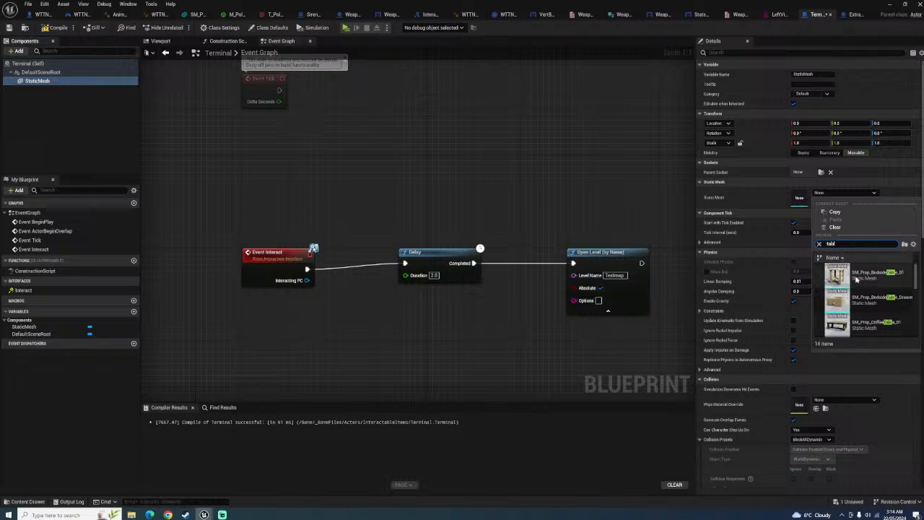
{"action": "scroll", "coordinate": [908, 285], "scroll_direction": "down", "scroll_amount": 5}
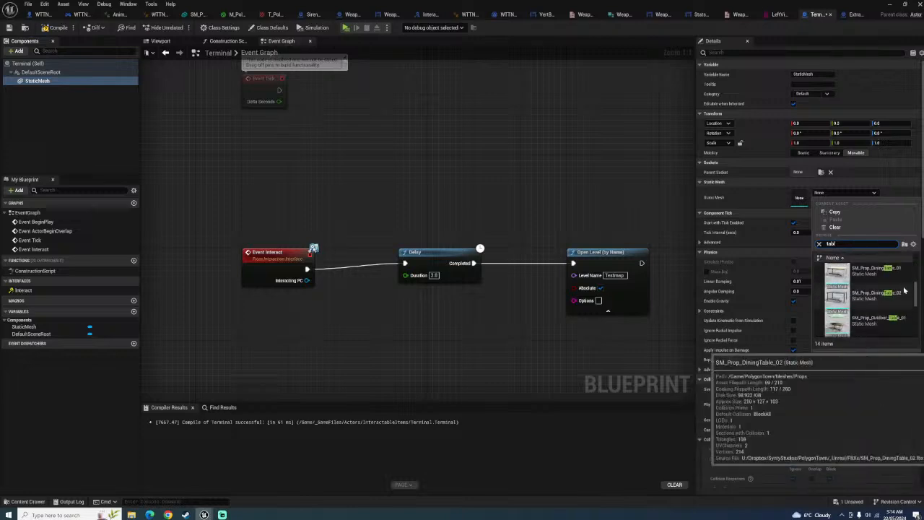
{"action": "scroll", "coordinate": [893, 304], "scroll_direction": "down", "scroll_amount": 3}
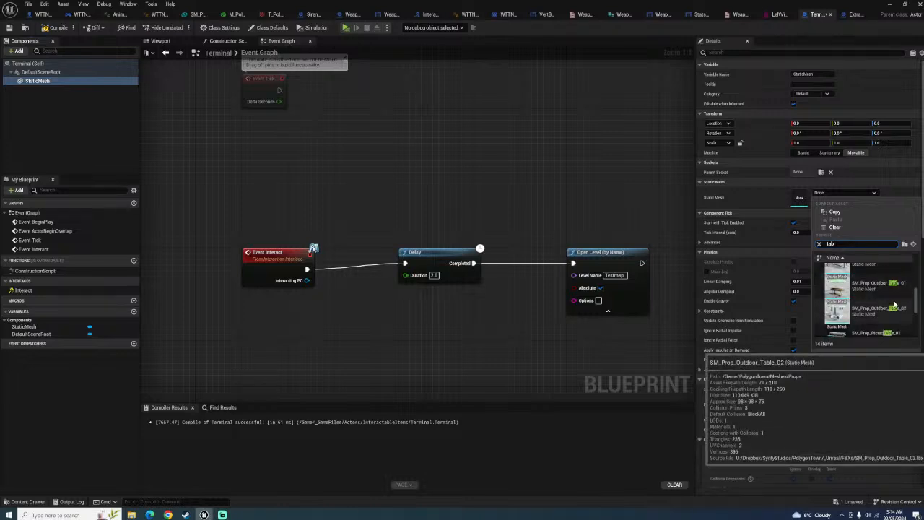
{"action": "scroll", "coordinate": [894, 304], "scroll_direction": "down", "scroll_amount": 2}
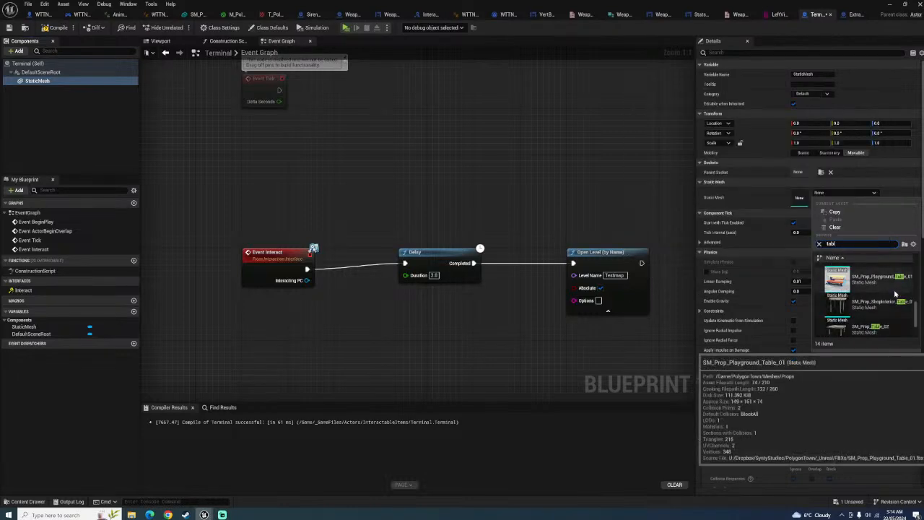
{"action": "scroll", "coordinate": [893, 294], "scroll_direction": "up", "scroll_amount": 2}
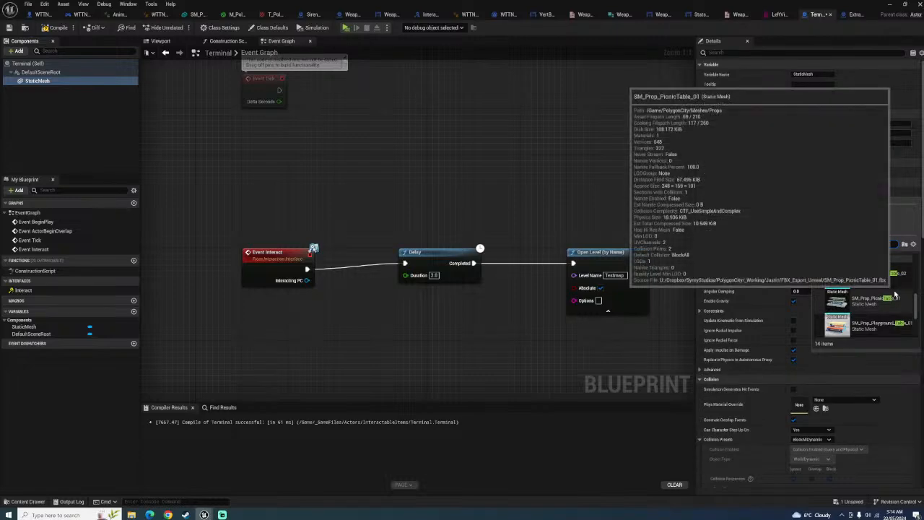
{"action": "scroll", "coordinate": [866, 300], "scroll_direction": "down", "scroll_amount": 4}
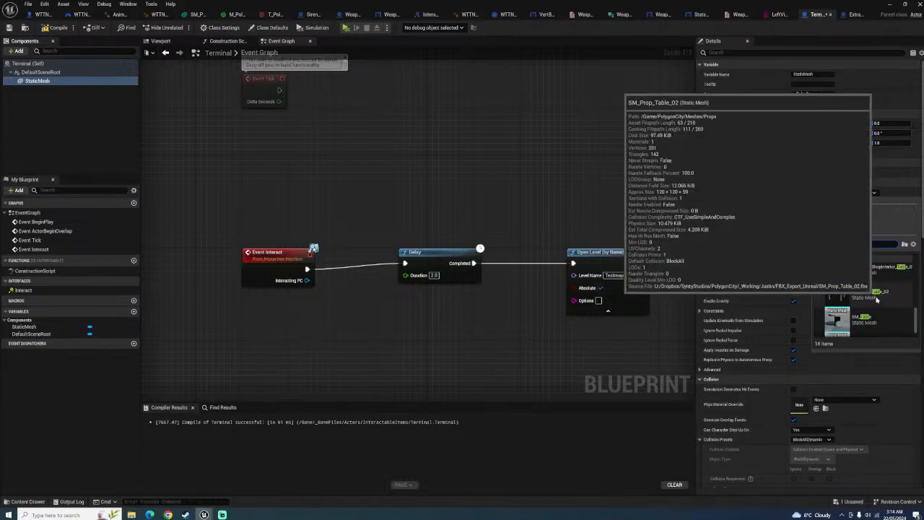
{"action": "scroll", "coordinate": [879, 299], "scroll_direction": "up", "scroll_amount": 5}
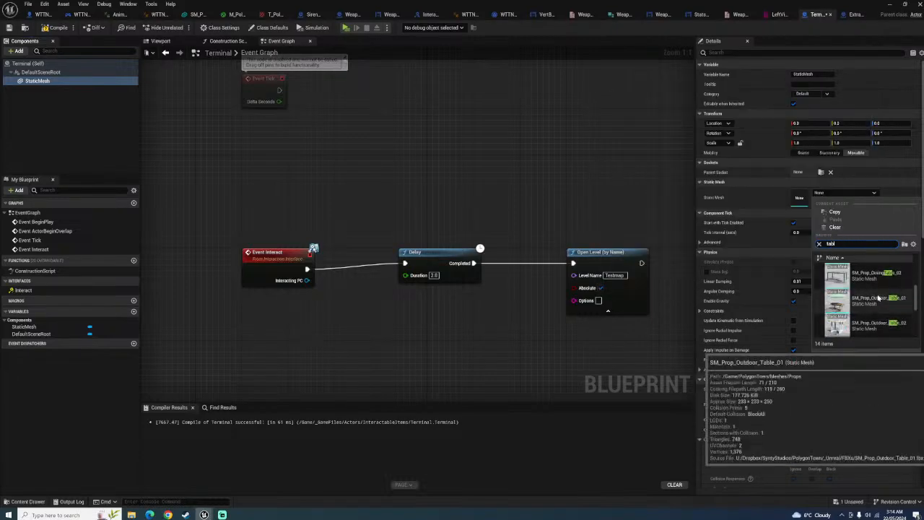
{"action": "scroll", "coordinate": [879, 304], "scroll_direction": "down", "scroll_amount": 1}
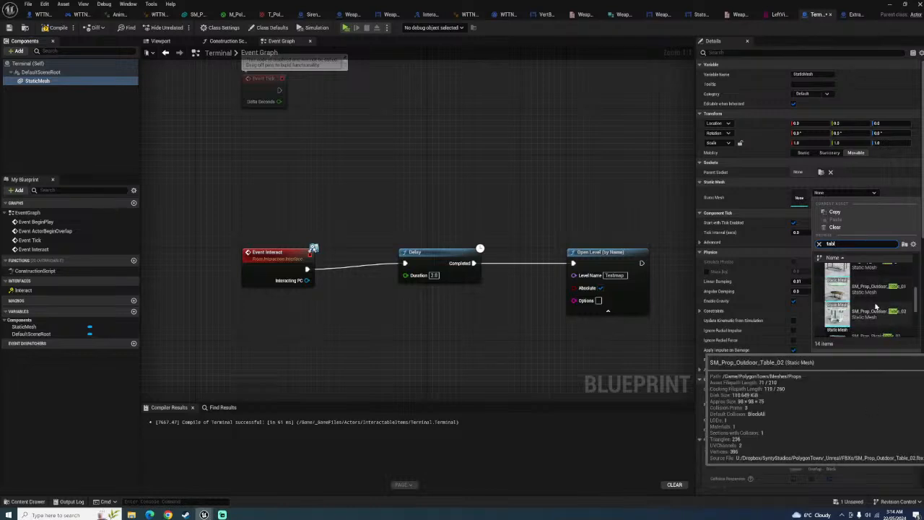
{"action": "scroll", "coordinate": [867, 322], "scroll_direction": "down", "scroll_amount": 1}
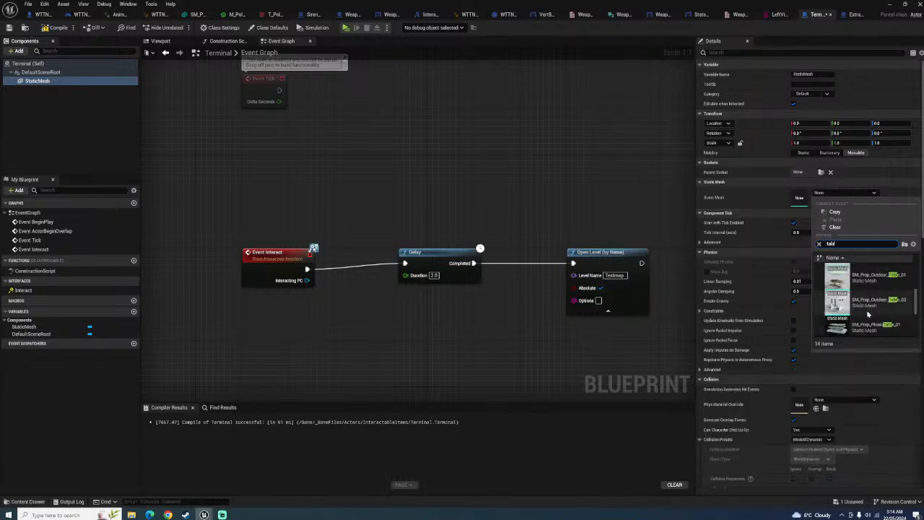
{"action": "left_click", "coordinate": [871, 320]}
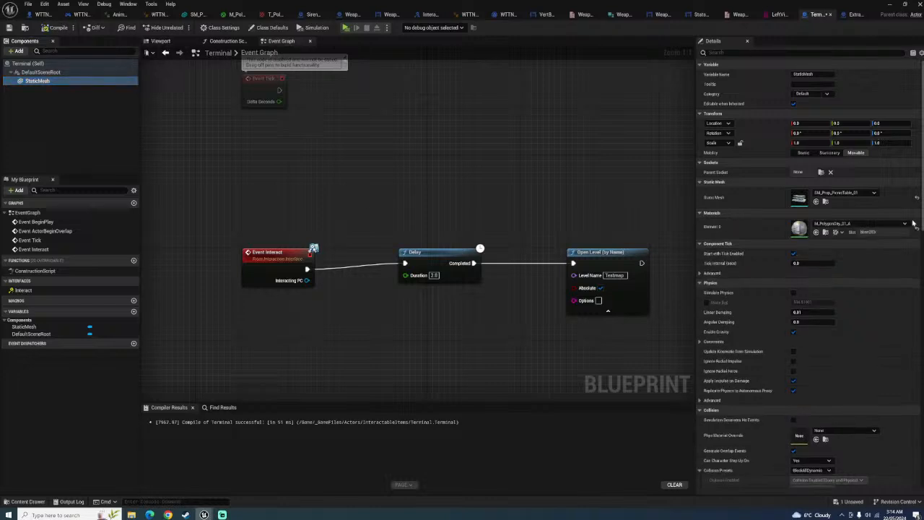
Set the mesh's collision preset to Custom with the Interaction trace response set to Block, and compile
{"action": "scroll", "coordinate": [830, 227], "scroll_direction": "down", "scroll_amount": 3}
{"action": "scroll", "coordinate": [808, 275], "scroll_direction": "down", "scroll_amount": 4}
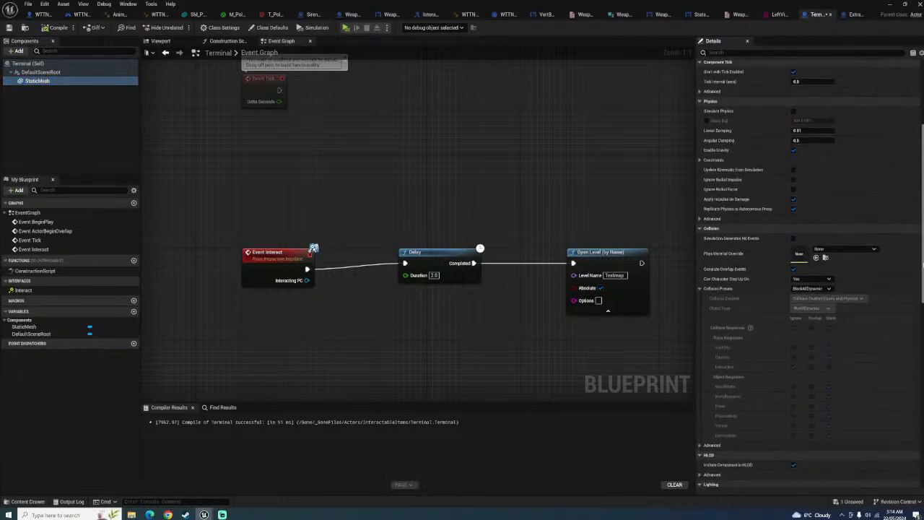
{"action": "left_click", "coordinate": [812, 243]}
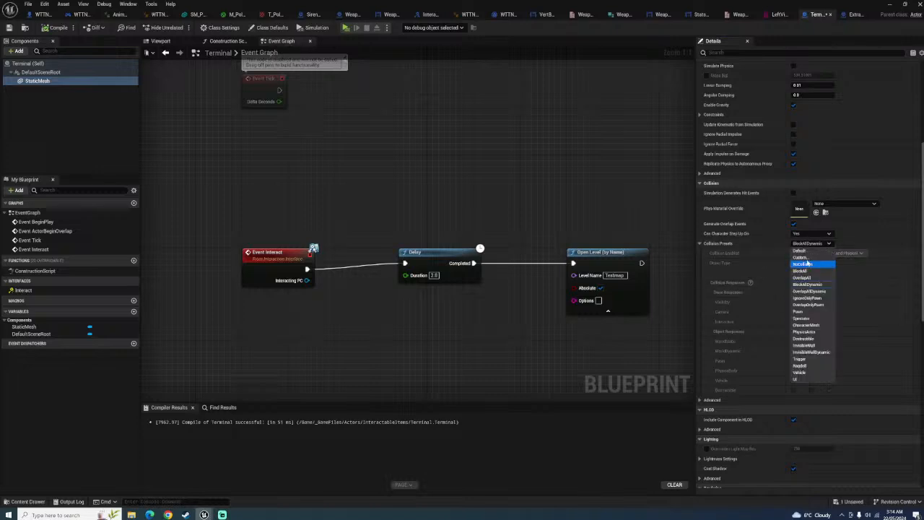
{"action": "left_click", "coordinate": [799, 257]}
{"action": "scroll", "coordinate": [823, 311], "scroll_direction": "down", "scroll_amount": 1}
{"action": "left_click", "coordinate": [830, 275]}
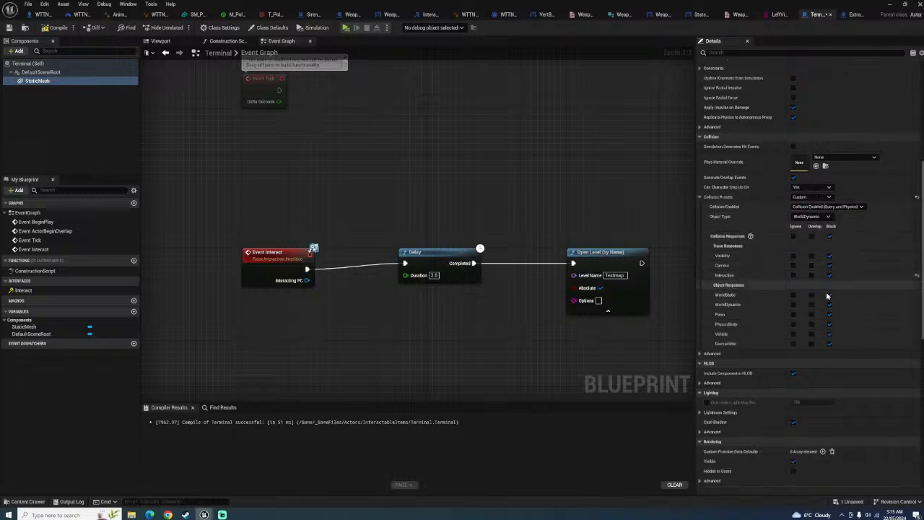
{"action": "left_click", "coordinate": [54, 27]}
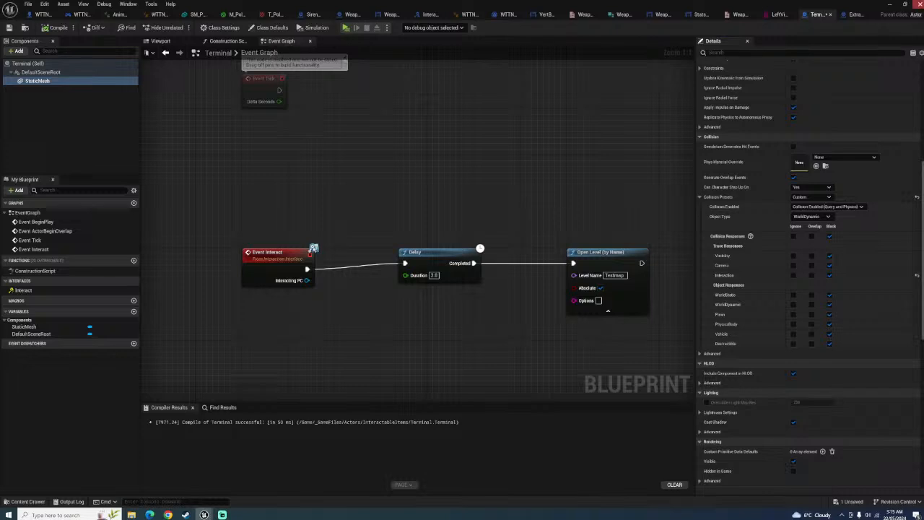
Place a Terminal actor from the InteractableItems folder on the grass beside the path in MainMenu and rotate it about -90° around Z
{"action": "left_click", "coordinate": [890, 5]}
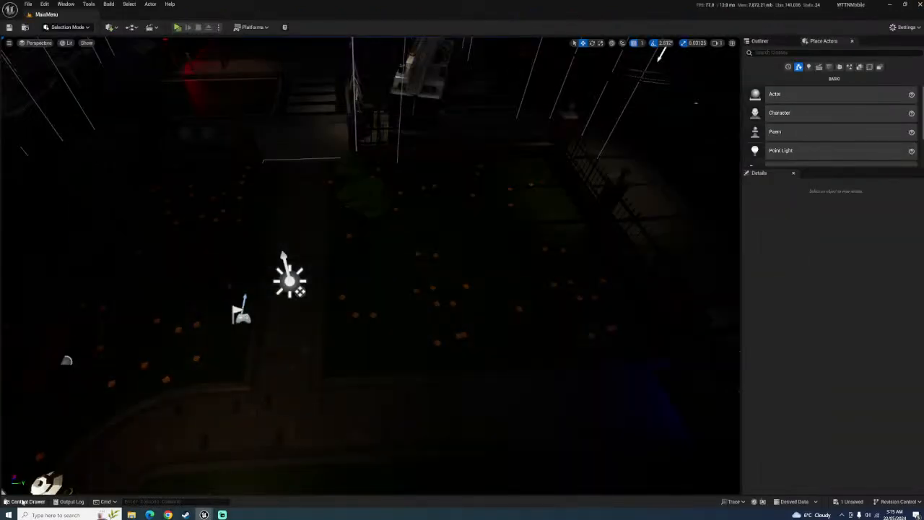
{"action": "left_click", "coordinate": [23, 501]}
{"action": "double_click", "coordinate": [268, 388]}
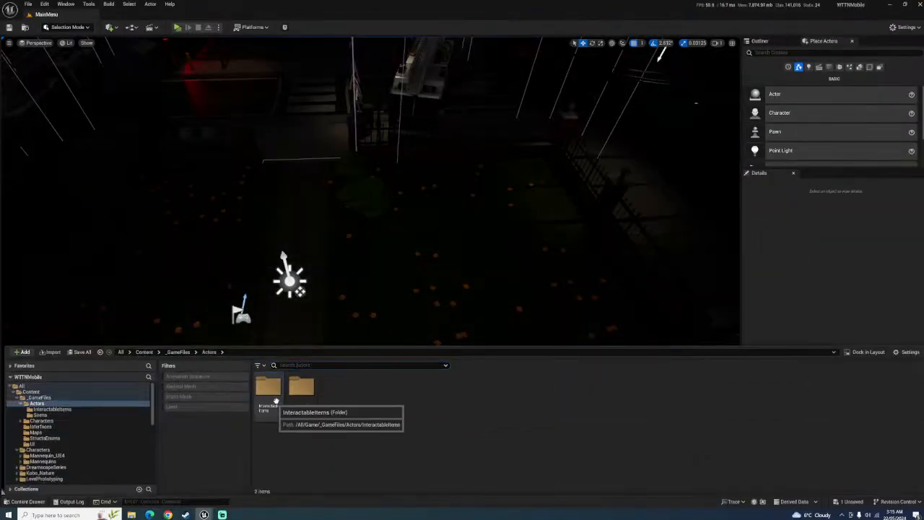
{"action": "double_click", "coordinate": [276, 400]}
{"action": "double_click", "coordinate": [309, 389]}
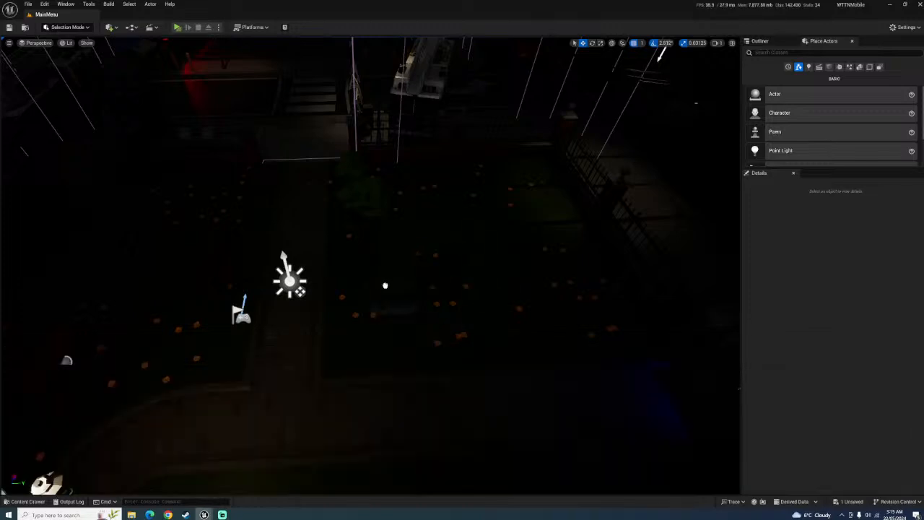
{"action": "mouse_move", "coordinate": [382, 293]}
{"action": "left_mouse_down"}
{"action": "mouse_move", "coordinate": [352, 318]}
{"action": "mouse_move", "coordinate": [343, 342]}
{"action": "mouse_move", "coordinate": [366, 296]}
{"action": "left_mouse_up"}
{"action": "left_click", "coordinate": [592, 43]}
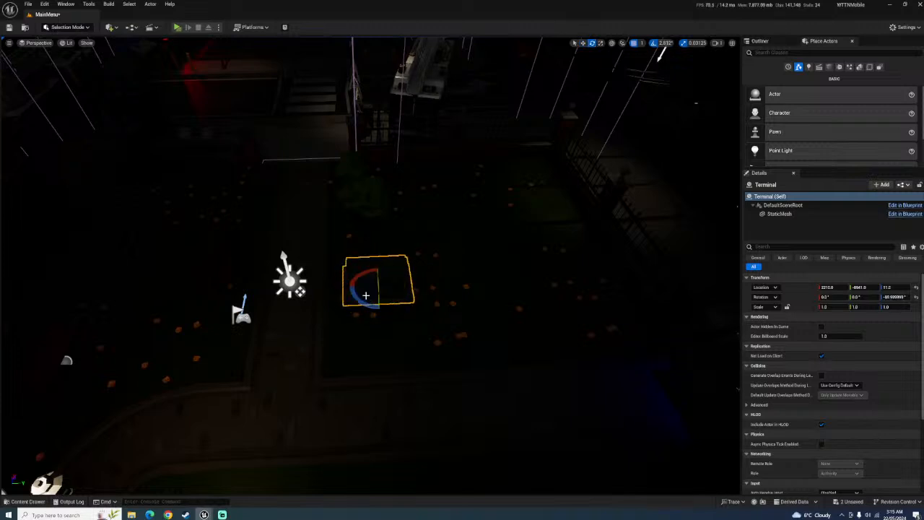
Save the MainMenu level and all remaining modified assets
{"action": "key", "text": "ctrl+s"}
{"action": "left_click", "coordinate": [24, 501]}
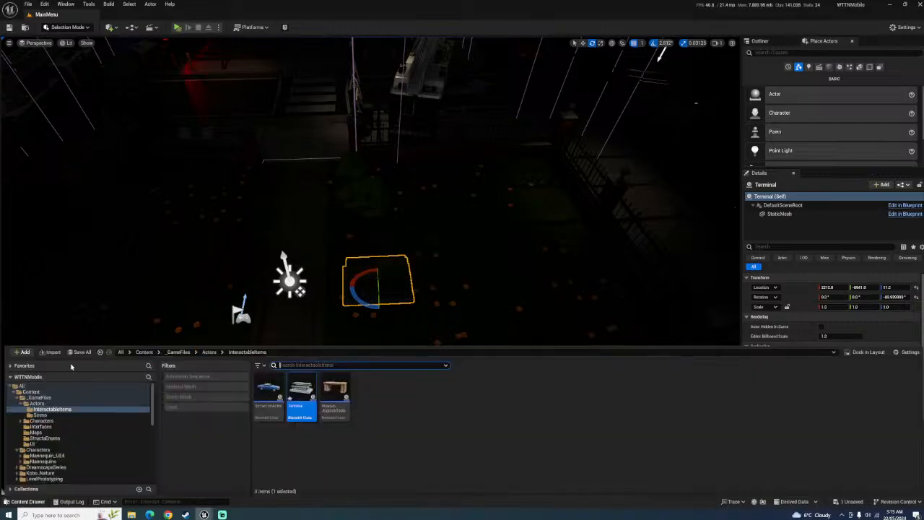
{"action": "left_click", "coordinate": [80, 352]}
{"action": "left_click", "coordinate": [524, 339]}
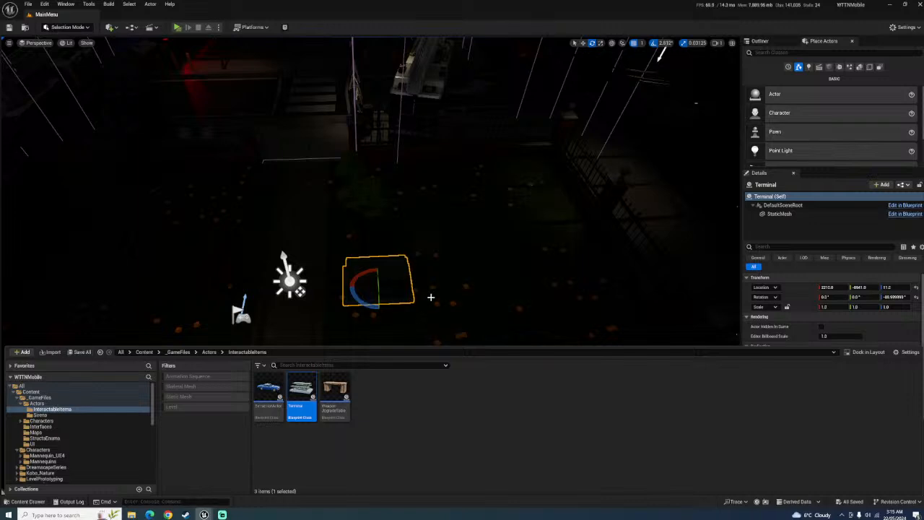
Play-test MainMenu by steering the character and using the Terminal to travel to Testmap, and end the preview
{"action": "right_click_drag", "start_coordinate": [419, 297], "coordinate": [276, 258]}
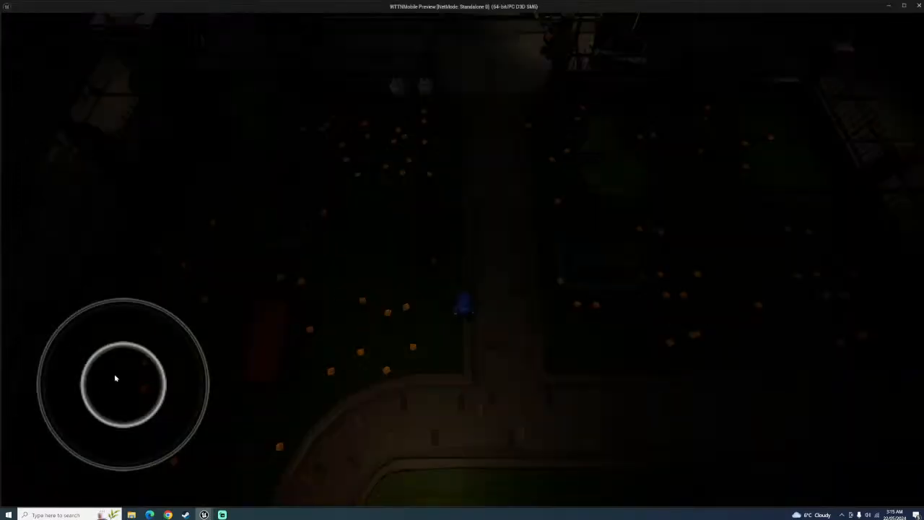
{"action": "mouse_move", "coordinate": [156, 314]}
{"action": "left_mouse_down"}
{"action": "mouse_move", "coordinate": [153, 334]}
{"action": "mouse_move", "coordinate": [157, 303]}
{"action": "left_mouse_up"}
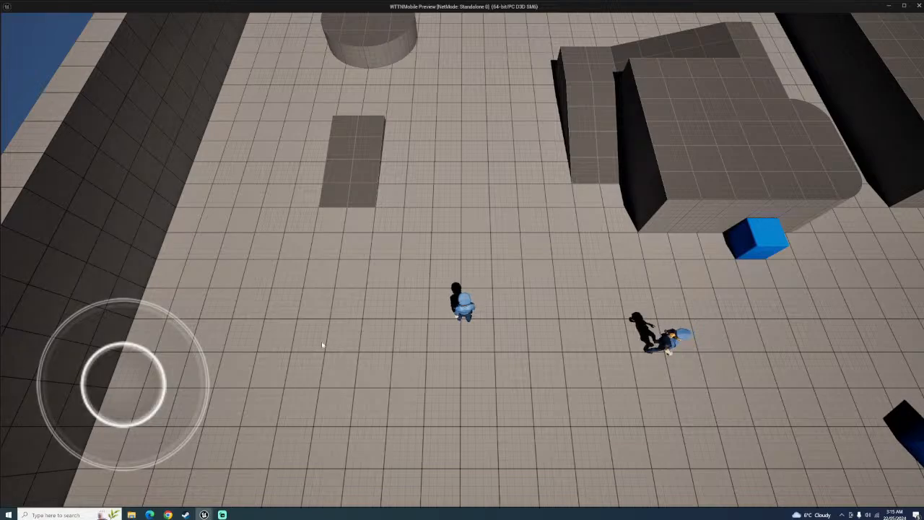
{"action": "key", "text": "Escape"}
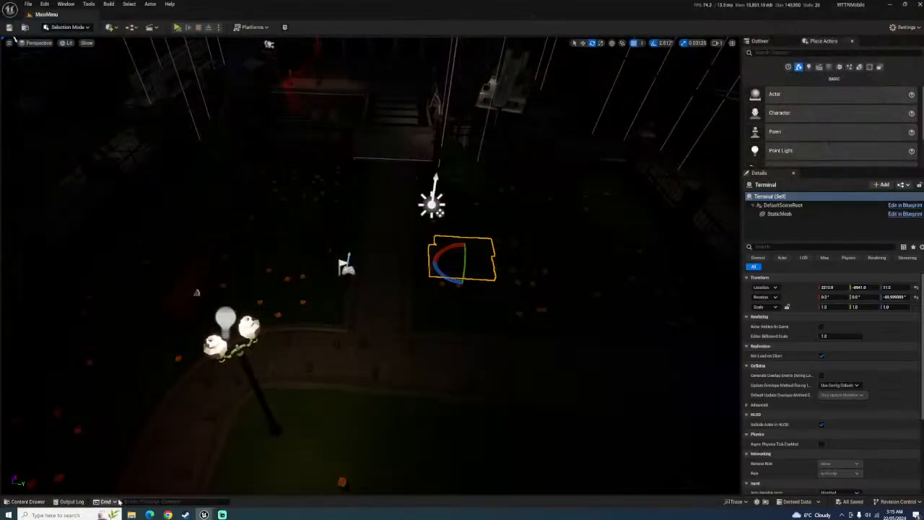
Open the TestMap level from the Maps folder of _GameFiles
{"action": "left_click", "coordinate": [28, 502]}
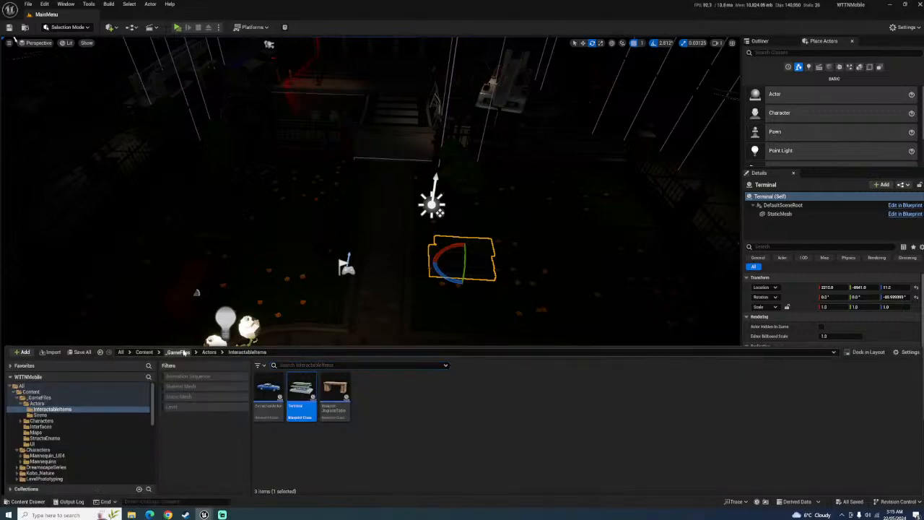
{"action": "double_click", "coordinate": [369, 393]}
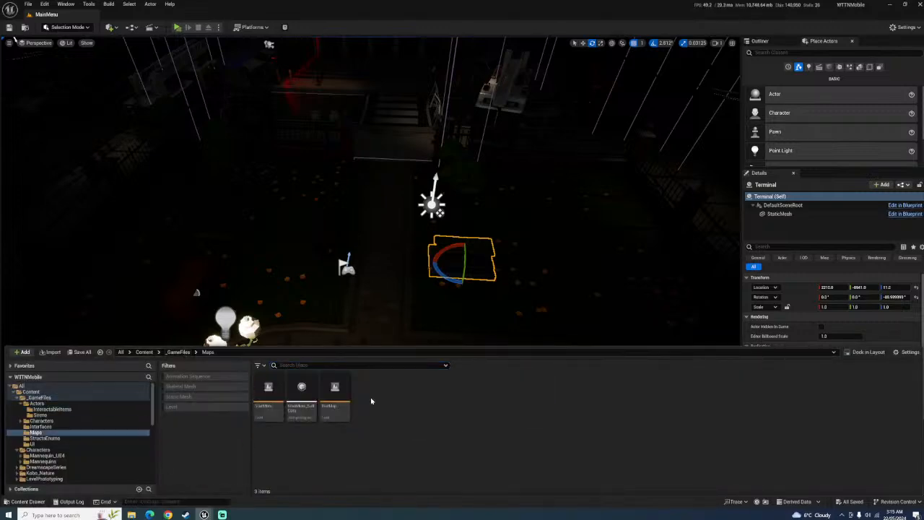
{"action": "double_click", "coordinate": [333, 395]}
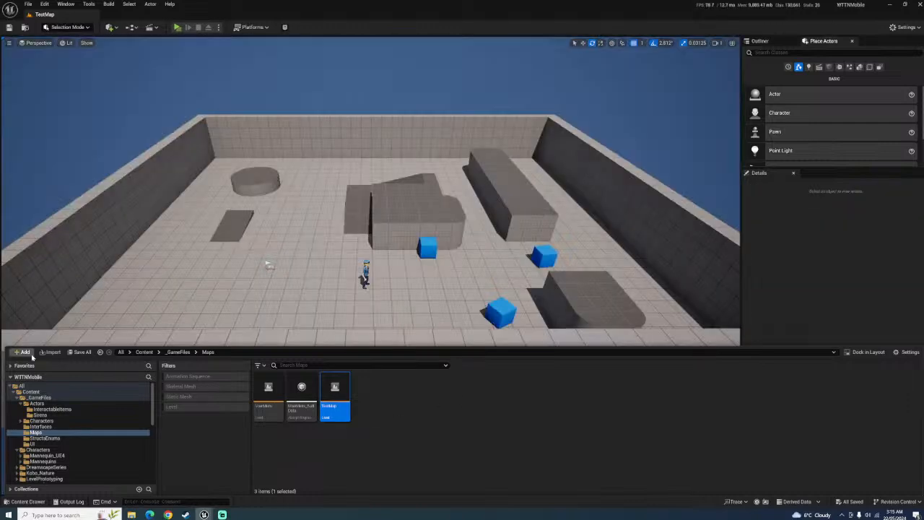
Place an ExtractionActor from the InteractableItems folder in TestMap's far corner beside the round platform, and save the level
{"action": "left_click", "coordinate": [144, 353]}
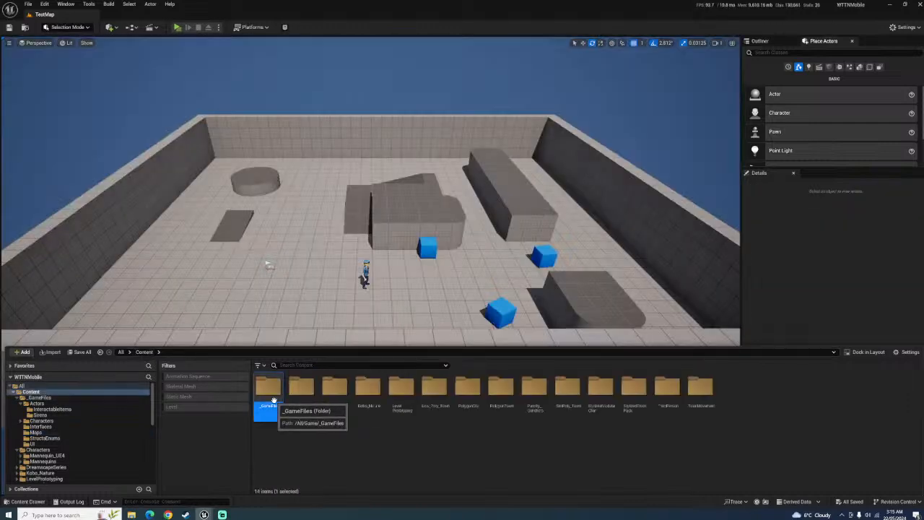
{"action": "double_click", "coordinate": [269, 389]}
{"action": "left_click", "coordinate": [268, 390]}
{"action": "double_click", "coordinate": [268, 389]}
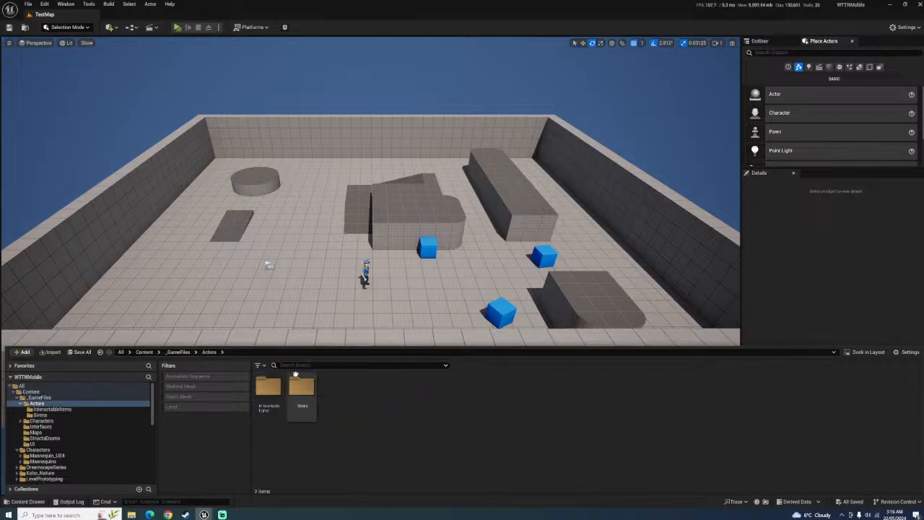
{"action": "left_click", "coordinate": [275, 410]}
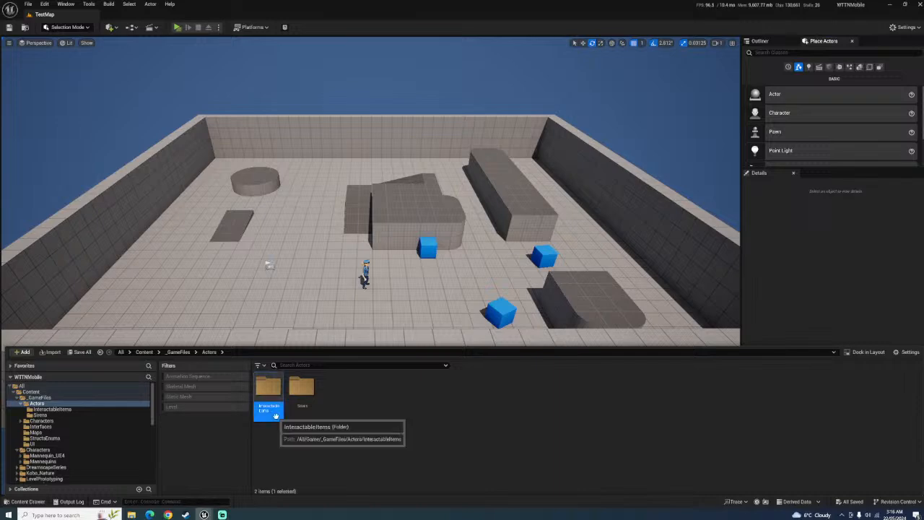
{"action": "double_click", "coordinate": [268, 409]}
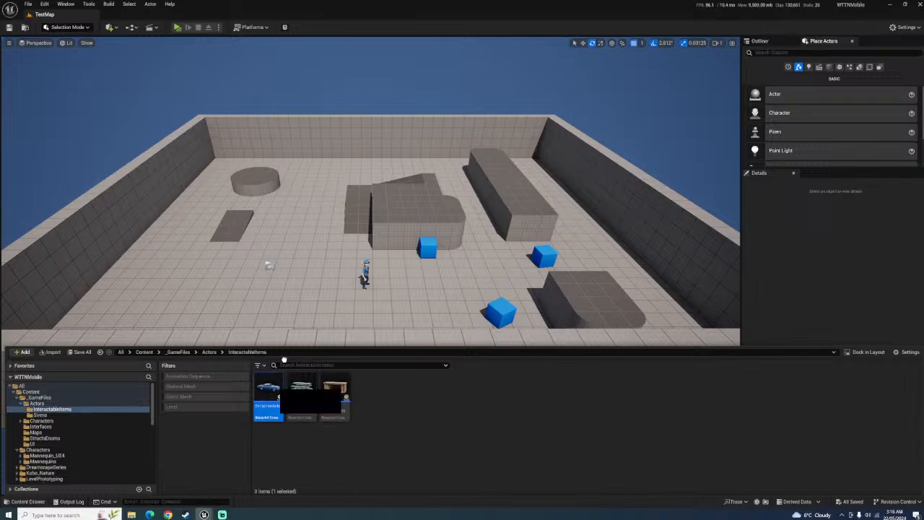
{"action": "left_click_drag", "start_coordinate": [269, 398], "coordinate": [222, 169]}
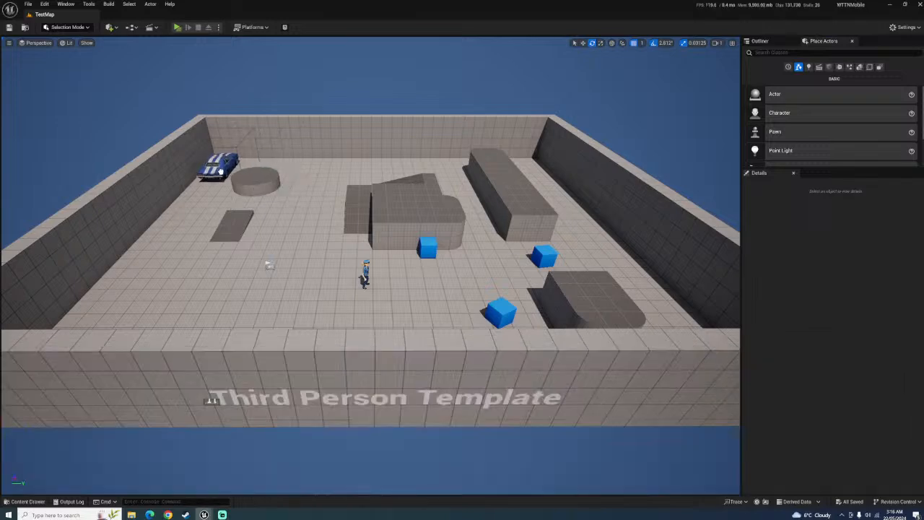
{"action": "key", "text": "ctrl+s"}
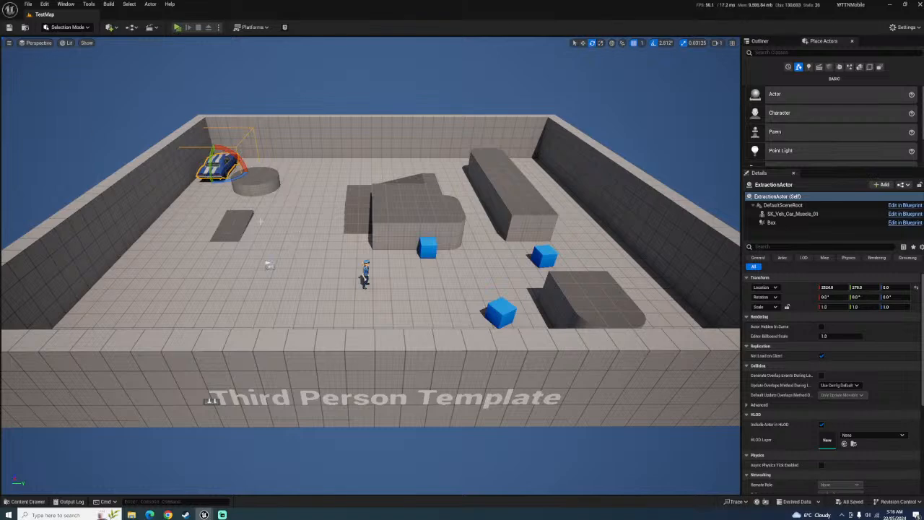
Delete the character standing in the middle of TestMap and save all modified assets
{"action": "left_click", "coordinate": [27, 501]}
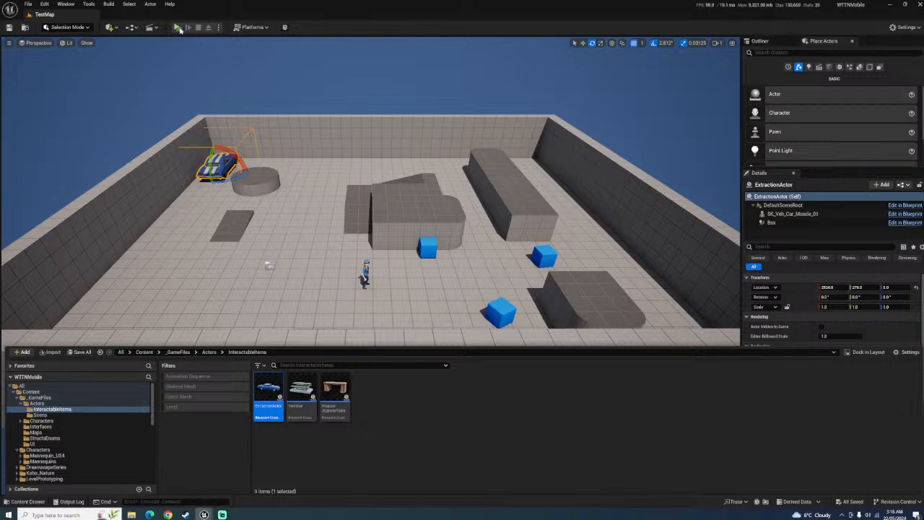
{"action": "left_click", "coordinate": [178, 353]}
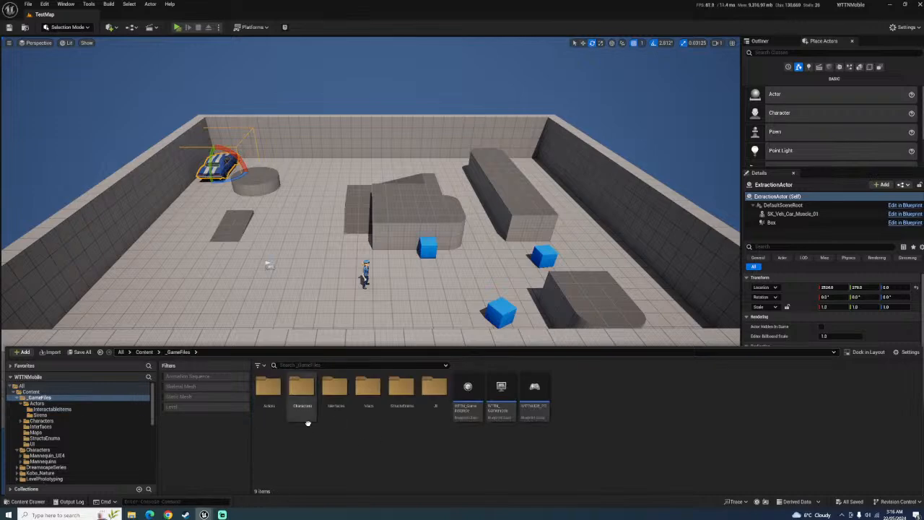
{"action": "key", "text": "a"}
{"action": "right_click_drag", "start_coordinate": [370, 283], "coordinate": [404, 286]}
{"action": "key", "text": "d"}
{"action": "key", "text": "w"}
{"action": "key", "text": "a"}
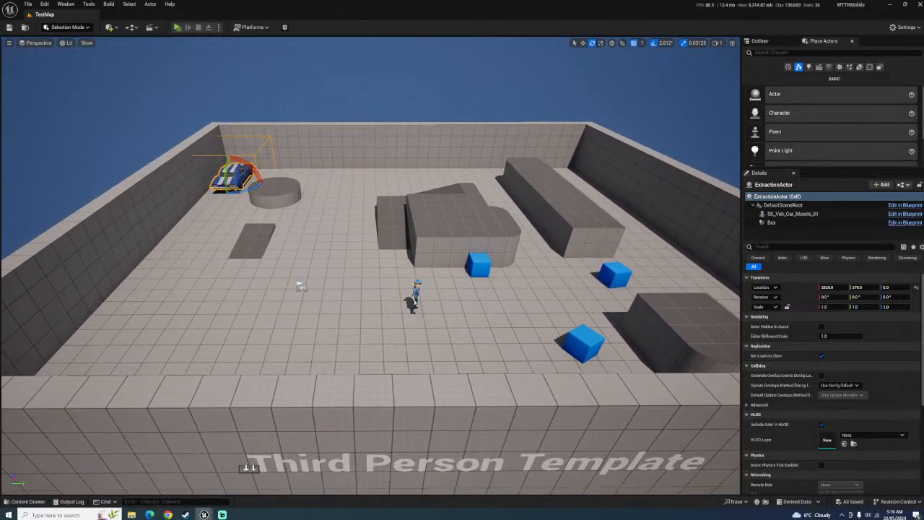
{"action": "left_click", "coordinate": [407, 306]}
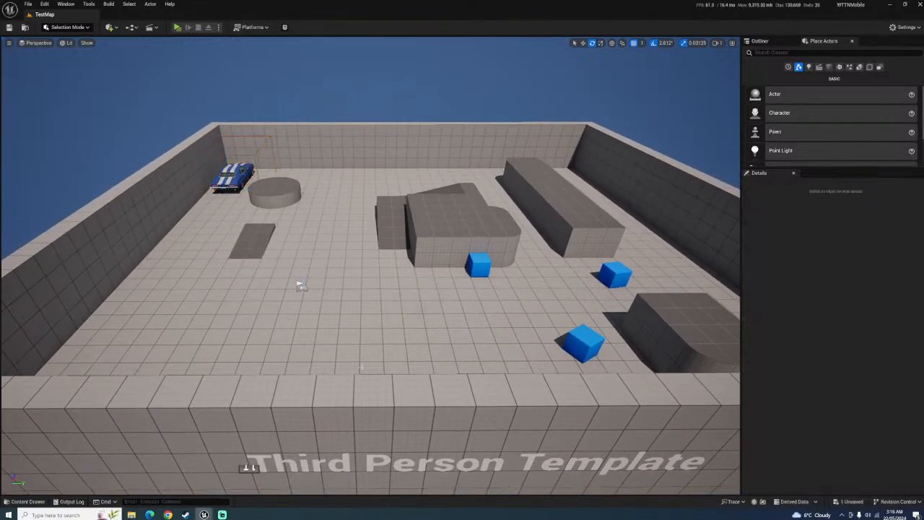
{"action": "left_click", "coordinate": [57, 501]}
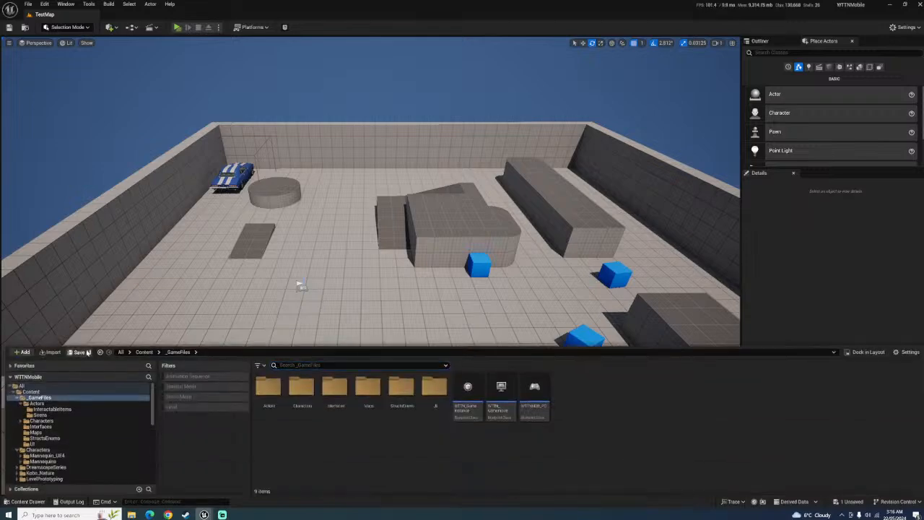
{"action": "left_click", "coordinate": [80, 352]}
{"action": "left_click", "coordinate": [520, 339]}
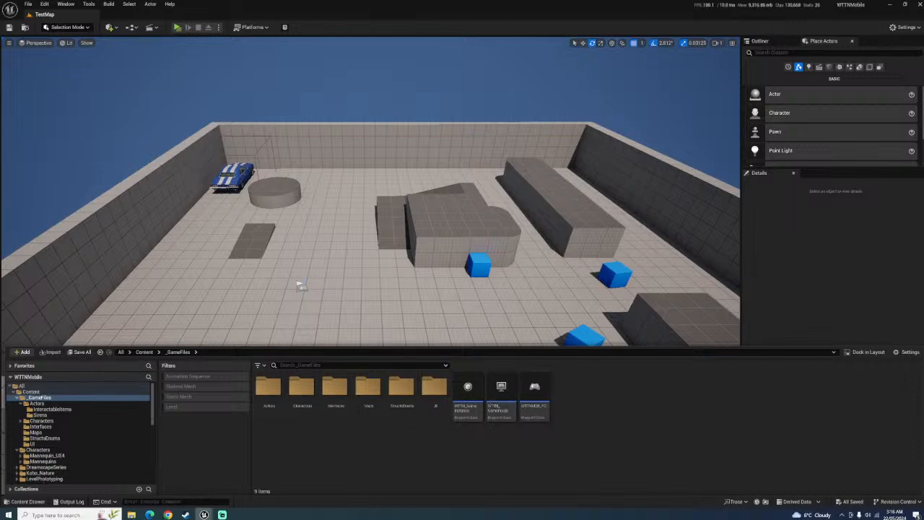
Return to the open Terminal blueprint and compile it
{"action": "mouse_move", "coordinate": [204, 514]}
{"action": "left_click", "coordinate": [238, 475]}
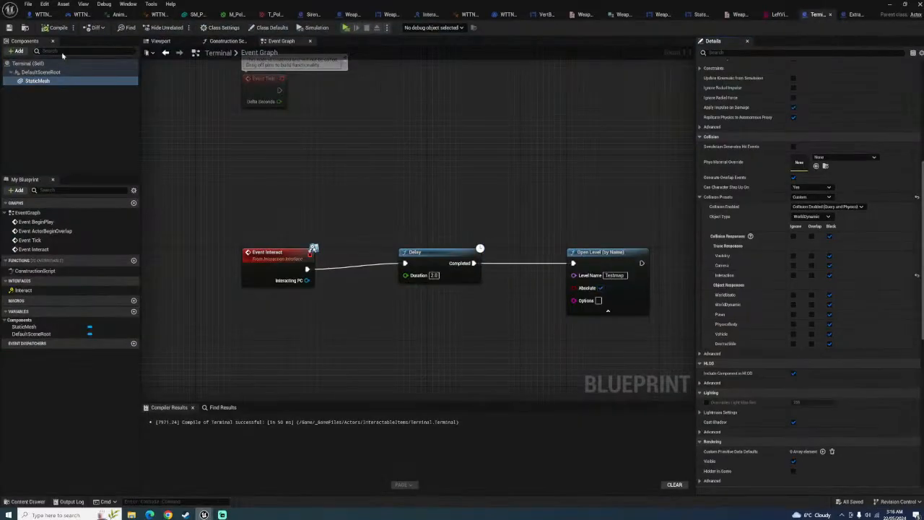
{"action": "left_click", "coordinate": [58, 29]}
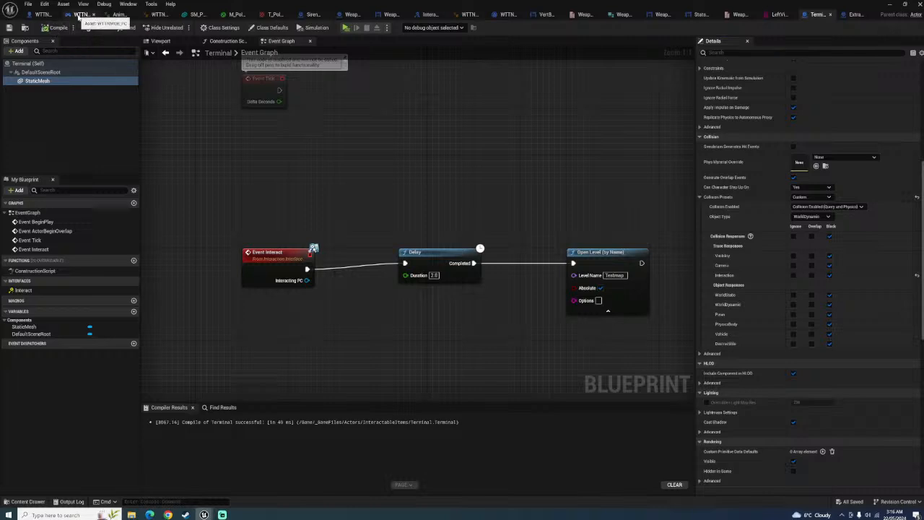
Add a custom event with its default name in the WTTNMOB_PC event graph, below the weapon interface nodes
{"action": "left_click", "coordinate": [78, 14]}
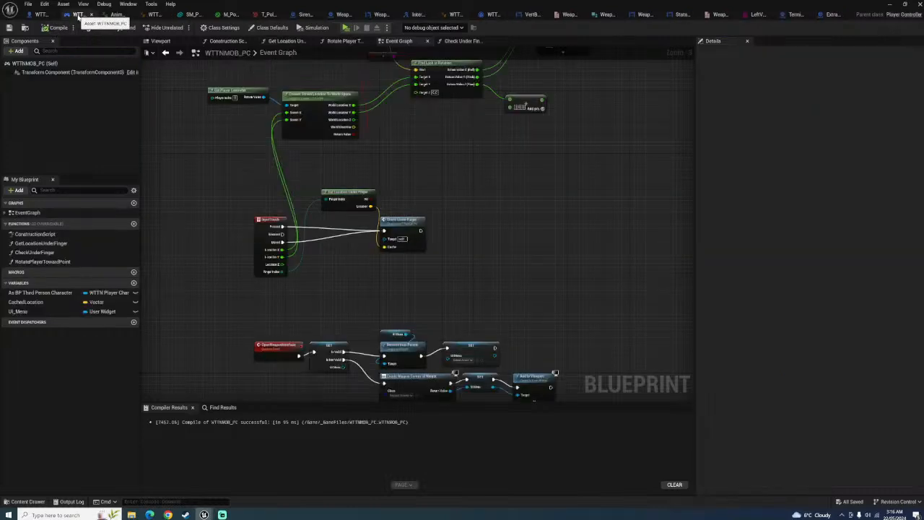
{"action": "left_click", "coordinate": [39, 14]}
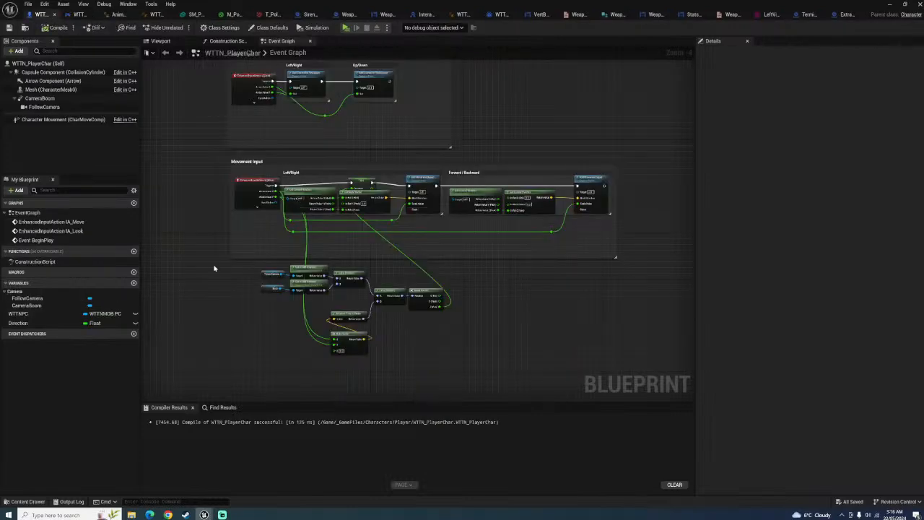
{"action": "left_click", "coordinate": [79, 14]}
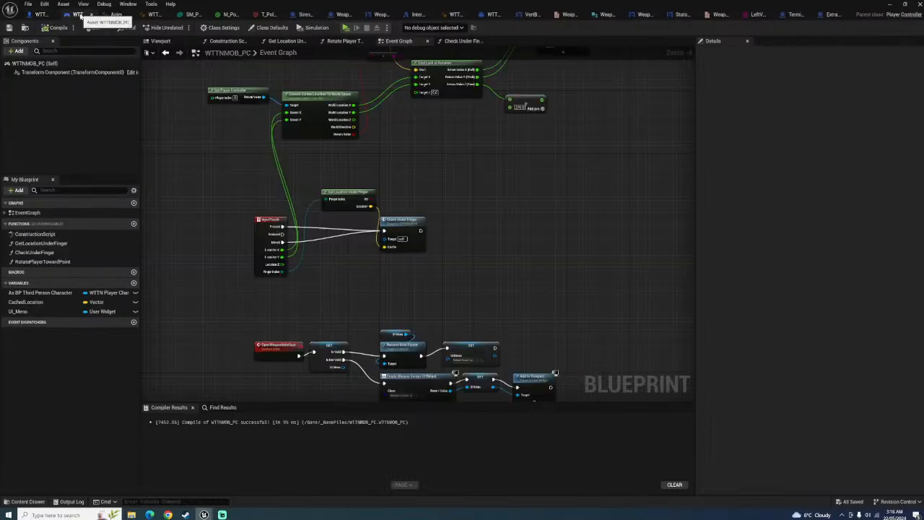
{"action": "scroll", "coordinate": [410, 290], "scroll_direction": "down", "scroll_amount": 1}
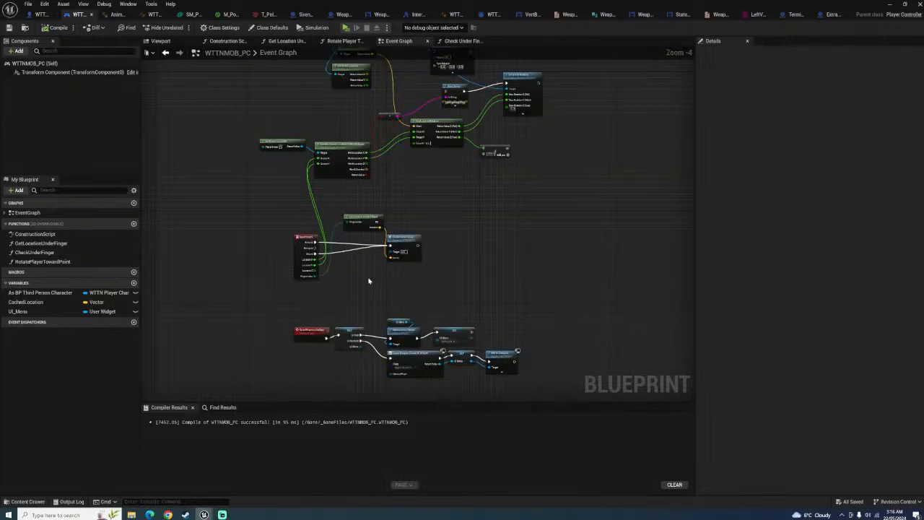
{"action": "right_click_drag", "start_coordinate": [368, 281], "coordinate": [344, 250]}
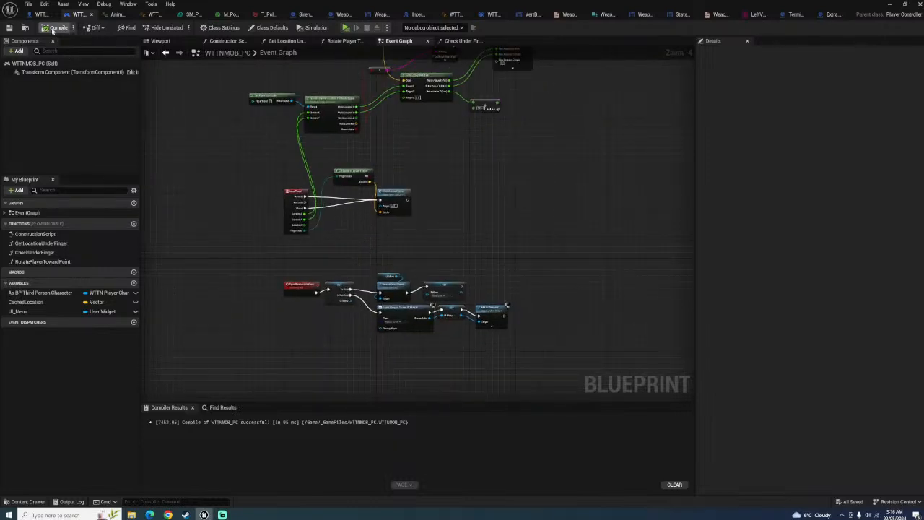
{"action": "scroll", "coordinate": [327, 270], "scroll_direction": "down", "scroll_amount": 3}
{"action": "scroll", "coordinate": [330, 252], "scroll_direction": "up", "scroll_amount": 4}
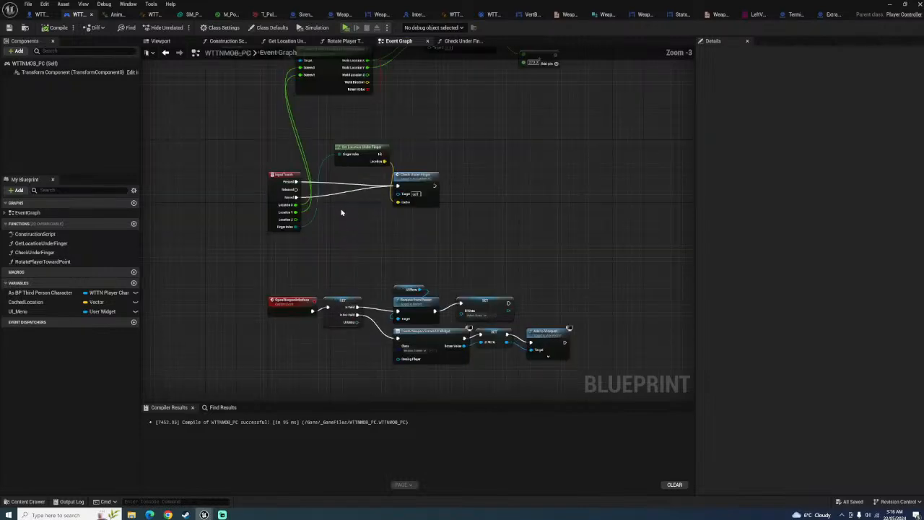
{"action": "right_click_drag", "start_coordinate": [327, 369], "coordinate": [310, 275]}
{"action": "right_click", "coordinate": [310, 276]}
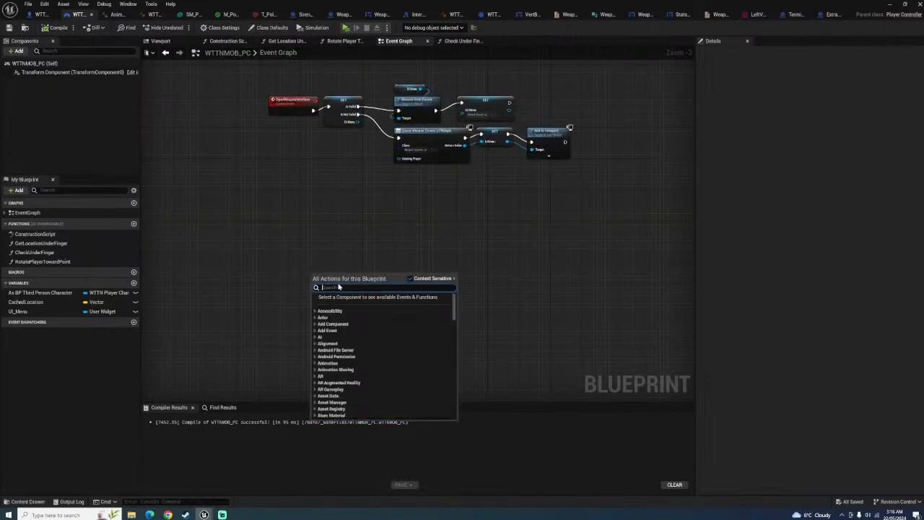
{"action": "type", "text": "custom"}
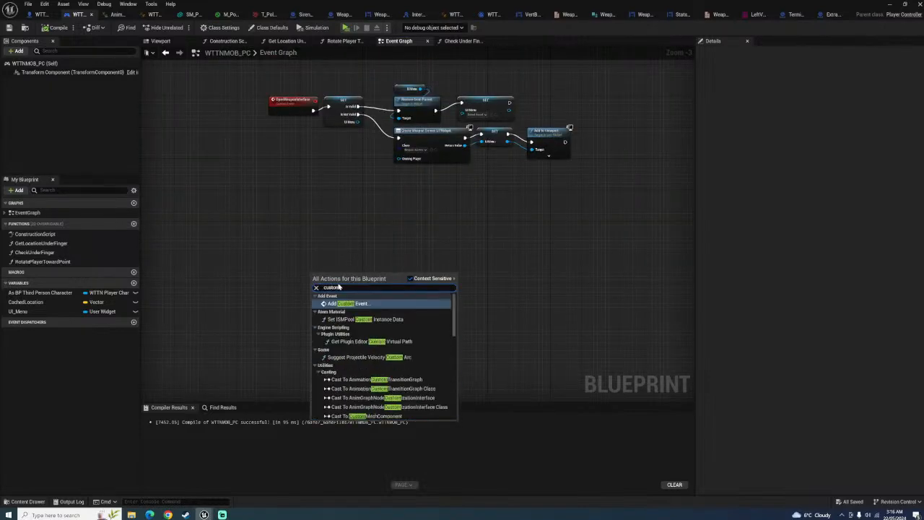
{"action": "key", "text": "Return"}
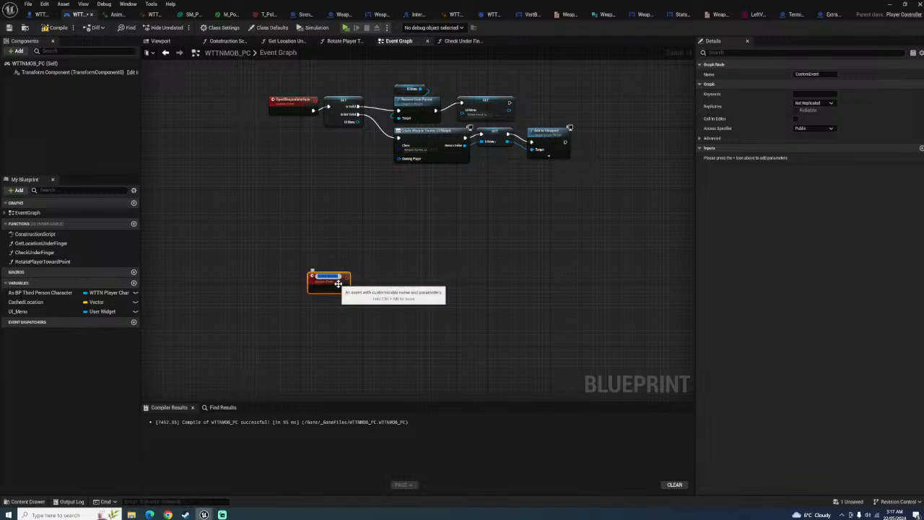
{"action": "key", "text": "Return"}
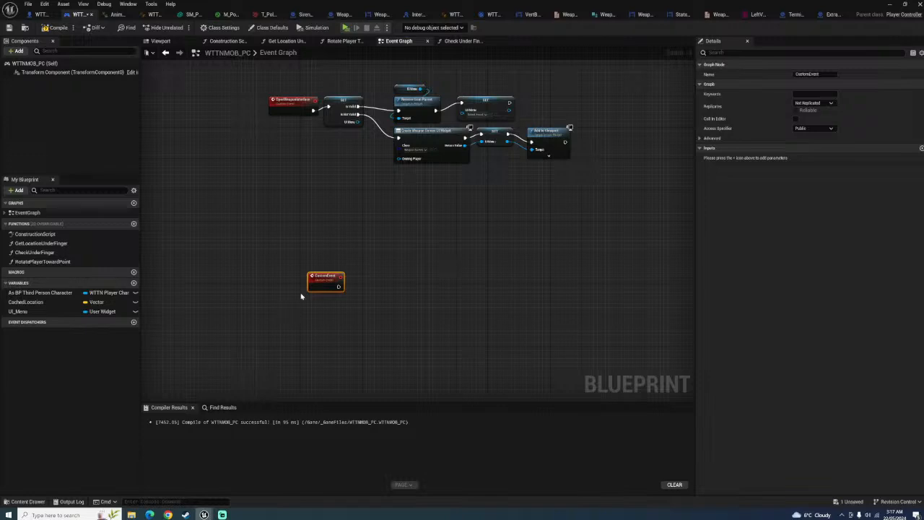
{"action": "left_click_drag", "start_coordinate": [311, 275], "coordinate": [299, 321]}
Add an Event BeginPlay node between the weapon interface nodes and the new custom event
{"action": "right_click", "coordinate": [312, 230]}
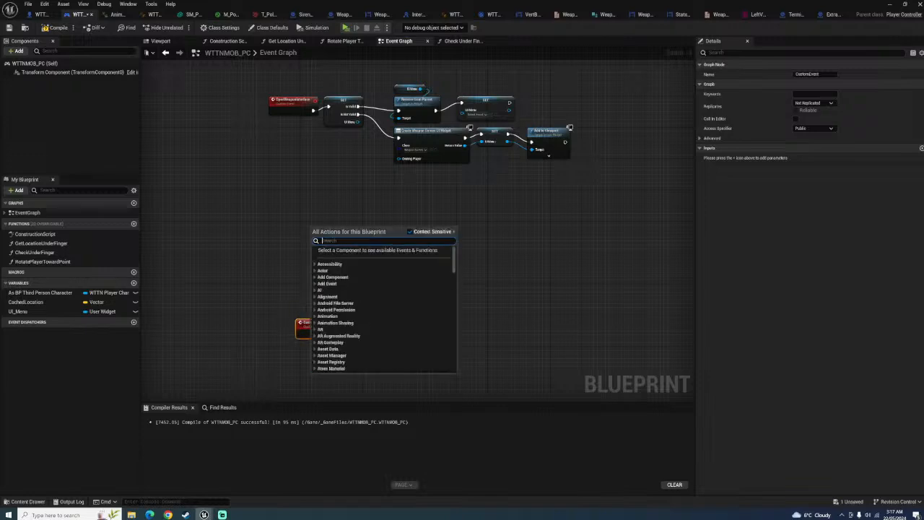
{"action": "type", "text": "beginpl"}
{"action": "key", "text": "Return"}
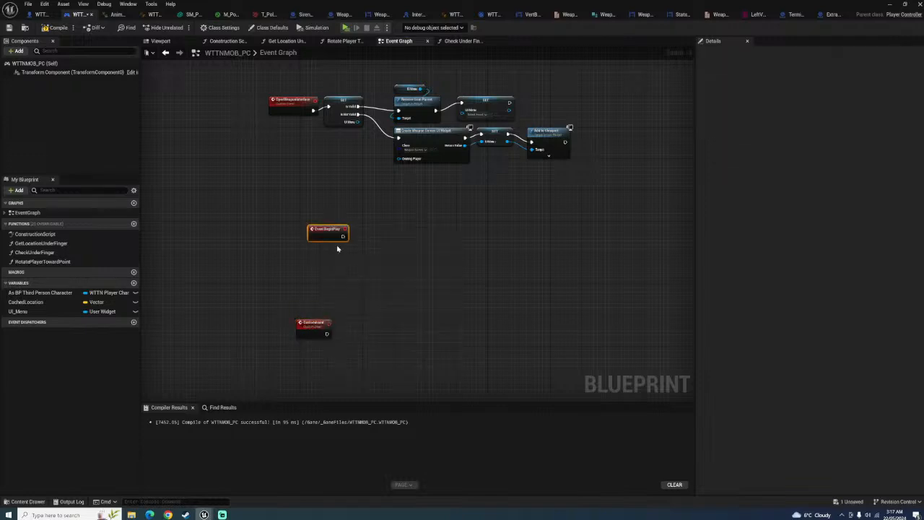
{"action": "left_click_drag", "start_coordinate": [314, 233], "coordinate": [279, 227]}
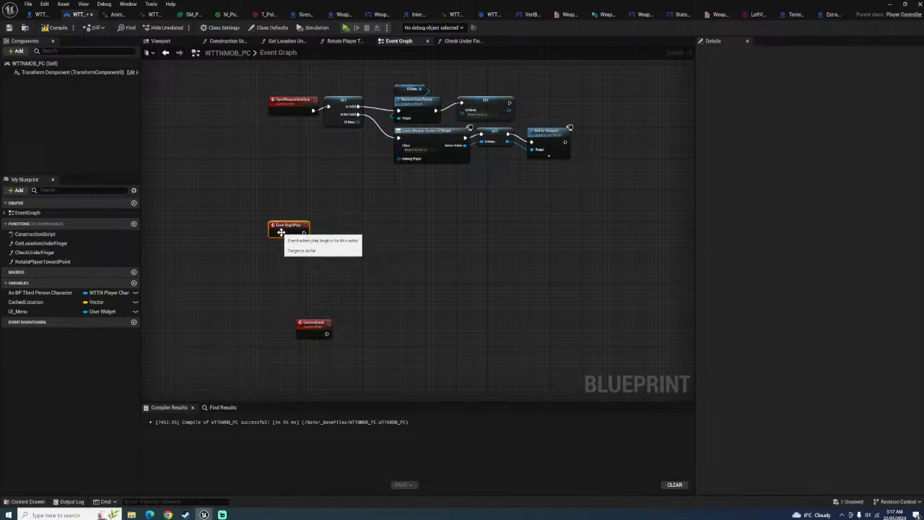
Add a Create Widget node wired to the execution output of Event BeginPlay
{"action": "scroll", "coordinate": [316, 238], "scroll_direction": "up", "scroll_amount": 2}
{"action": "left_click_drag", "start_coordinate": [296, 229], "coordinate": [350, 237]}
{"action": "type", "text": "crea"}
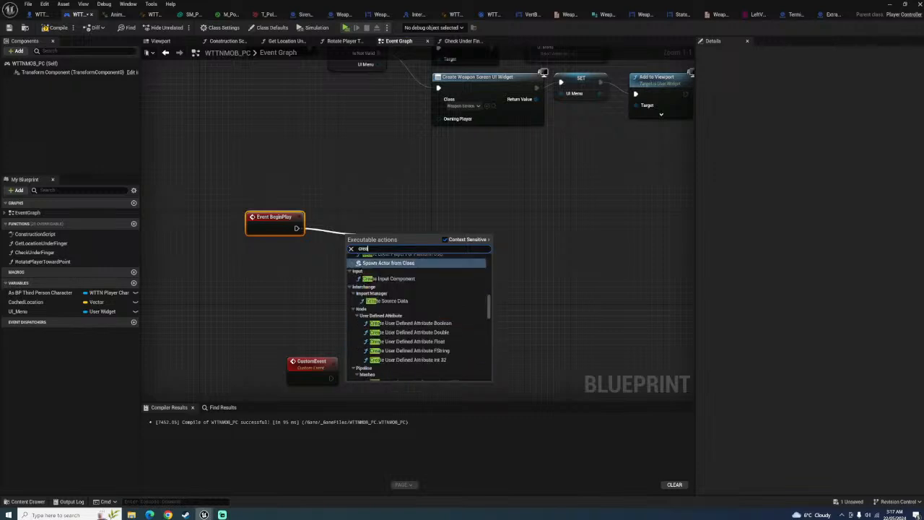
{"action": "type", "text": "te wi"}
{"action": "key", "text": "Return"}
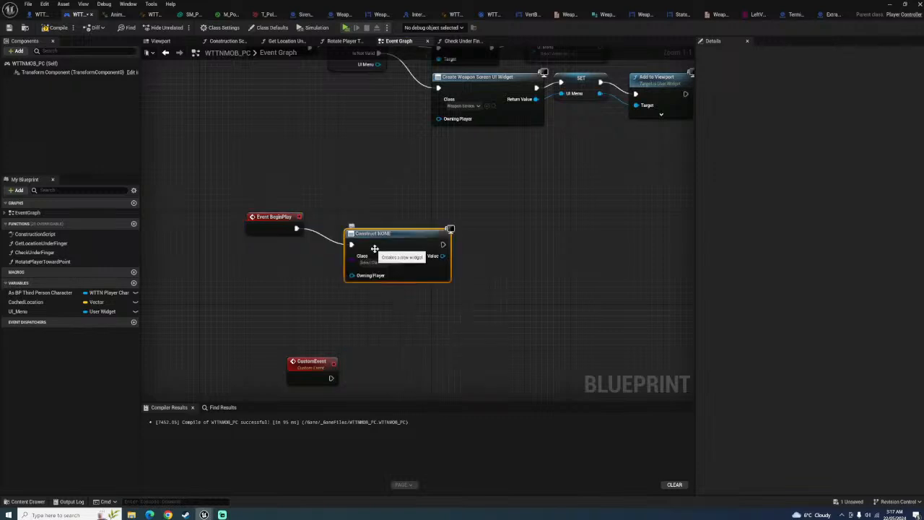
Align the new Create Widget node level with Event BeginPlay and compile the WTTNMOB_PC blueprint
{"action": "left_click_drag", "start_coordinate": [371, 242], "coordinate": [411, 224]}
{"action": "left_click", "coordinate": [418, 246]}
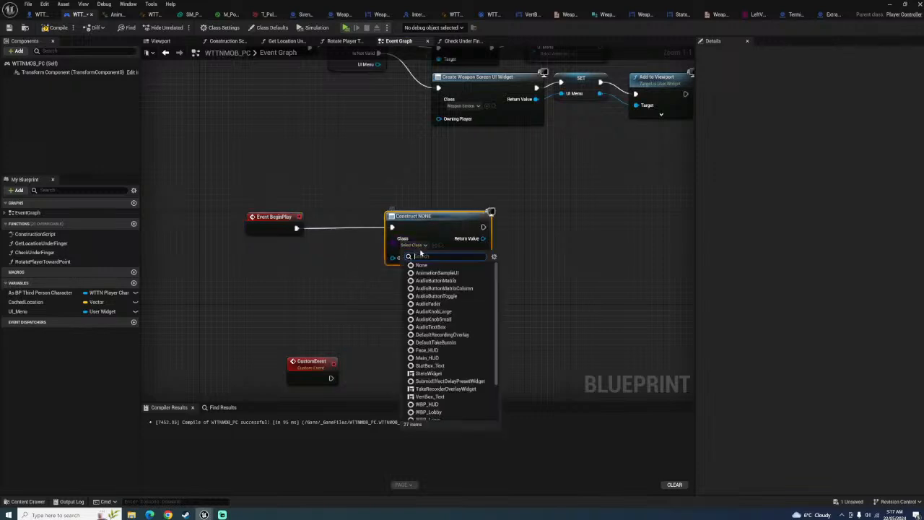
{"action": "left_click", "coordinate": [28, 501]}
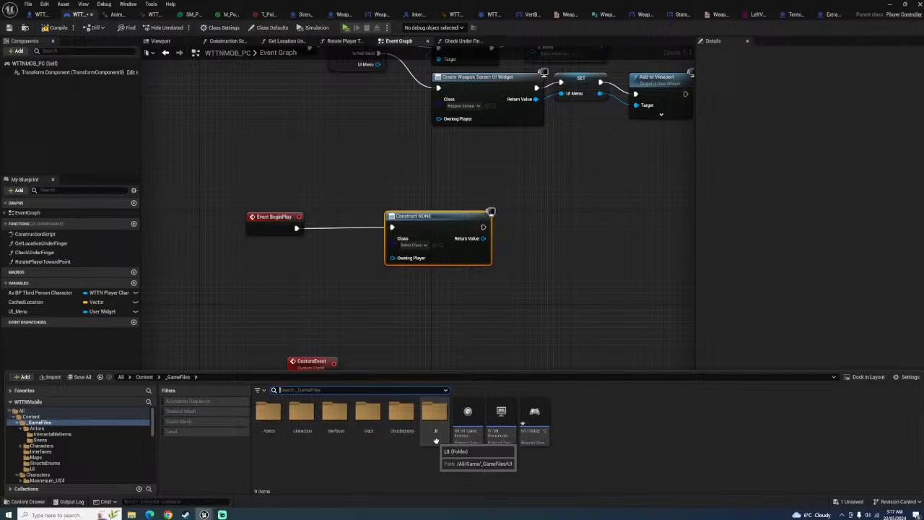
{"action": "left_click", "coordinate": [57, 27]}
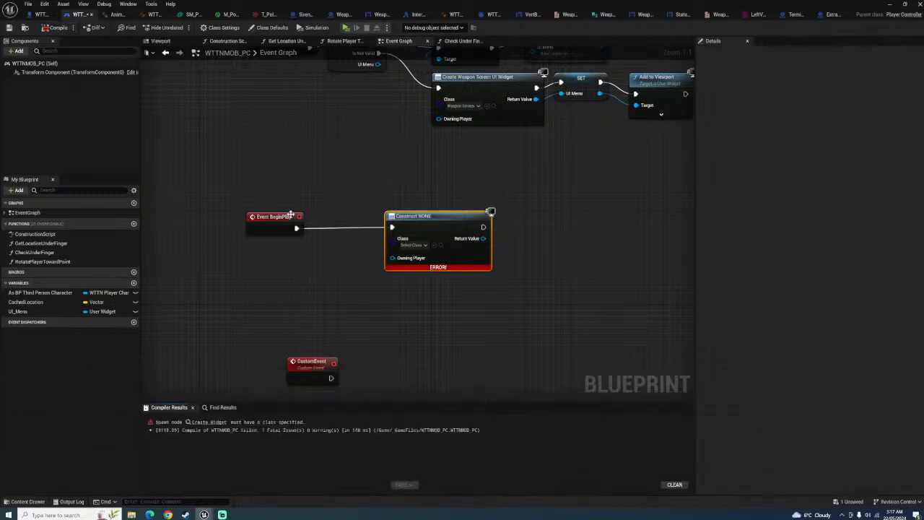
{"action": "left_click", "coordinate": [27, 502]}
{"action": "left_click", "coordinate": [453, 103]}
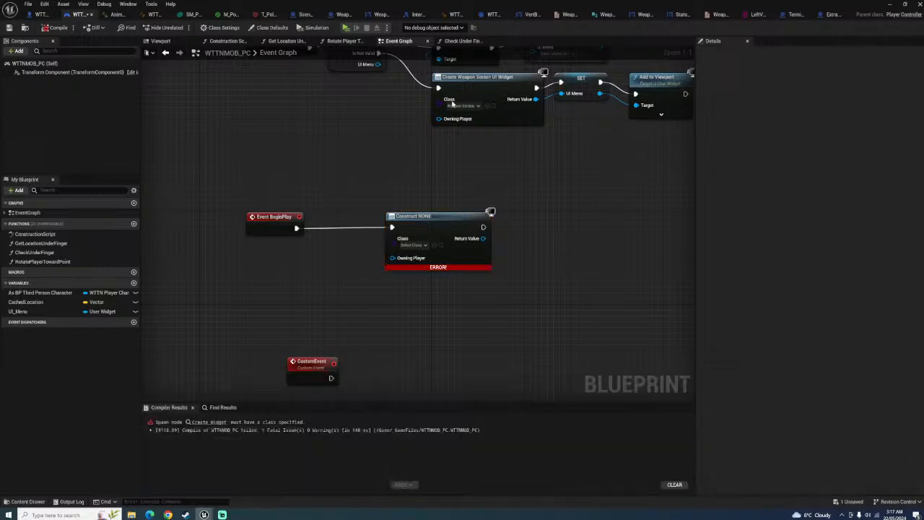
Open the Project Settings and look through the engine's Input settings
{"action": "left_click", "coordinate": [890, 4]}
{"action": "left_click", "coordinate": [44, 4]}
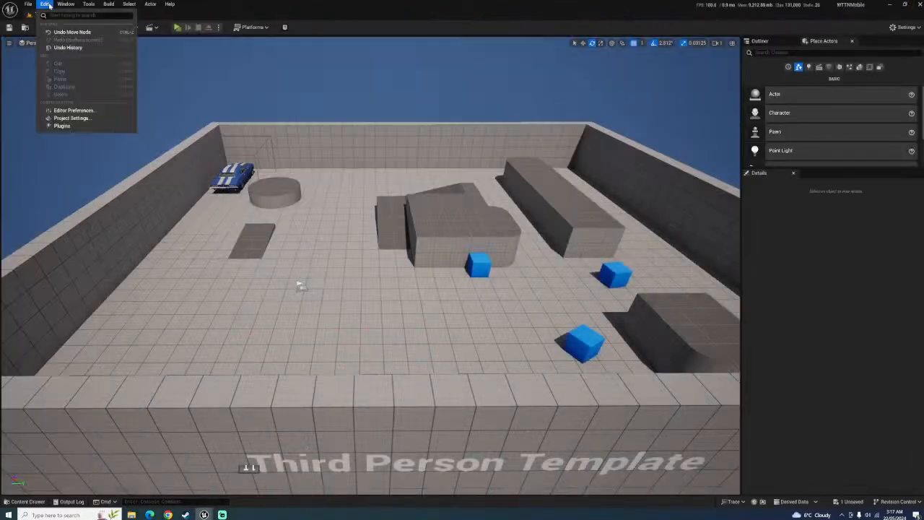
{"action": "left_click", "coordinate": [65, 120]}
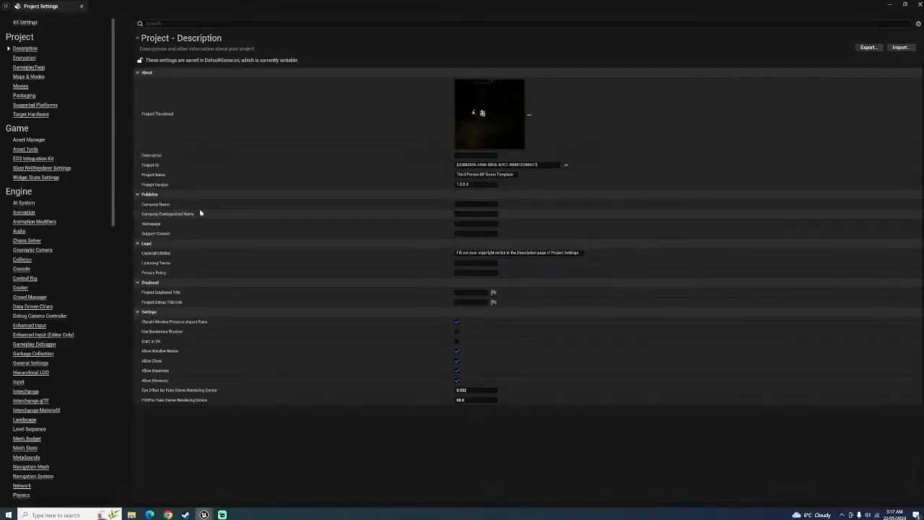
{"action": "scroll", "coordinate": [40, 336], "scroll_direction": "down", "scroll_amount": 1}
{"action": "left_click", "coordinate": [18, 347]}
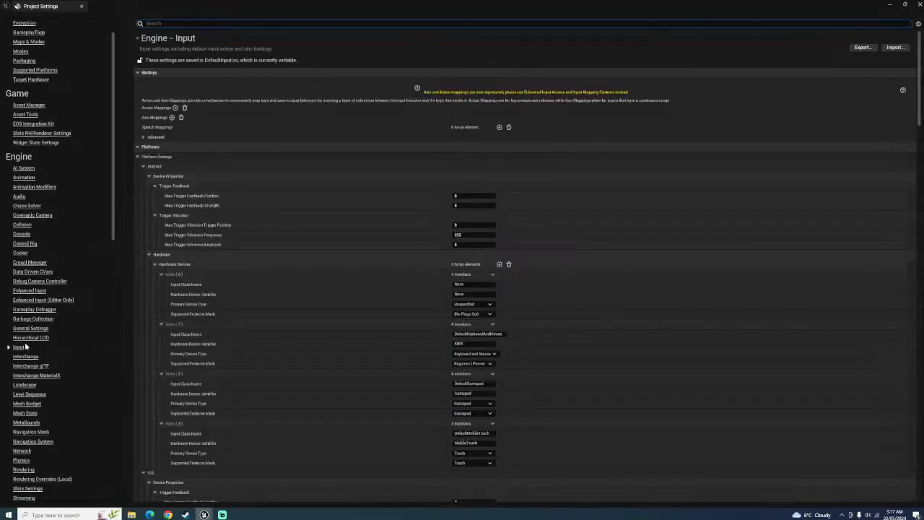
{"action": "left_click_drag", "start_coordinate": [920, 50], "coordinate": [892, 470]}
{"action": "scroll", "coordinate": [882, 492], "scroll_direction": "up", "scroll_amount": 10}
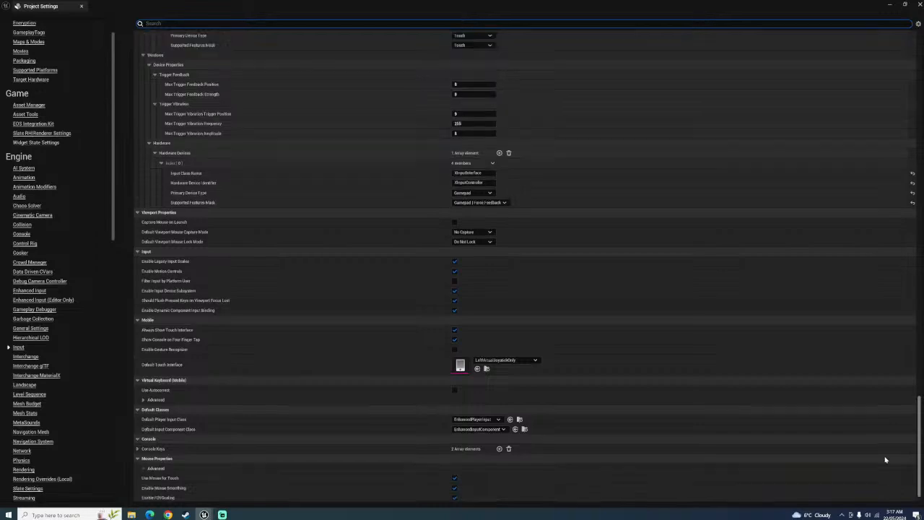
{"action": "scroll", "coordinate": [907, 295], "scroll_direction": "up", "scroll_amount": 15}
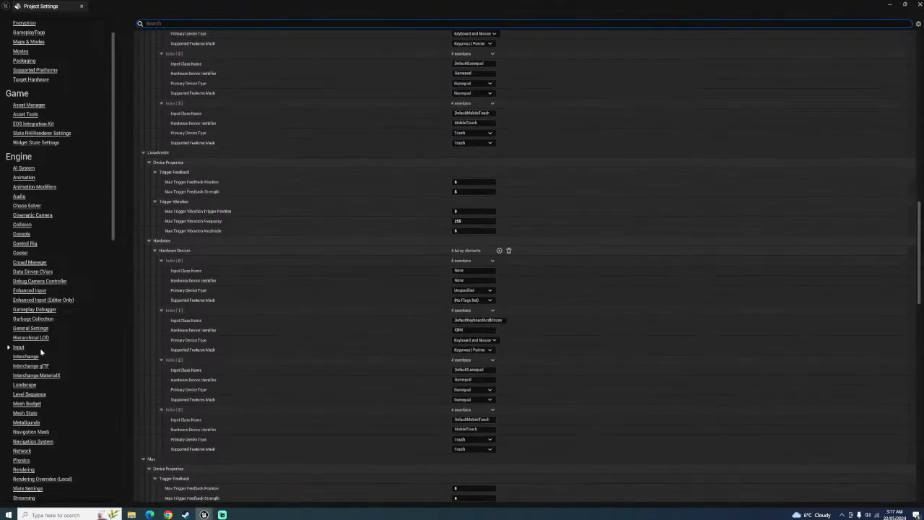
Add a default mapping context entry in the Enhanced Input settings and assign IMC_Default to it
{"action": "left_click", "coordinate": [36, 291]}
{"action": "scroll", "coordinate": [495, 188], "scroll_direction": "up", "scroll_amount": 5}
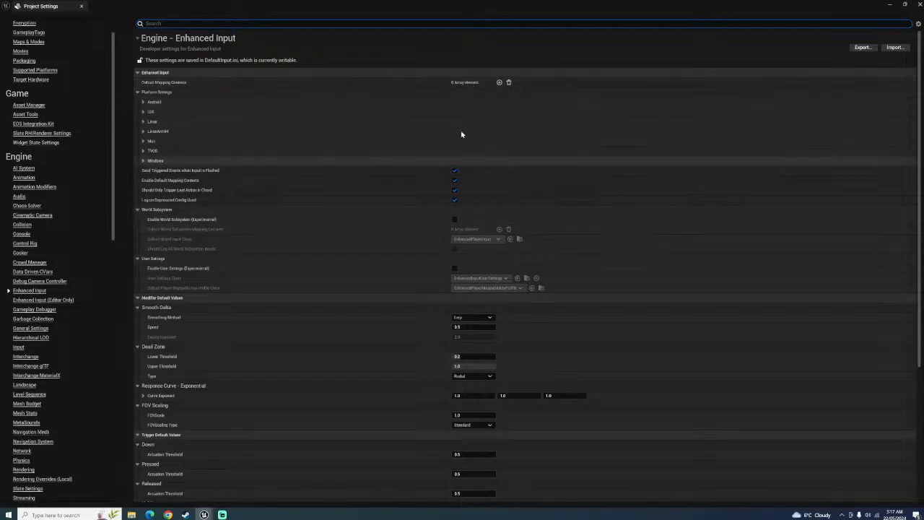
{"action": "left_click", "coordinate": [499, 82]}
{"action": "left_click", "coordinate": [144, 93]}
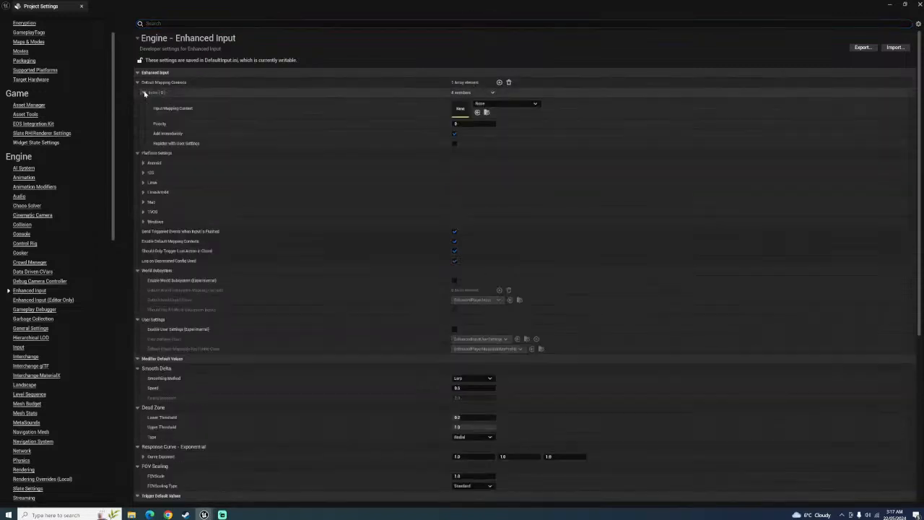
{"action": "left_click", "coordinate": [510, 104]}
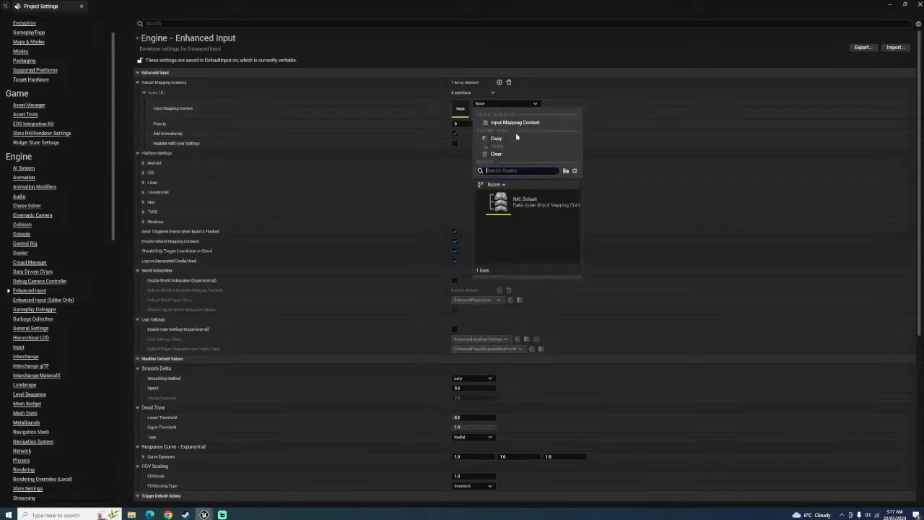
{"action": "left_click", "coordinate": [531, 206]}
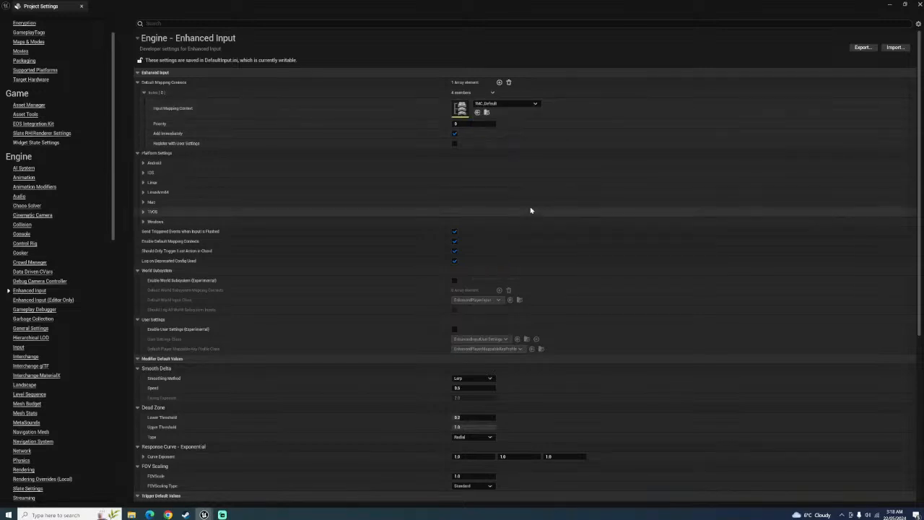
Open the IMC_Default mapping context, add a new action mapping and review the input actions available for it
{"action": "double_click", "coordinate": [461, 109]}
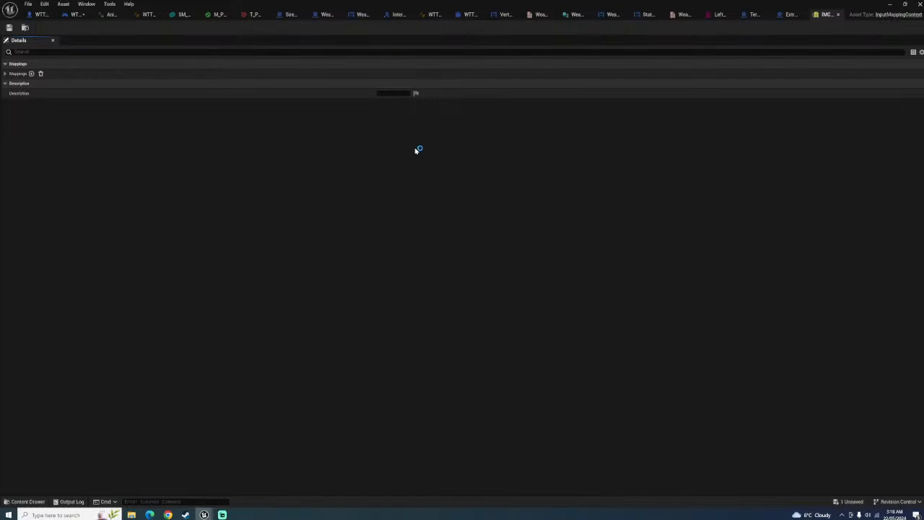
{"action": "left_click", "coordinate": [6, 74]}
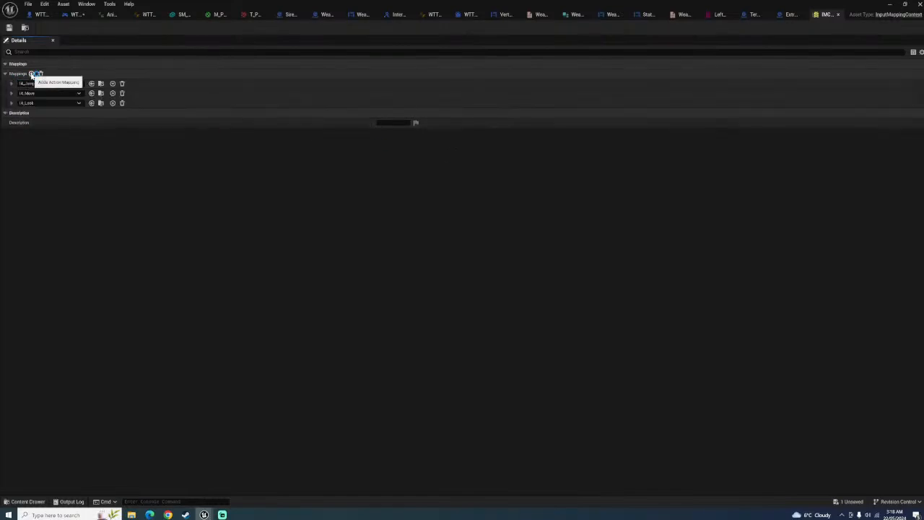
{"action": "left_click", "coordinate": [31, 74]}
{"action": "left_click", "coordinate": [29, 112]}
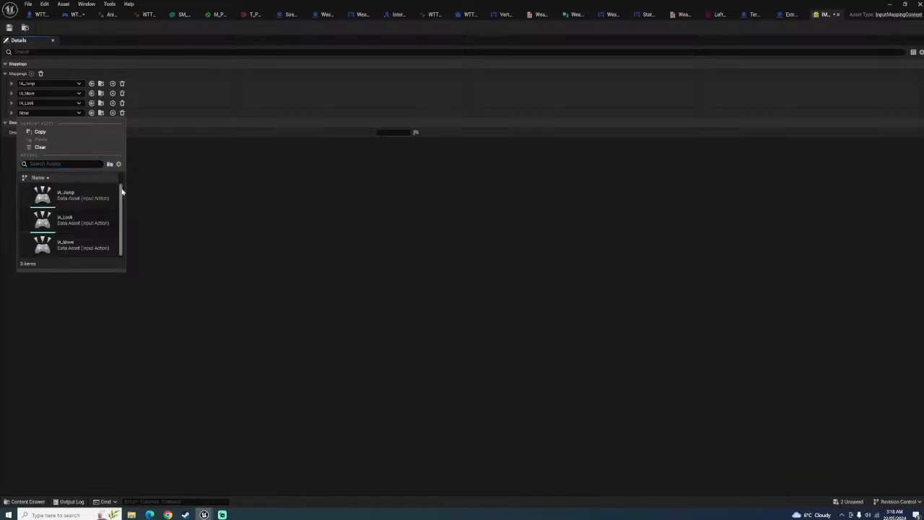
{"action": "left_click", "coordinate": [161, 167]}
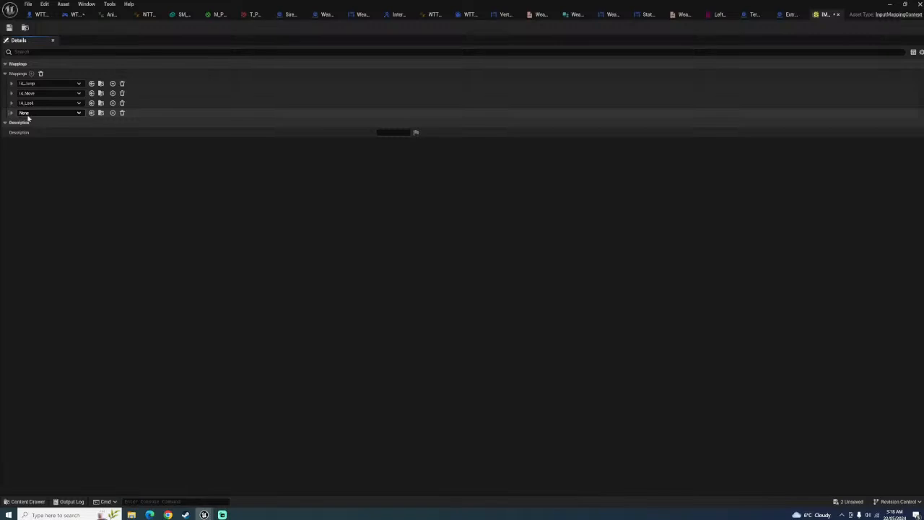
{"action": "left_click", "coordinate": [28, 114]}
{"action": "left_click", "coordinate": [11, 113]}
{"action": "left_click", "coordinate": [40, 114]}
{"action": "left_click", "coordinate": [41, 115]}
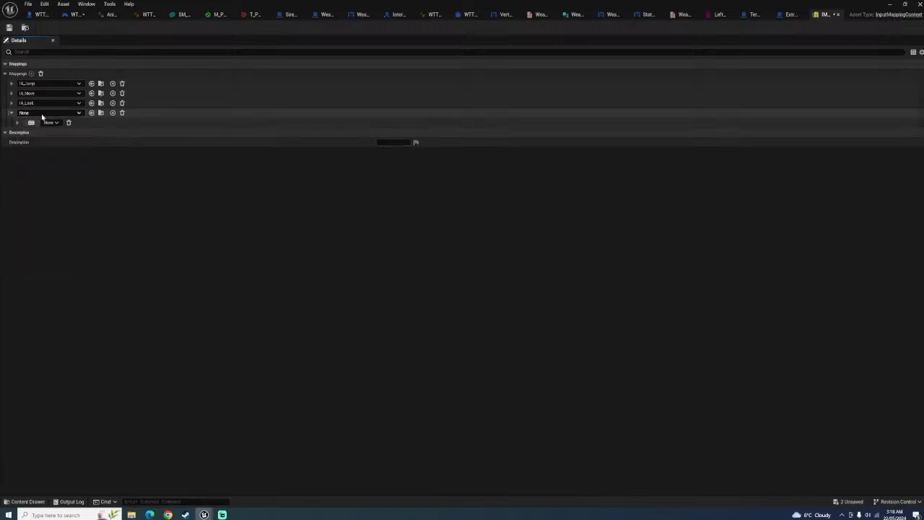
{"action": "left_click", "coordinate": [41, 115]}
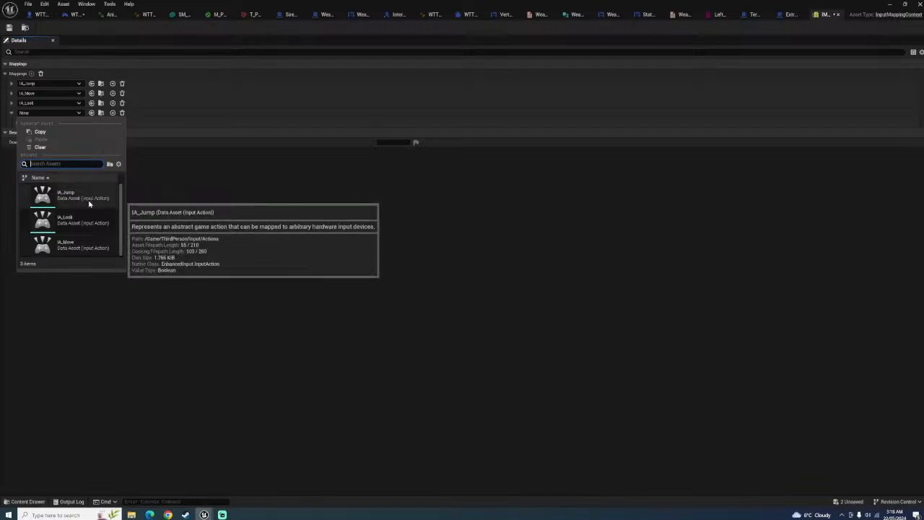
{"action": "left_click", "coordinate": [178, 184]}
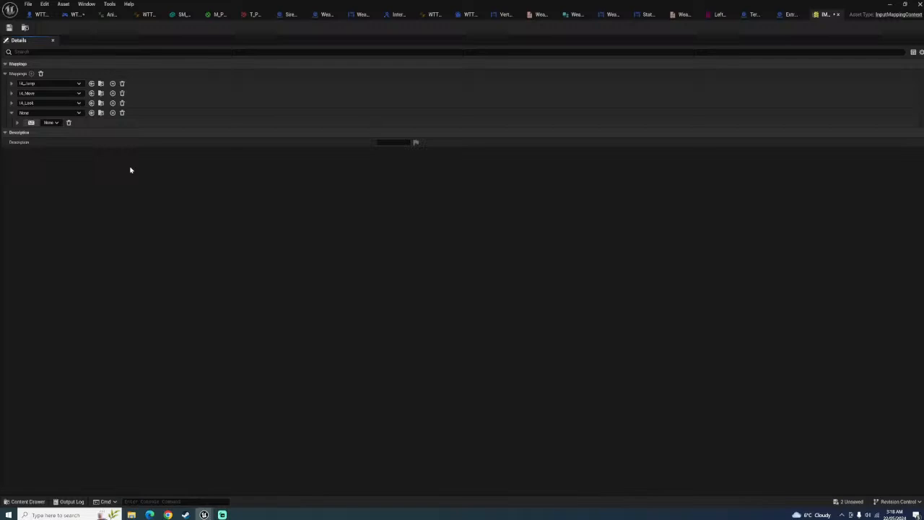
Bind the new, unassigned mapping in IMC_Default to Touch 2
{"action": "left_click", "coordinate": [33, 123]}
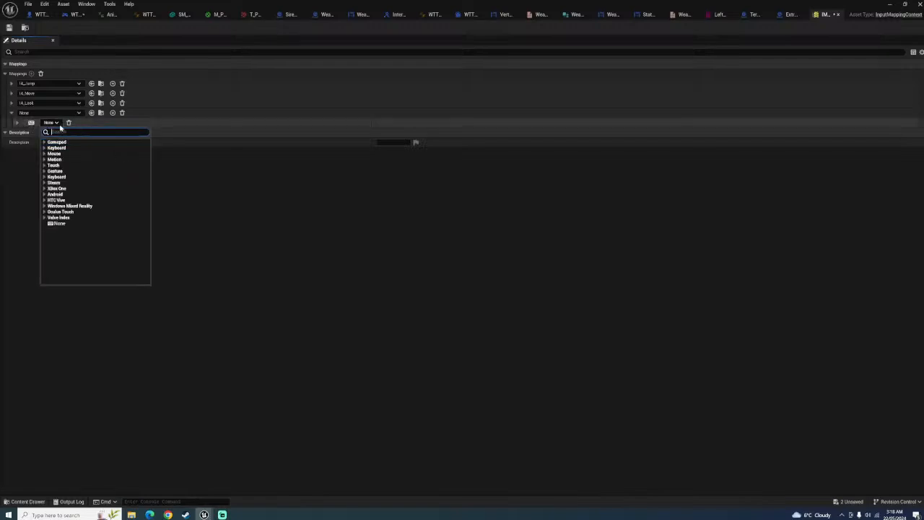
{"action": "left_click", "coordinate": [31, 123]}
{"action": "left_click", "coordinate": [32, 124]}
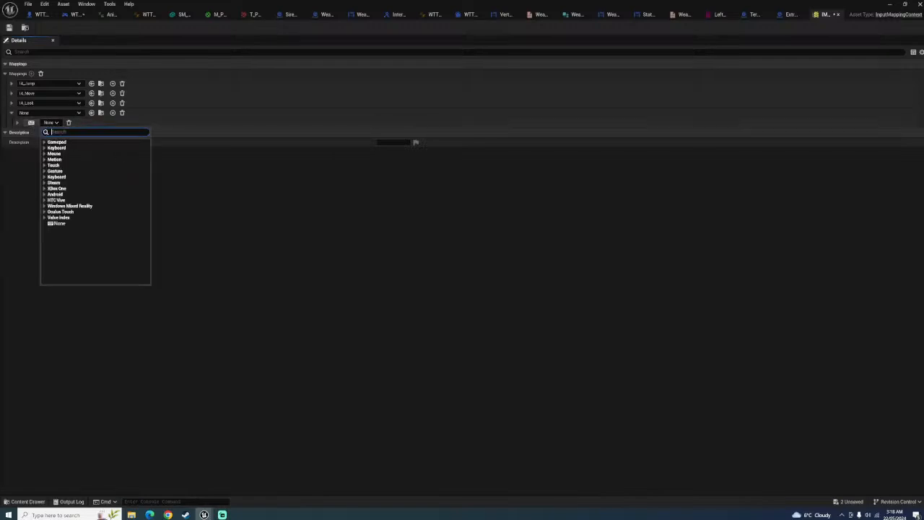
{"action": "left_click", "coordinate": [44, 165]}
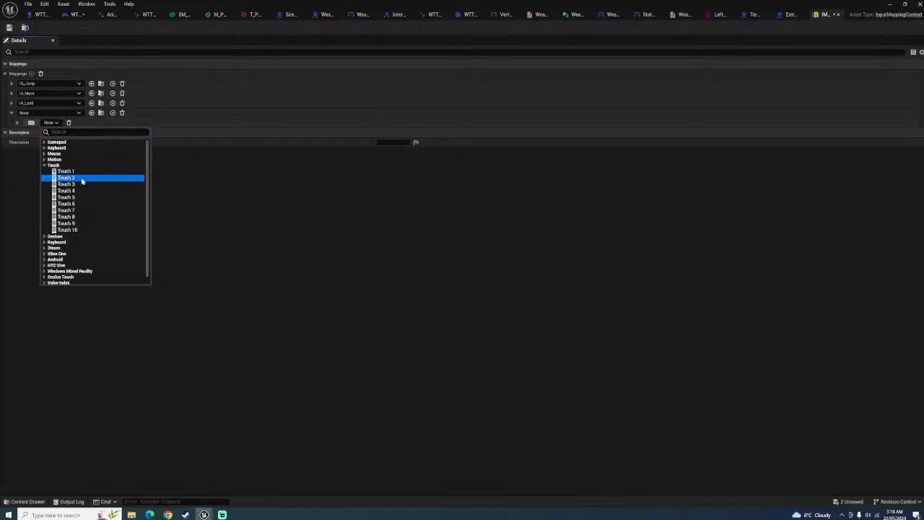
{"action": "left_click", "coordinate": [83, 179]}
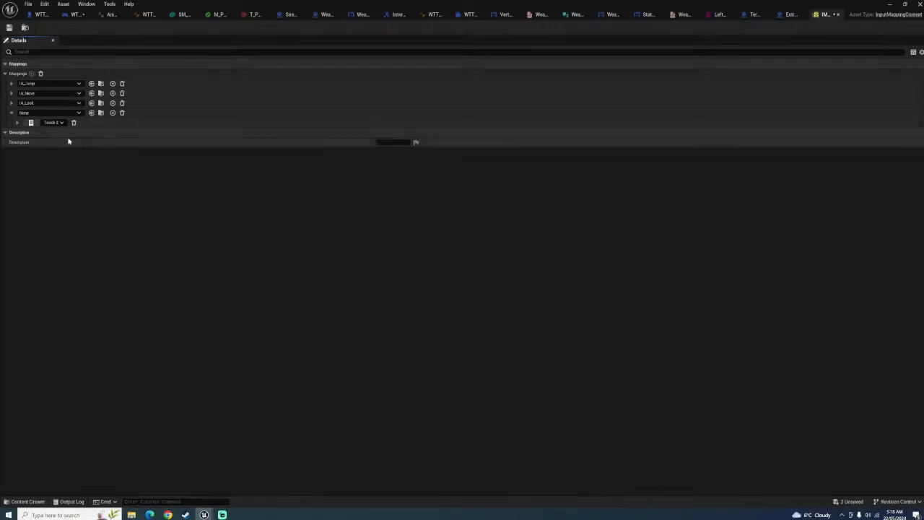
Add an empty trigger entry to the Touch 2 binding and assign the IA_Jump action to its mapping
{"action": "left_click", "coordinate": [17, 122]}
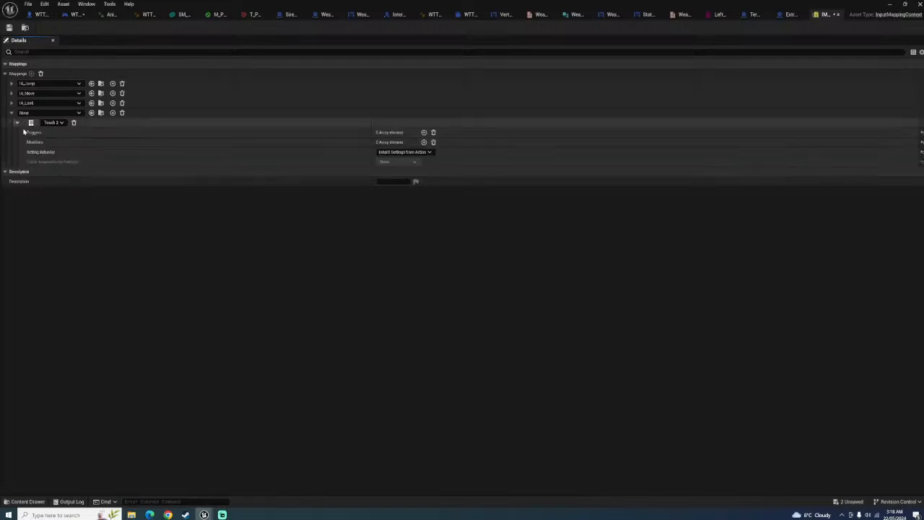
{"action": "left_click", "coordinate": [424, 132]}
{"action": "left_click", "coordinate": [405, 143]}
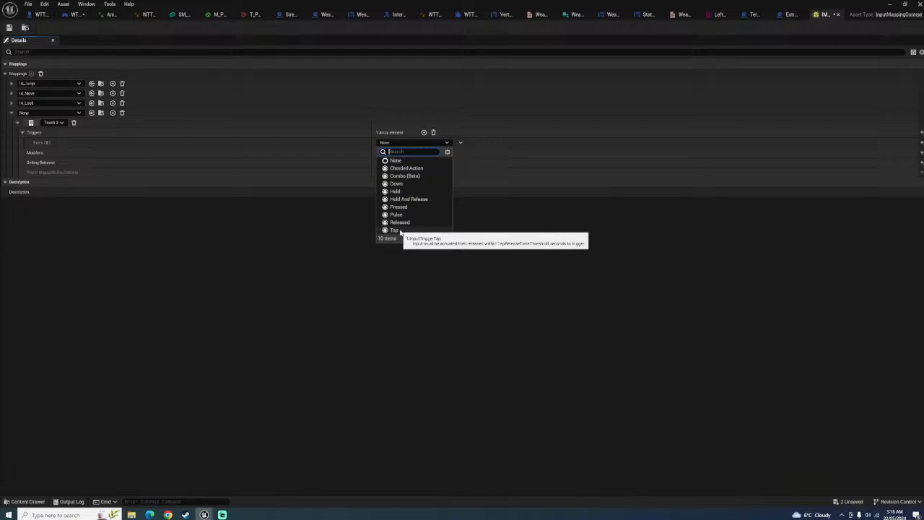
{"action": "left_click", "coordinate": [53, 114]}
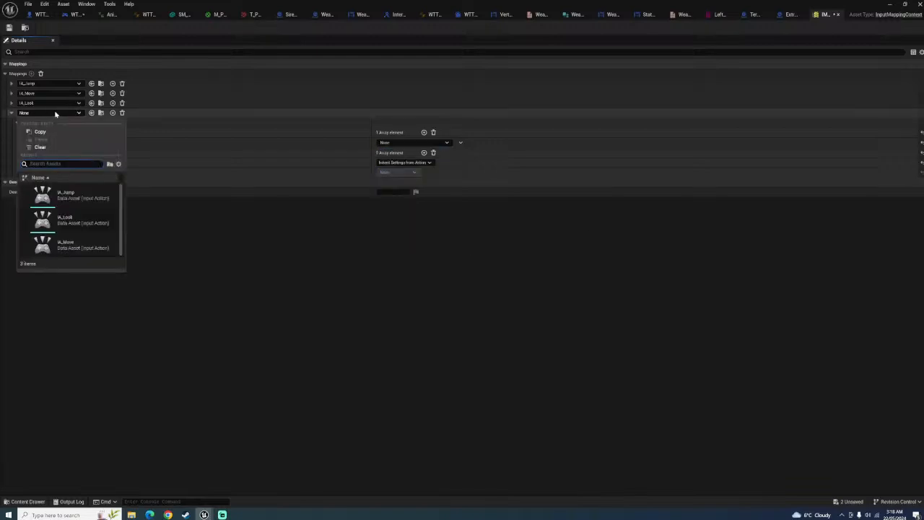
{"action": "left_click", "coordinate": [76, 195]}
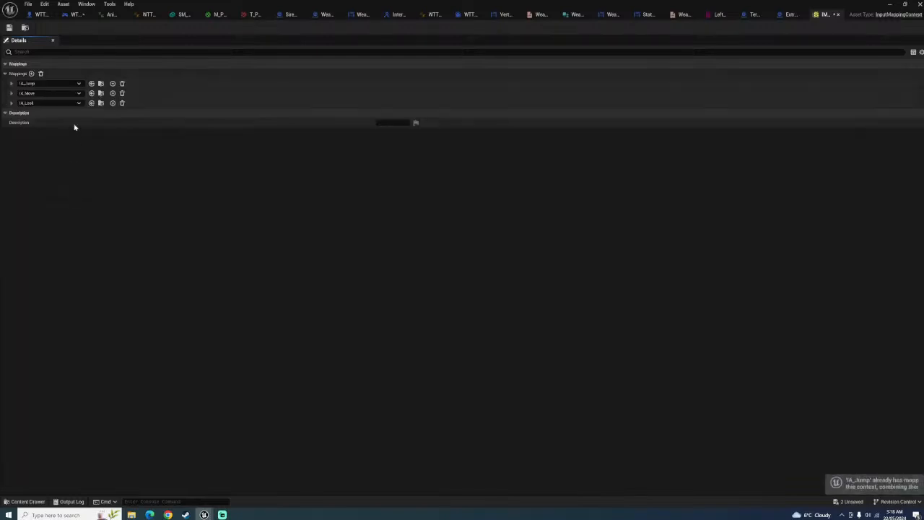
Locate the IA_Look input action in the project content and duplicate it as IA_DoubleTouch
{"action": "left_click", "coordinate": [11, 103]}
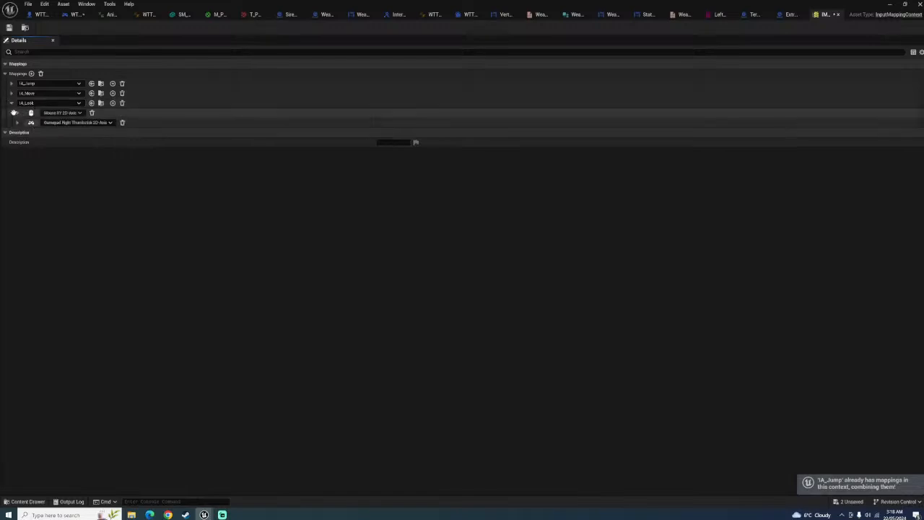
{"action": "left_click", "coordinate": [11, 105]}
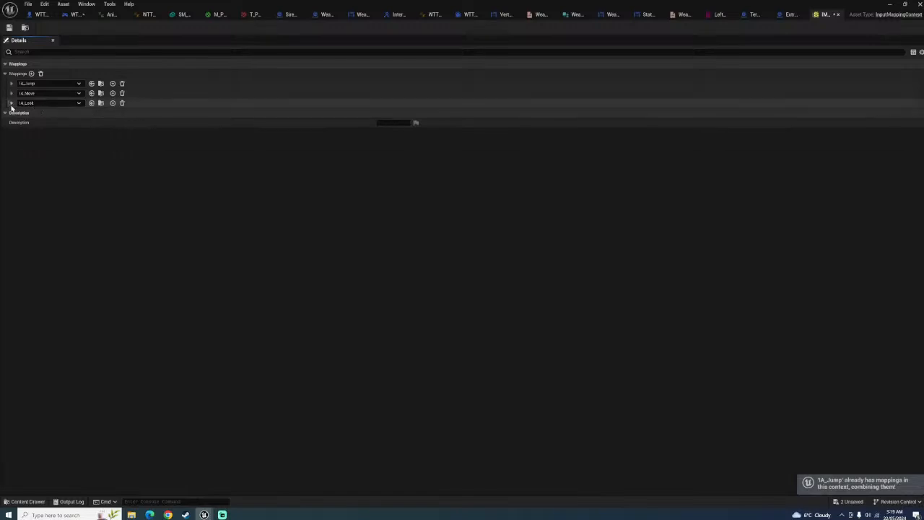
{"action": "left_click", "coordinate": [102, 104]}
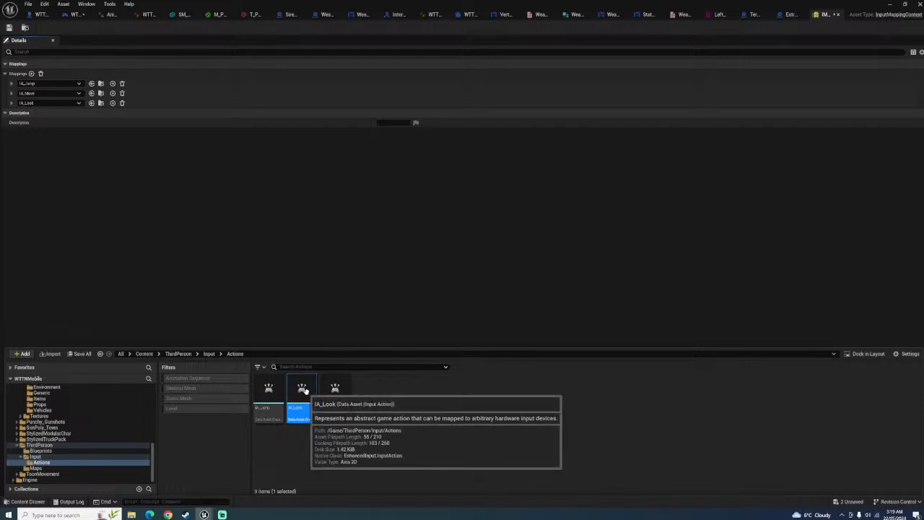
{"action": "key", "text": "ctrl+d"}
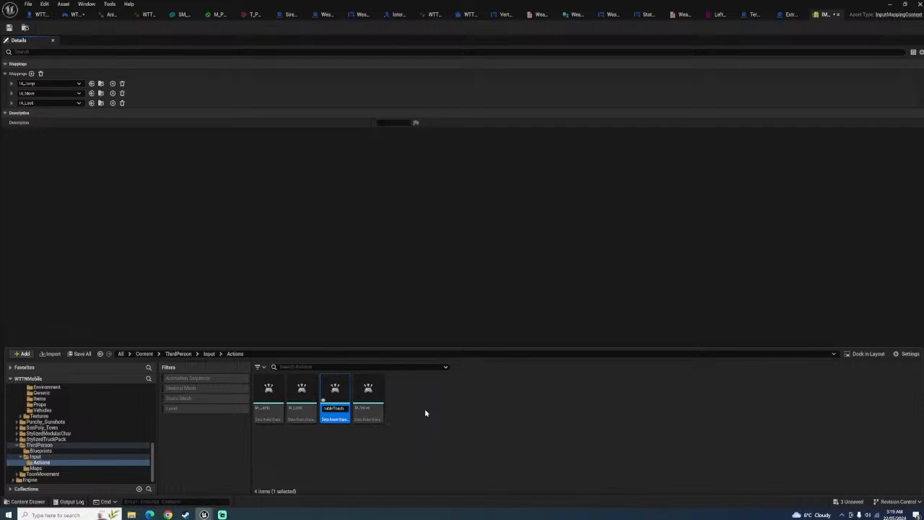
{"action": "key", "text": "Return"}
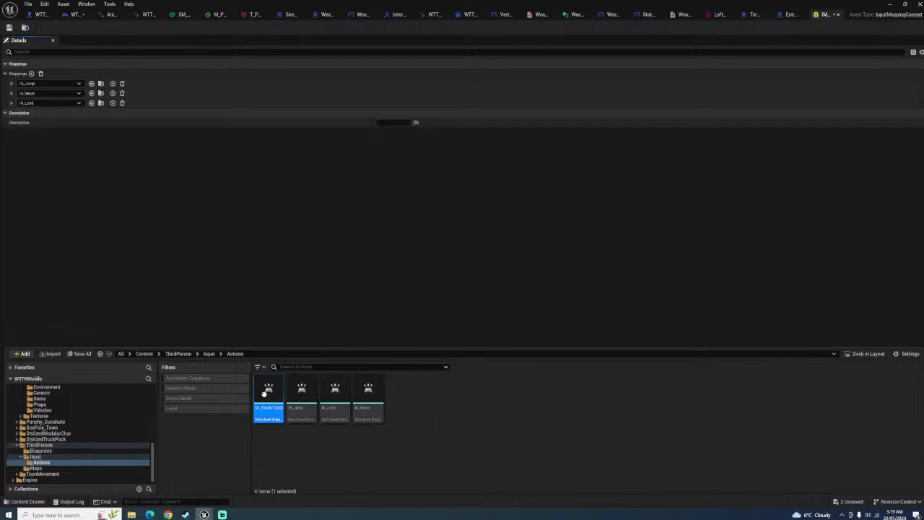
Open the IA_DoubleTouch input action, review its advanced and player mappable key settings, and add a Tap trigger to it
{"action": "double_click", "coordinate": [265, 390]}
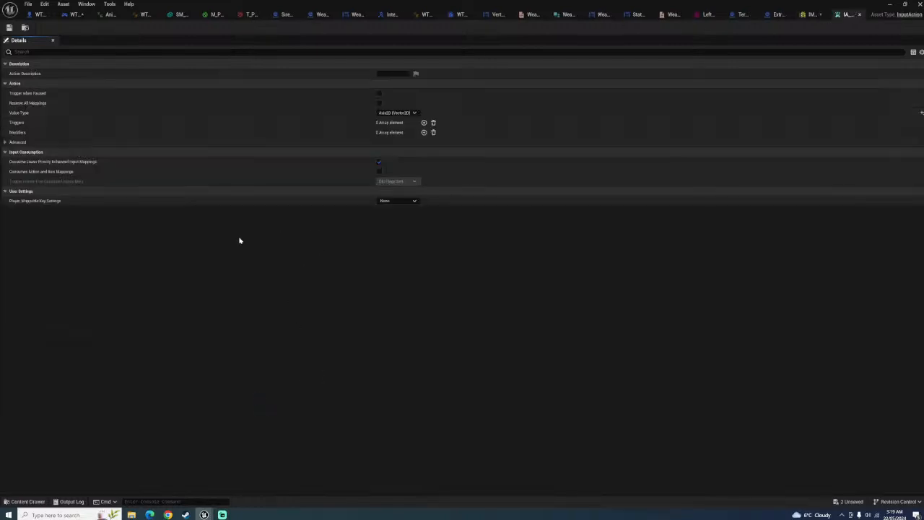
{"action": "left_click", "coordinate": [7, 142]}
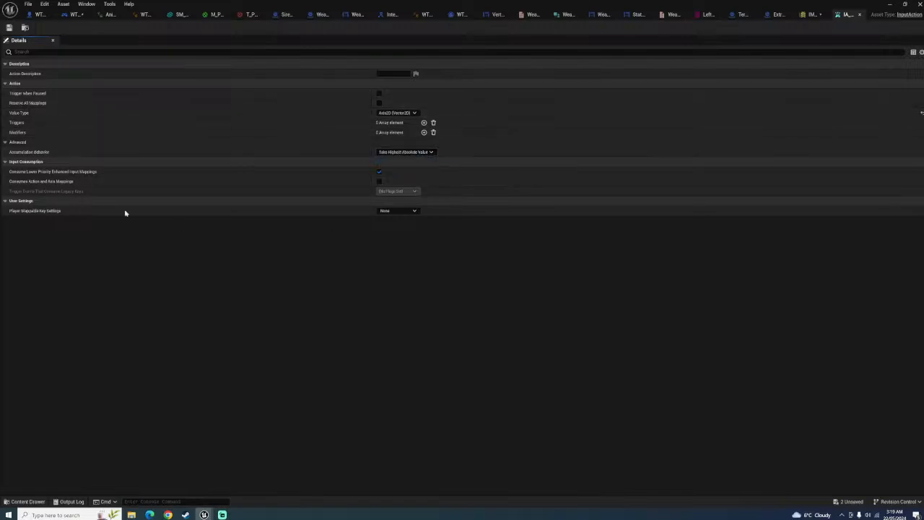
{"action": "left_click", "coordinate": [411, 210]}
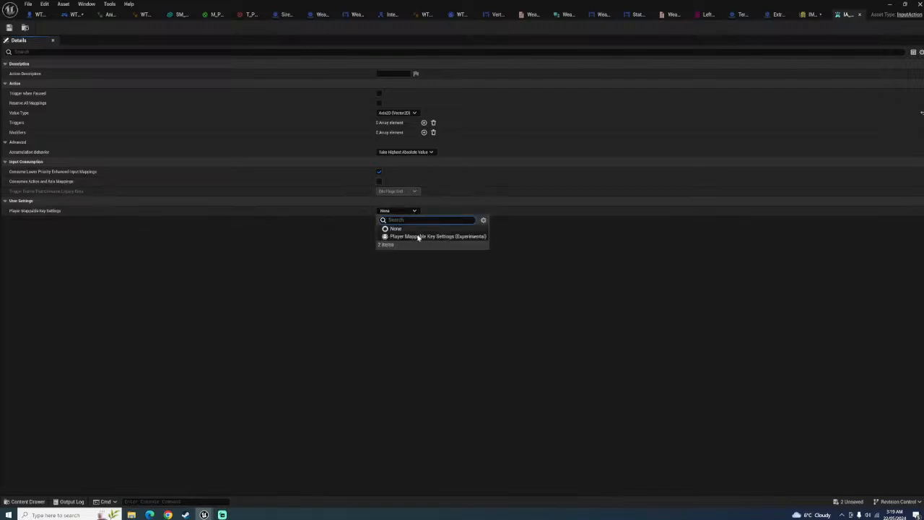
{"action": "left_click", "coordinate": [378, 289]}
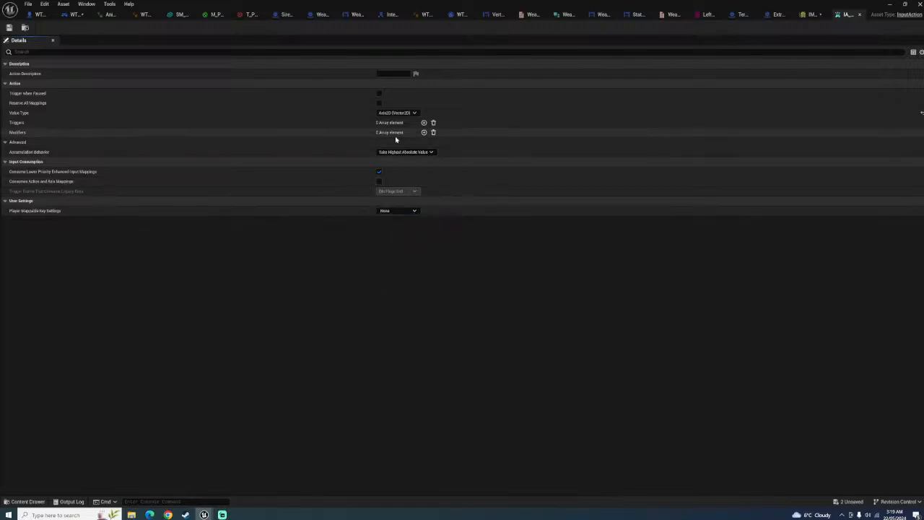
{"action": "left_click", "coordinate": [424, 123]}
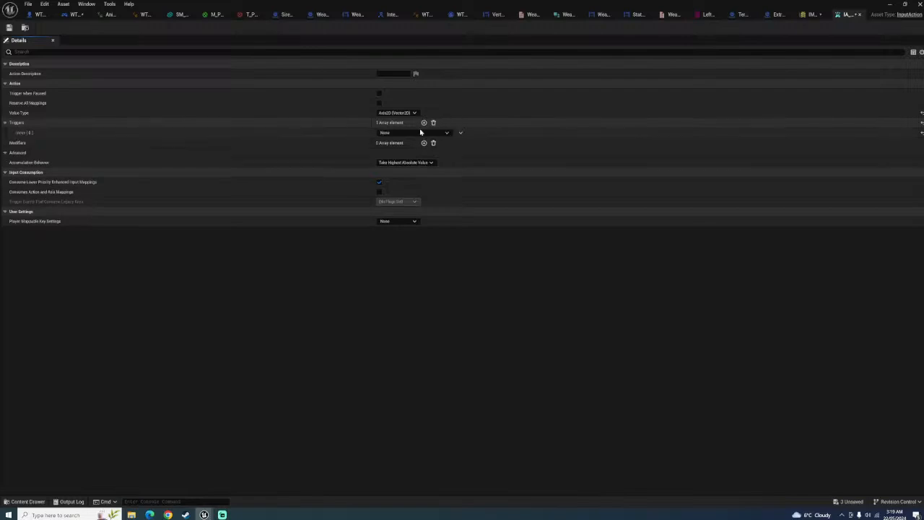
{"action": "left_click", "coordinate": [402, 133]}
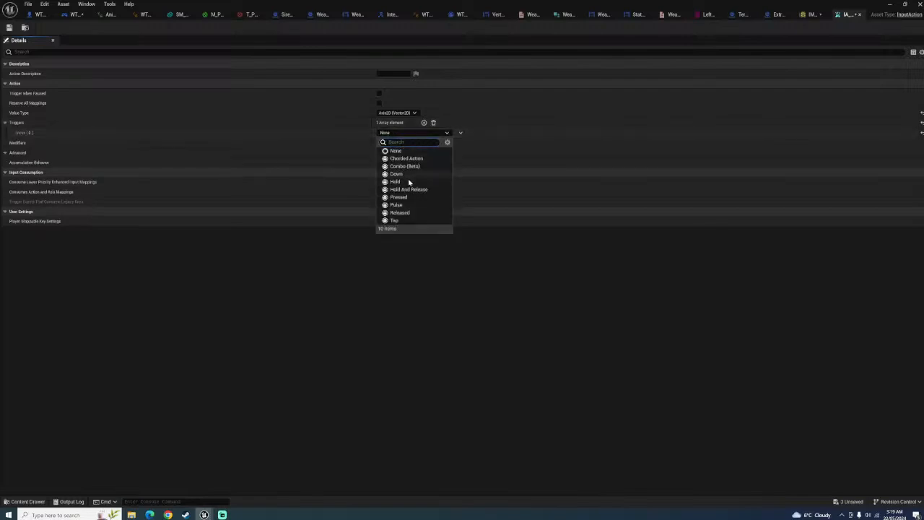
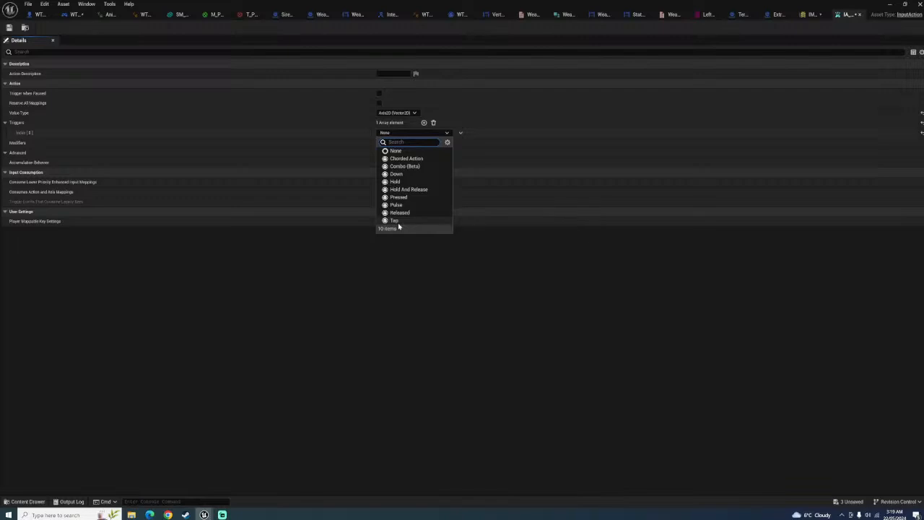
{"action": "left_click", "coordinate": [396, 221]}
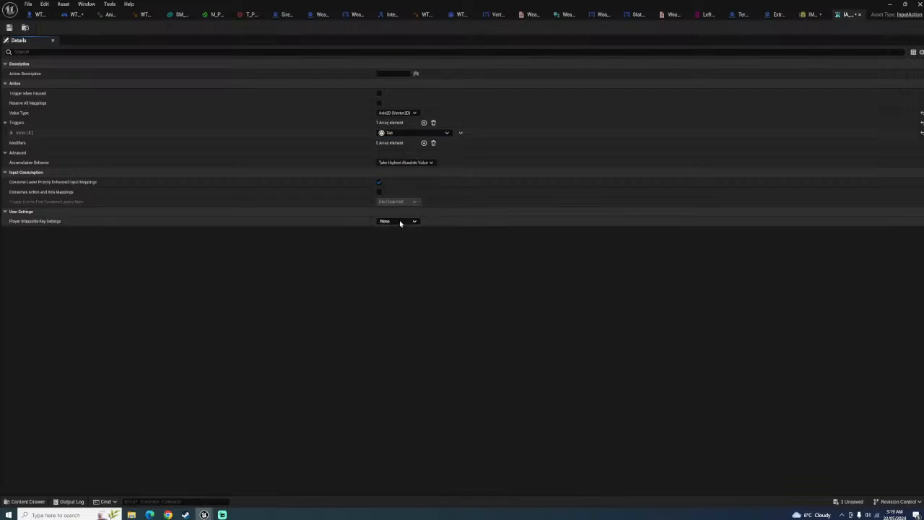
Add an empty modifier entry to IA_DoubleTouch, review the trigger types again, and close the asset to return to IMC_Default
{"action": "left_click", "coordinate": [423, 143]}
{"action": "left_click", "coordinate": [395, 153]}
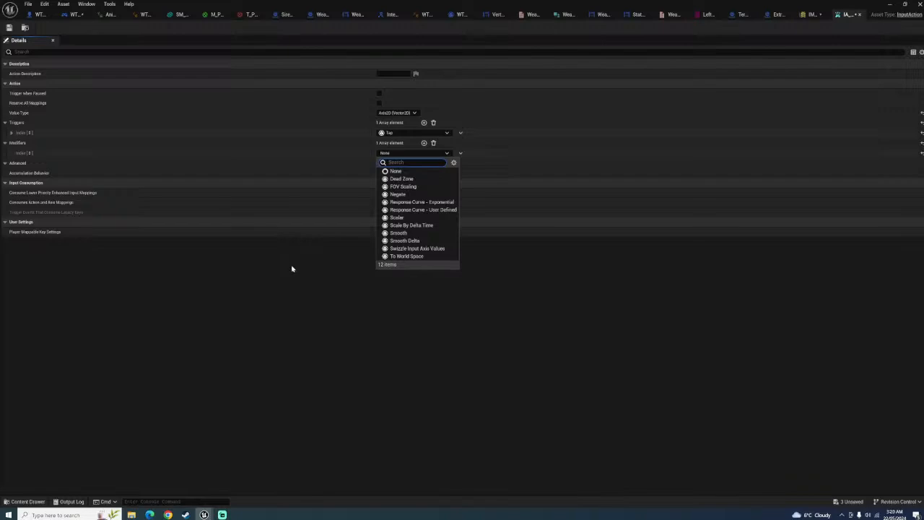
{"action": "left_click", "coordinate": [402, 132]}
{"action": "left_click", "coordinate": [402, 133]}
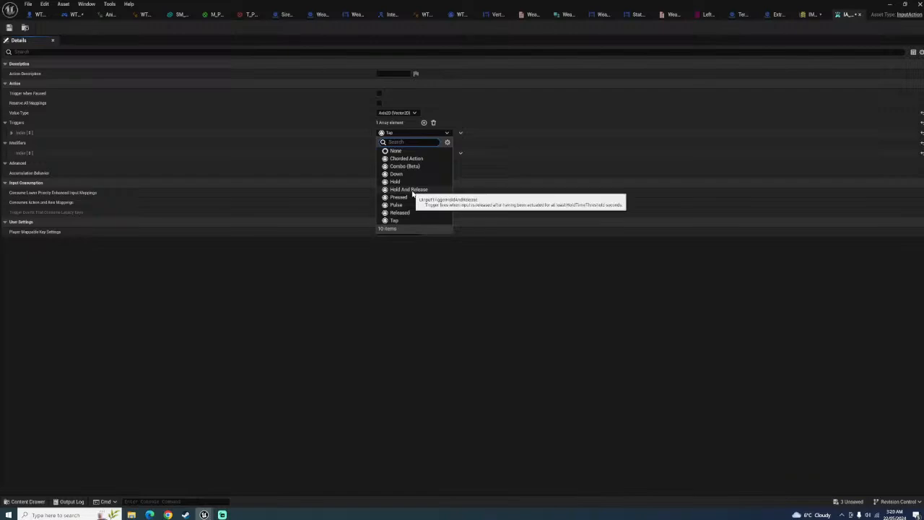
{"action": "left_click", "coordinate": [170, 253]}
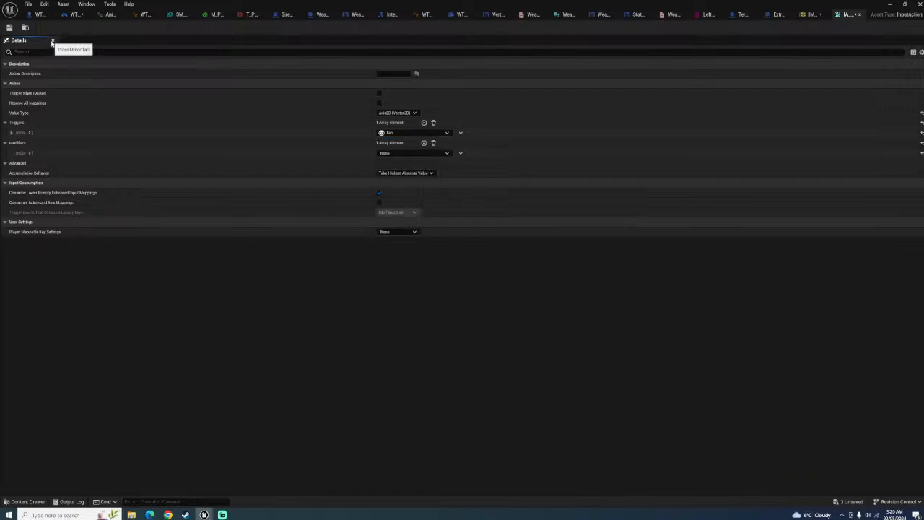
{"action": "left_click", "coordinate": [858, 15]}
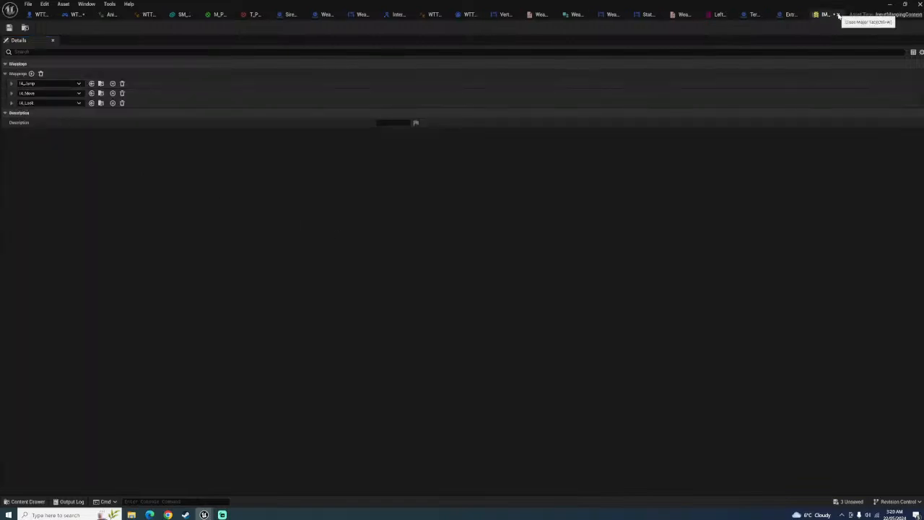
Add a new action mapping to IMC_Default and expand its unassigned key binding
{"action": "left_click", "coordinate": [11, 103]}
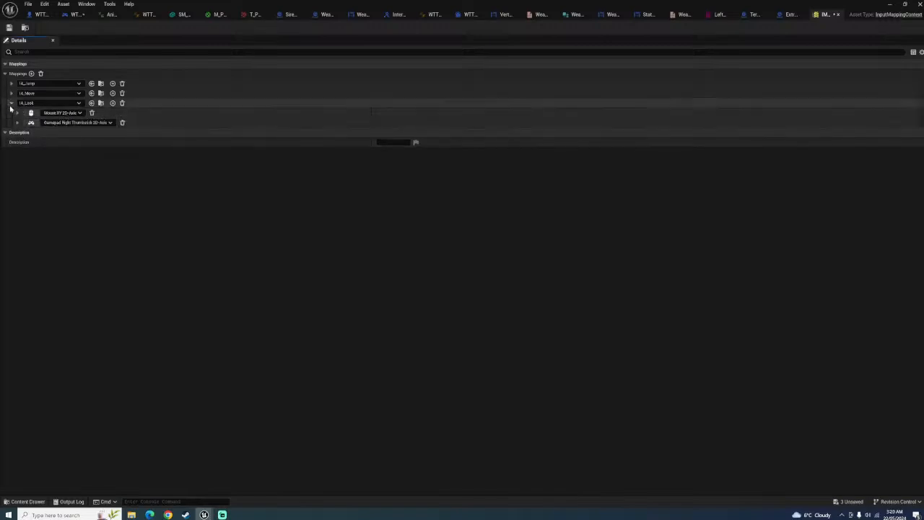
{"action": "left_click", "coordinate": [11, 104]}
{"action": "left_click", "coordinate": [32, 73]}
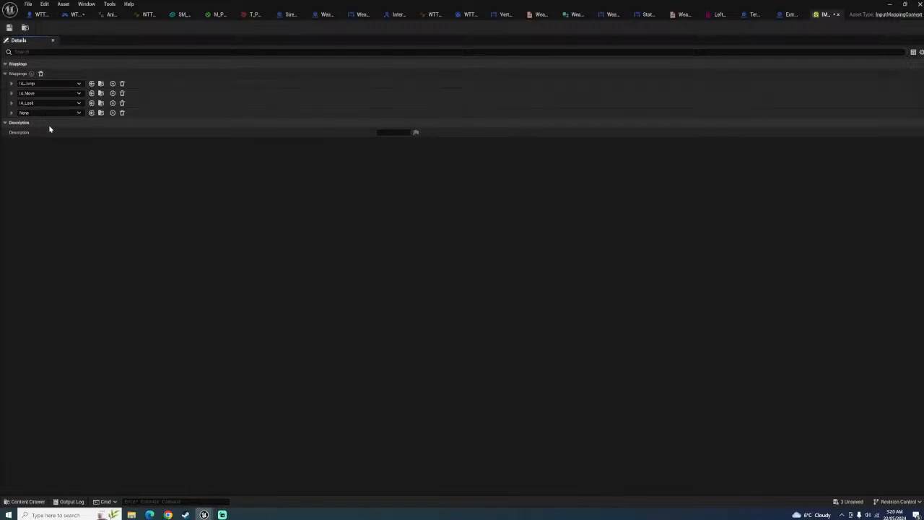
{"action": "left_click", "coordinate": [11, 114]}
{"action": "left_click", "coordinate": [59, 113]}
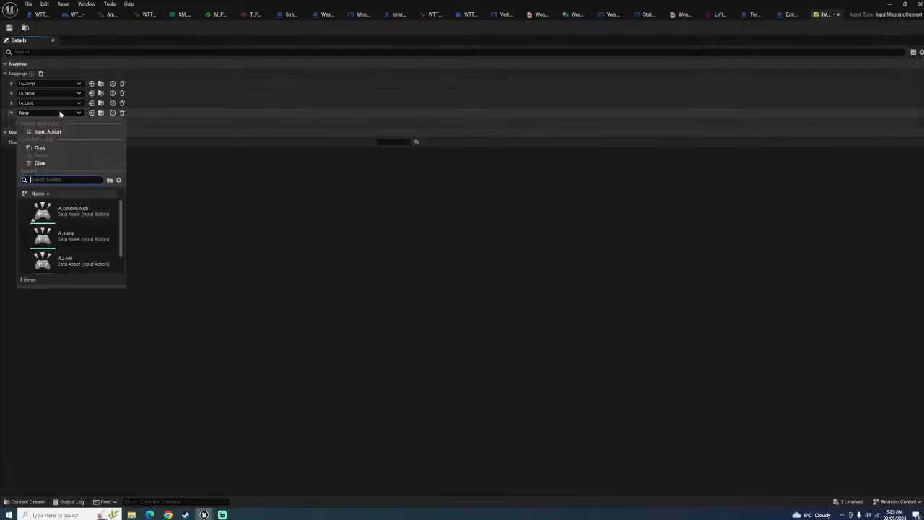
{"action": "left_click", "coordinate": [61, 114]}
{"action": "left_click", "coordinate": [17, 124]}
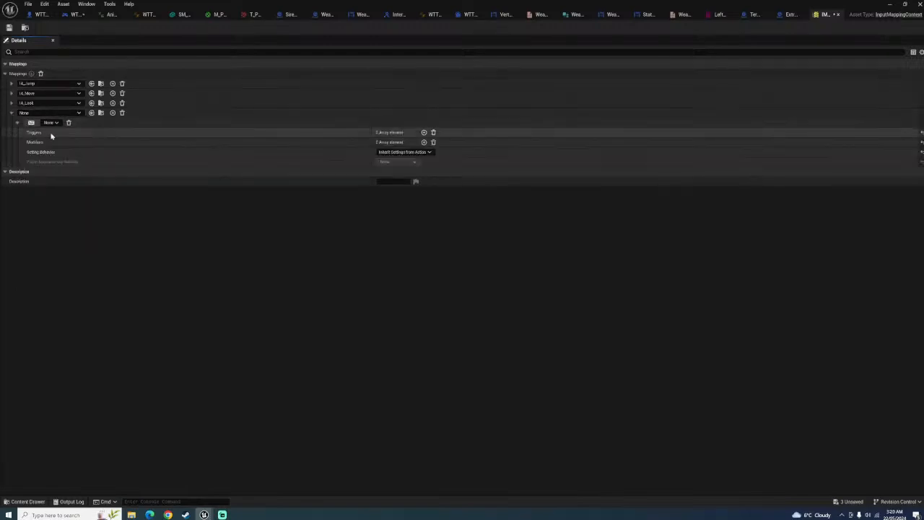
Review the setting behavior options of the new mapping's key binding and add an empty trigger entry to it
{"action": "left_click", "coordinate": [403, 153]}
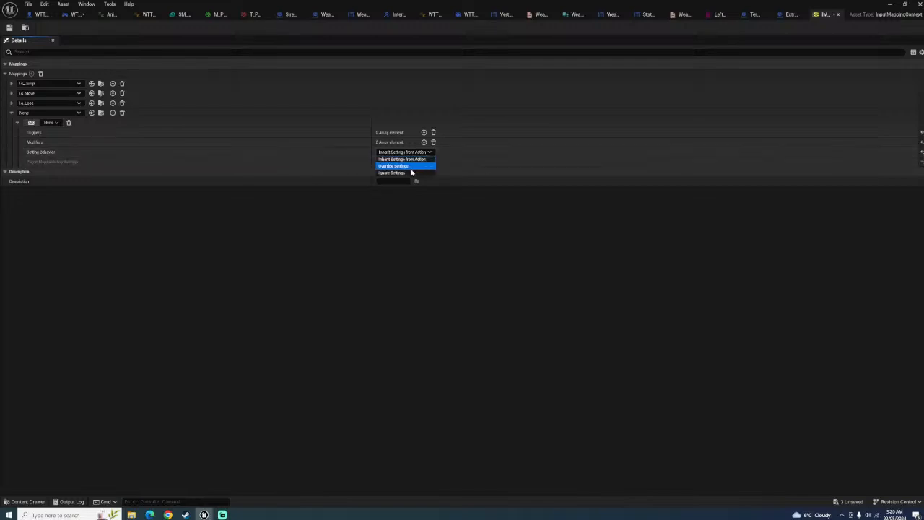
{"action": "left_click", "coordinate": [391, 202]}
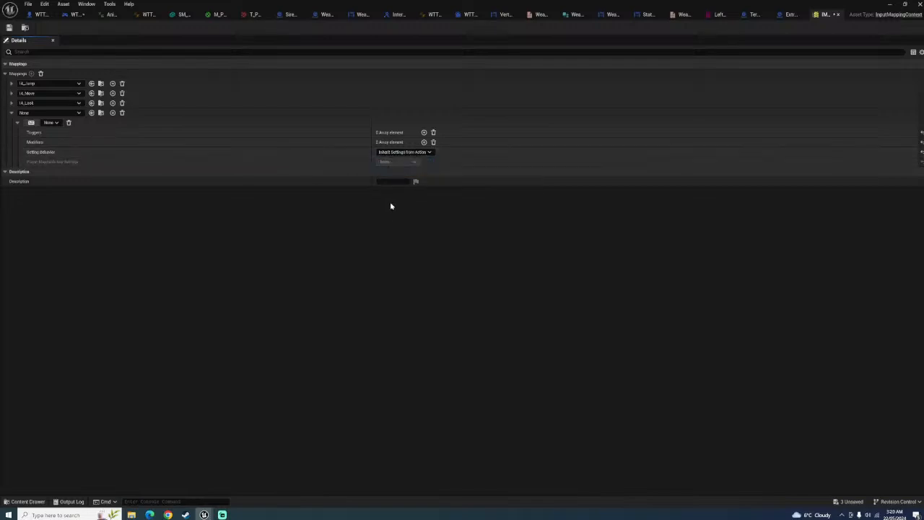
{"action": "left_click", "coordinate": [424, 133]}
{"action": "left_click", "coordinate": [407, 143]}
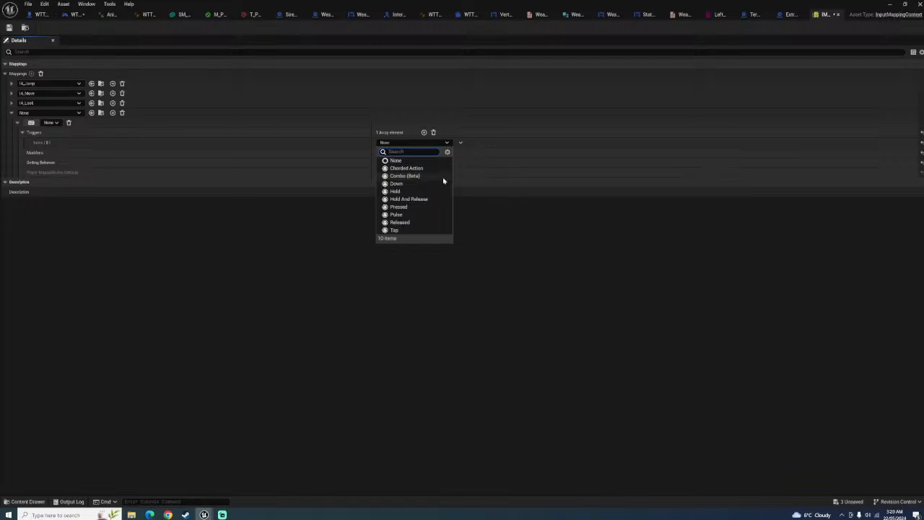
{"action": "left_click", "coordinate": [37, 118]}
Assign the IA_DoubleTouch input action to the new mapping in IMC_Default
{"action": "left_click", "coordinate": [30, 114]}
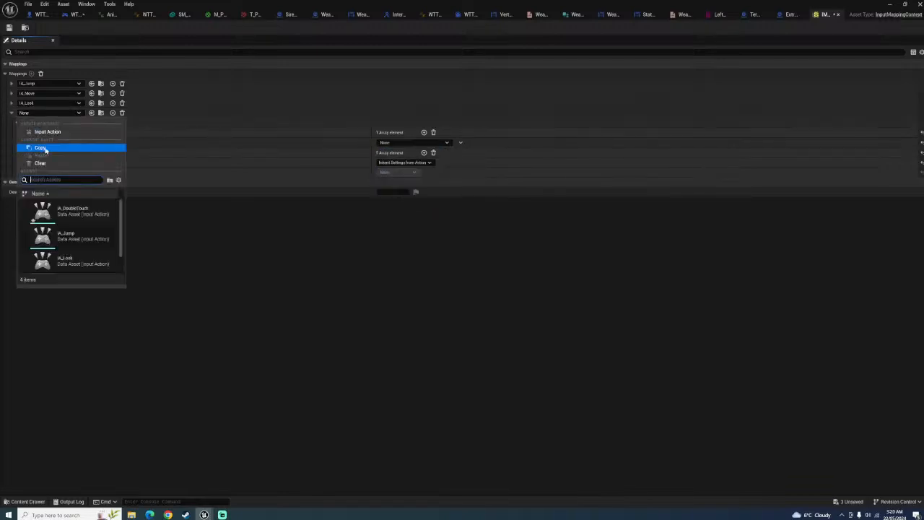
{"action": "scroll", "coordinate": [103, 236], "scroll_direction": "down", "scroll_amount": 1}
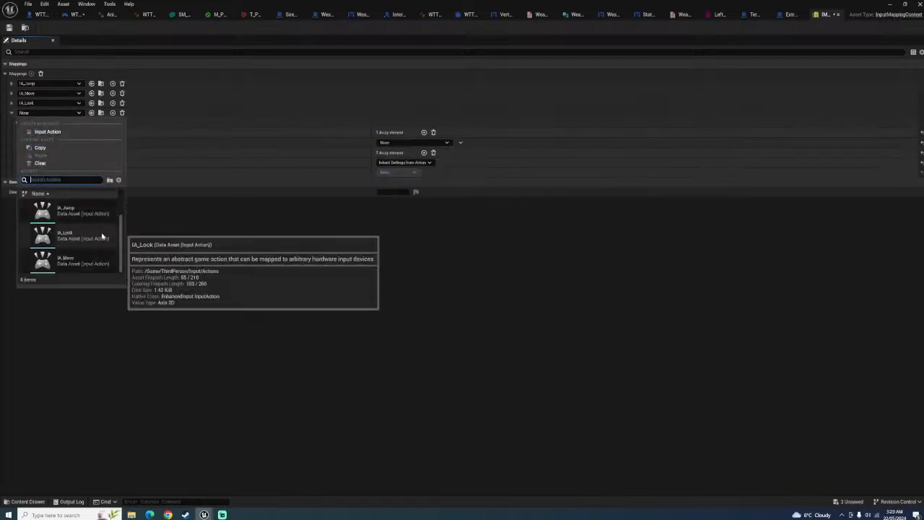
{"action": "scroll", "coordinate": [103, 236], "scroll_direction": "up", "scroll_amount": 1}
{"action": "left_click", "coordinate": [79, 211]}
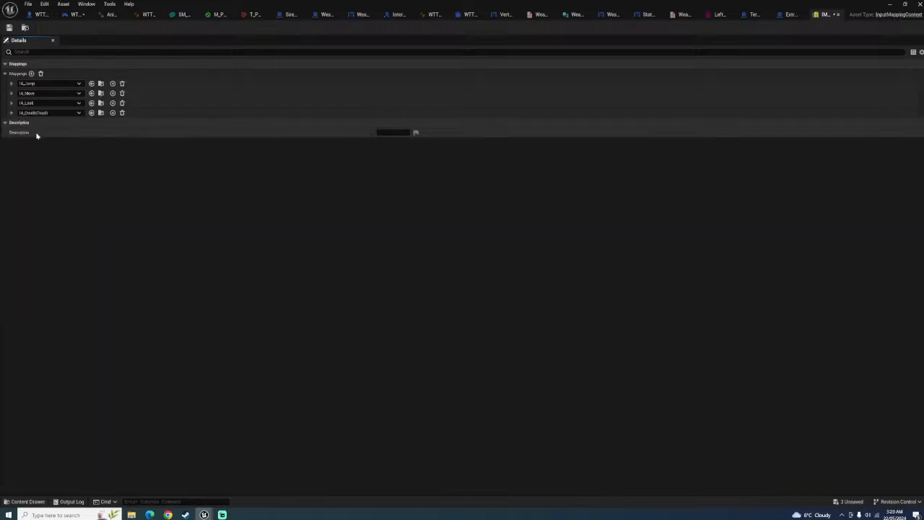
Examine the key binding of the IA_DoubleTouch mapping and the Tap trigger settings it inherits from the input action
{"action": "left_click", "coordinate": [10, 113]}
{"action": "left_click", "coordinate": [17, 123]}
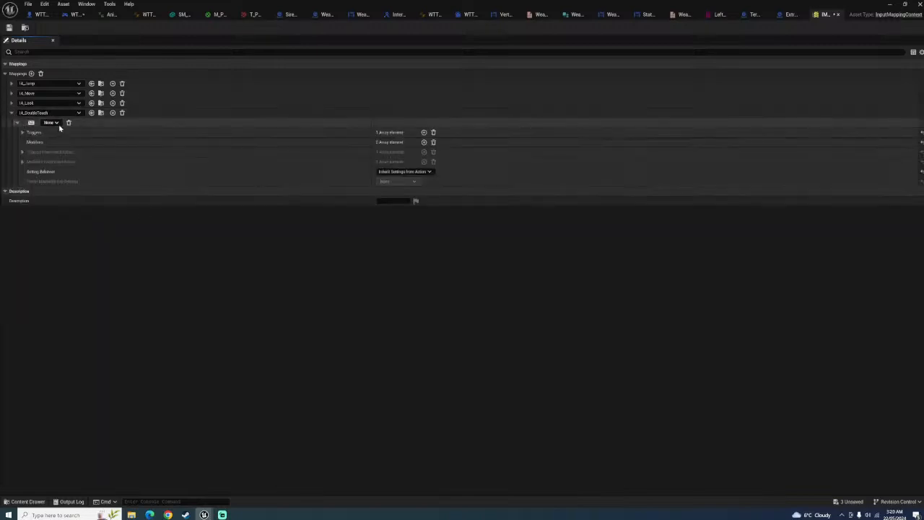
{"action": "left_click", "coordinate": [51, 122]}
{"action": "left_click", "coordinate": [268, 271]}
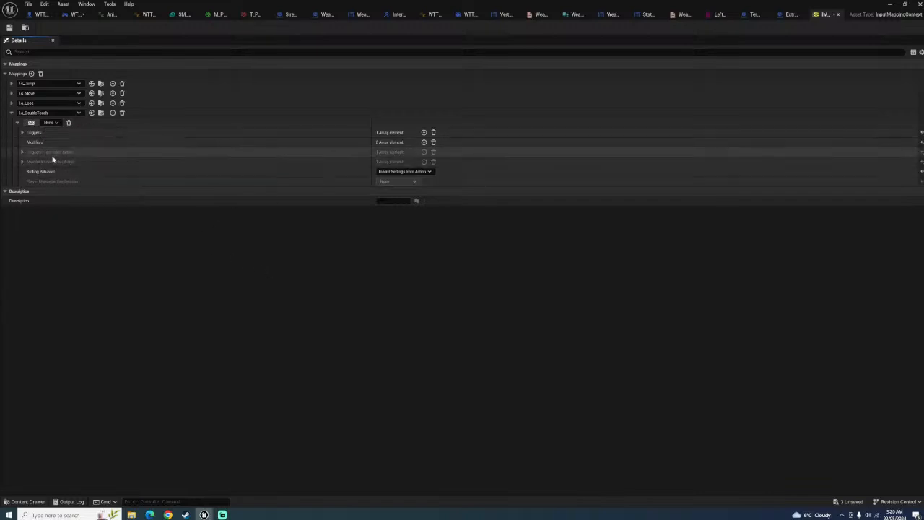
{"action": "left_click", "coordinate": [23, 152]}
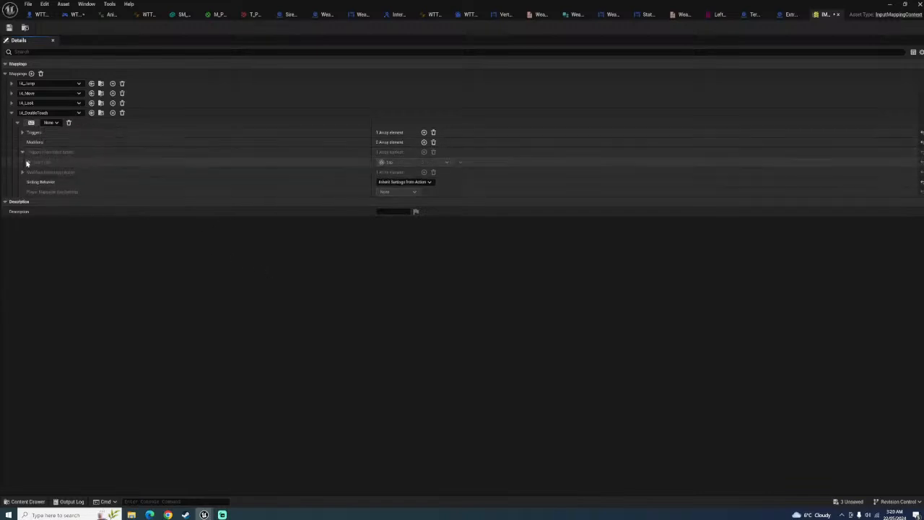
{"action": "left_click", "coordinate": [29, 163]}
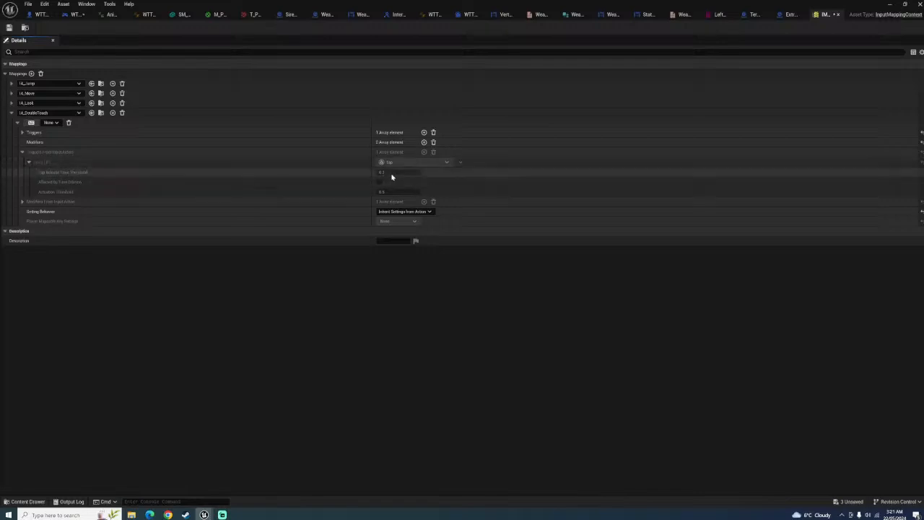
Set the trigger of the IA_DoubleTouch mapping's key to Released and expand its trigger settings
{"action": "left_click", "coordinate": [22, 201]}
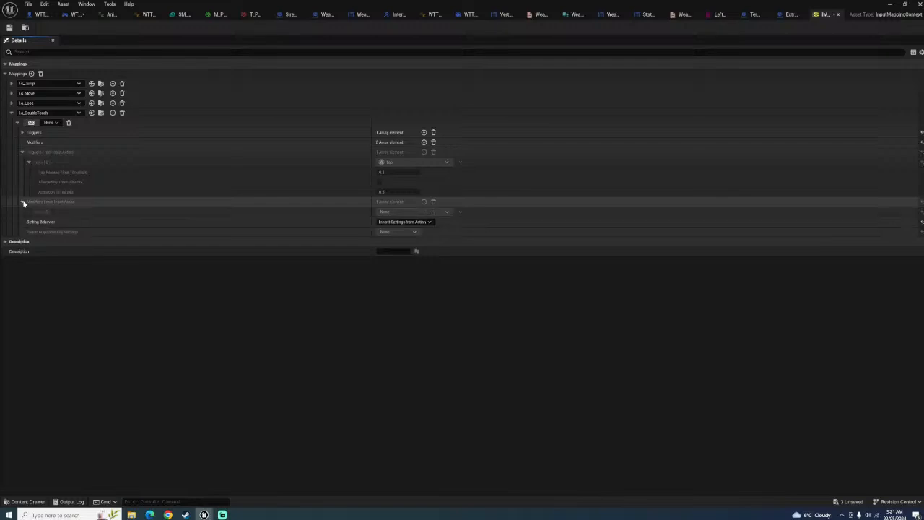
{"action": "left_click", "coordinate": [22, 201]}
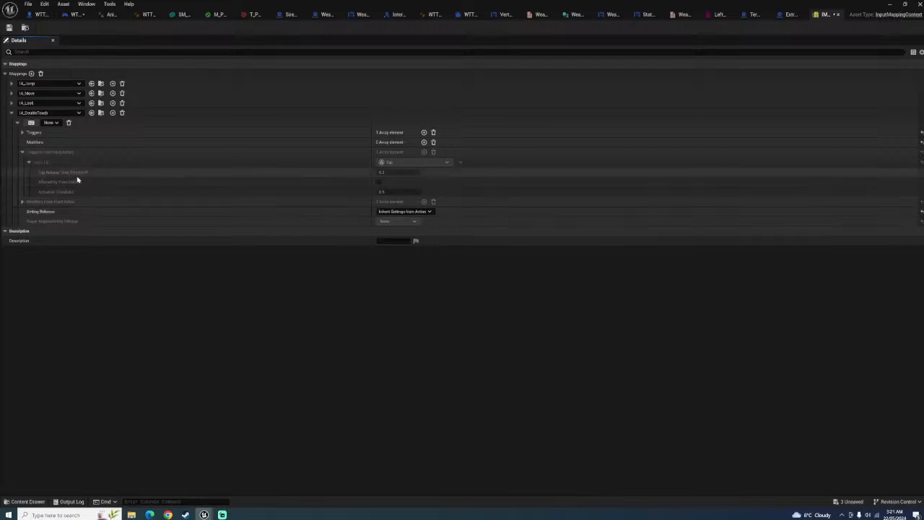
{"action": "left_click", "coordinate": [22, 133]}
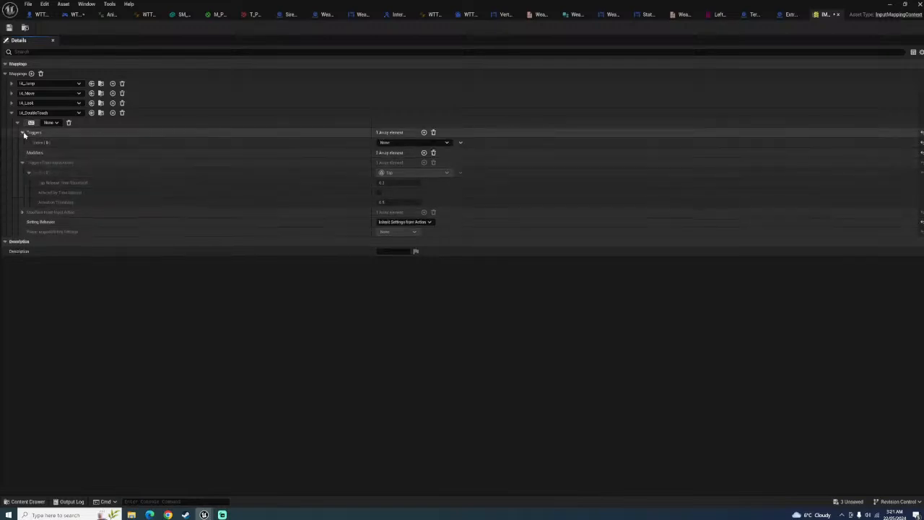
{"action": "left_click", "coordinate": [412, 142]}
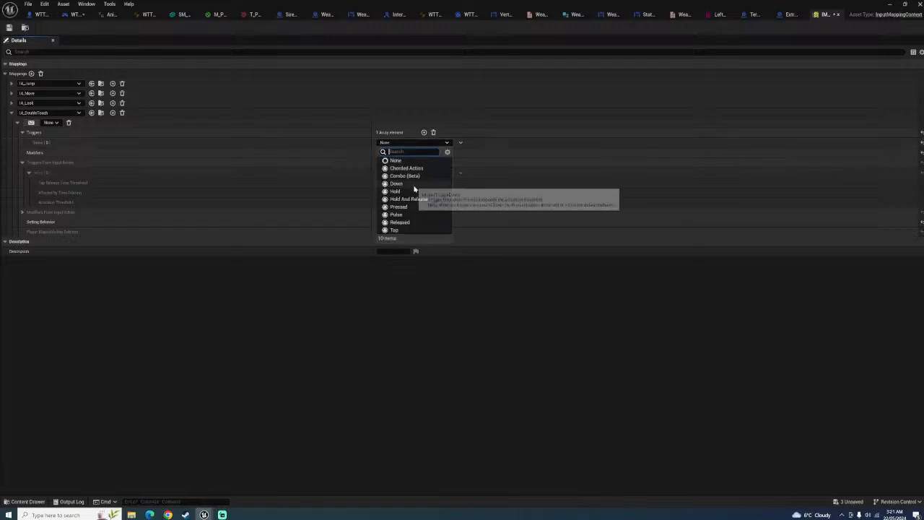
{"action": "left_click", "coordinate": [414, 224]}
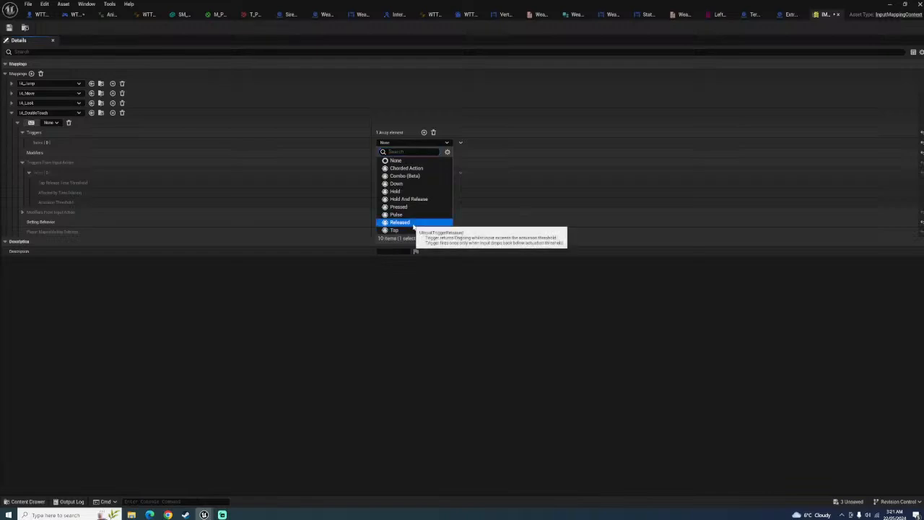
{"action": "left_click", "coordinate": [29, 142]}
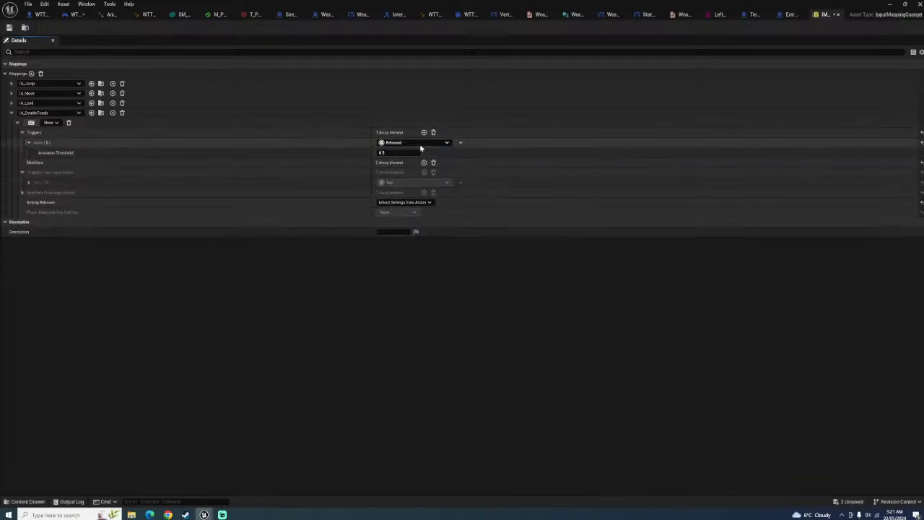
Delete the IA_DoubleTouch mapping and close the input mapping context
{"action": "left_click", "coordinate": [122, 113]}
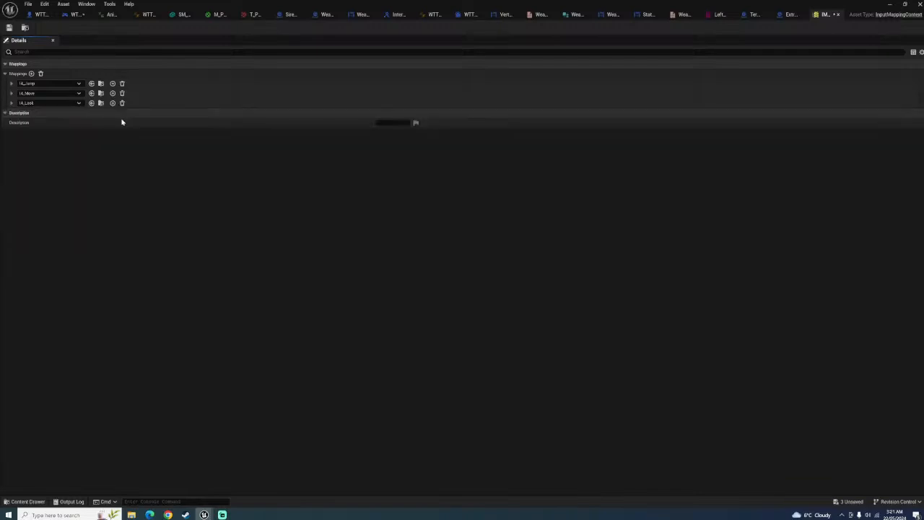
{"action": "left_click", "coordinate": [838, 15]}
Compile the ExtractionActor blueprint and review its overlap, branch, delay and open-level nodes
{"action": "left_click", "coordinate": [282, 186]}
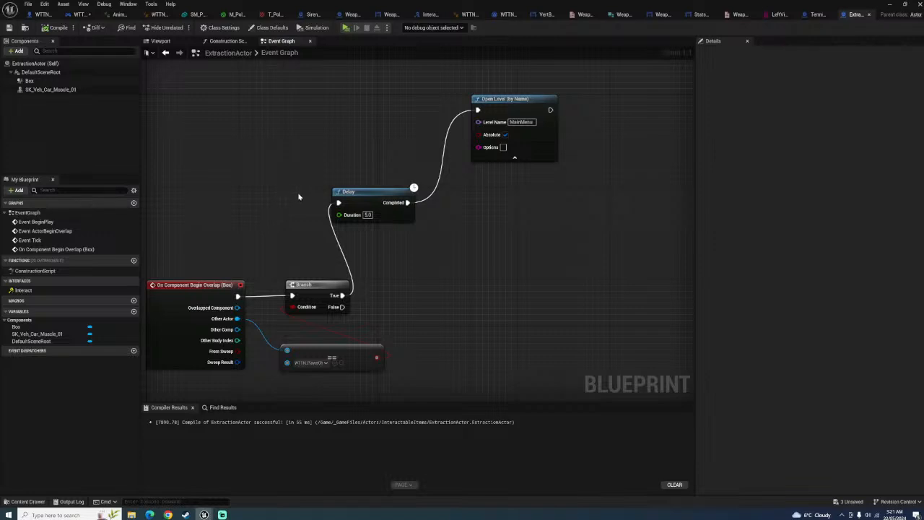
{"action": "right_click_drag", "start_coordinate": [272, 201], "coordinate": [289, 172]}
{"action": "left_click", "coordinate": [57, 28]}
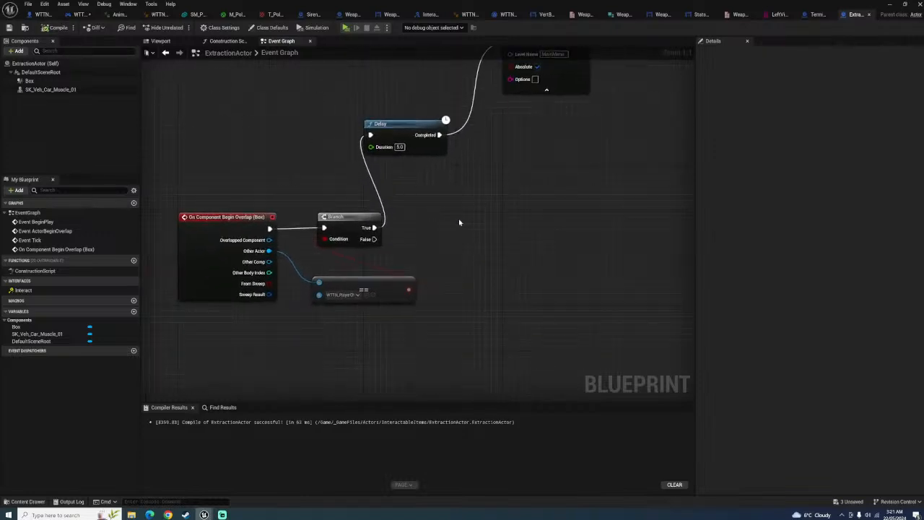
{"action": "right_click_drag", "start_coordinate": [471, 195], "coordinate": [444, 229]}
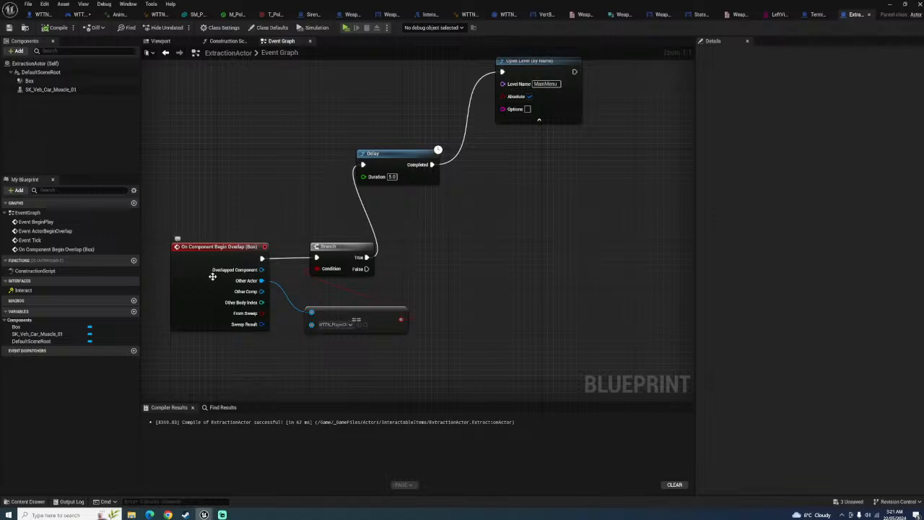
{"action": "right_click_drag", "start_coordinate": [233, 153], "coordinate": [244, 131]}
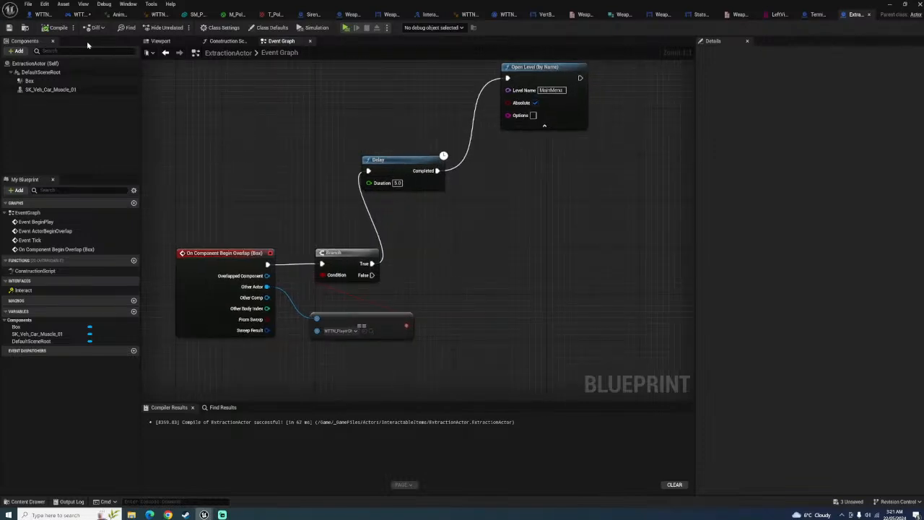
Switch to the WTTNMOB_PC blueprint and browse the project content to the _GameFiles/UI folder
{"action": "left_click", "coordinate": [80, 13]}
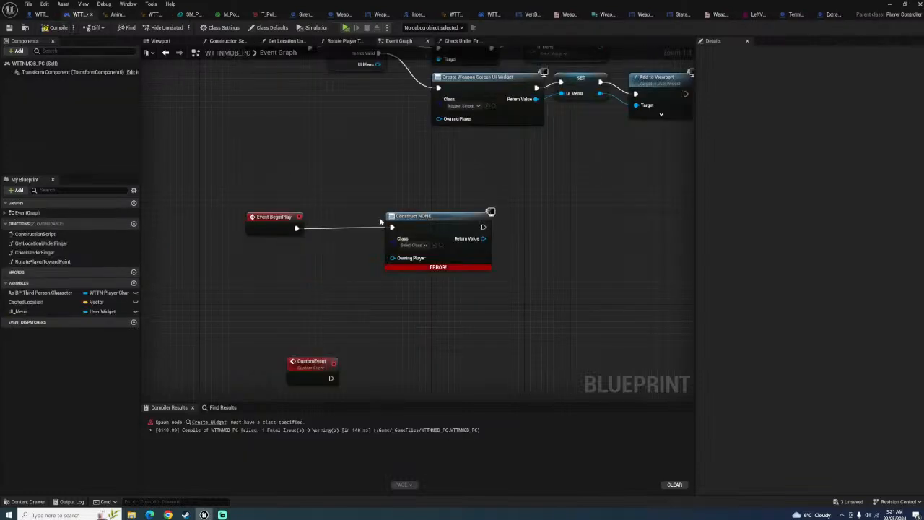
{"action": "left_click", "coordinate": [28, 501]}
{"action": "left_click", "coordinate": [144, 377]}
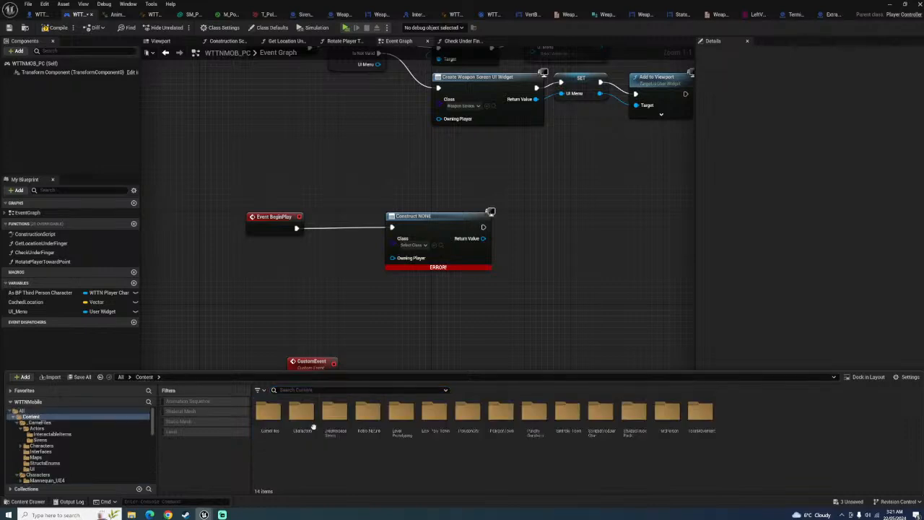
{"action": "double_click", "coordinate": [269, 419]}
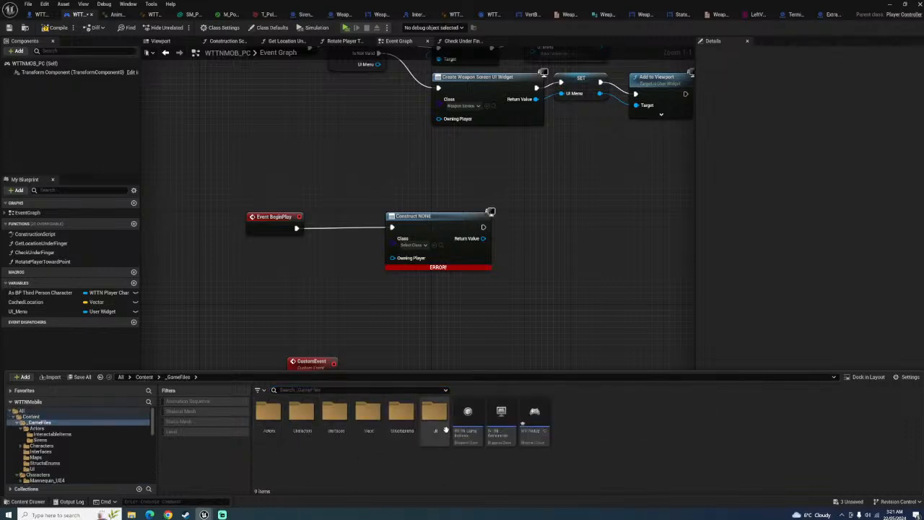
{"action": "double_click", "coordinate": [433, 415]}
Create a new folder named GameplayHud inside the UI folder and open it
{"action": "right_click", "coordinate": [437, 454]}
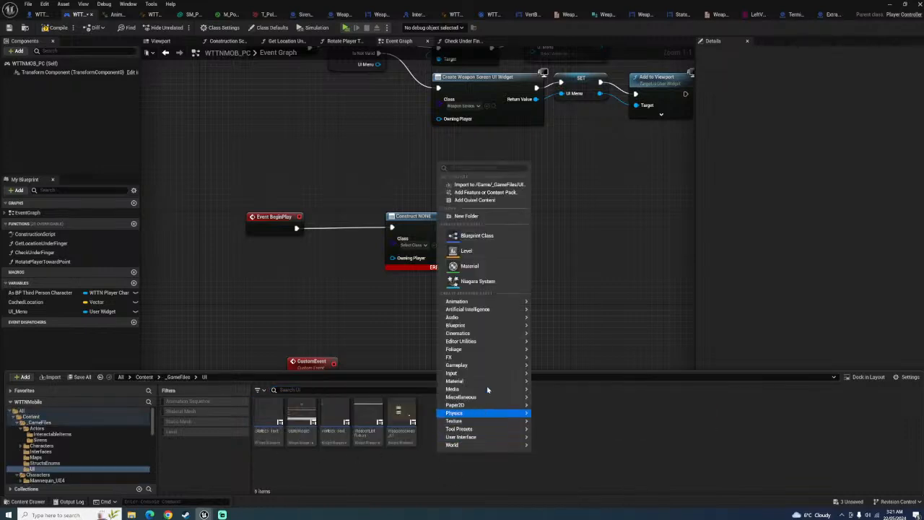
{"action": "left_click", "coordinate": [467, 216]}
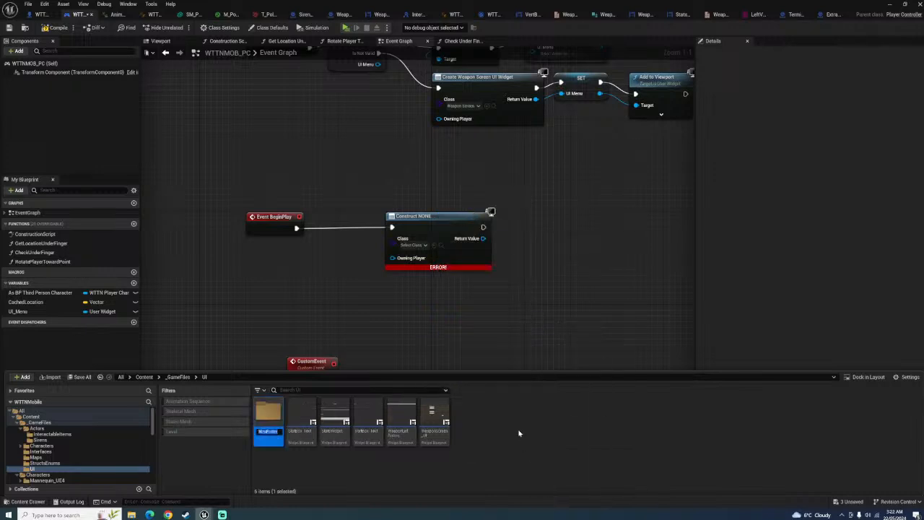
{"action": "type", "text": "R"}
{"action": "type", "text": "ameplayHud"}
{"action": "key", "text": "Return"}
{"action": "key", "text": "Return"}
Create a widget blueprint with UserWidget as parent class, name it WTTNHUD, and open it for editing
{"action": "right_click", "coordinate": [385, 434]}
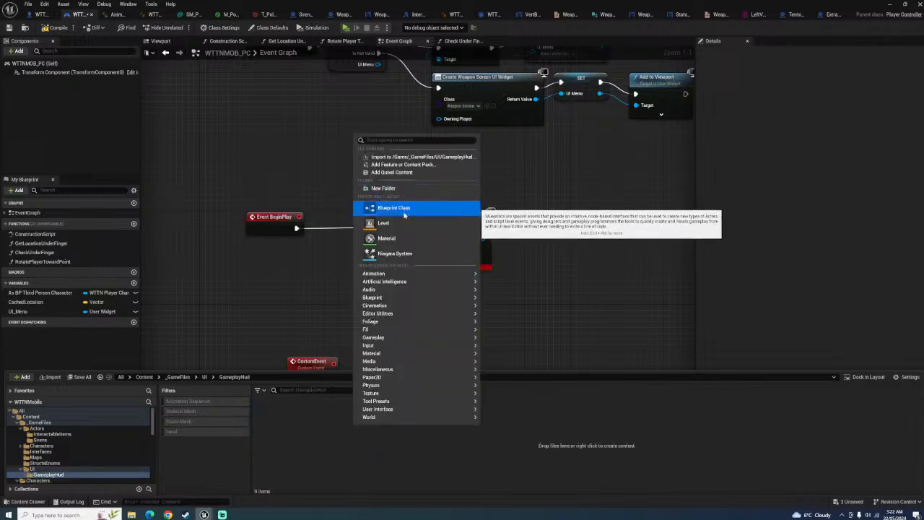
{"action": "mouse_move", "coordinate": [418, 409]}
{"action": "left_click", "coordinate": [525, 481]}
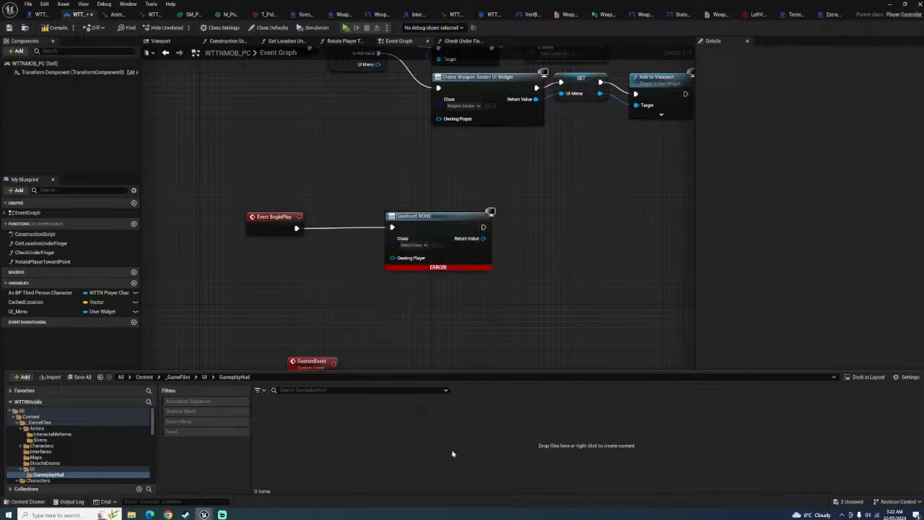
{"action": "scroll", "coordinate": [405, 300], "scroll_direction": "down", "scroll_amount": 5}
{"action": "scroll", "coordinate": [413, 299], "scroll_direction": "up", "scroll_amount": 6}
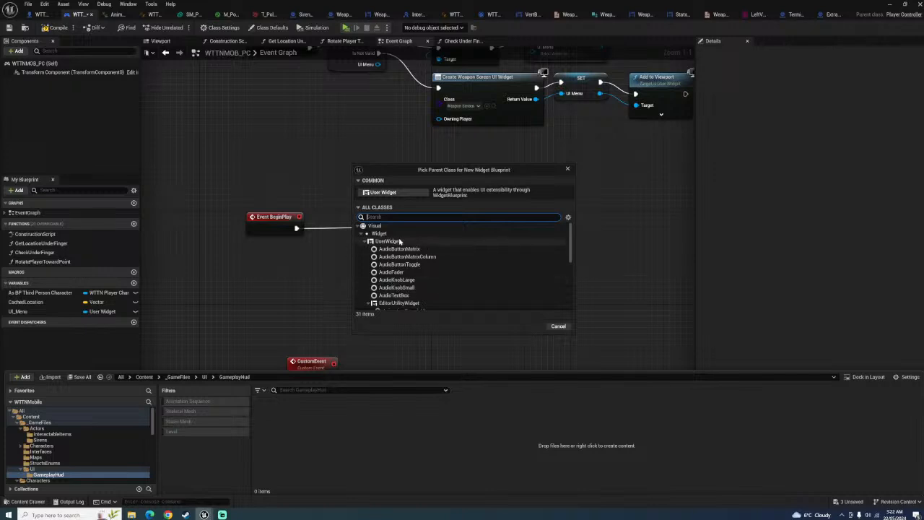
{"action": "left_click", "coordinate": [388, 240]}
{"action": "left_click", "coordinate": [531, 326]}
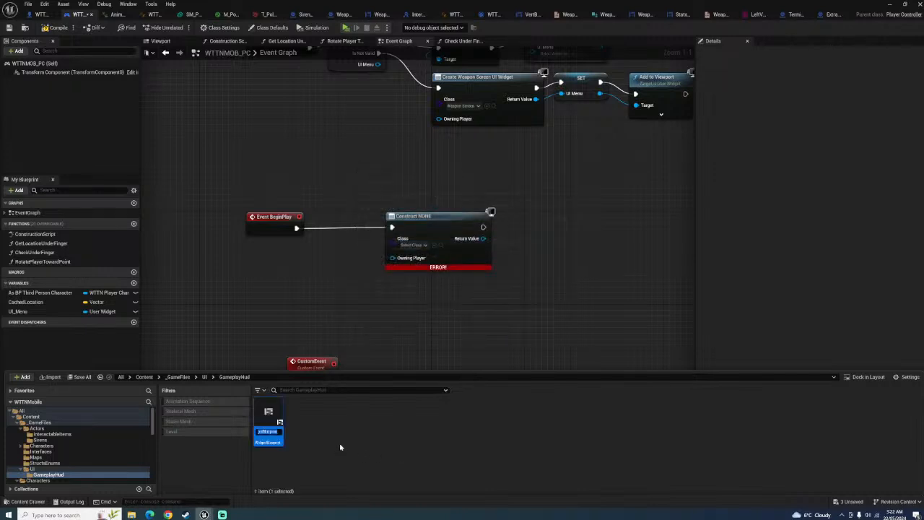
{"action": "type", "text": "WTTNHUD"}
{"action": "key", "text": "Return"}
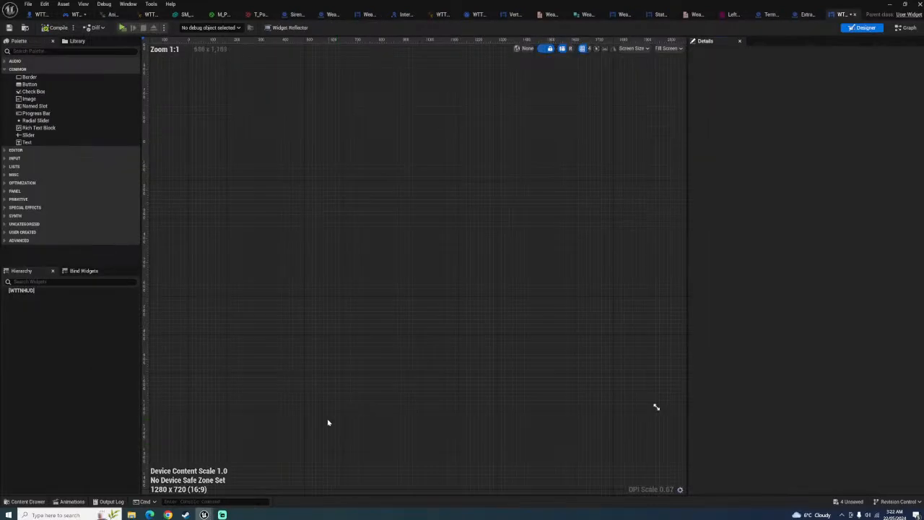
Find the Canvas Panel widget in the palette and add it to the WTTNHUD layout
{"action": "left_click", "coordinate": [29, 51]}
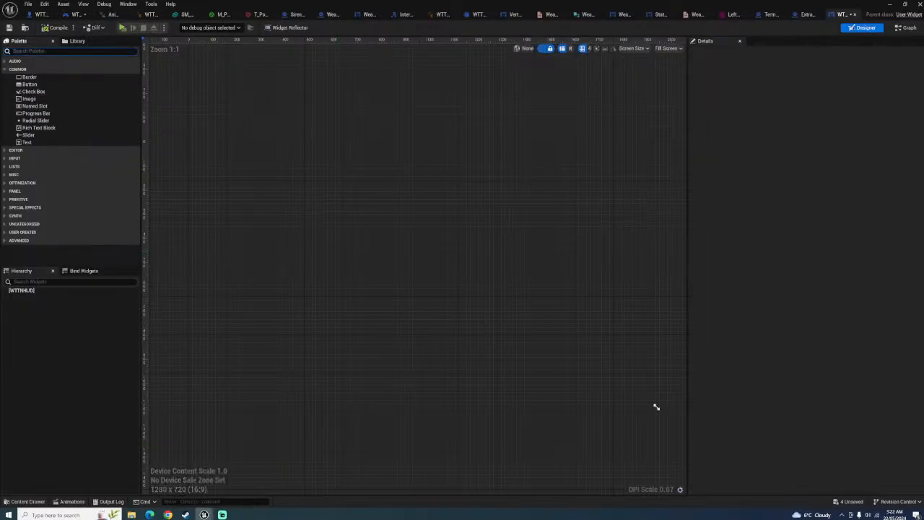
{"action": "type", "text": "v"}
{"action": "key", "text": "BackSpace"}
{"action": "type", "text": "canvas"}
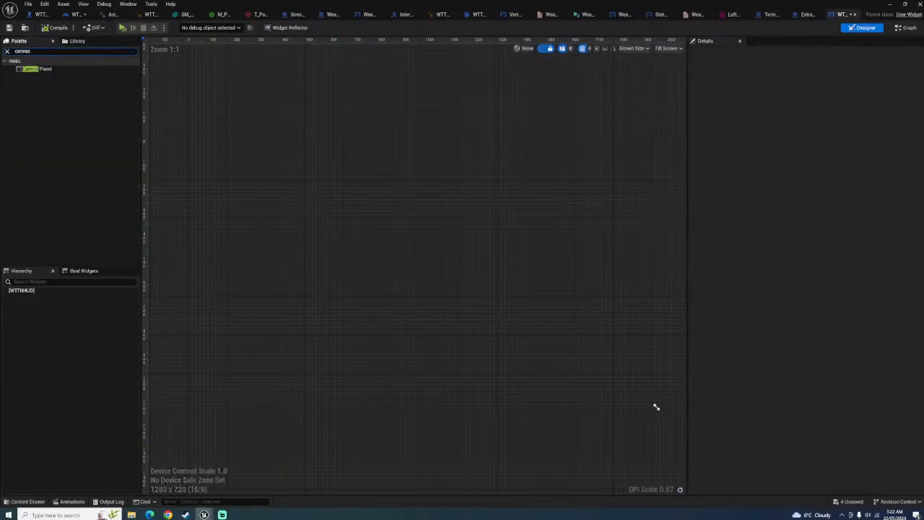
{"action": "left_click_drag", "start_coordinate": [40, 69], "coordinate": [392, 230]}
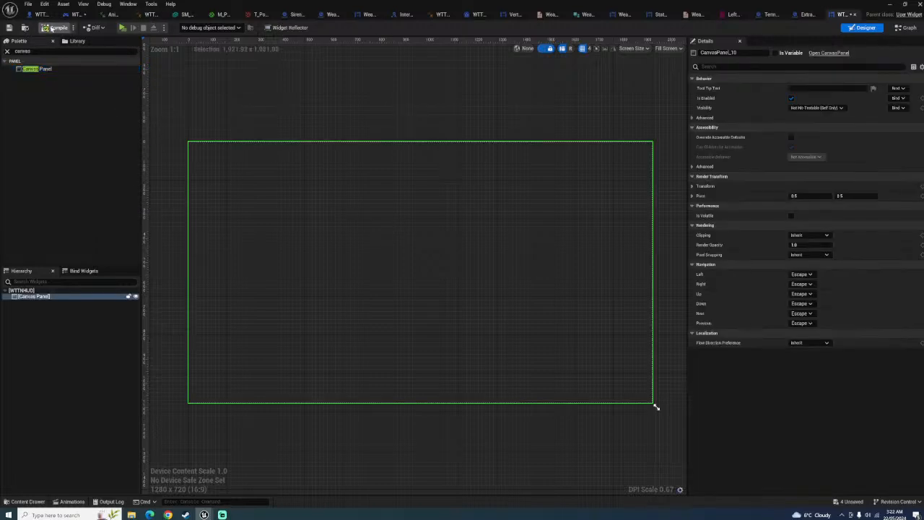
Add a Button to the canvas's lower-right area at about X 1680, Y 828 and make it non-focusable
{"action": "left_click", "coordinate": [8, 52]}
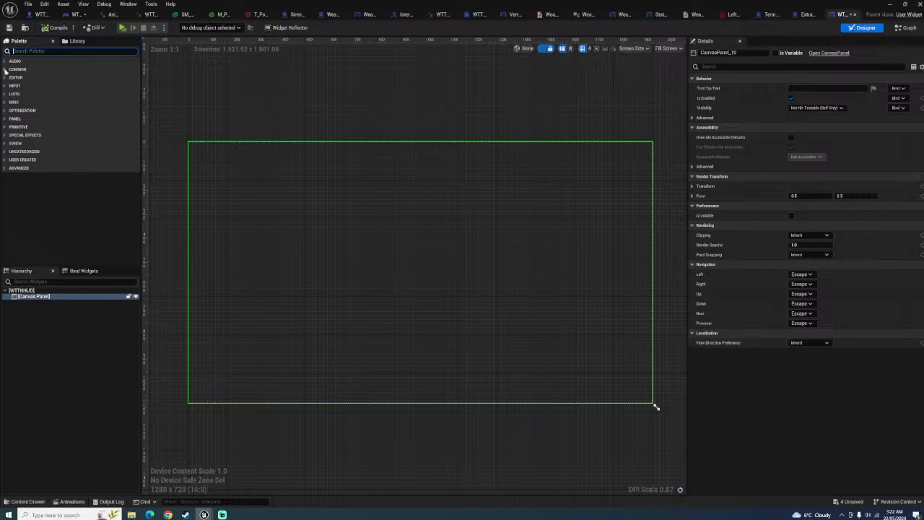
{"action": "left_click", "coordinate": [5, 69]}
{"action": "left_click_drag", "start_coordinate": [29, 84], "coordinate": [594, 343]}
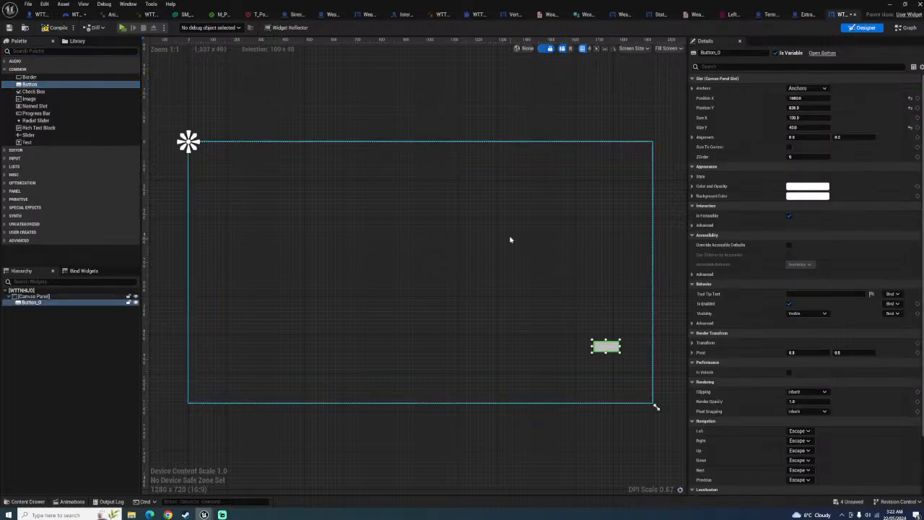
{"action": "left_click", "coordinate": [510, 239]}
{"action": "left_click", "coordinate": [603, 346]}
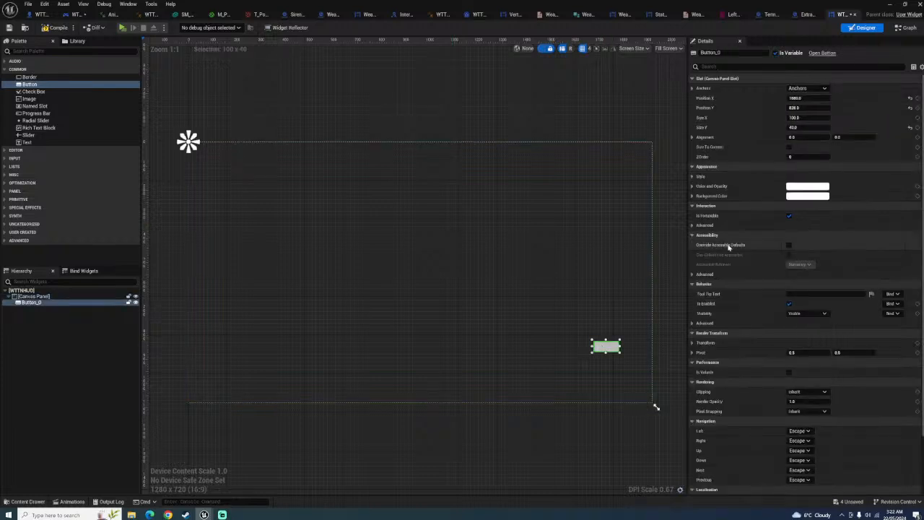
{"action": "left_click", "coordinate": [790, 215]}
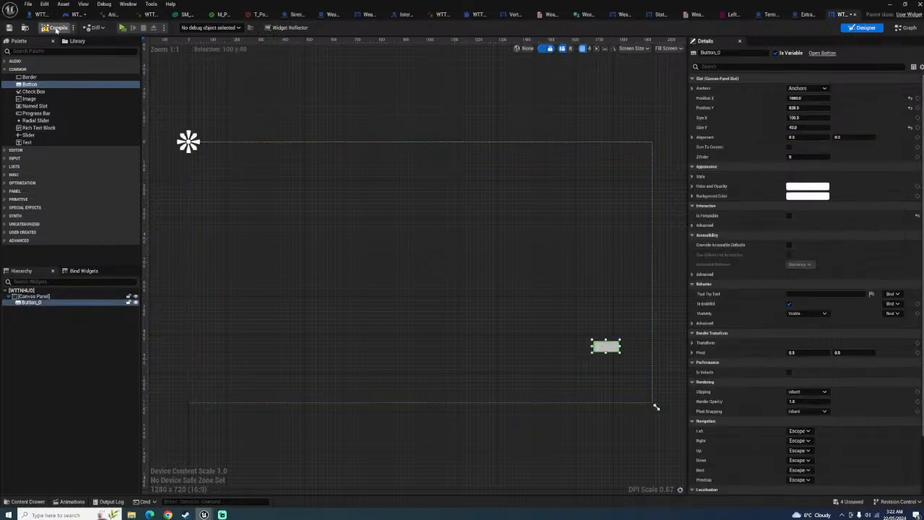
Move the button up and left to about X 1500, Y 628 and anchor it to the canvas centre
{"action": "left_click_drag", "start_coordinate": [605, 347], "coordinate": [562, 304]}
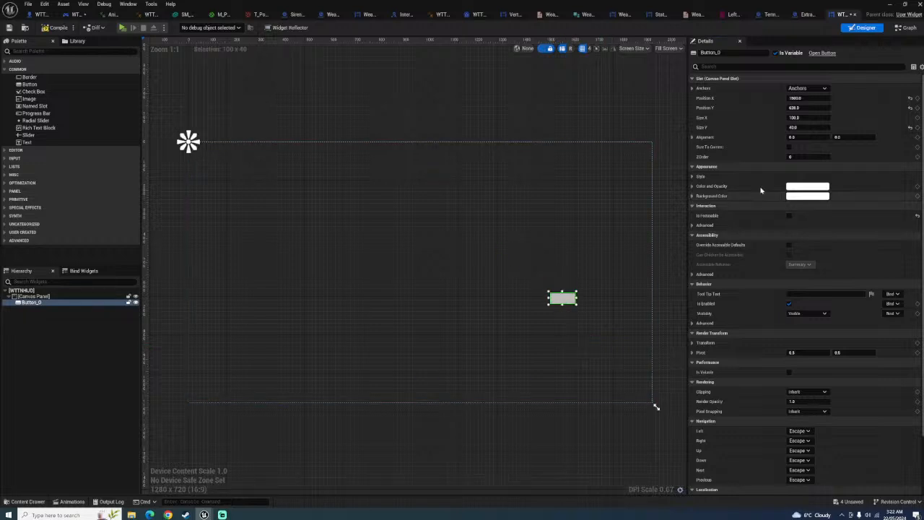
{"action": "left_click", "coordinate": [805, 88]}
{"action": "left_click", "coordinate": [826, 131]}
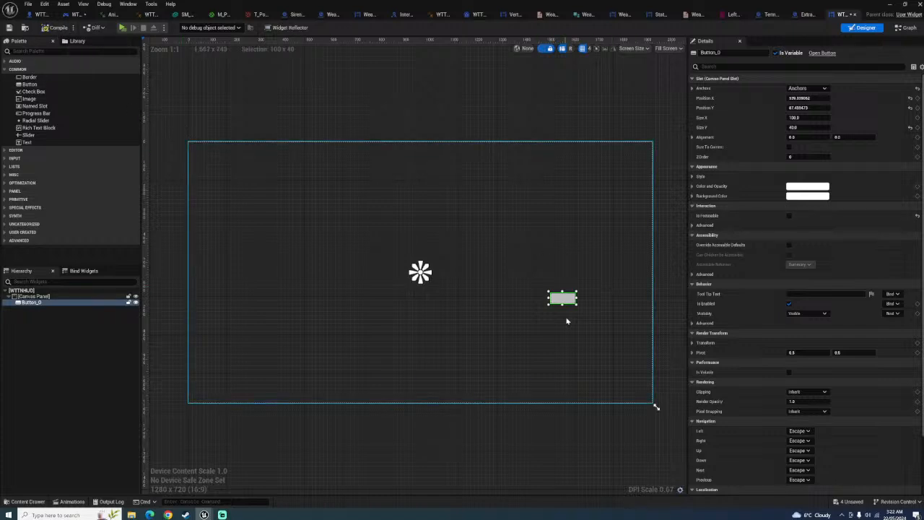
Stretch the button to about 104 tall and place a Text widget inside it reading "Shoot"
{"action": "mouse_move", "coordinate": [563, 305]}
{"action": "left_mouse_down"}
{"action": "mouse_move", "coordinate": [563, 334]}
{"action": "mouse_move", "coordinate": [563, 320]}
{"action": "left_mouse_up"}
{"action": "left_click_drag", "start_coordinate": [31, 145], "coordinate": [563, 306]}
{"action": "left_click", "coordinate": [581, 310]}
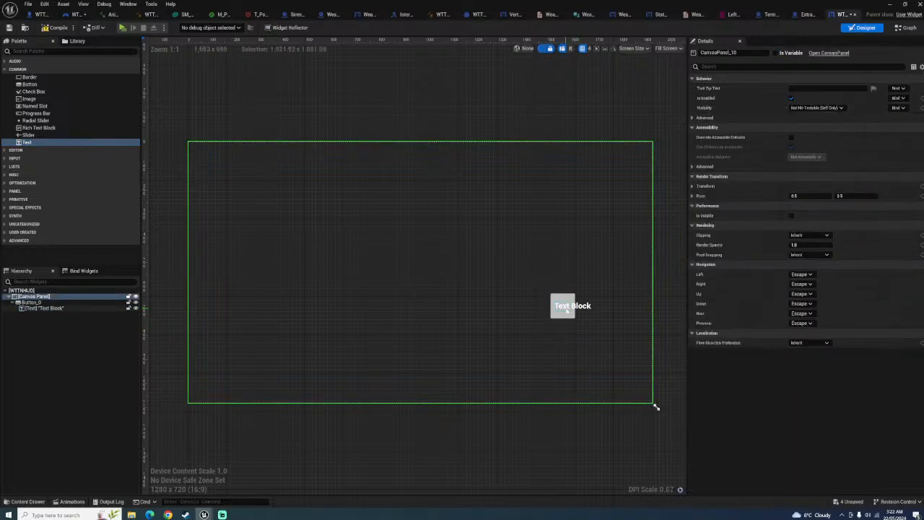
{"action": "left_click", "coordinate": [567, 307]}
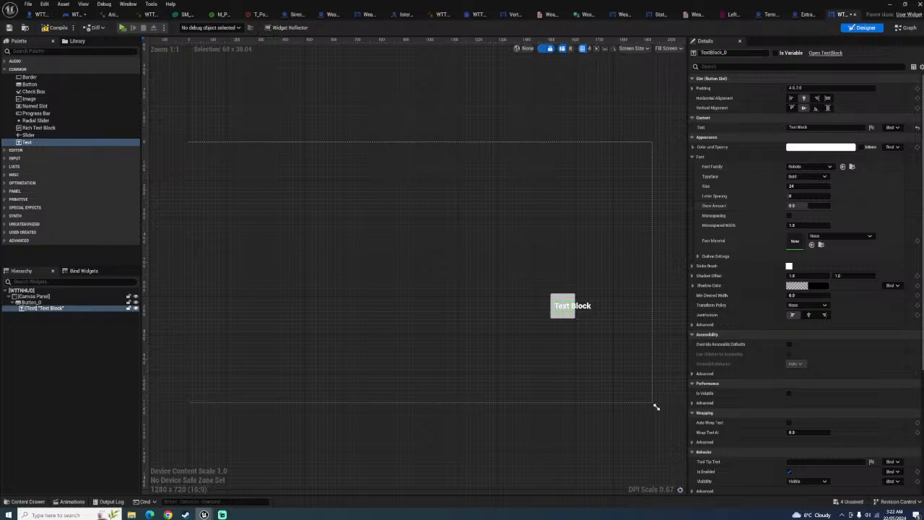
{"action": "left_click", "coordinate": [800, 127]}
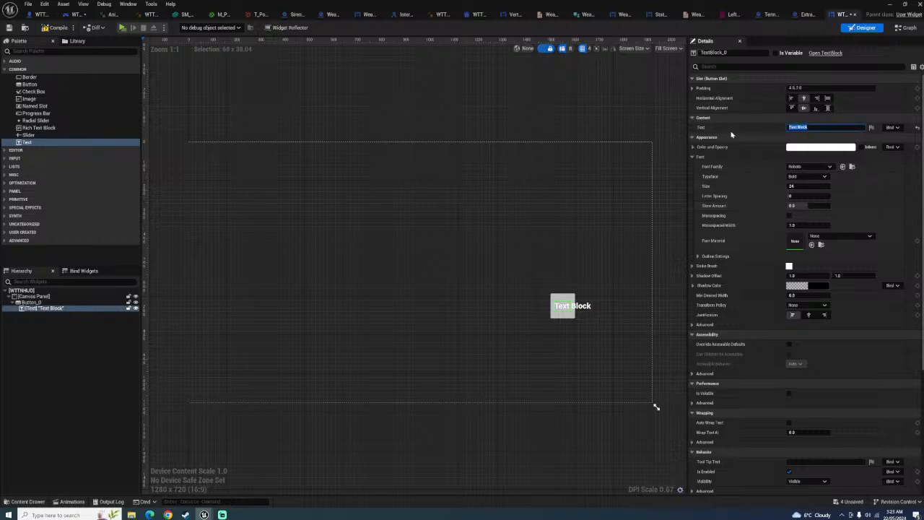
{"action": "type", "text": "Shoot"}
{"action": "key", "text": "Return"}
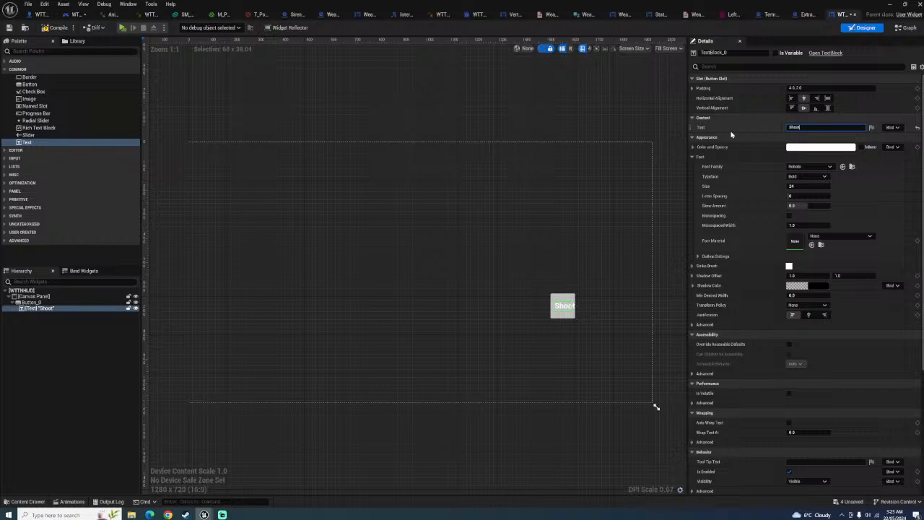
Resize the Shoot button to about 133 by 104 and move it to about X 631, Y 83 from its anchor
{"action": "left_click", "coordinate": [569, 315]}
{"action": "left_click_drag", "start_coordinate": [571, 318], "coordinate": [595, 331]}
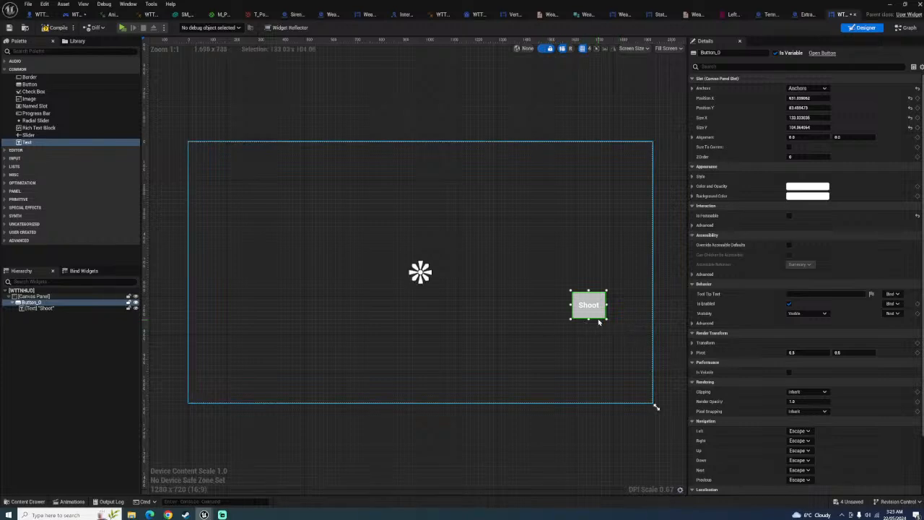
Duplicate the Shoot button, place the copy below and left of it at about X 556, Y 223, and relabel it "Reload"
{"action": "key", "text": "ctrl+d"}
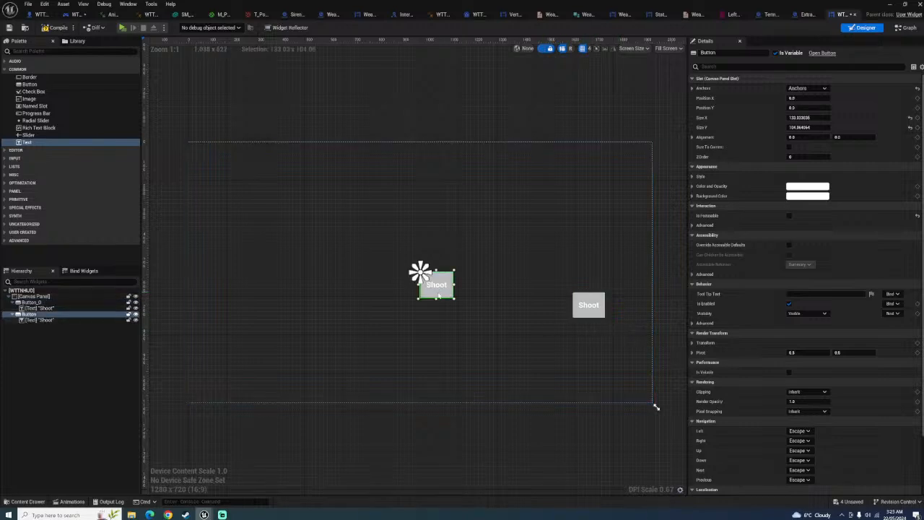
{"action": "mouse_move", "coordinate": [420, 273]}
{"action": "left_mouse_down"}
{"action": "mouse_move", "coordinate": [580, 347]}
{"action": "mouse_move", "coordinate": [592, 343]}
{"action": "mouse_move", "coordinate": [594, 351]}
{"action": "mouse_move", "coordinate": [571, 349]}
{"action": "left_mouse_up"}
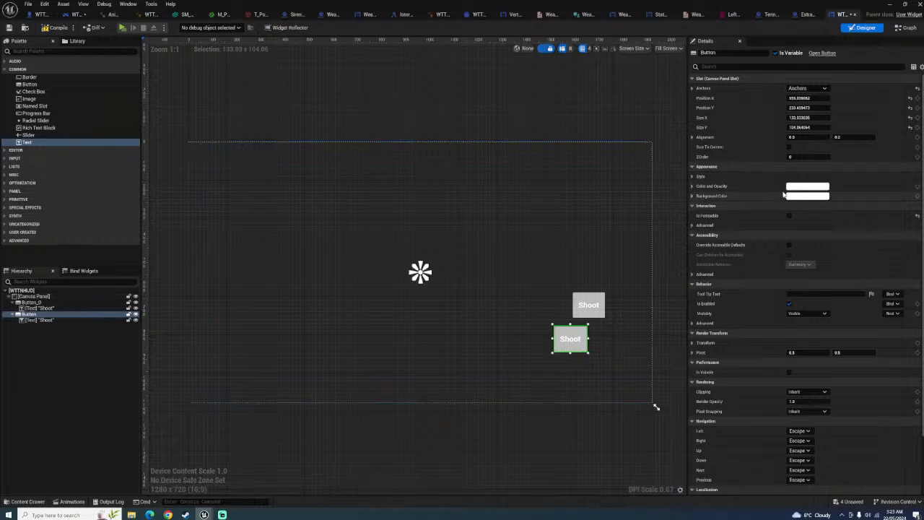
{"action": "left_click", "coordinate": [570, 339]}
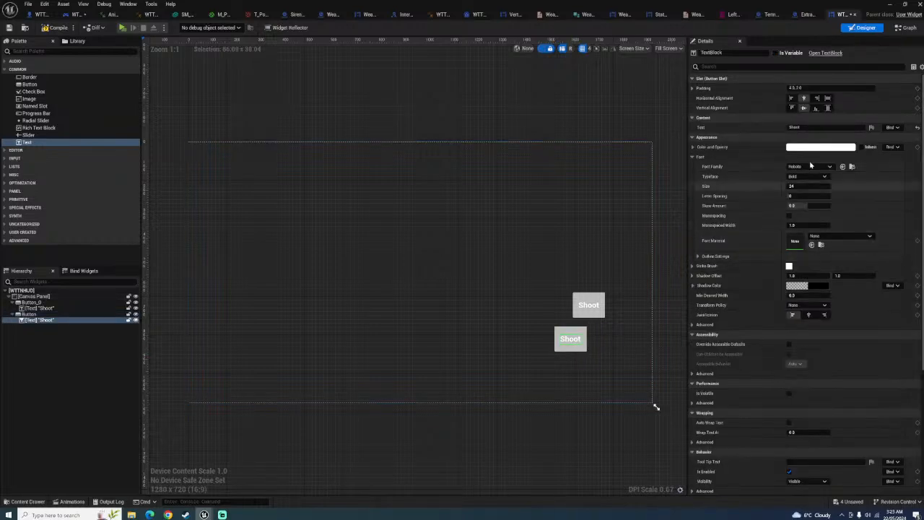
{"action": "left_click", "coordinate": [816, 127]}
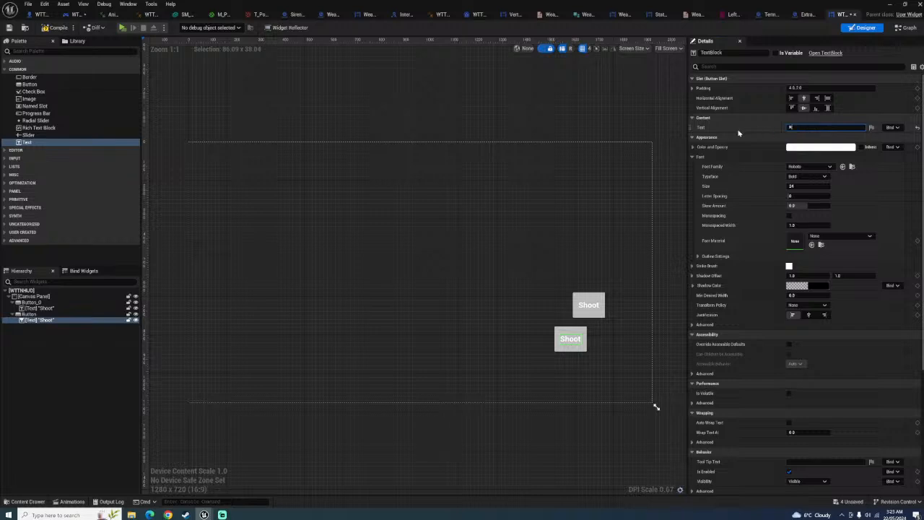
{"action": "type", "text": "Reload"}
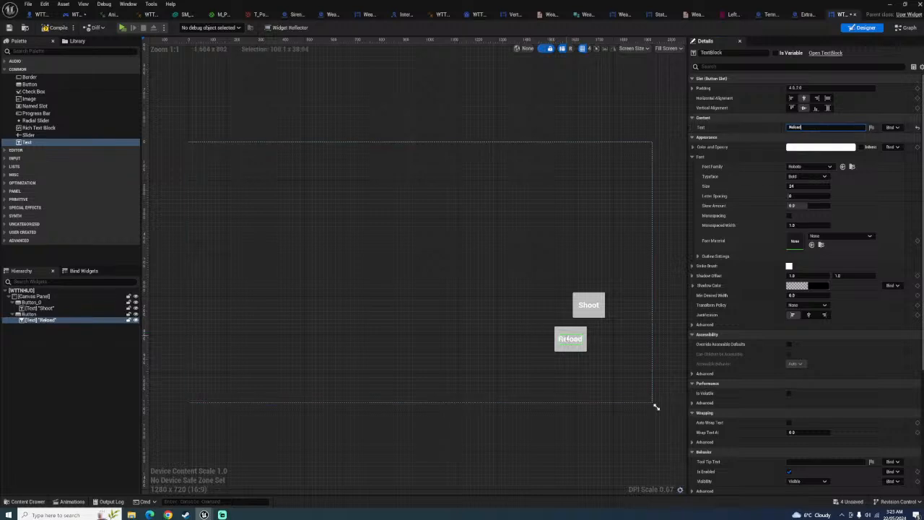
{"action": "key", "text": "Return"}
Duplicate the Reload button, place the copy below and left of it, relabel it "Sprint", and compile the widget
{"action": "left_click", "coordinate": [574, 331]}
{"action": "key", "text": "ctrl+d"}
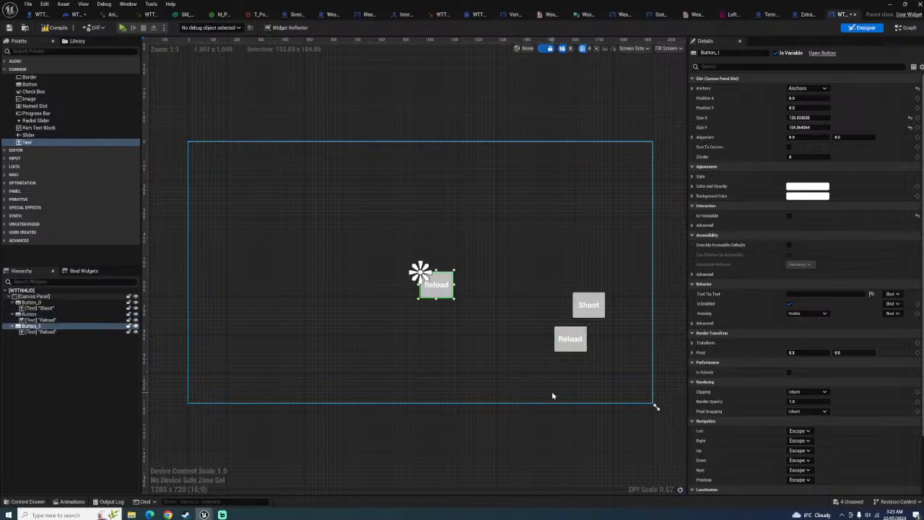
{"action": "left_click_drag", "start_coordinate": [448, 297], "coordinate": [555, 383]}
{"action": "double_click", "coordinate": [546, 370]}
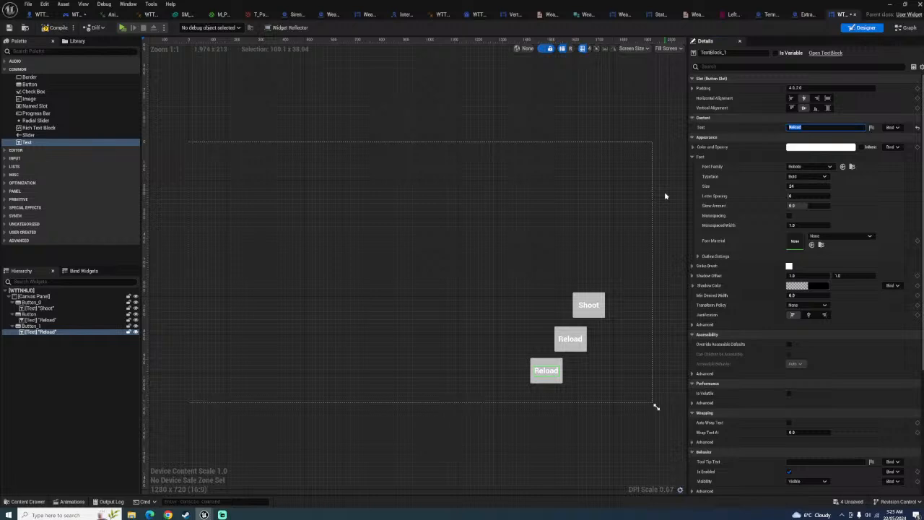
{"action": "type", "text": "Sprint"}
{"action": "key", "text": "Return"}
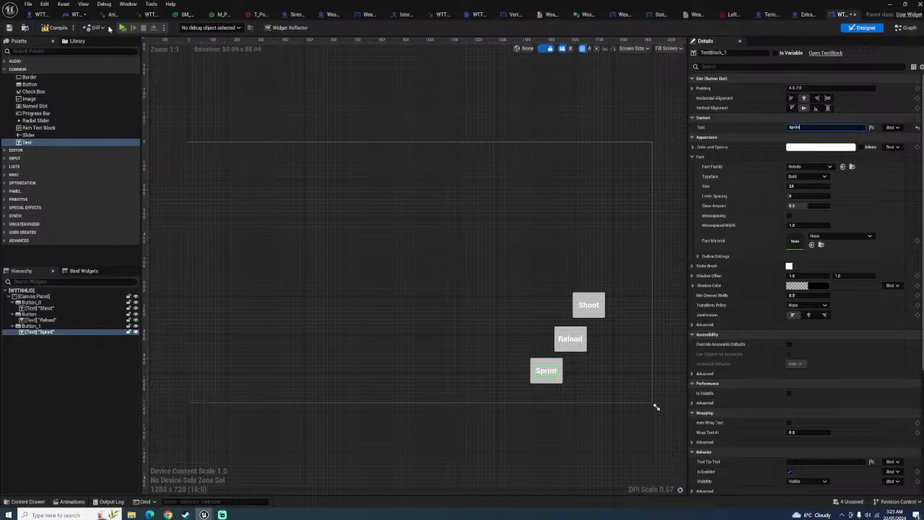
{"action": "left_click", "coordinate": [62, 30]}
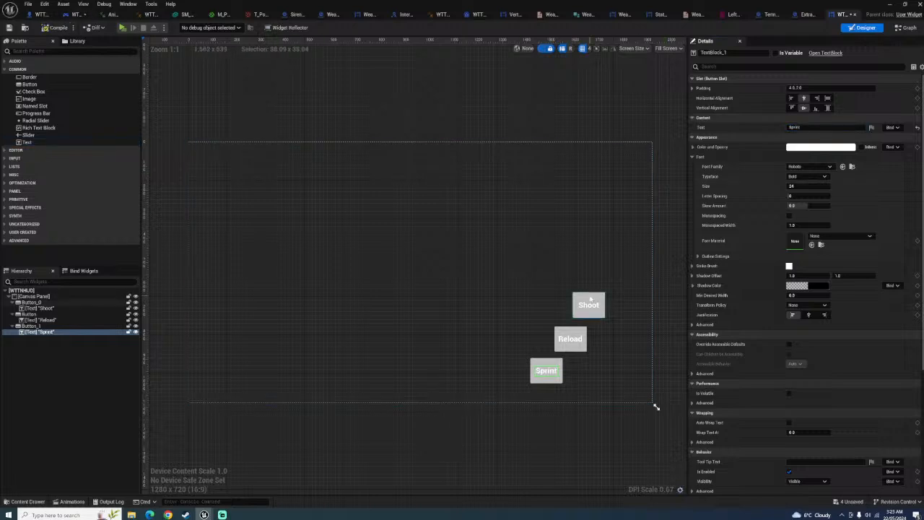
Duplicate the Reload button again, place the copy to the right of Sprint, and relabel it "Heal"
{"action": "left_click", "coordinate": [569, 332]}
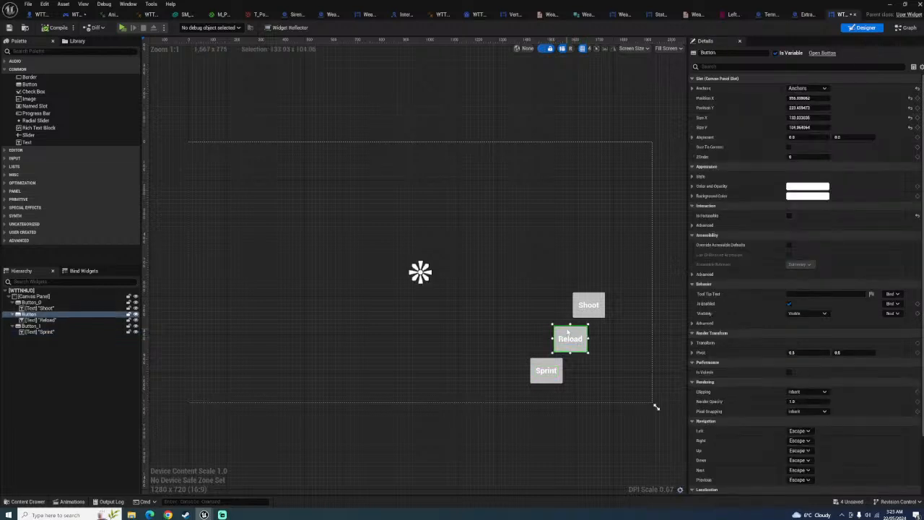
{"action": "key", "text": "ctrl+d"}
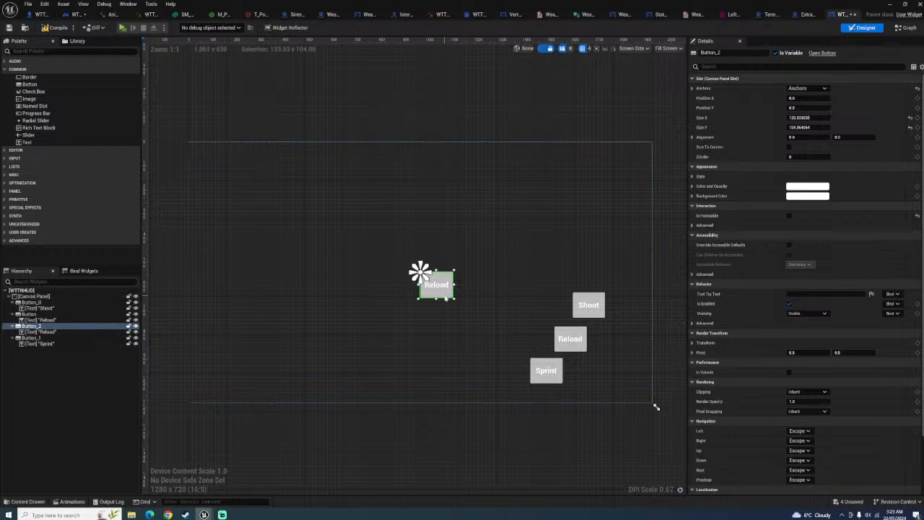
{"action": "left_click_drag", "start_coordinate": [507, 332], "coordinate": [618, 379]}
{"action": "left_click", "coordinate": [612, 368]}
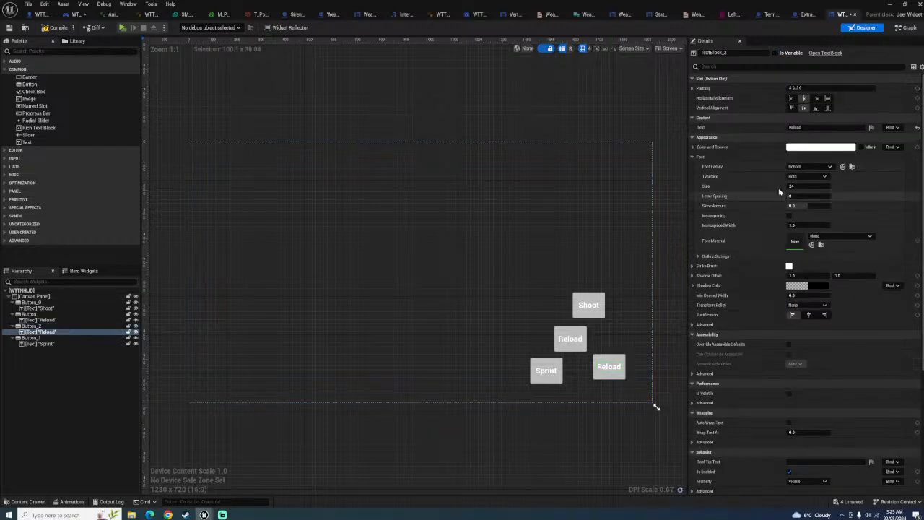
{"action": "left_click", "coordinate": [818, 127]}
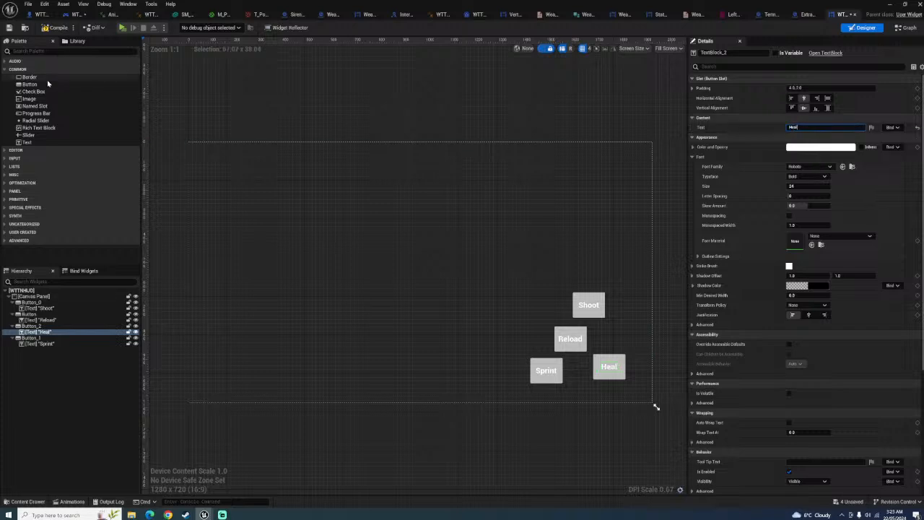
{"action": "key", "text": "Return"}
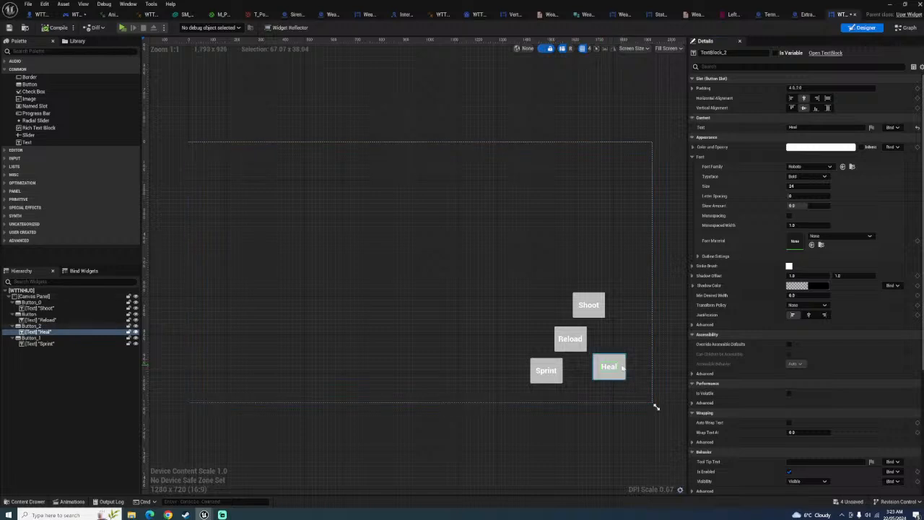
Shift the Reload button slightly left and the Heal button up and left to about X 659, Y 327
{"action": "left_click_drag", "start_coordinate": [582, 352], "coordinate": [572, 350]}
{"action": "left_click_drag", "start_coordinate": [605, 378], "coordinate": [597, 366]}
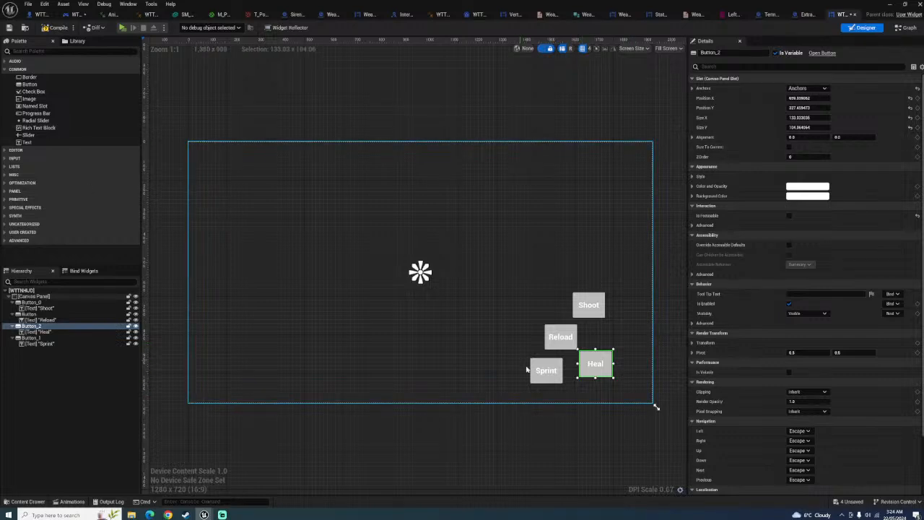
Duplicate the Heal button, place the copy to the right of Reload above Heal, and relabel it "Support"
{"action": "key", "text": "ctrl+d"}
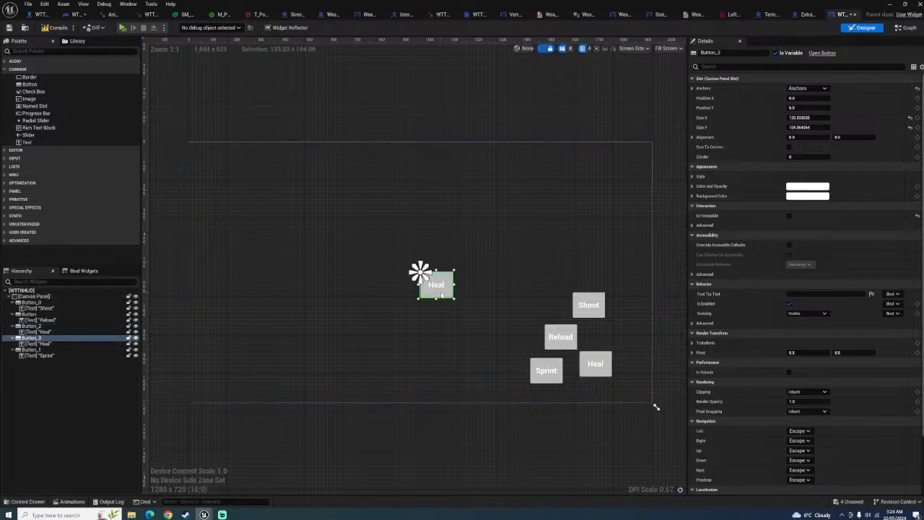
{"action": "mouse_move", "coordinate": [441, 292]}
{"action": "left_mouse_down"}
{"action": "mouse_move", "coordinate": [618, 353]}
{"action": "mouse_move", "coordinate": [625, 344]}
{"action": "left_mouse_up"}
{"action": "left_click", "coordinate": [623, 339]}
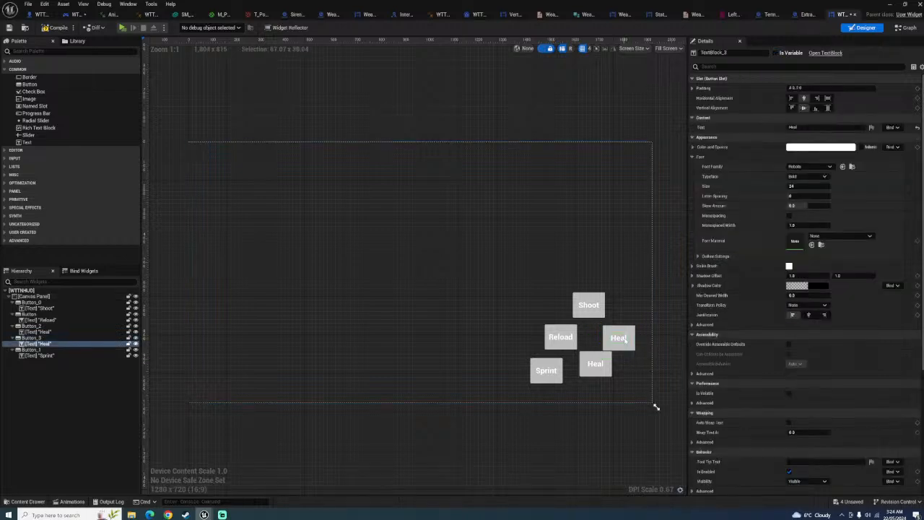
{"action": "left_click_drag", "start_coordinate": [807, 128], "coordinate": [759, 136]}
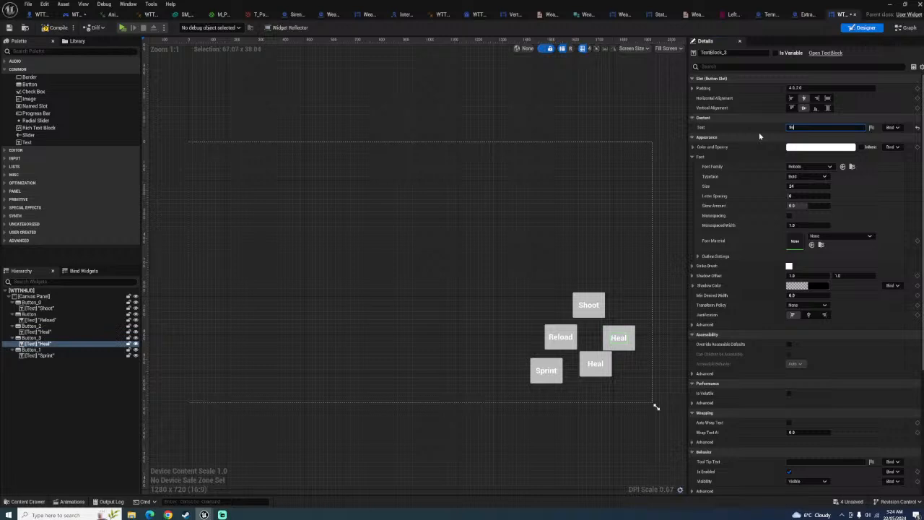
{"action": "type", "text": "Support"}
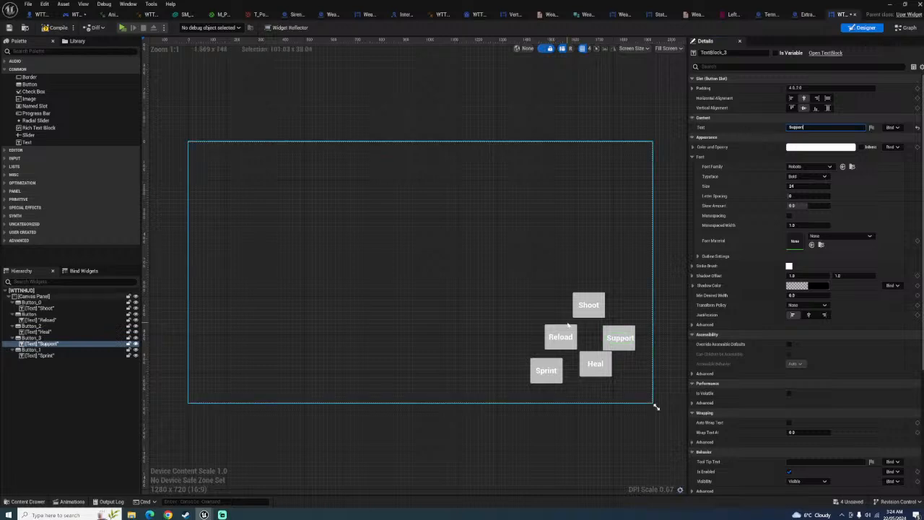
{"action": "left_click", "coordinate": [456, 244]}
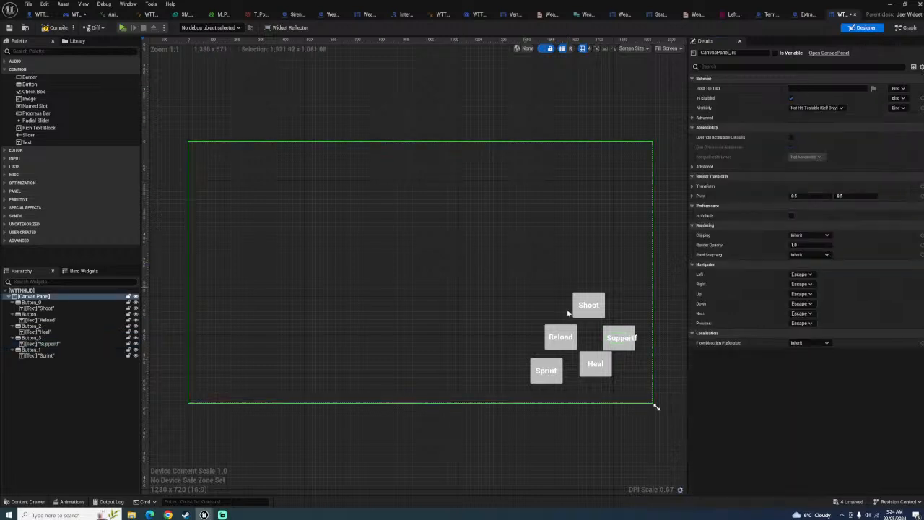
{"action": "left_click", "coordinate": [622, 338]}
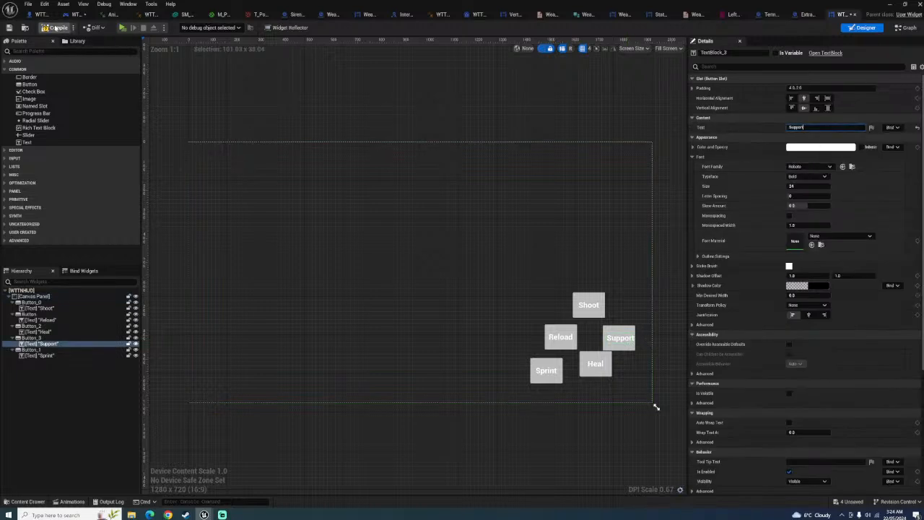
{"action": "left_click", "coordinate": [430, 278]}
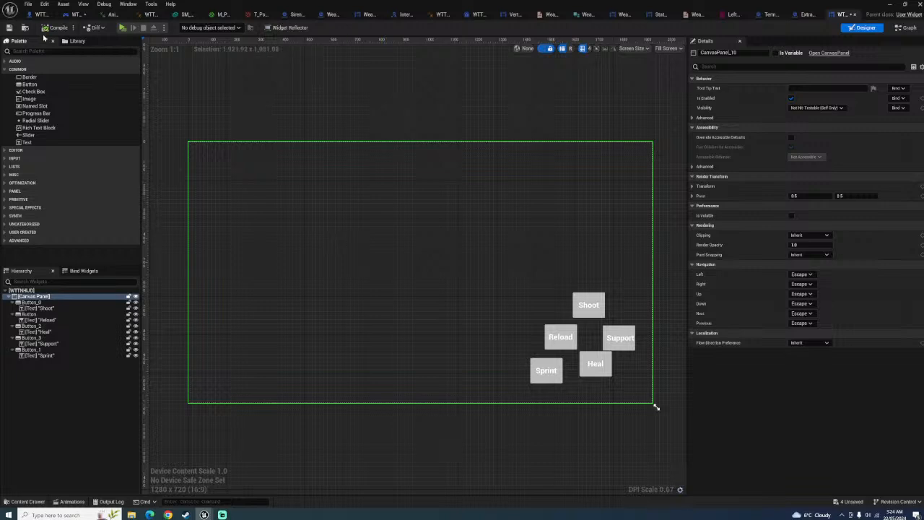
{"action": "left_click", "coordinate": [560, 336]}
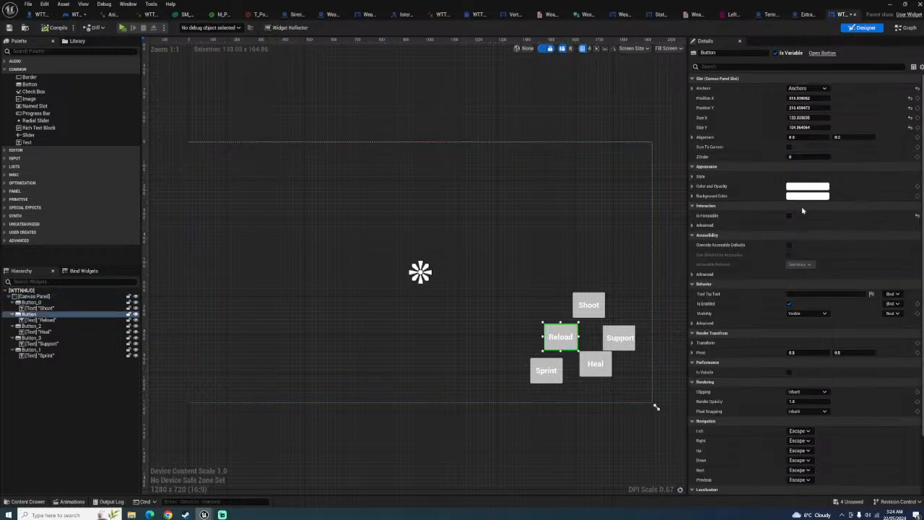
{"action": "scroll", "coordinate": [782, 293], "scroll_direction": "down", "scroll_amount": 4}
{"action": "scroll", "coordinate": [782, 293], "scroll_direction": "up", "scroll_amount": 4}
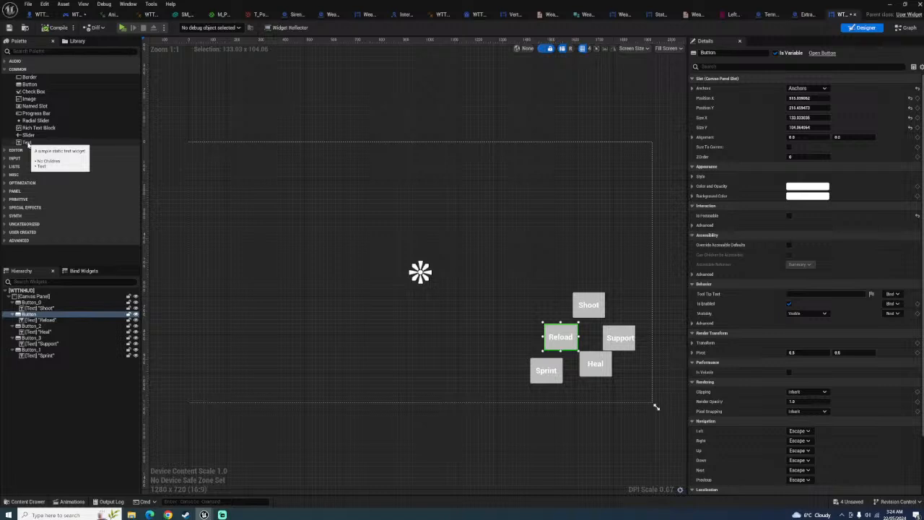
Add a Text widget above the Shoot button at about X 1624, Y 428, make it a variable, and name it AmmoTXT
{"action": "left_click_drag", "start_coordinate": [28, 143], "coordinate": [600, 251]}
{"action": "left_click", "coordinate": [775, 55]}
{"action": "left_click_drag", "start_coordinate": [749, 54], "coordinate": [576, 63]}
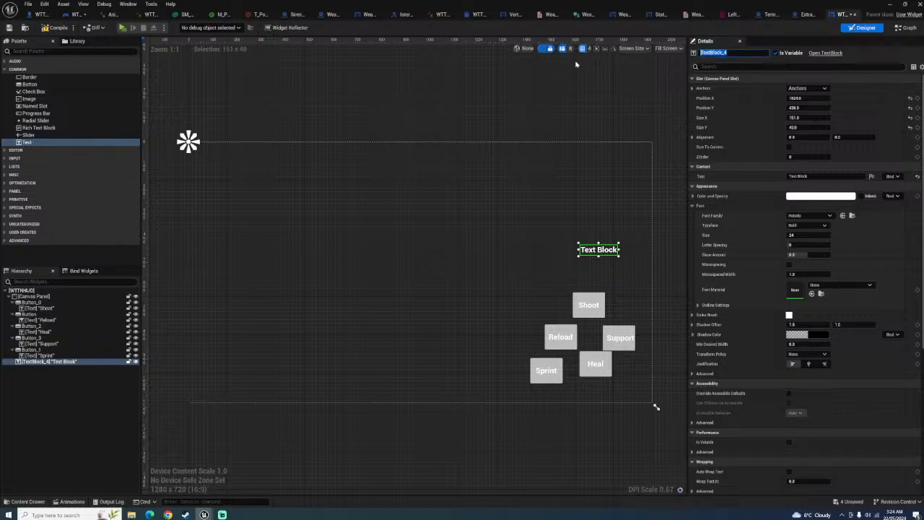
{"action": "type", "text": "AmmoTXT"}
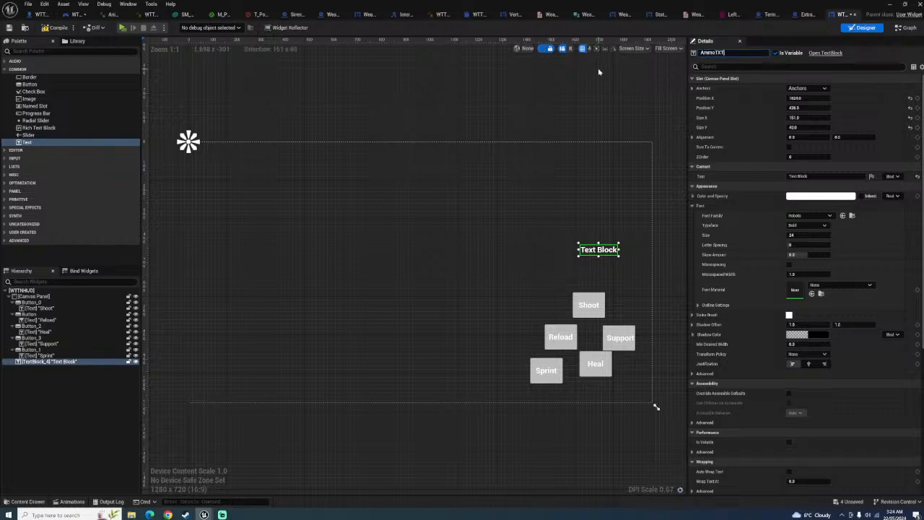
{"action": "key", "text": "Return"}
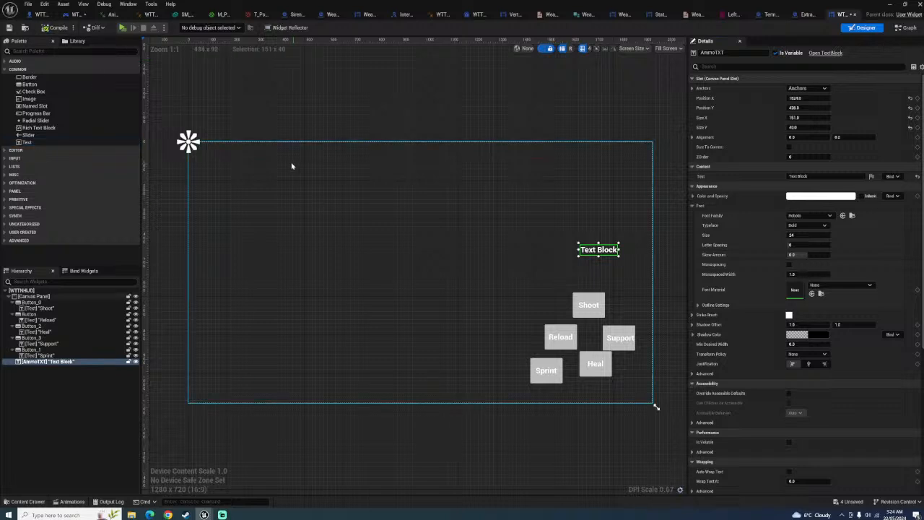
Add a second Text widget just below AmmoTXT at about X 1564, Y 496, as a variable named HealthTXT
{"action": "left_click_drag", "start_coordinate": [29, 142], "coordinate": [565, 264]}
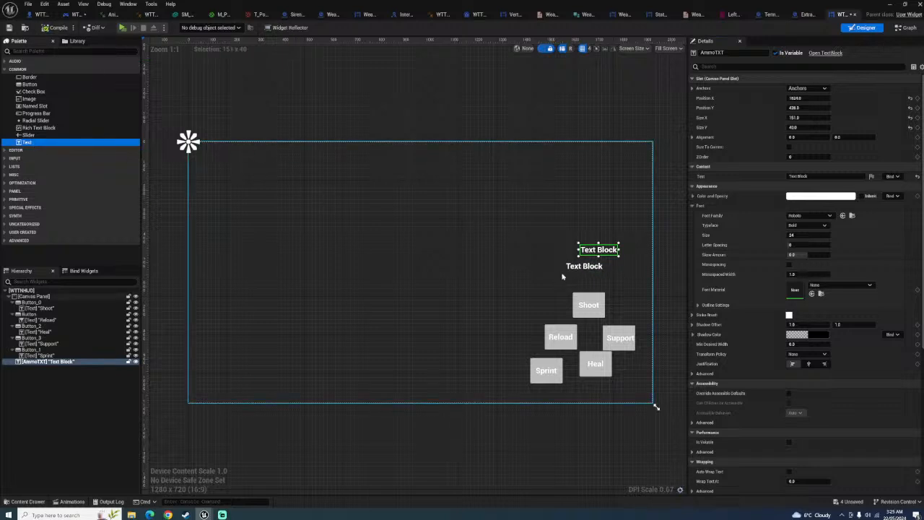
{"action": "left_click", "coordinate": [776, 54]}
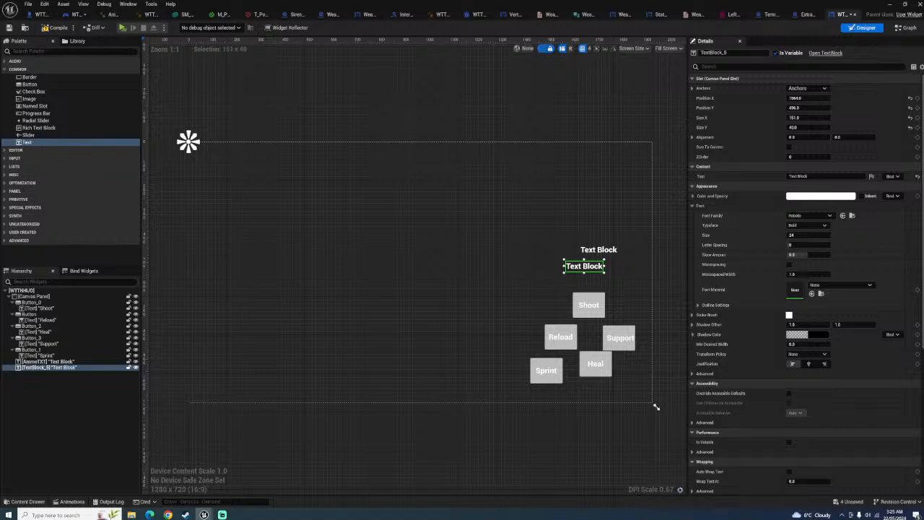
{"action": "left_click", "coordinate": [714, 53]}
{"action": "type", "text": "HealthTXT"}
{"action": "key", "text": "Return"}
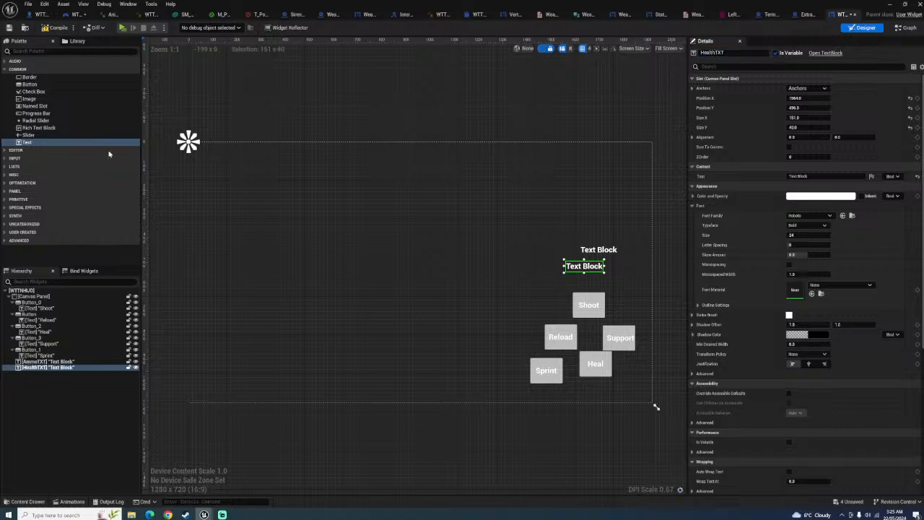
Add a Progress Bar about 332 by 40 between HealthTXT and the Shoot button, and anchor it to the canvas centre
{"action": "left_click", "coordinate": [6, 151]}
{"action": "left_click", "coordinate": [5, 151]}
{"action": "left_click", "coordinate": [4, 159]}
{"action": "left_click", "coordinate": [3, 158]}
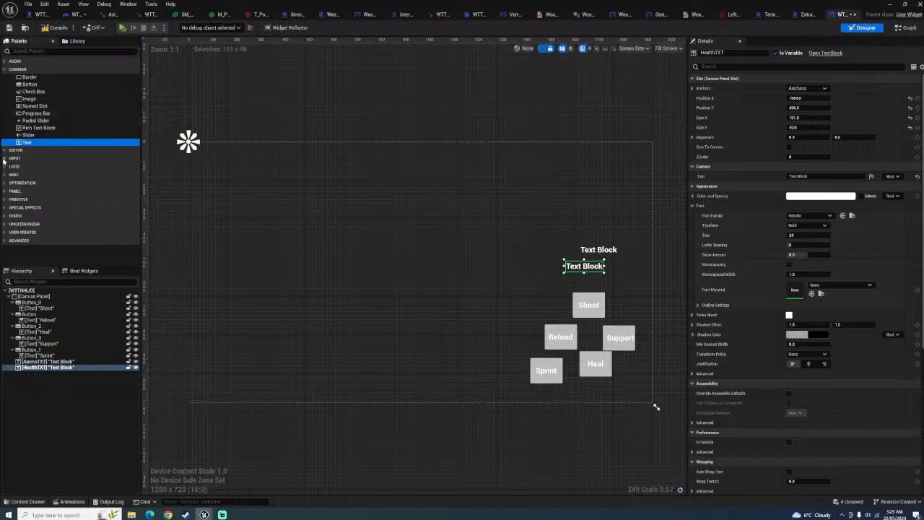
{"action": "left_click_drag", "start_coordinate": [32, 114], "coordinate": [642, 279]}
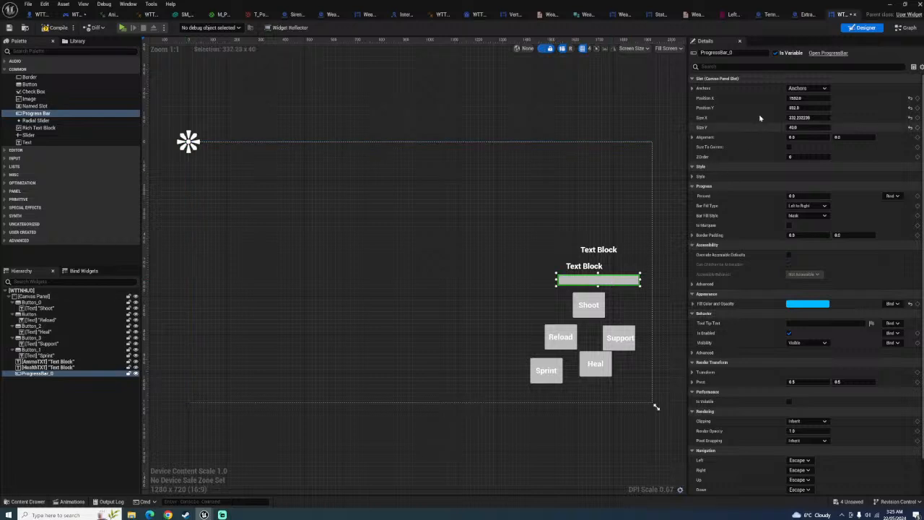
{"action": "left_click", "coordinate": [806, 88]}
{"action": "left_click", "coordinate": [823, 130]}
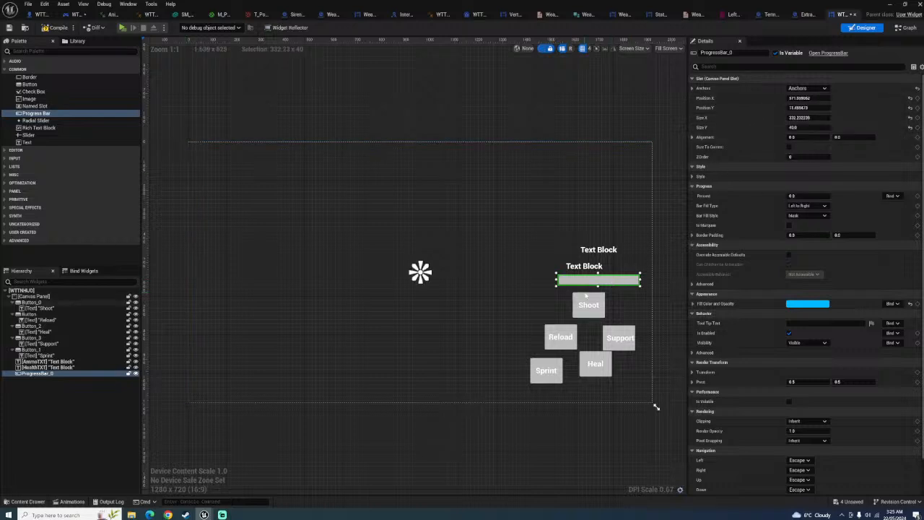
Anchor the AmmoTXT and HealthTXT text widgets together to the canvas centre
{"action": "left_click", "coordinate": [584, 266]}
{"action": "left_click", "coordinate": [599, 249], "text": "ctrl"}
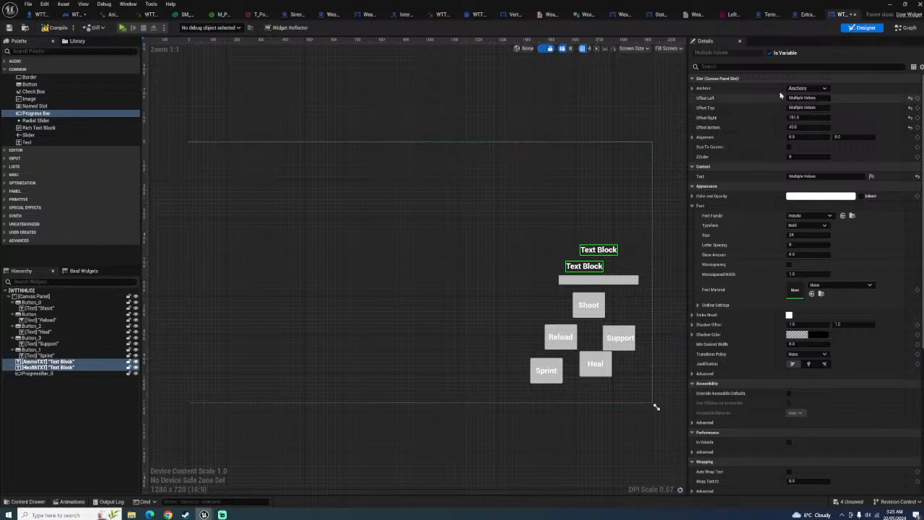
{"action": "left_click", "coordinate": [806, 88]}
{"action": "left_click", "coordinate": [831, 133]}
{"action": "left_click", "coordinate": [484, 241]}
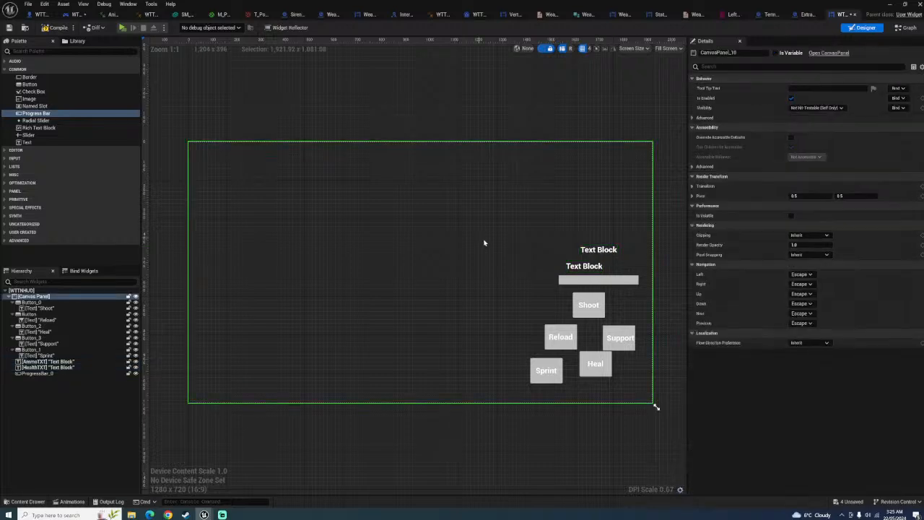
Place HealthTXT over the progress bar at about X 675, Y 7, and shift the bar to centre it behind the text
{"action": "left_click", "coordinate": [590, 267]}
{"action": "left_click", "coordinate": [590, 280]}
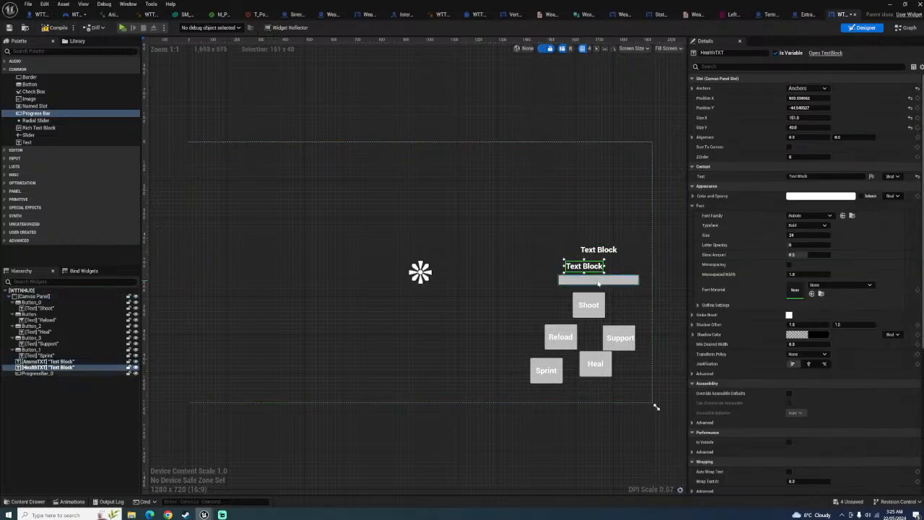
{"action": "left_click_drag", "start_coordinate": [584, 268], "coordinate": [600, 280]}
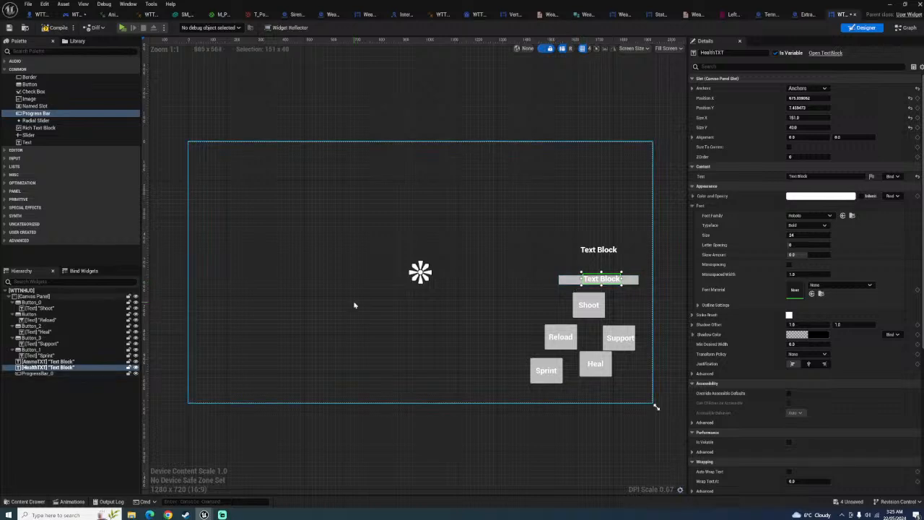
{"action": "left_click", "coordinate": [40, 368]}
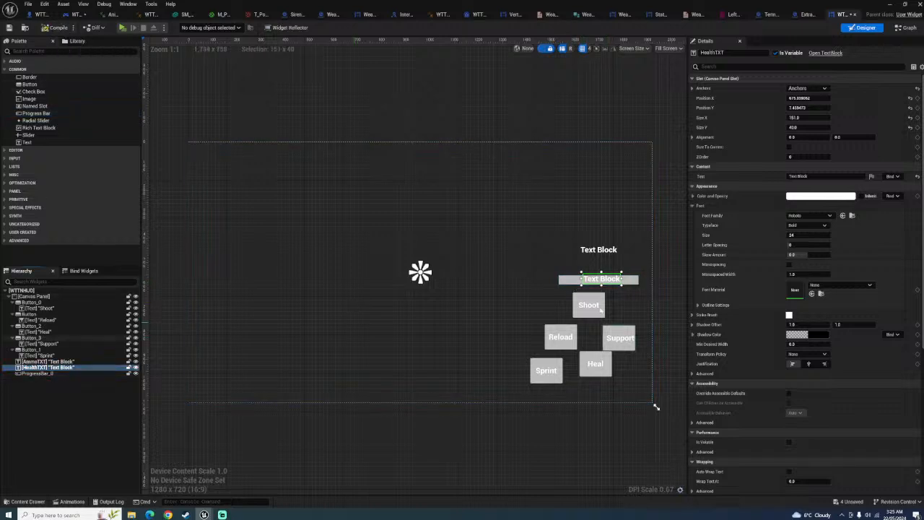
{"action": "left_click", "coordinate": [595, 283]}
{"action": "left_click_drag", "start_coordinate": [593, 283], "coordinate": [597, 280]}
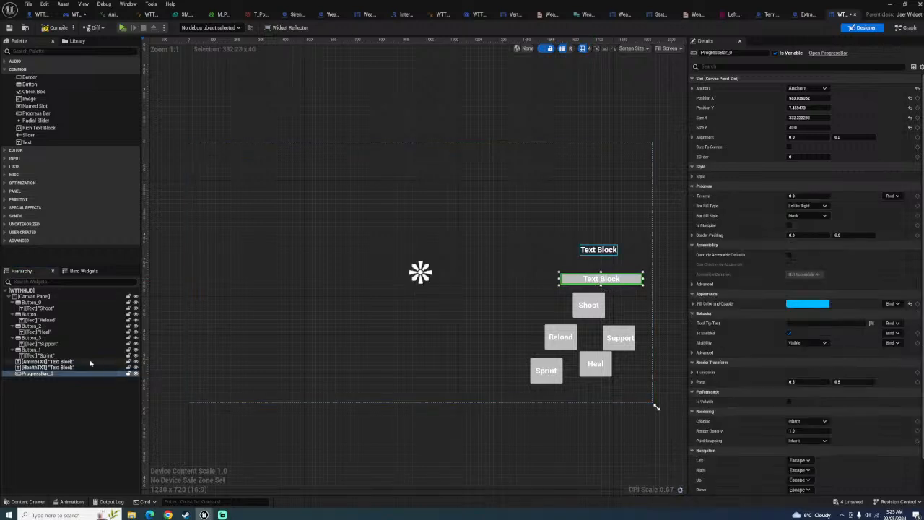
Centre-justify the HealthTXT text and set its content to "--/--"
{"action": "left_click", "coordinate": [64, 367]}
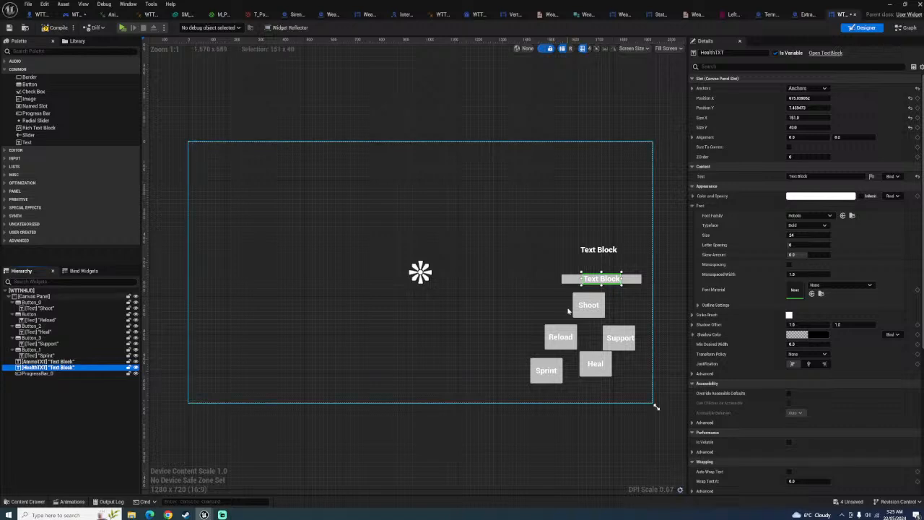
{"action": "left_click", "coordinate": [808, 363]}
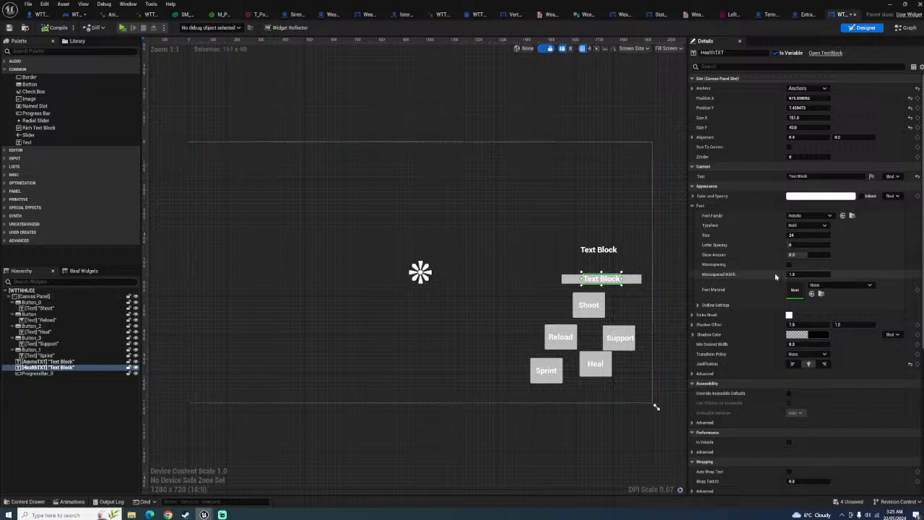
{"action": "left_click", "coordinate": [823, 176]}
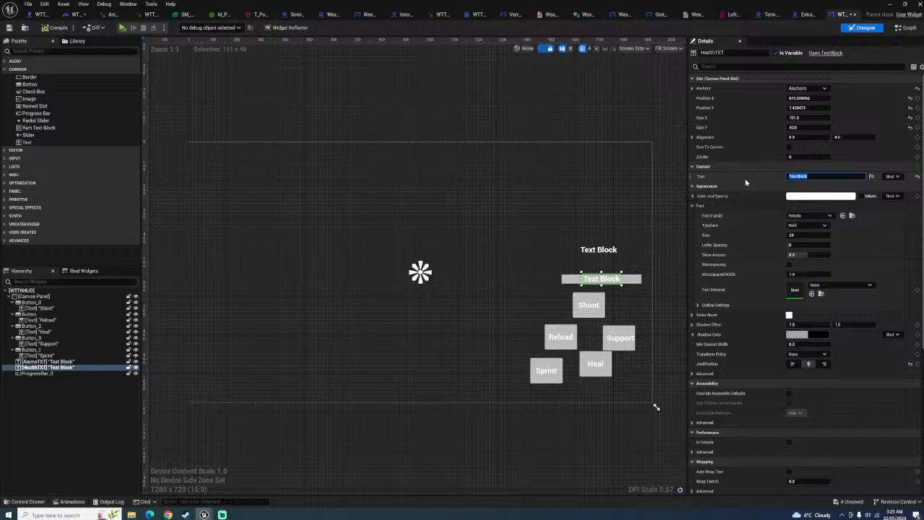
{"action": "key", "text": "Return"}
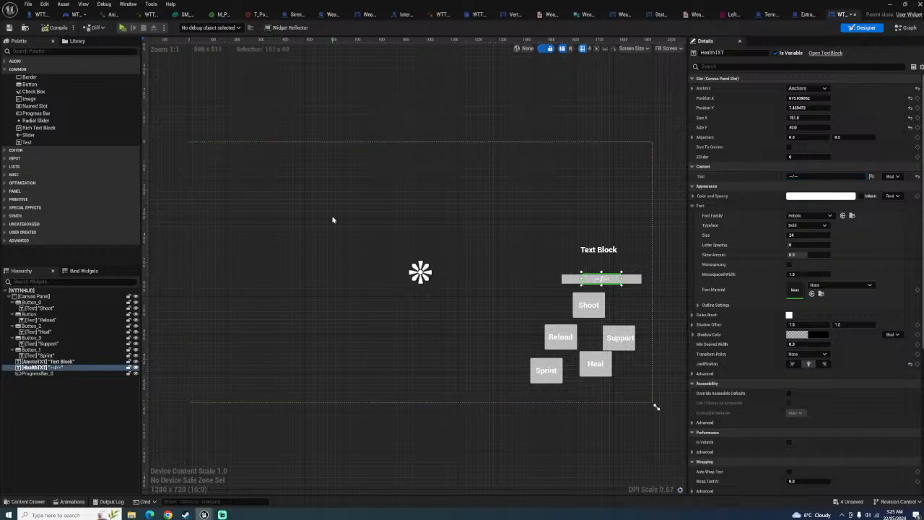
{"action": "left_click", "coordinate": [518, 250]}
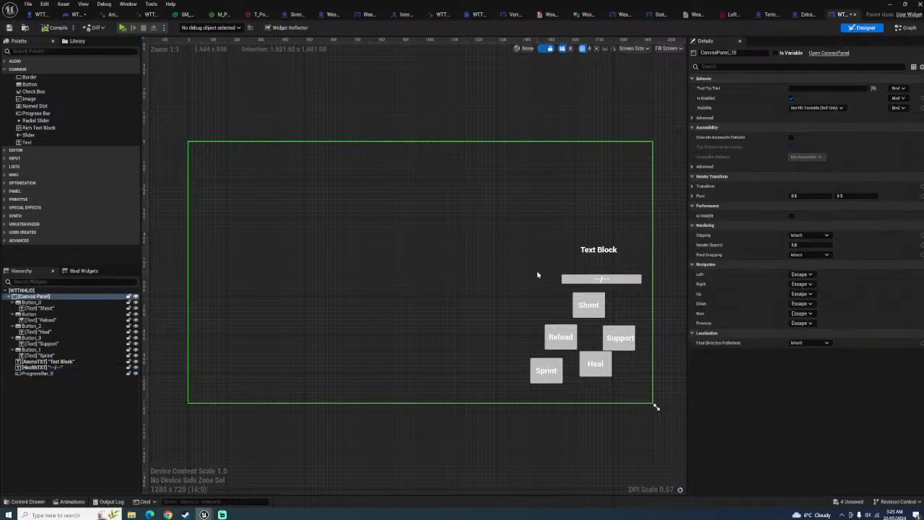
Move AmmoTXT just above the progress bar's left end, at about X 587, Y -48, and set its text to AmmoGoHere
{"action": "left_click", "coordinate": [598, 279]}
{"action": "left_click", "coordinate": [598, 252]}
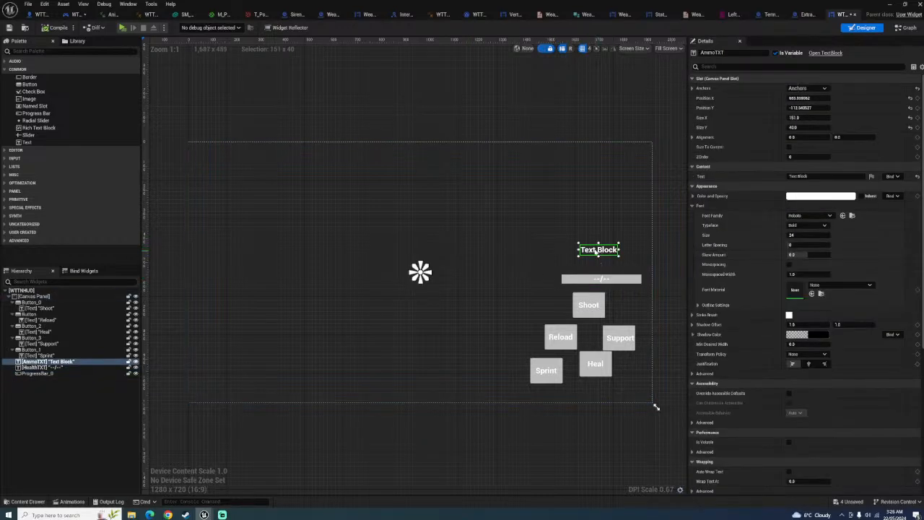
{"action": "left_click_drag", "start_coordinate": [596, 251], "coordinate": [578, 268]}
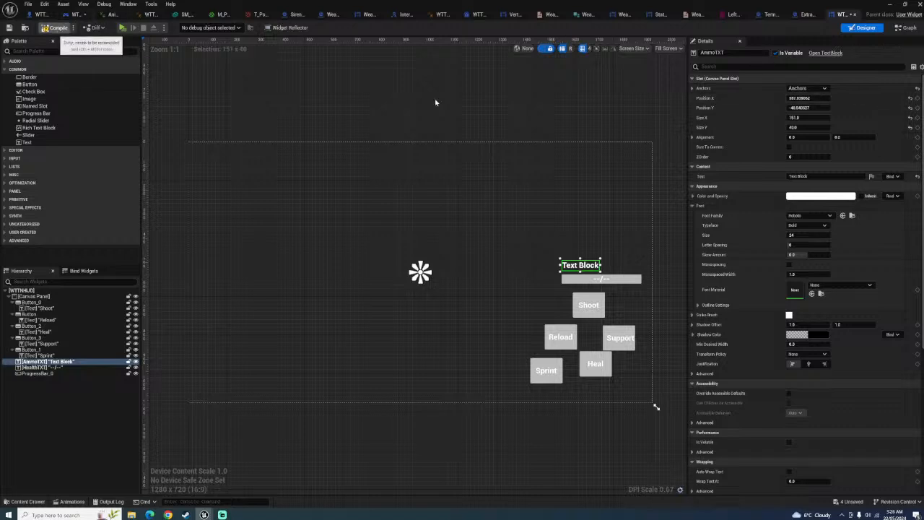
{"action": "left_click", "coordinate": [809, 176]}
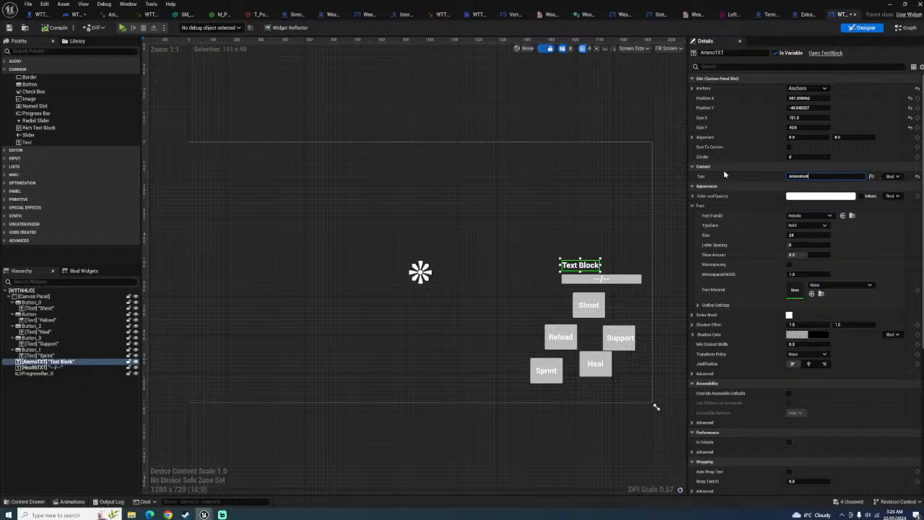
{"action": "key", "text": "Return"}
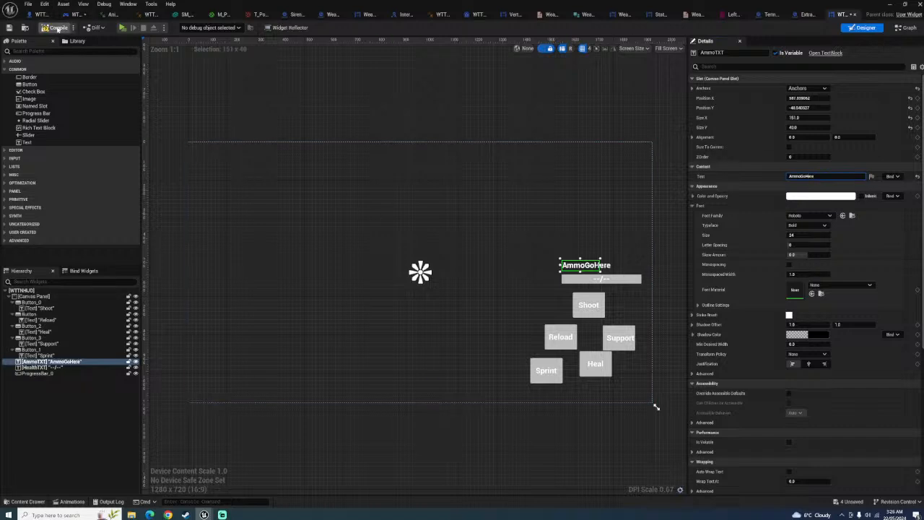
{"action": "left_click", "coordinate": [489, 332]}
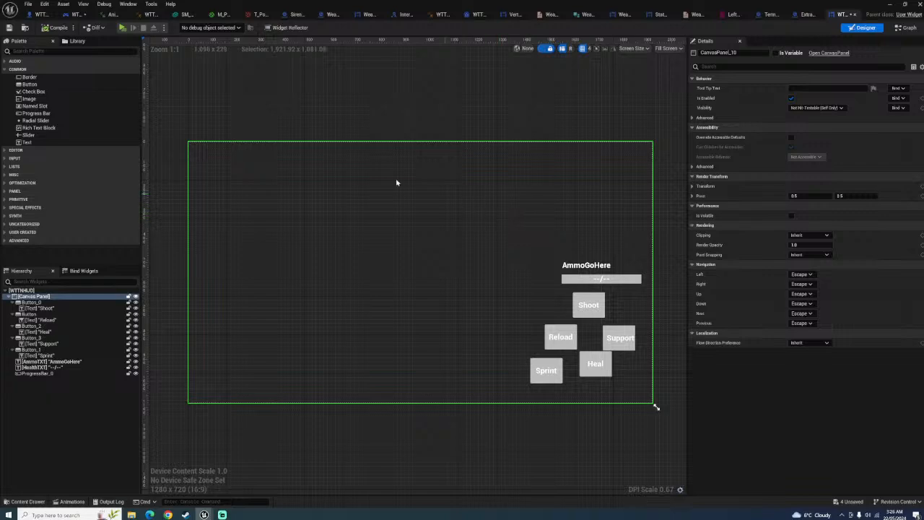
In the WTTNMOB_PC event graph, make room after Event BeginPlay, add a variable HUD of type WTTNHUD object reference, and compile
{"action": "left_click", "coordinate": [76, 14]}
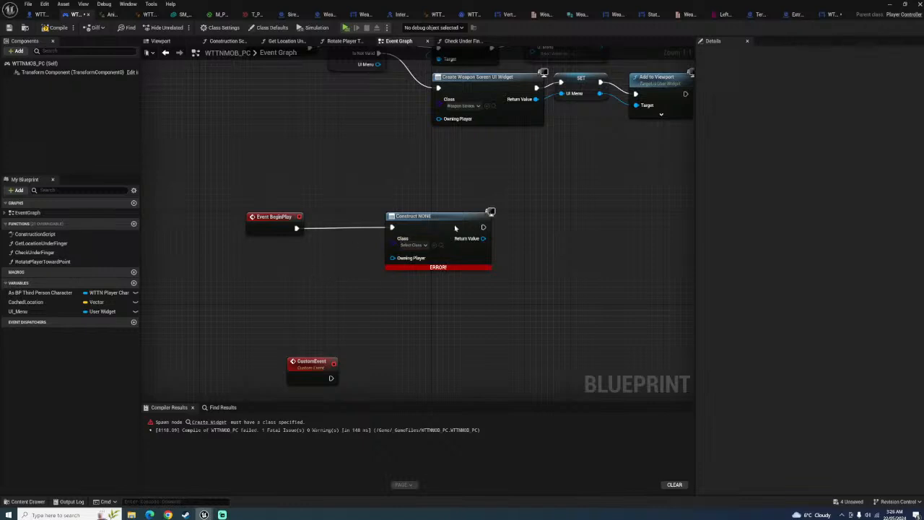
{"action": "left_click_drag", "start_coordinate": [434, 216], "coordinate": [572, 216]}
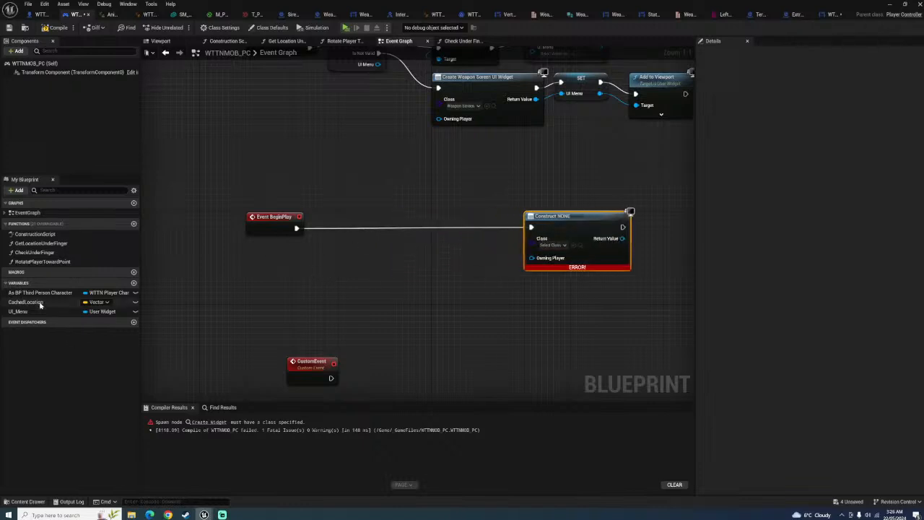
{"action": "left_click", "coordinate": [133, 282]}
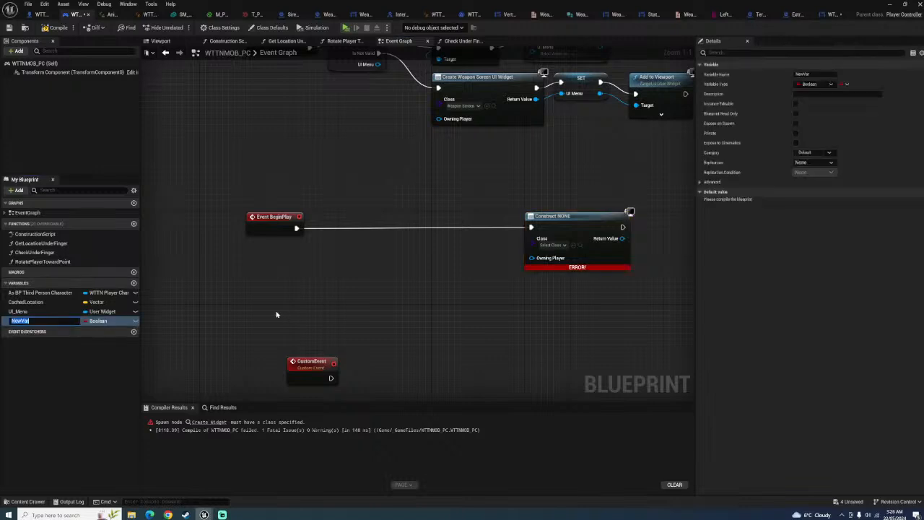
{"action": "type", "text": "HUD"}
{"action": "key", "text": "Return"}
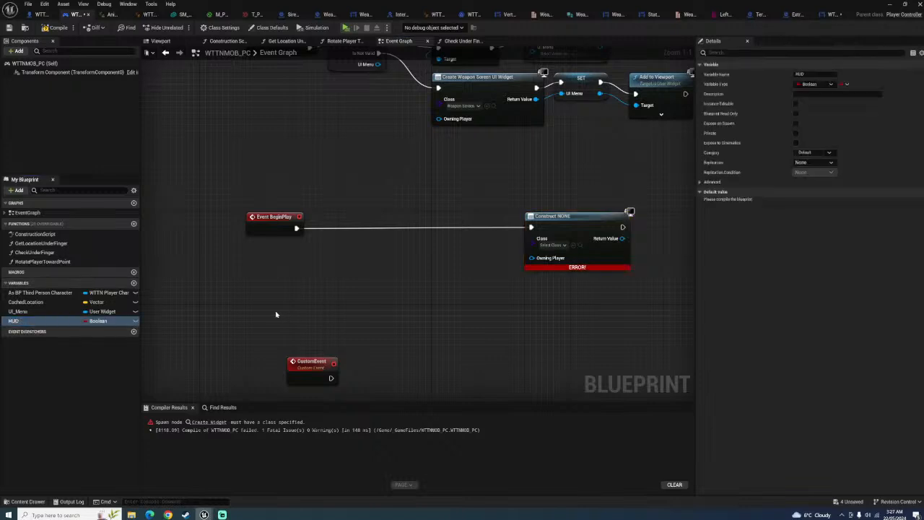
{"action": "left_click", "coordinate": [814, 84]}
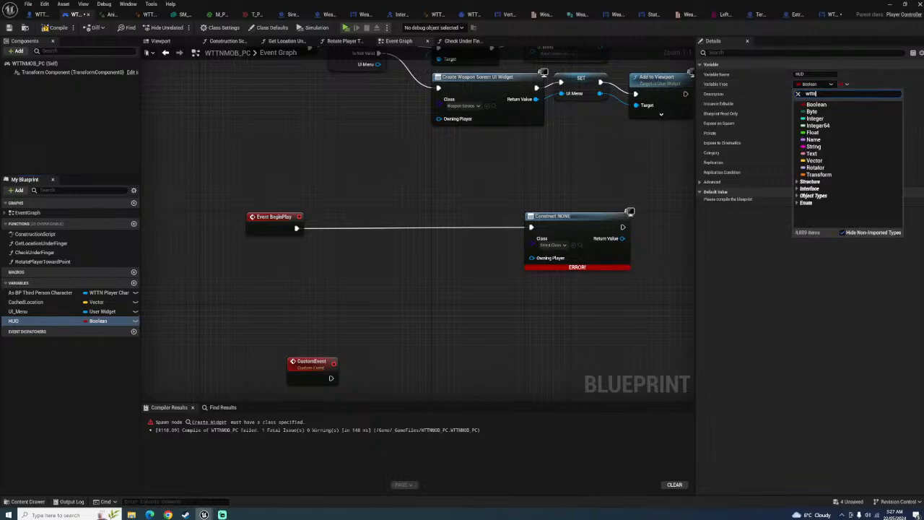
{"action": "mouse_move", "coordinate": [830, 146]}
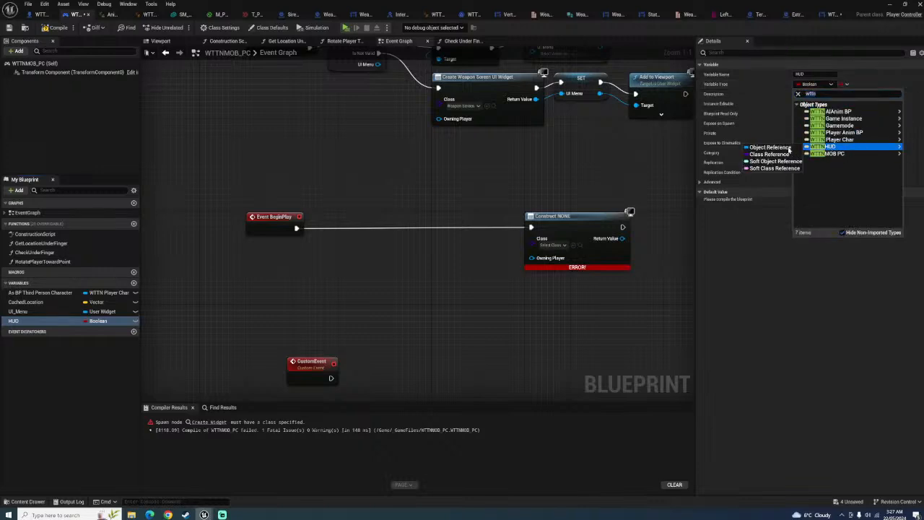
{"action": "left_click", "coordinate": [733, 147]}
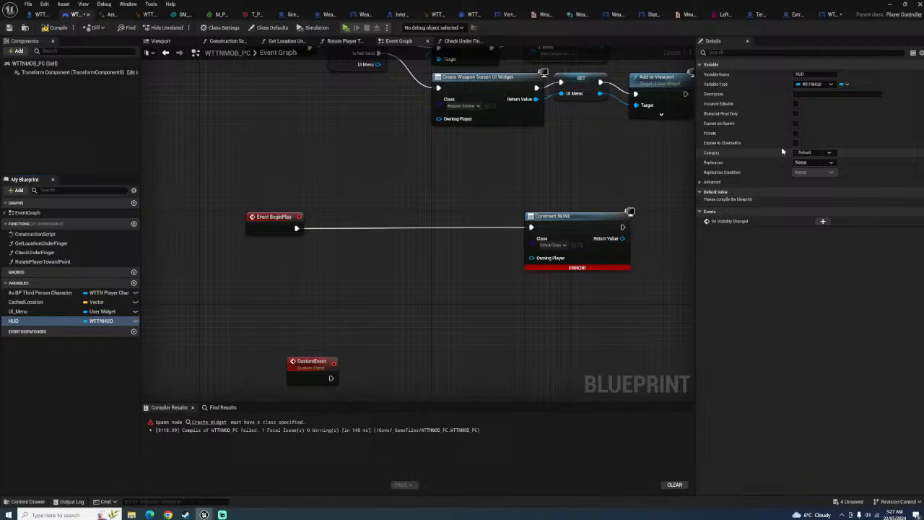
{"action": "left_click", "coordinate": [55, 27]}
Rename the HUD variable as GameHUD and compile the blueprint
{"action": "left_click", "coordinate": [18, 321]}
{"action": "left_click", "coordinate": [16, 321]}
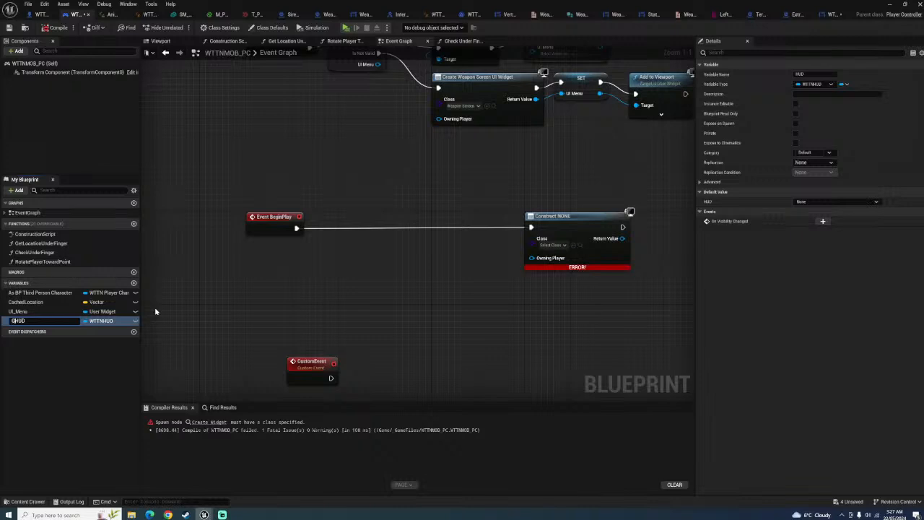
{"action": "type", "text": "GameHUD"}
{"action": "key", "text": "Return"}
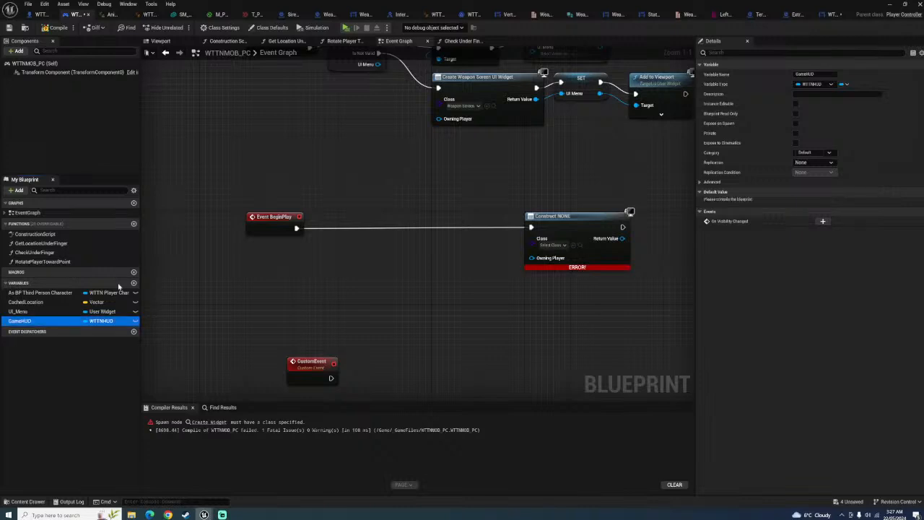
{"action": "left_click", "coordinate": [55, 28]}
Add a validated Get of GameHUD after Event BeginPlay and wire its Is Not Valid output to the Construct widget node
{"action": "left_click_drag", "start_coordinate": [68, 322], "coordinate": [266, 271]}
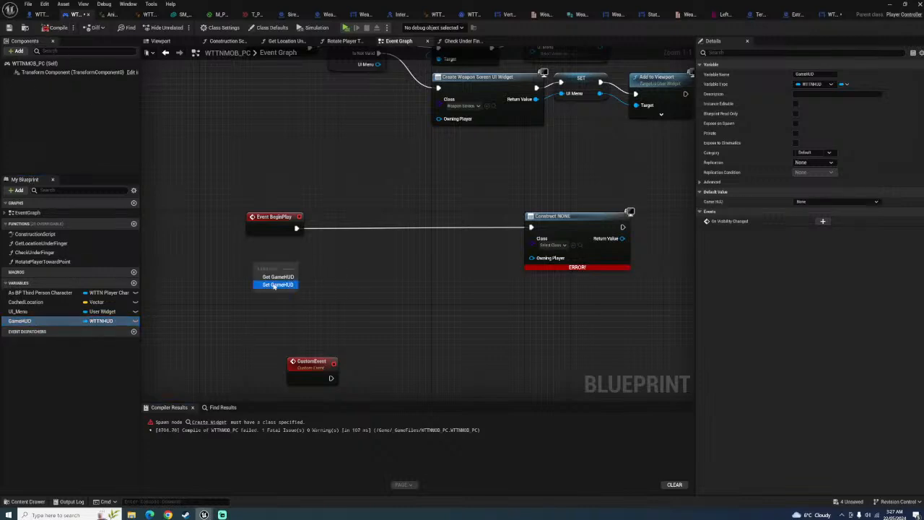
{"action": "left_click", "coordinate": [274, 277]}
{"action": "right_click", "coordinate": [255, 268]}
{"action": "left_click", "coordinate": [296, 371]}
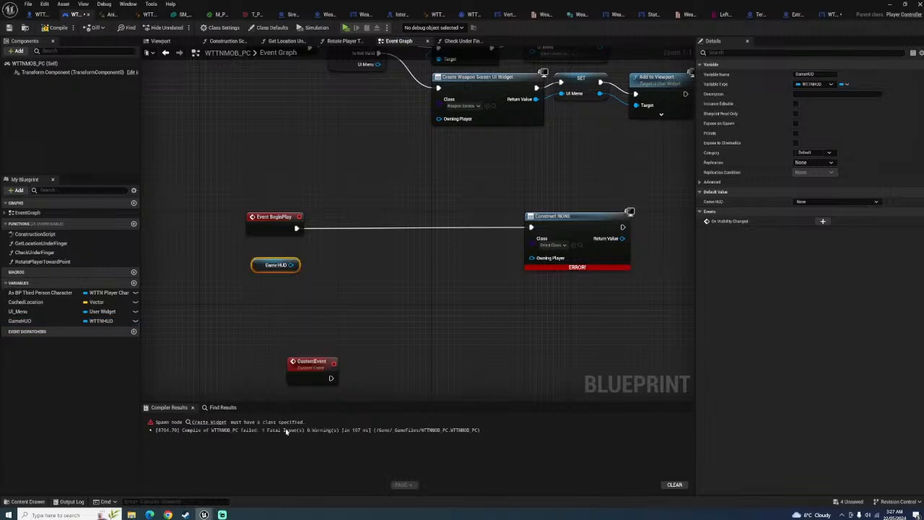
{"action": "left_click_drag", "start_coordinate": [261, 268], "coordinate": [296, 228]}
{"action": "left_click_drag", "start_coordinate": [391, 239], "coordinate": [517, 229]}
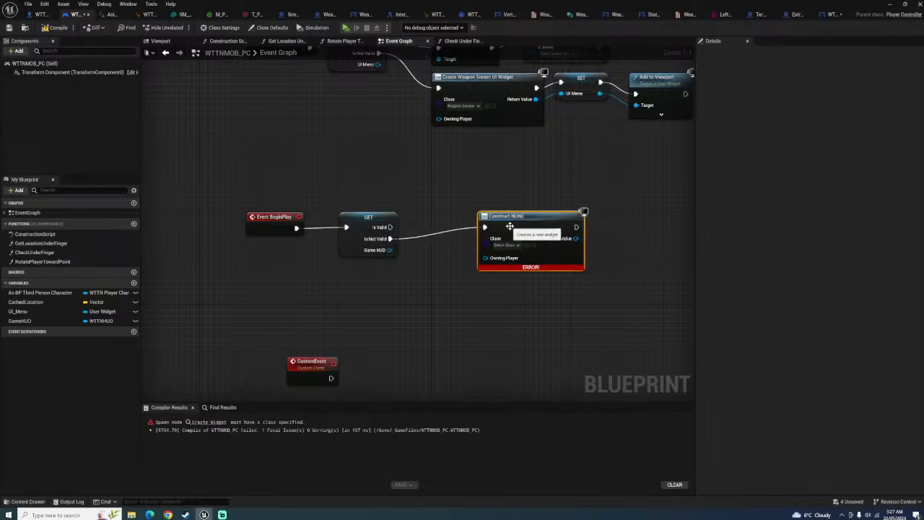
Set the widget class of the Construct node to WTTNHUD
{"action": "right_click_drag", "start_coordinate": [441, 290], "coordinate": [289, 267]}
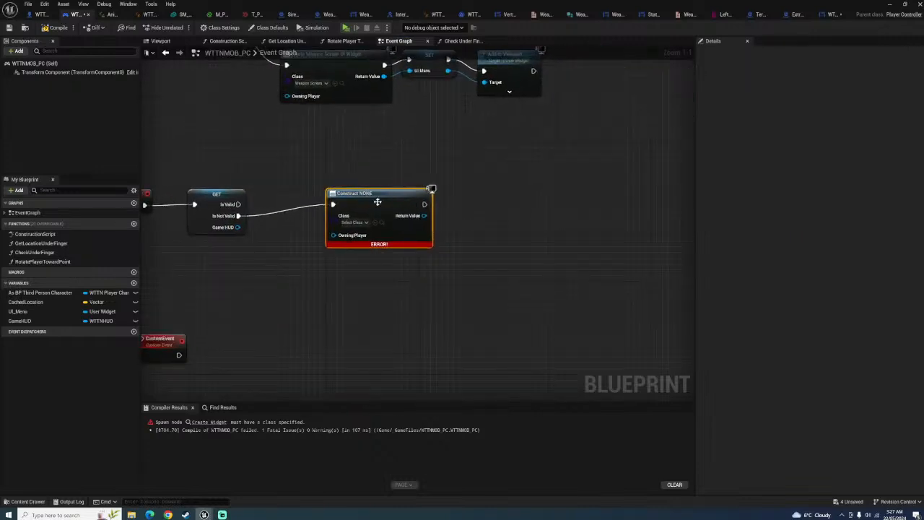
{"action": "left_click", "coordinate": [355, 222]}
{"action": "type", "text": "W"}
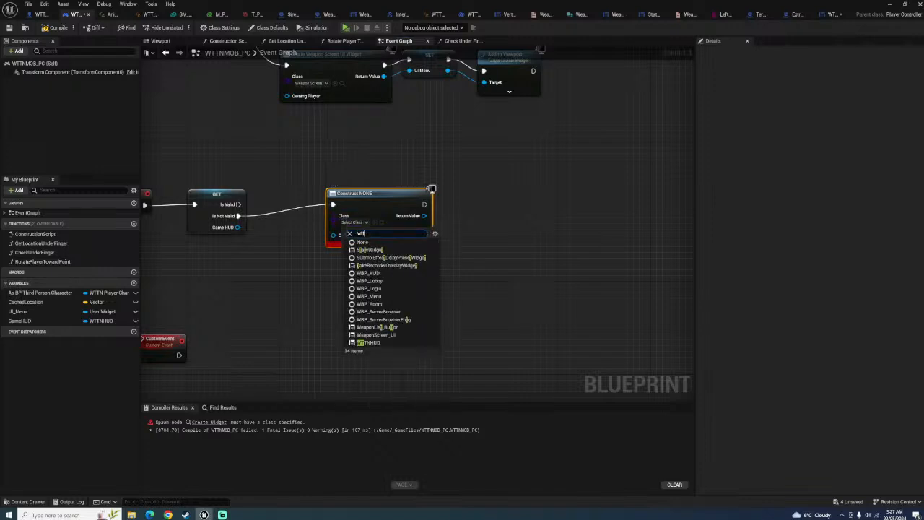
{"action": "type", "text": "TTN"}
{"action": "left_click", "coordinate": [383, 252]}
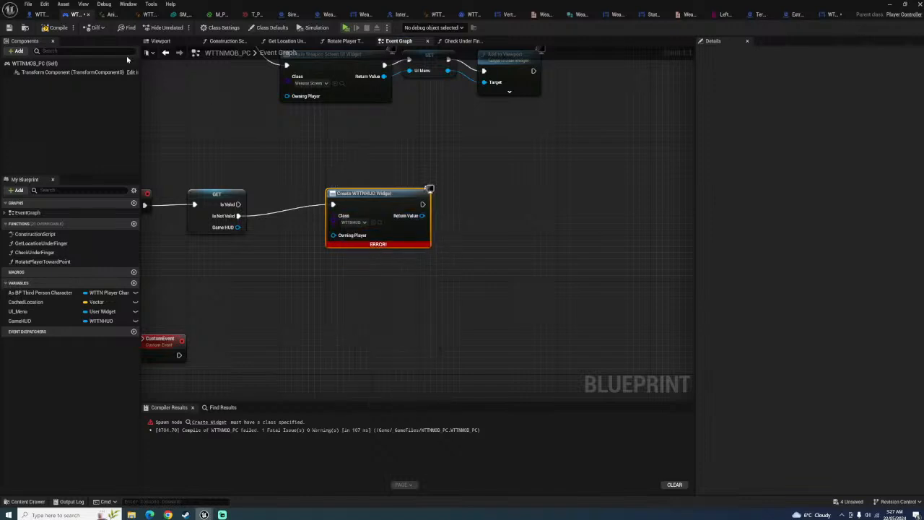
Feed the created WTTNHUD widget's Return Value into an Add to Viewport node and compile the blueprint
{"action": "left_click_drag", "start_coordinate": [424, 214], "coordinate": [458, 227]}
{"action": "type", "text": "addt"}
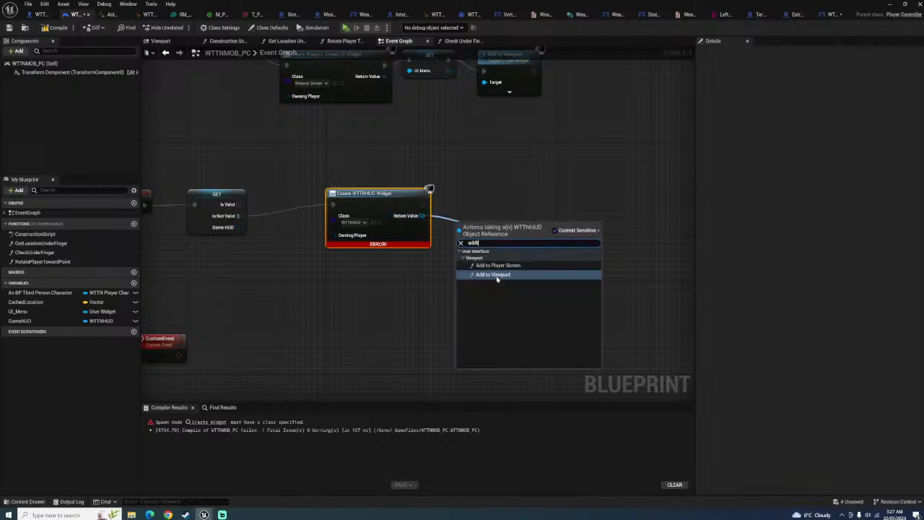
{"action": "left_click", "coordinate": [498, 274]}
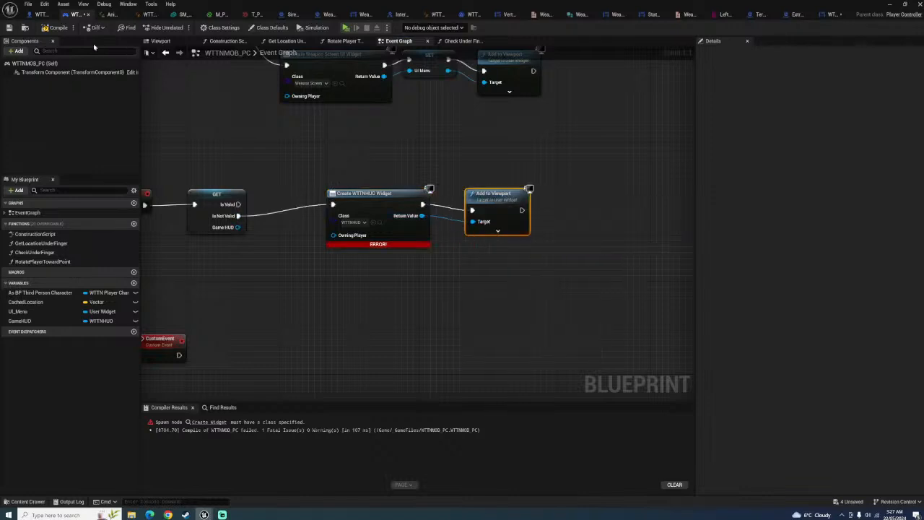
{"action": "left_click", "coordinate": [55, 28]}
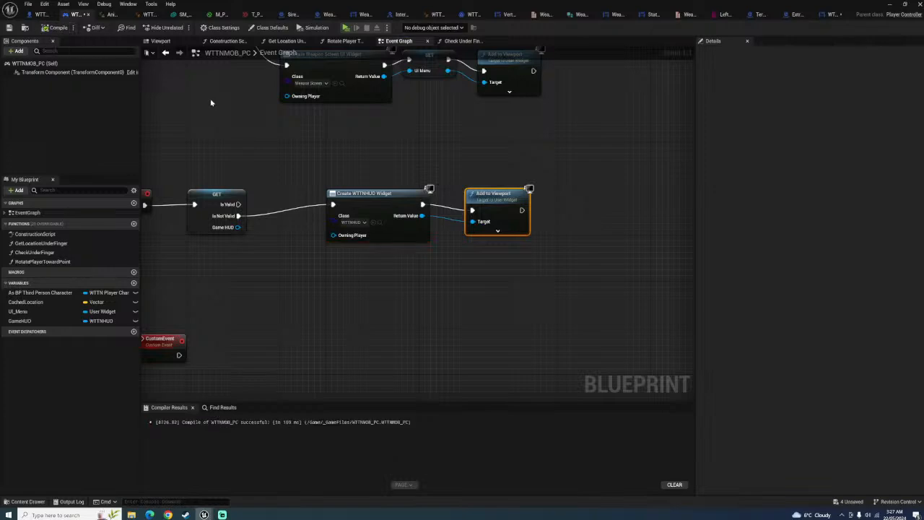
{"action": "left_click", "coordinate": [462, 233]}
{"action": "scroll", "coordinate": [462, 232], "scroll_direction": "down", "scroll_amount": 3}
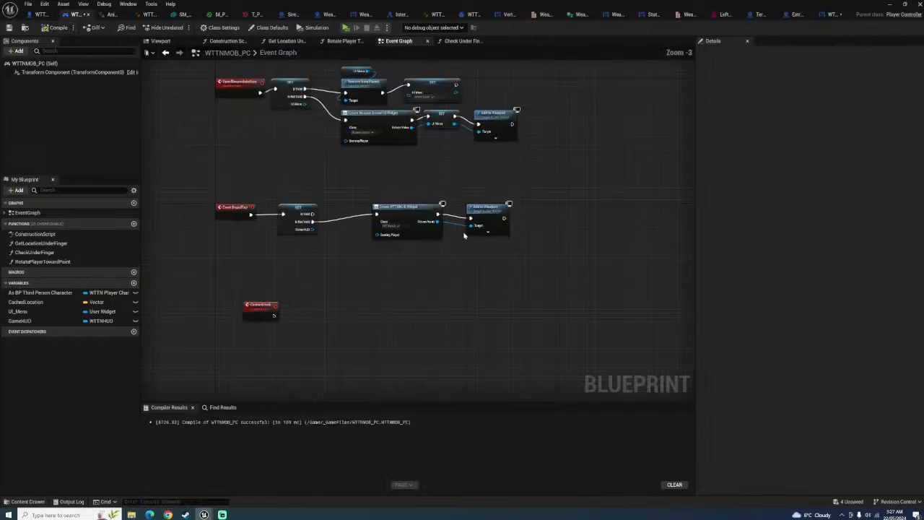
Leave the blueprint editor, close Project Settings, and save all modified assets in the project
{"action": "left_click", "coordinate": [892, 4]}
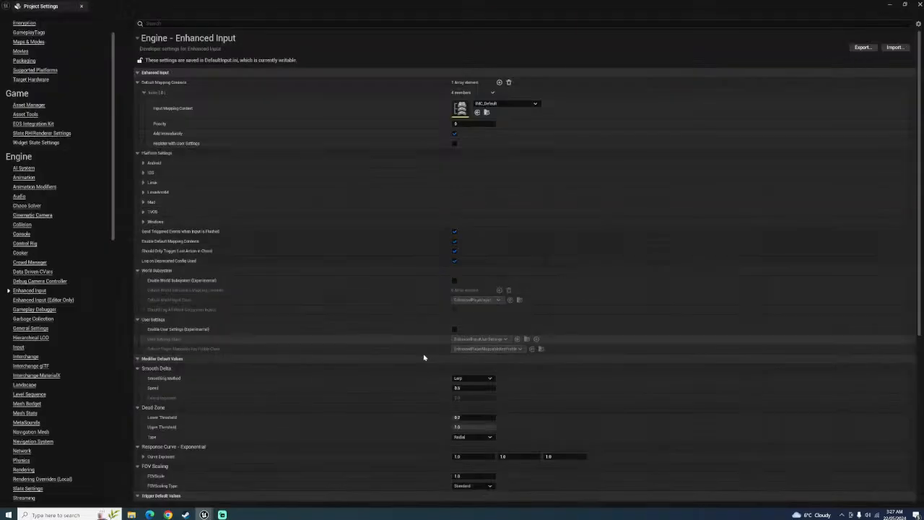
{"action": "left_click", "coordinate": [83, 6]}
{"action": "left_click", "coordinate": [28, 500]}
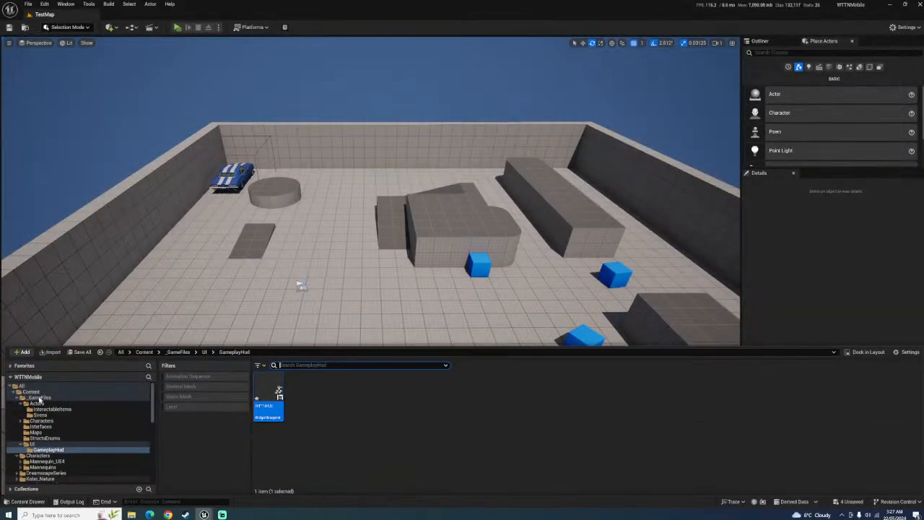
{"action": "left_click", "coordinate": [79, 352]}
{"action": "left_click", "coordinate": [519, 337]}
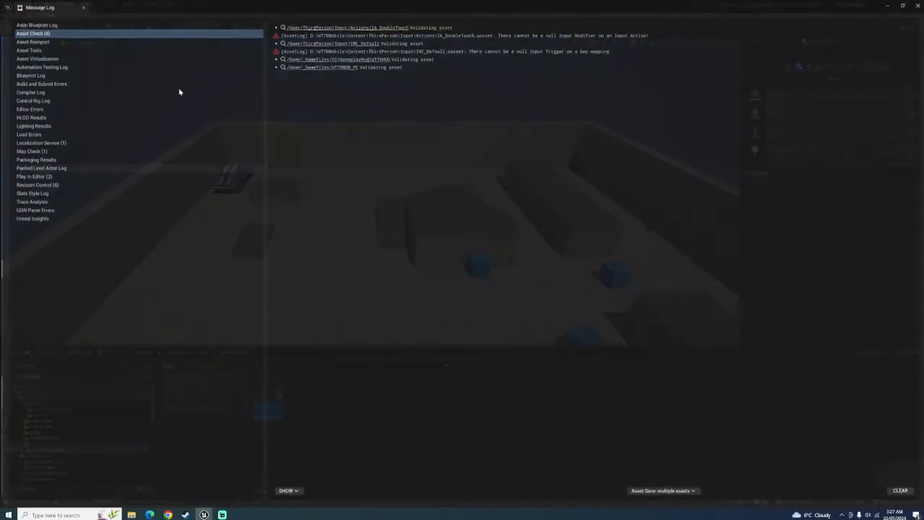
Locate the IA_DoubleTouch input action from the asset check log, delete it, and close the log
{"action": "left_click", "coordinate": [382, 27]}
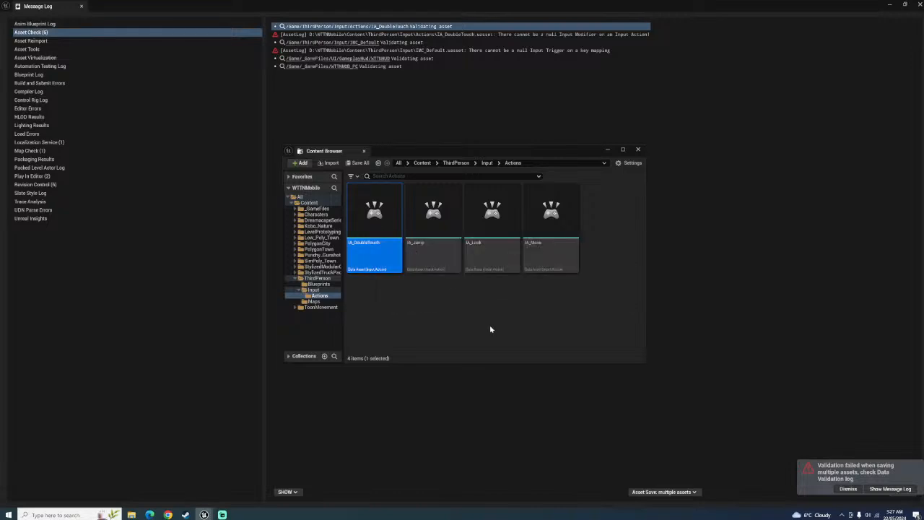
{"action": "key", "text": "Delete"}
{"action": "left_click", "coordinate": [415, 374]}
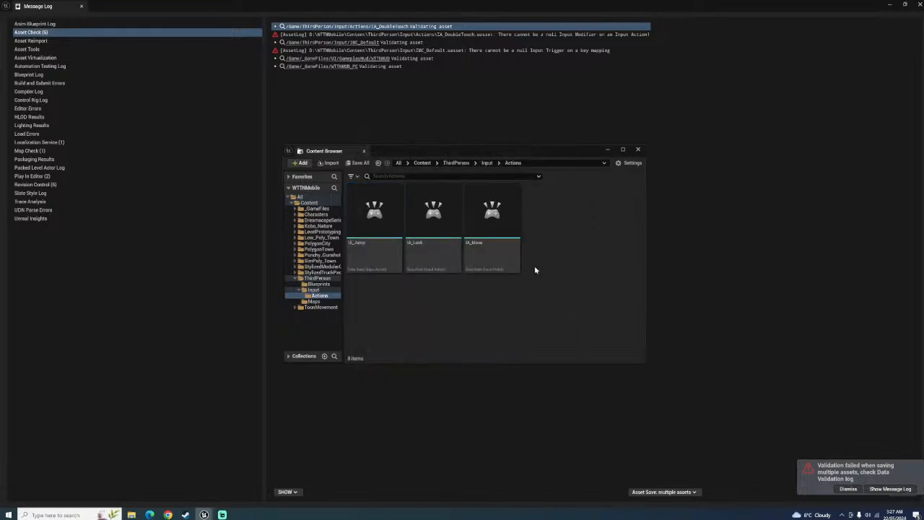
{"action": "left_click", "coordinate": [638, 150]}
{"action": "left_click", "coordinate": [918, 4]}
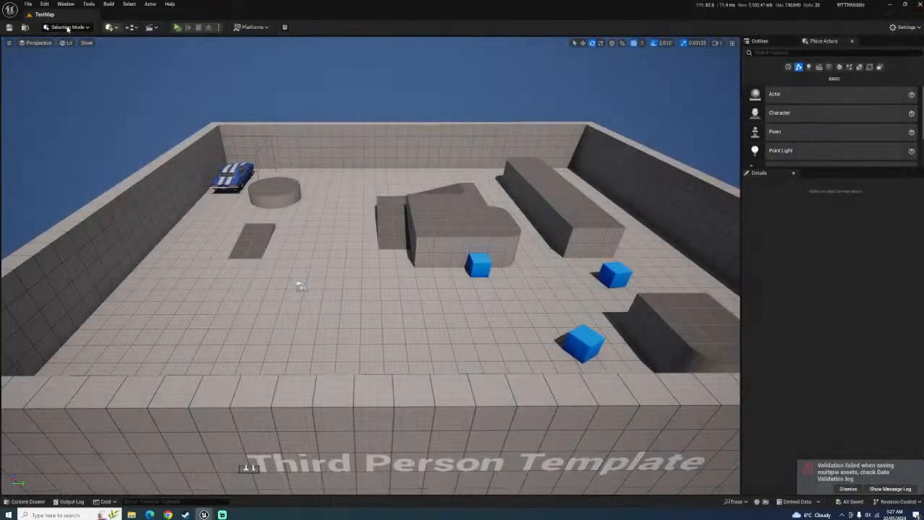
Play-test the level by moving the character with the joystick and trying the Shoot button, then stop and close the log
{"action": "left_click", "coordinate": [28, 501]}
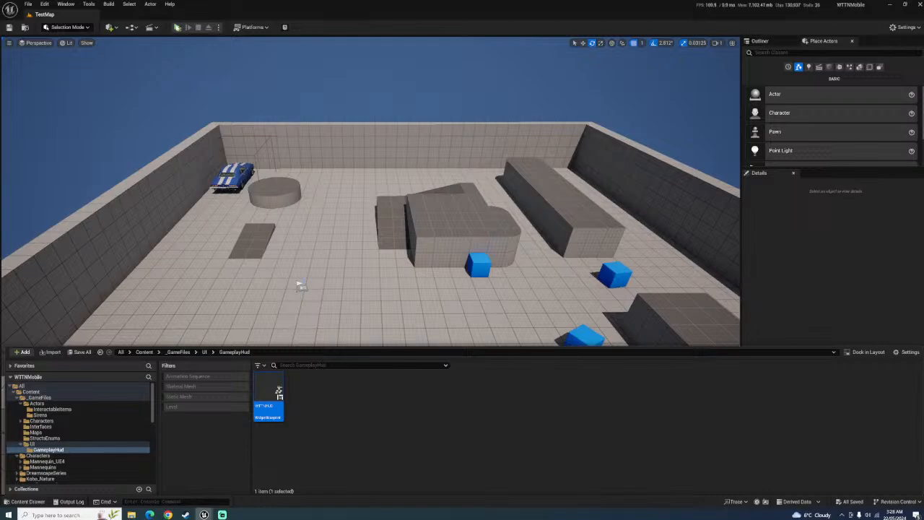
{"action": "left_click", "coordinate": [177, 27]}
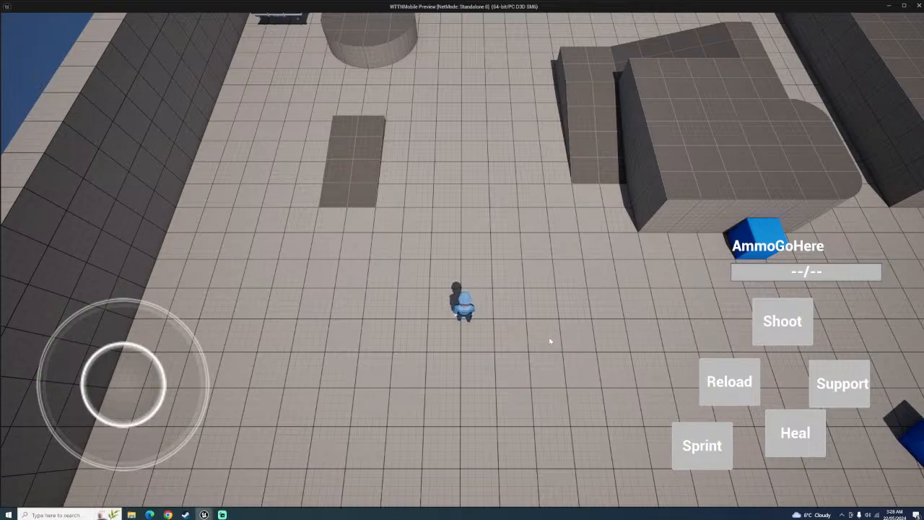
{"action": "mouse_move", "coordinate": [124, 384]}
{"action": "left_mouse_down"}
{"action": "mouse_move", "coordinate": [107, 458]}
{"action": "mouse_move", "coordinate": [130, 301]}
{"action": "mouse_move", "coordinate": [151, 371]}
{"action": "mouse_move", "coordinate": [62, 399]}
{"action": "mouse_move", "coordinate": [178, 449]}
{"action": "mouse_move", "coordinate": [133, 297]}
{"action": "mouse_move", "coordinate": [165, 307]}
{"action": "mouse_move", "coordinate": [197, 429]}
{"action": "mouse_move", "coordinate": [82, 407]}
{"action": "mouse_move", "coordinate": [207, 417]}
{"action": "mouse_move", "coordinate": [128, 303]}
{"action": "mouse_move", "coordinate": [108, 340]}
{"action": "mouse_move", "coordinate": [99, 449]}
{"action": "mouse_move", "coordinate": [62, 412]}
{"action": "mouse_move", "coordinate": [67, 426]}
{"action": "mouse_move", "coordinate": [91, 440]}
{"action": "mouse_move", "coordinate": [181, 380]}
{"action": "mouse_move", "coordinate": [122, 340]}
{"action": "mouse_move", "coordinate": [75, 379]}
{"action": "mouse_move", "coordinate": [192, 402]}
{"action": "mouse_move", "coordinate": [126, 397]}
{"action": "mouse_move", "coordinate": [123, 383]}
{"action": "left_mouse_up"}
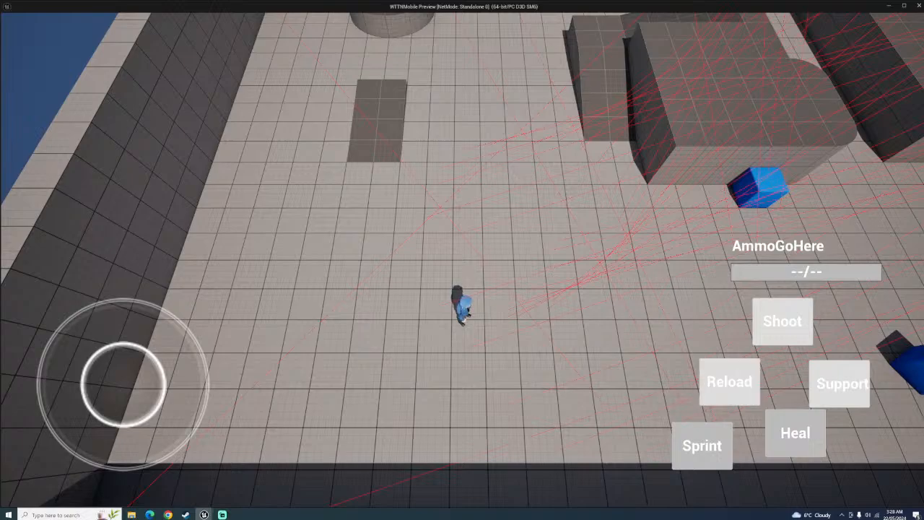
{"action": "mouse_move", "coordinate": [124, 384]}
{"action": "left_mouse_down"}
{"action": "mouse_move", "coordinate": [99, 458]}
{"action": "mouse_move", "coordinate": [136, 454]}
{"action": "mouse_move", "coordinate": [195, 337]}
{"action": "mouse_move", "coordinate": [203, 350]}
{"action": "mouse_move", "coordinate": [200, 421]}
{"action": "mouse_move", "coordinate": [208, 382]}
{"action": "mouse_move", "coordinate": [124, 383]}
{"action": "mouse_move", "coordinate": [97, 458]}
{"action": "mouse_move", "coordinate": [87, 444]}
{"action": "mouse_move", "coordinate": [126, 295]}
{"action": "mouse_move", "coordinate": [134, 441]}
{"action": "mouse_move", "coordinate": [124, 383]}
{"action": "left_mouse_up"}
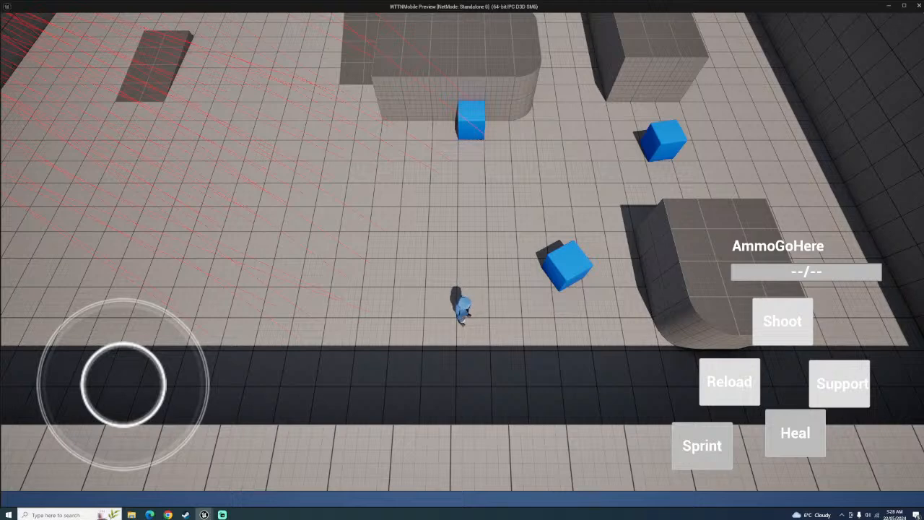
{"action": "left_click", "coordinate": [783, 322]}
{"action": "left_click", "coordinate": [782, 321]}
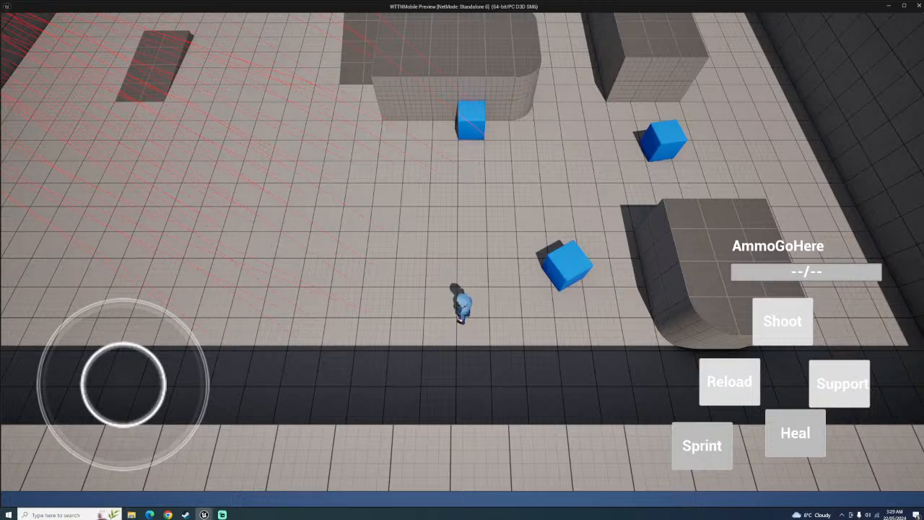
{"action": "mouse_move", "coordinate": [123, 385]}
{"action": "left_mouse_down"}
{"action": "mouse_move", "coordinate": [92, 458]}
{"action": "mouse_move", "coordinate": [91, 301]}
{"action": "mouse_move", "coordinate": [71, 337]}
{"action": "mouse_move", "coordinate": [70, 397]}
{"action": "mouse_move", "coordinate": [110, 462]}
{"action": "mouse_move", "coordinate": [140, 377]}
{"action": "left_mouse_up"}
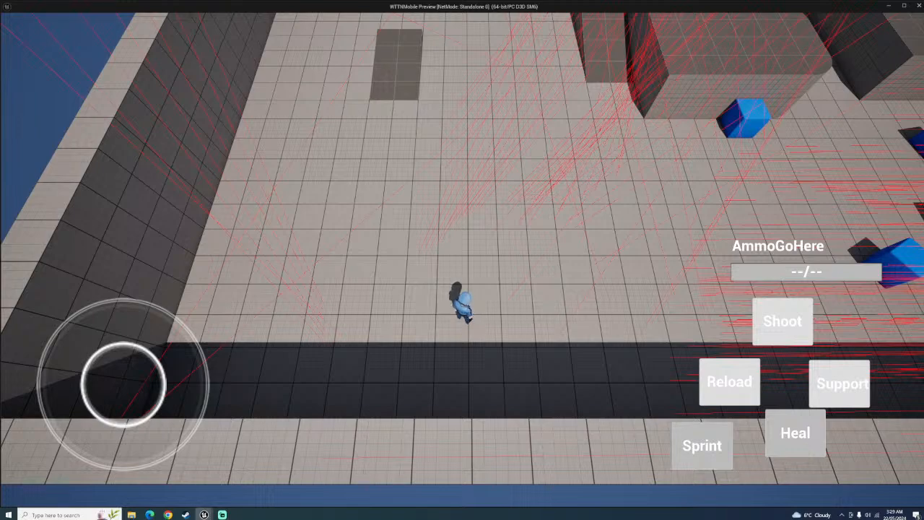
{"action": "key", "text": "Escape"}
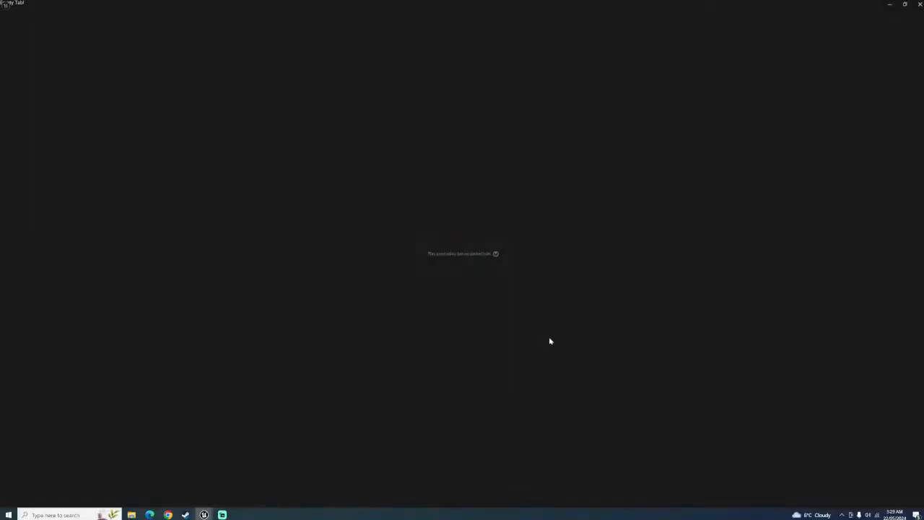
{"action": "left_click", "coordinate": [81, 6]}
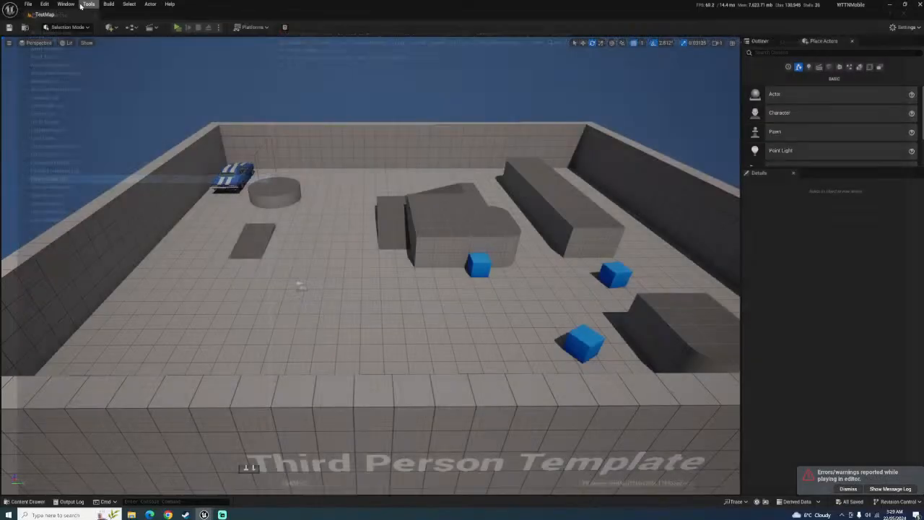
Create a new folder called Weapons inside the _GameFiles folder
{"action": "left_click", "coordinate": [27, 501]}
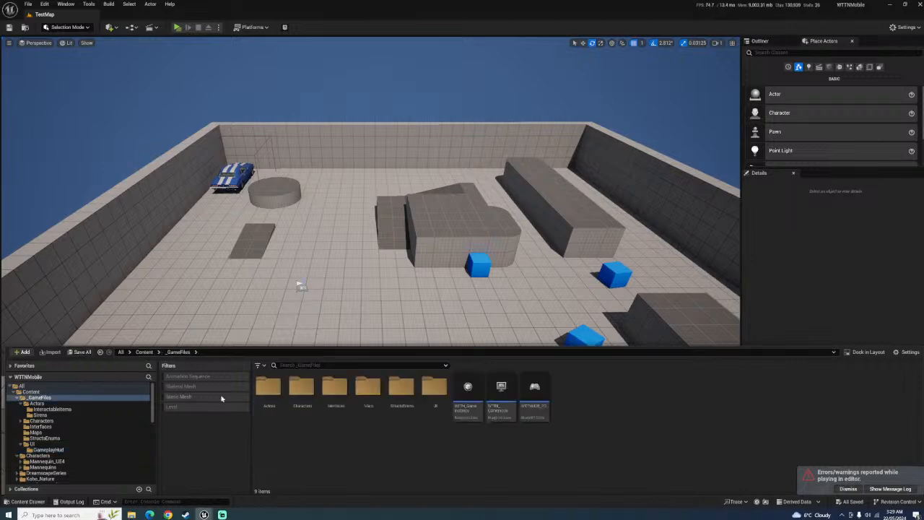
{"action": "right_click", "coordinate": [381, 438]}
{"action": "left_click", "coordinate": [409, 199]}
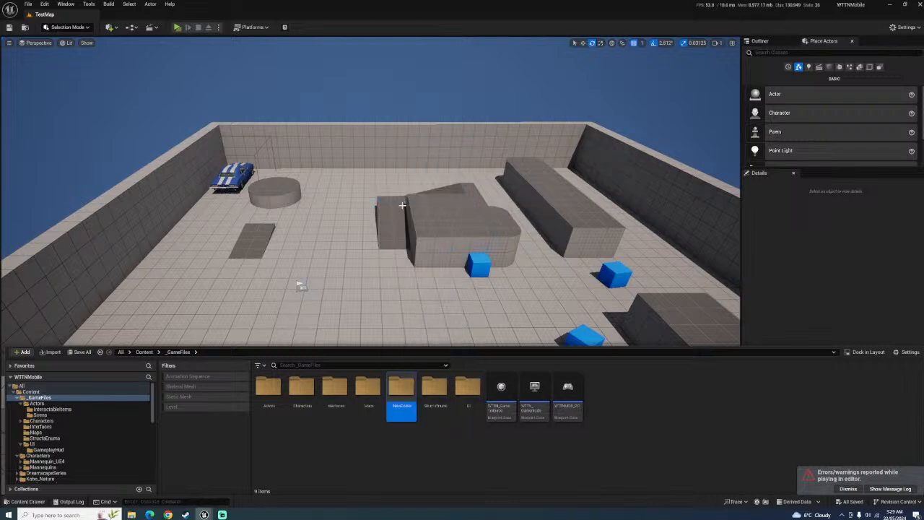
{"action": "type", "text": "Weapons"}
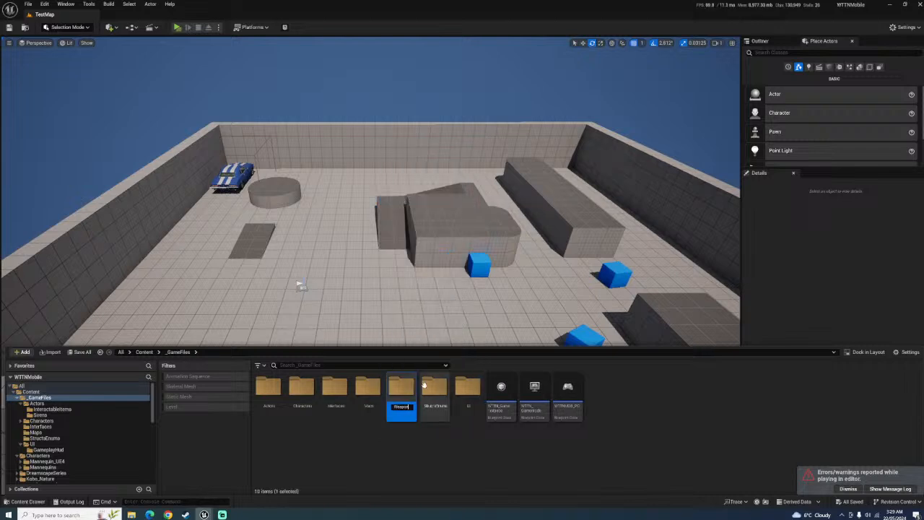
{"action": "key", "text": "Return"}
Open the Weapons folder and begin creating a new Blueprint Class in it
{"action": "double_click", "coordinate": [468, 390]}
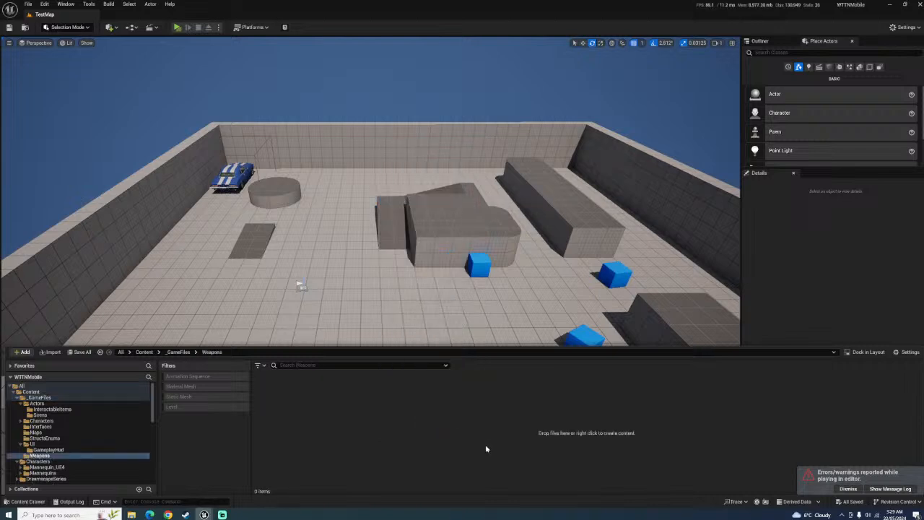
{"action": "right_click", "coordinate": [351, 424]}
{"action": "mouse_move", "coordinate": [375, 374]}
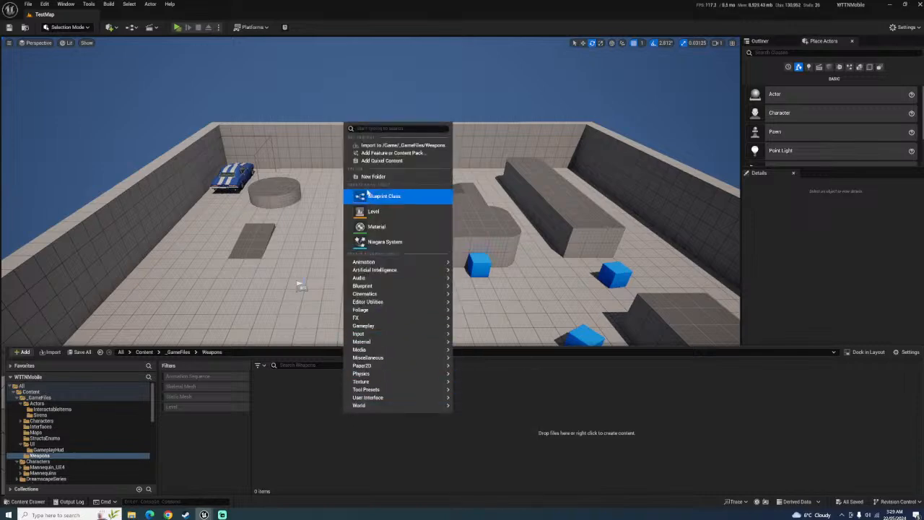
{"action": "left_click", "coordinate": [381, 196]}
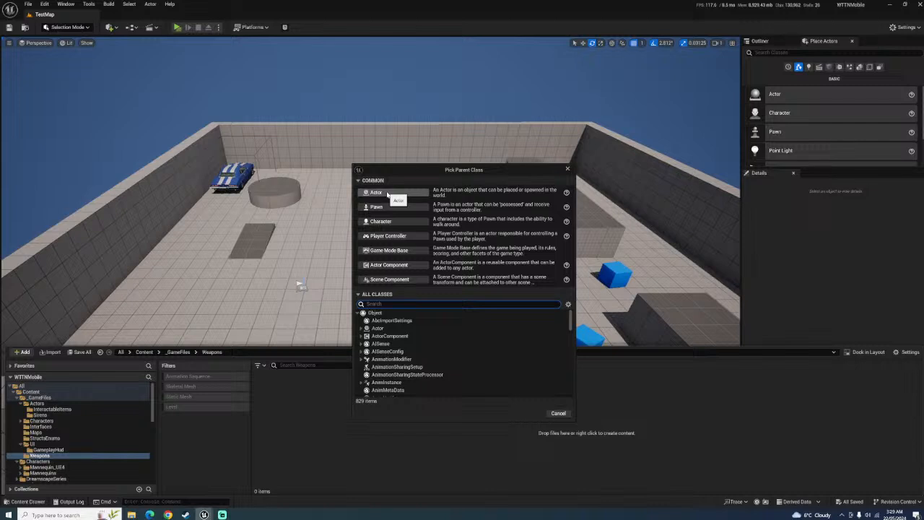
{"action": "type", "text": "Weaponb"}
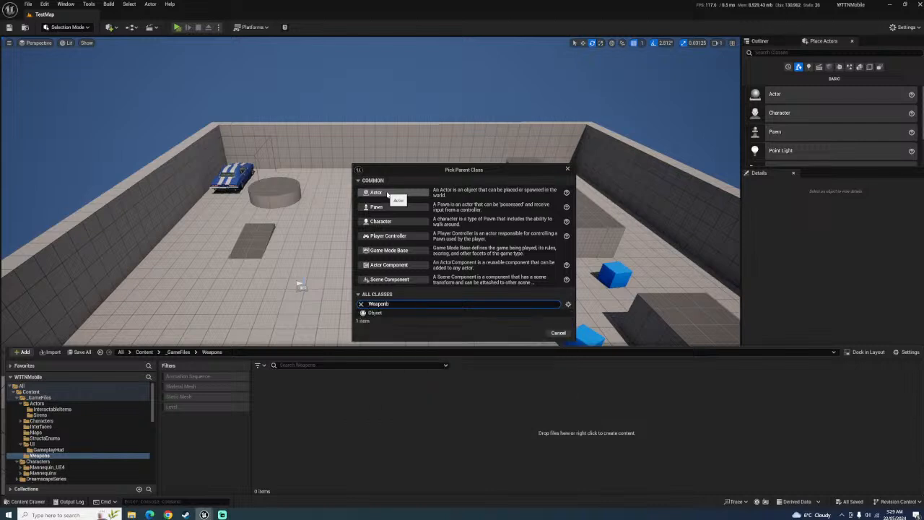
{"action": "key", "text": "BackSpace"}
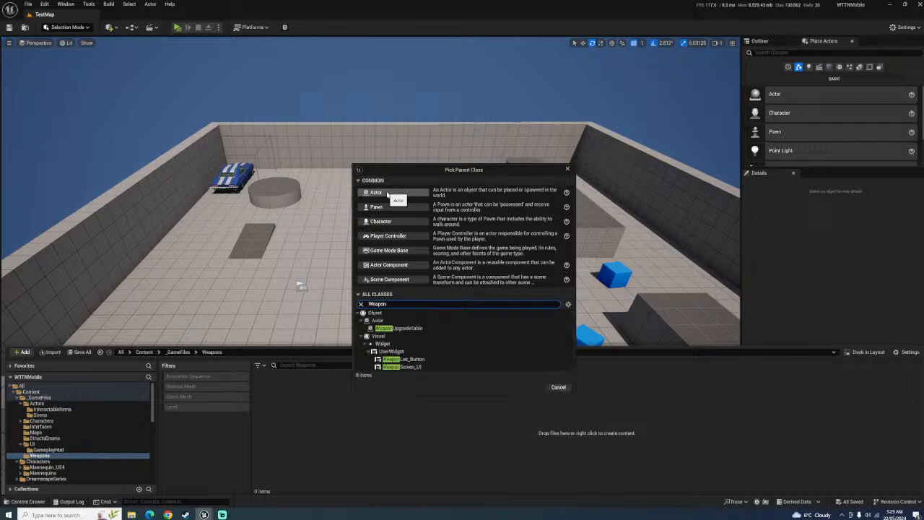
{"action": "type", "text": "Bas"}
{"action": "key", "text": "BackSpace"}
{"action": "key", "text": "BackSpace"}
{"action": "key", "text": "BackSpace"}
{"action": "key", "text": "BackSpace"}
{"action": "key", "text": "BackSpace"}
{"action": "key", "text": "BackSpace"}
{"action": "key", "text": "BackSpace"}
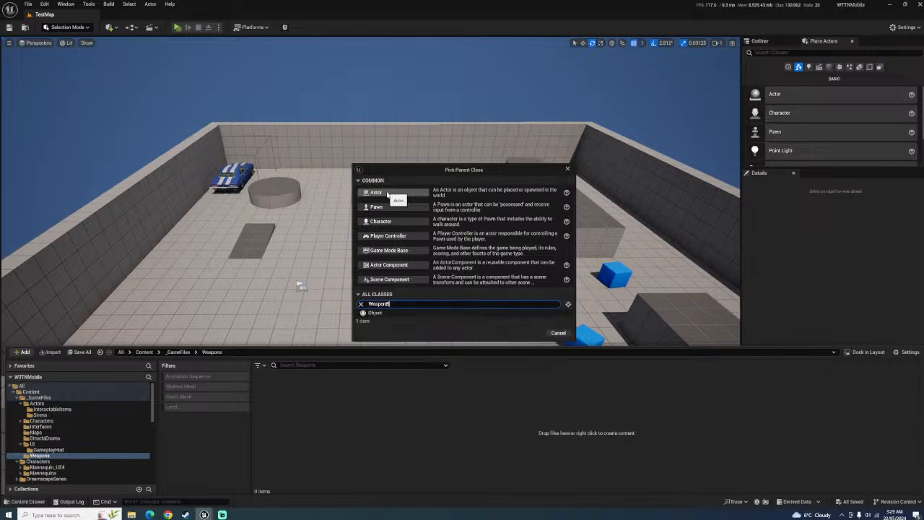
Choose Actor as the parent class, name the new blueprint WeaponBase, and save it
{"action": "left_click", "coordinate": [387, 193]}
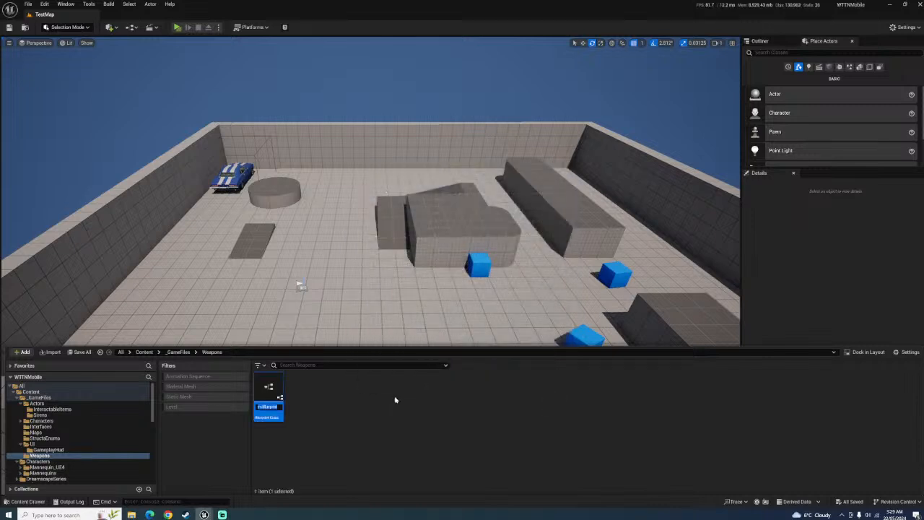
{"action": "type", "text": "WeaponBase"}
{"action": "key", "text": "Return"}
{"action": "left_click", "coordinate": [81, 352]}
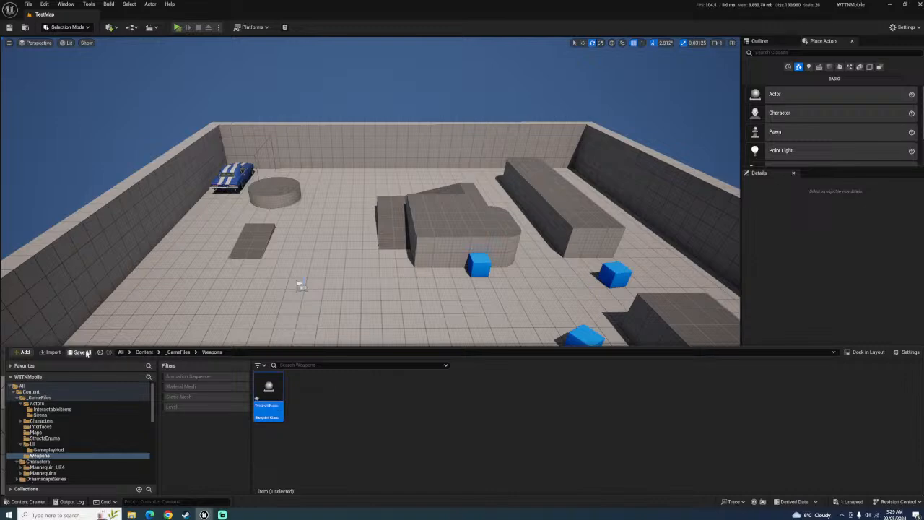
{"action": "left_click", "coordinate": [521, 338]}
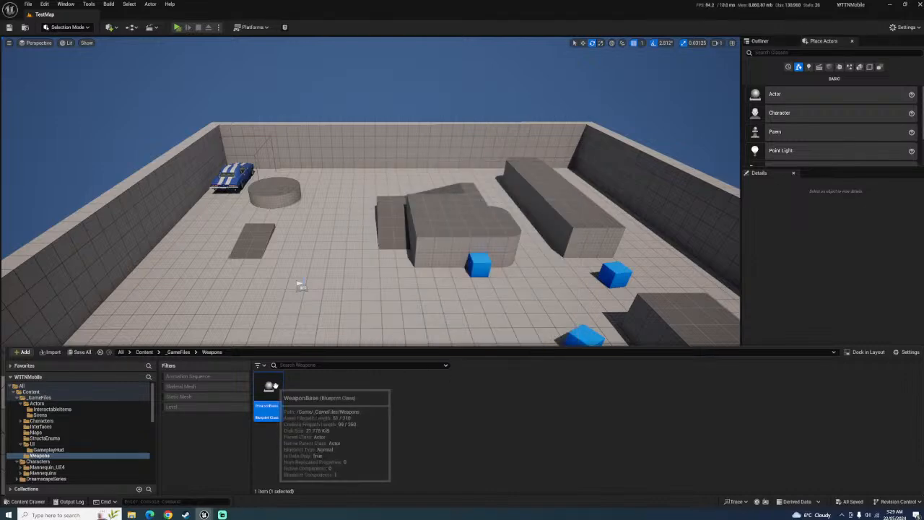
Open the WeaponBase blueprint, add a Static Mesh component under its root with the default name, and compile
{"action": "double_click", "coordinate": [268, 398]}
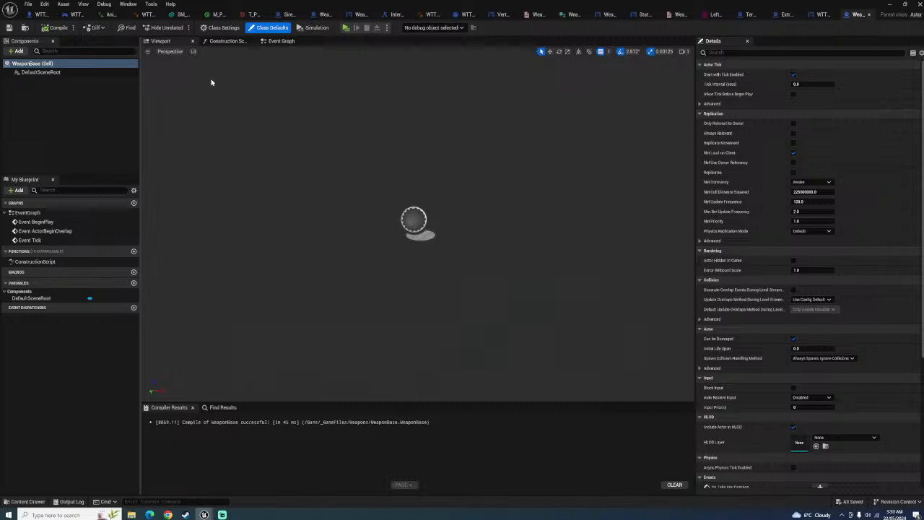
{"action": "left_click", "coordinate": [15, 50]}
{"action": "type", "text": "stat"}
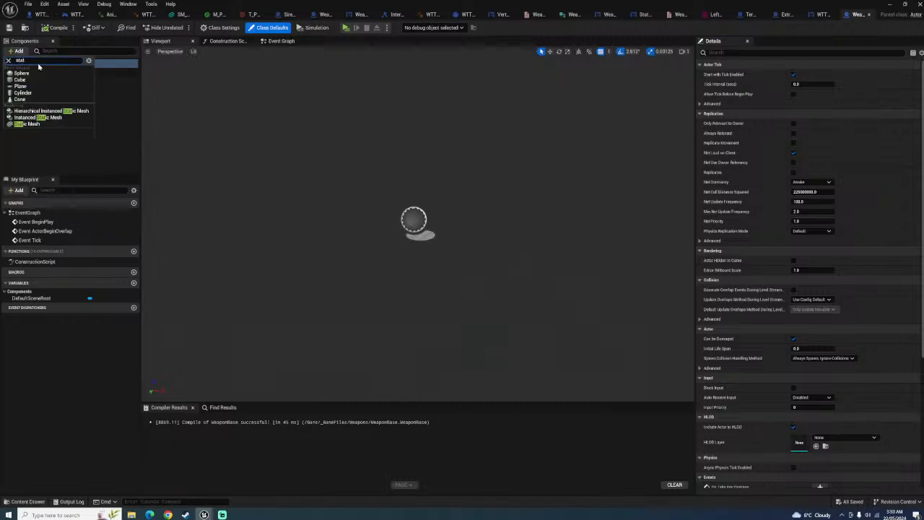
{"action": "left_click", "coordinate": [29, 123]}
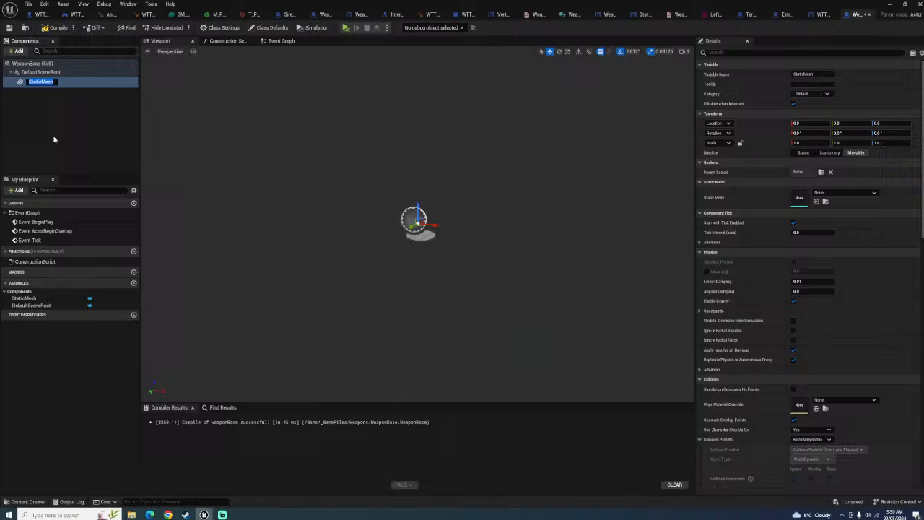
{"action": "left_click", "coordinate": [58, 28]}
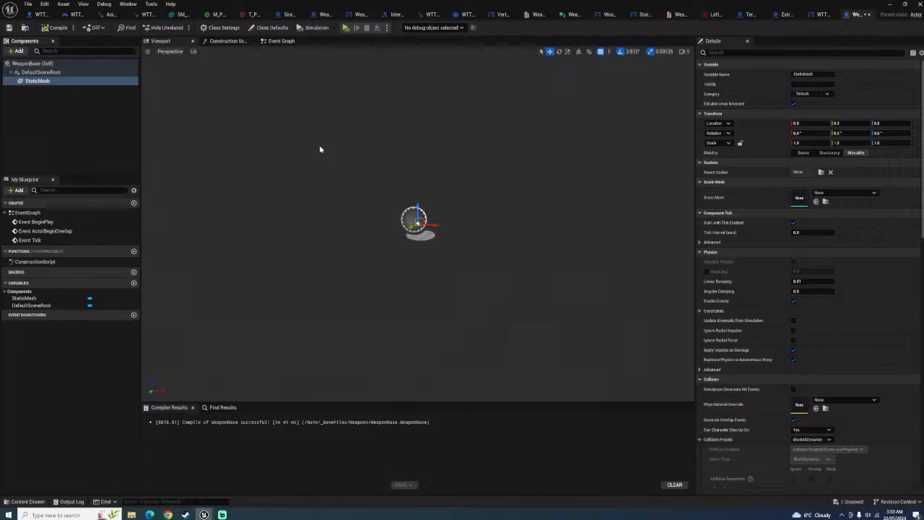
{"action": "left_click", "coordinate": [56, 28]}
Return to the level editor and save the modified WeaponBase asset
{"action": "left_click", "coordinate": [893, 4]}
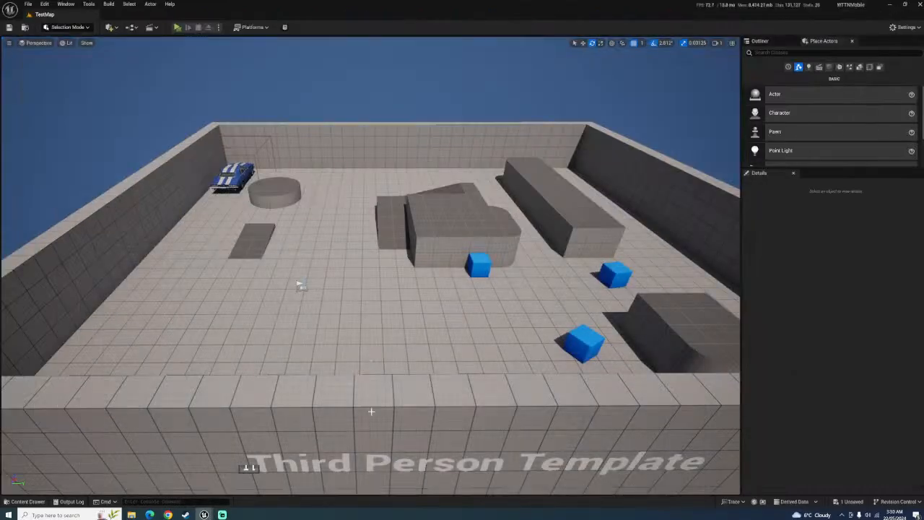
{"action": "left_click", "coordinate": [29, 501]}
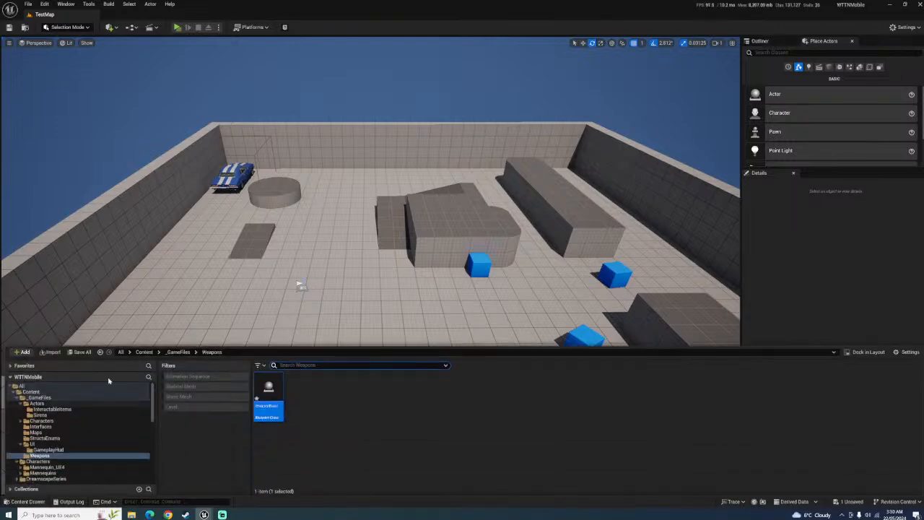
{"action": "left_click", "coordinate": [85, 352]}
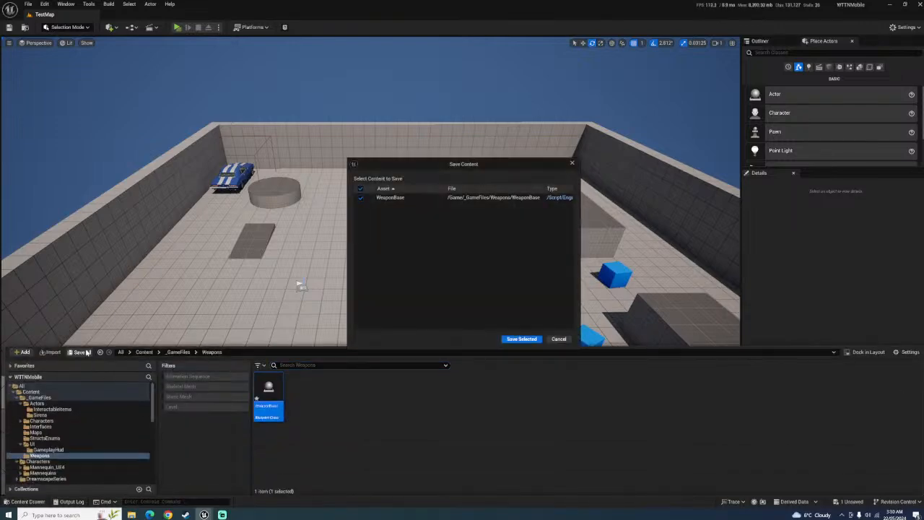
{"action": "left_click", "coordinate": [521, 339]}
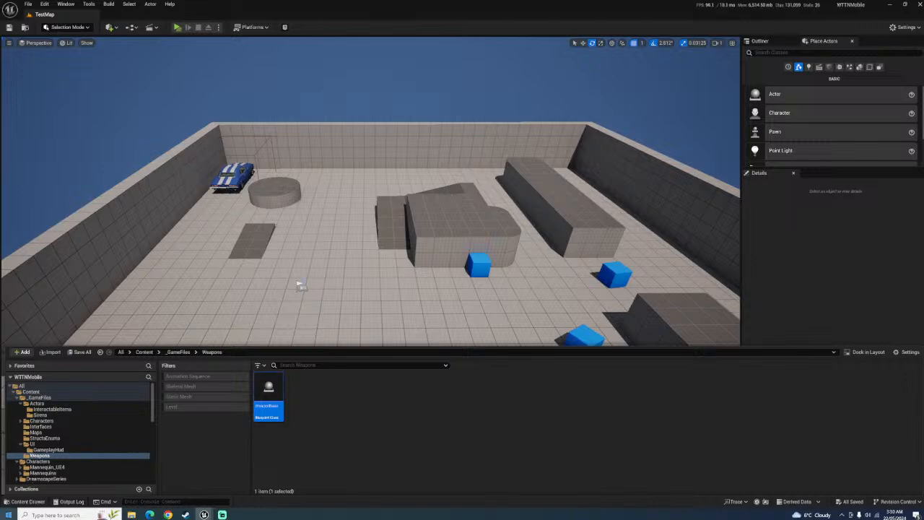
Switch to File Explorer and open the NewSortedWeapons folder on the Data (D:) drive
{"action": "key", "text": "super"}
{"action": "left_click", "coordinate": [134, 254]}
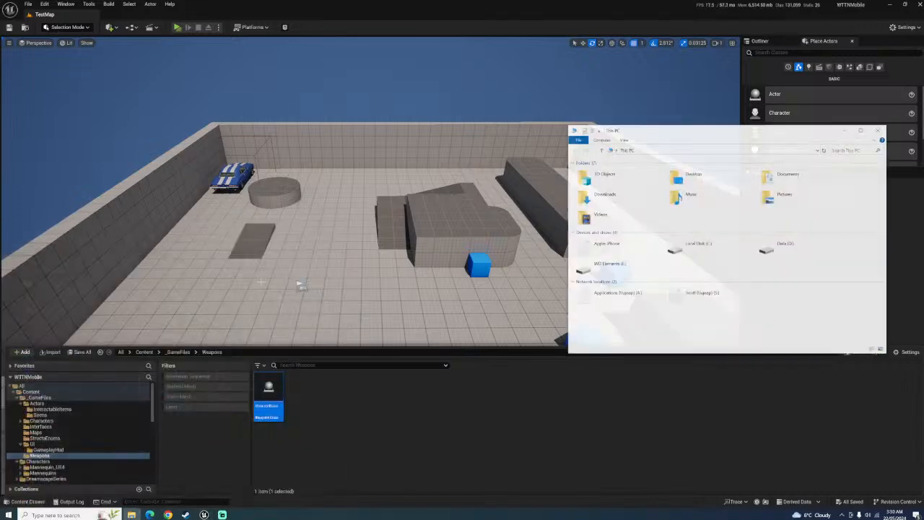
{"action": "double_click", "coordinate": [787, 247]}
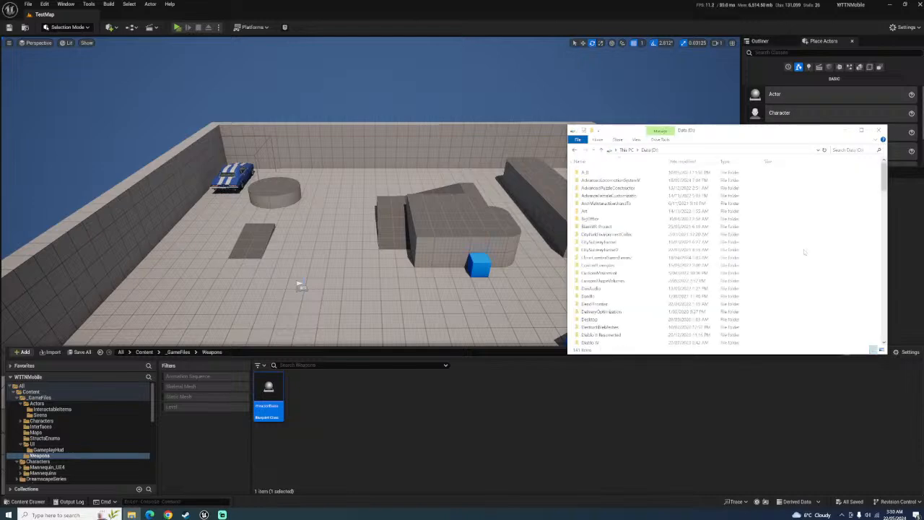
{"action": "scroll", "coordinate": [649, 275], "scroll_direction": "down", "scroll_amount": 5}
{"action": "scroll", "coordinate": [610, 280], "scroll_direction": "down", "scroll_amount": 6}
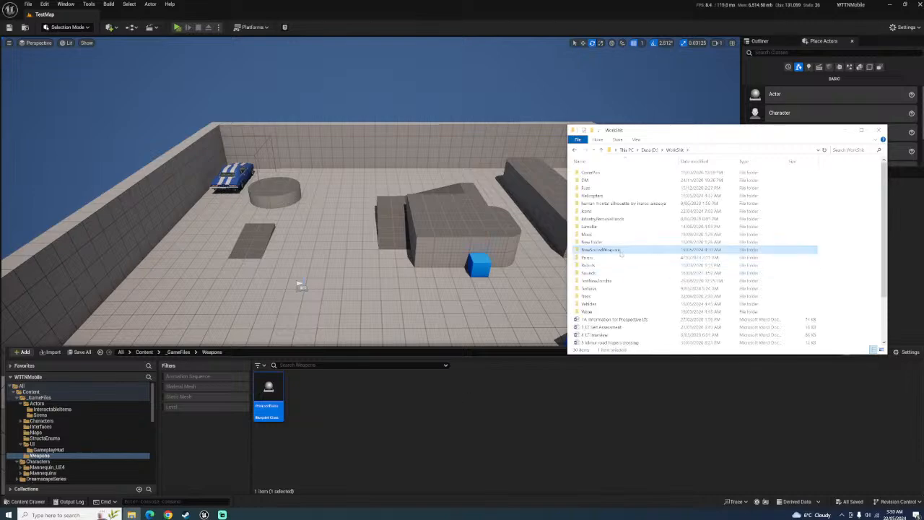
{"action": "double_click", "coordinate": [613, 250]}
Look through the weapon pack folders and open ModernHandguns
{"action": "scroll", "coordinate": [621, 224], "scroll_direction": "down", "scroll_amount": 14}
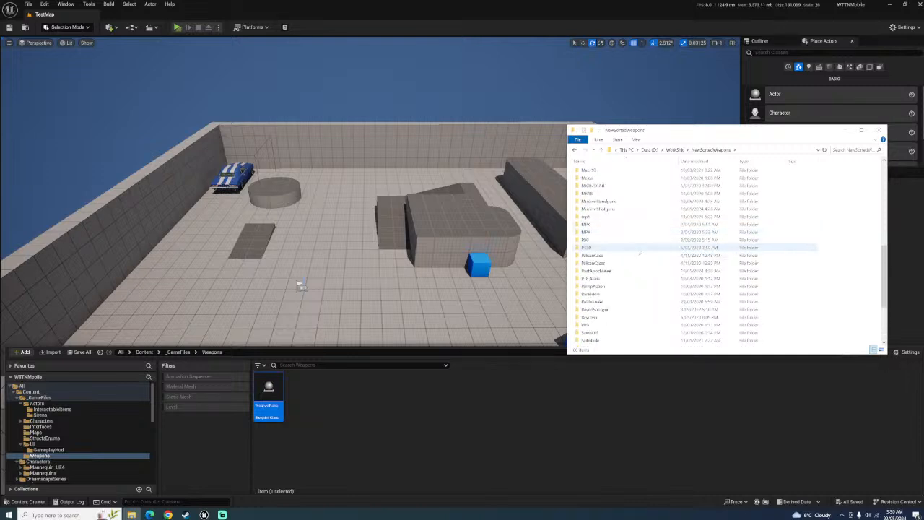
{"action": "scroll", "coordinate": [642, 253], "scroll_direction": "up", "scroll_amount": 10}
{"action": "scroll", "coordinate": [647, 260], "scroll_direction": "up", "scroll_amount": 3}
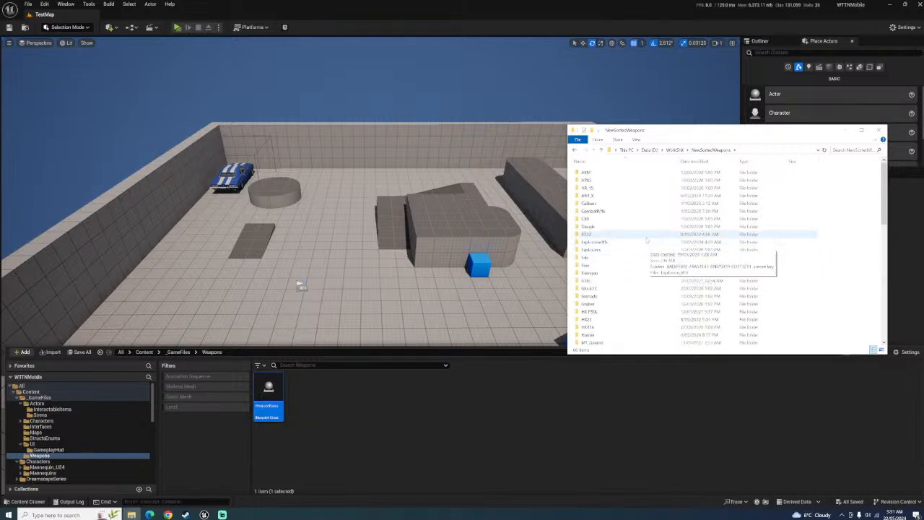
{"action": "scroll", "coordinate": [648, 246], "scroll_direction": "down", "scroll_amount": 7}
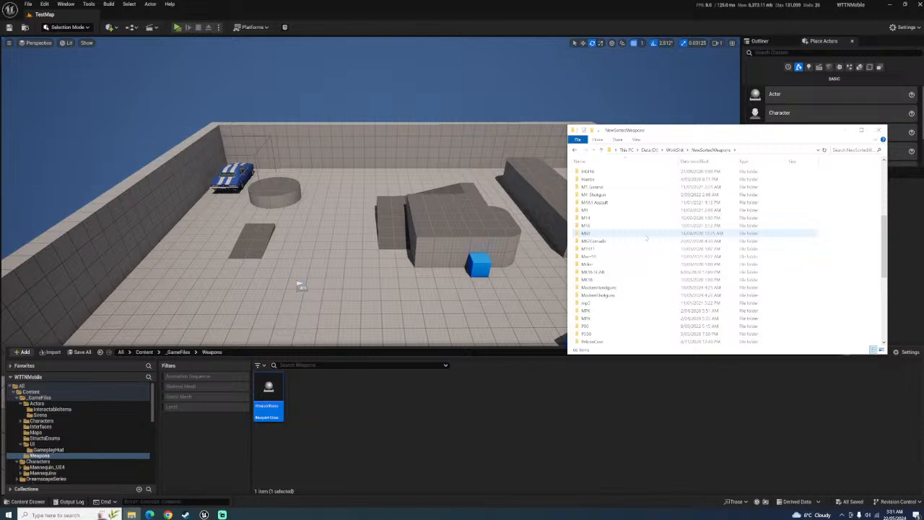
{"action": "scroll", "coordinate": [635, 252], "scroll_direction": "down", "scroll_amount": 1}
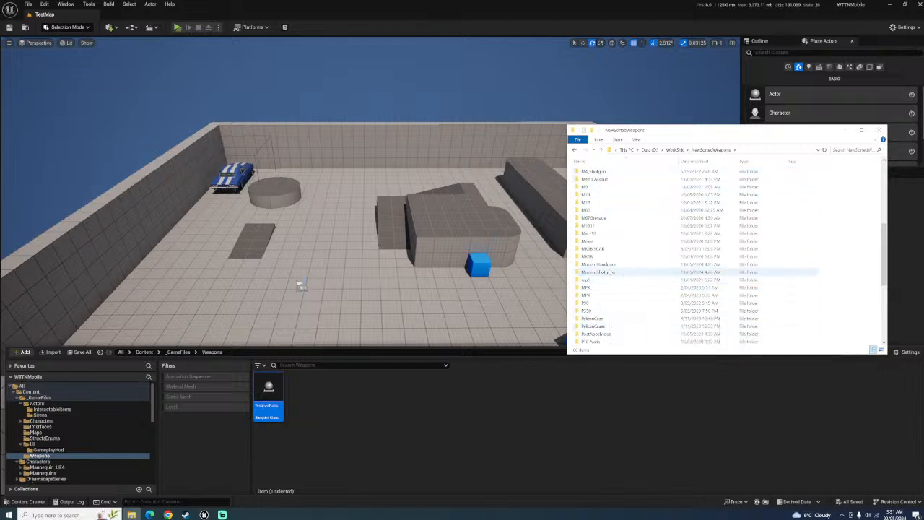
{"action": "double_click", "coordinate": [610, 265]}
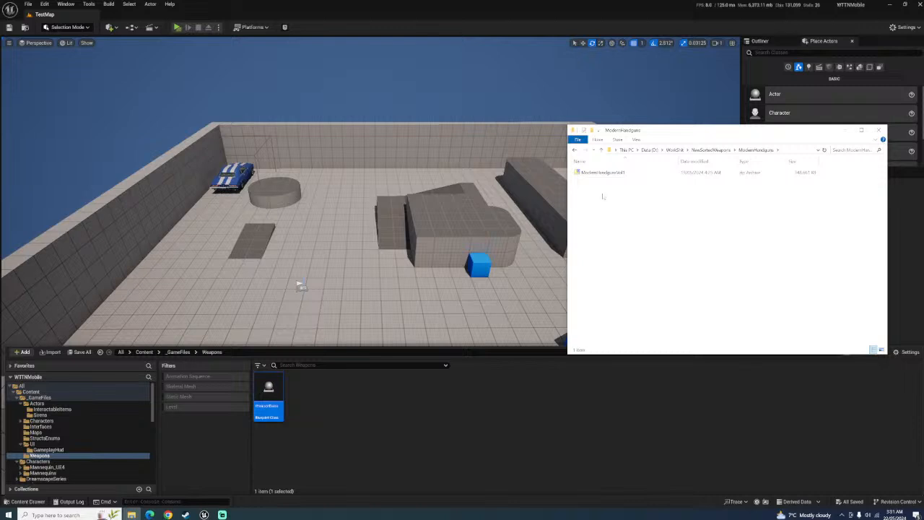
Extract the ModernHandgunsVol1 archive into the current folder with 7-Zip
{"action": "right_click", "coordinate": [613, 173]}
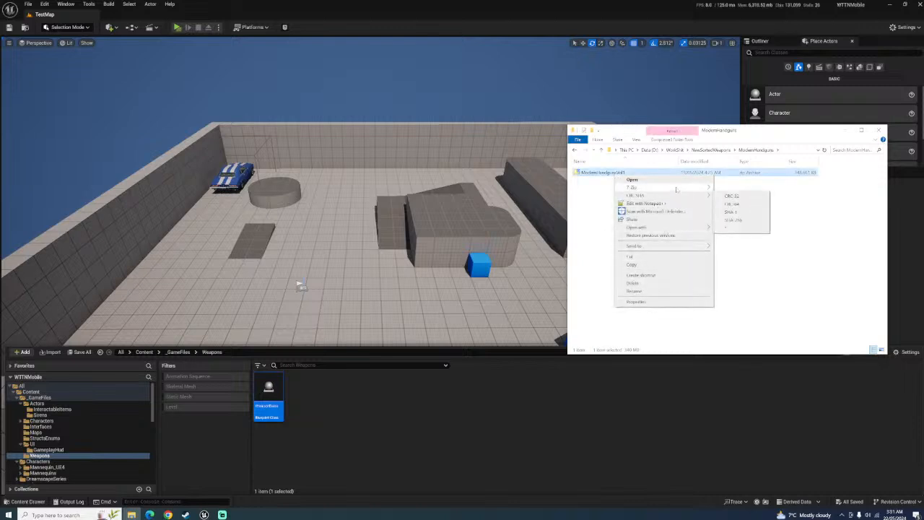
{"action": "mouse_move", "coordinate": [697, 188]}
{"action": "left_click", "coordinate": [751, 212]}
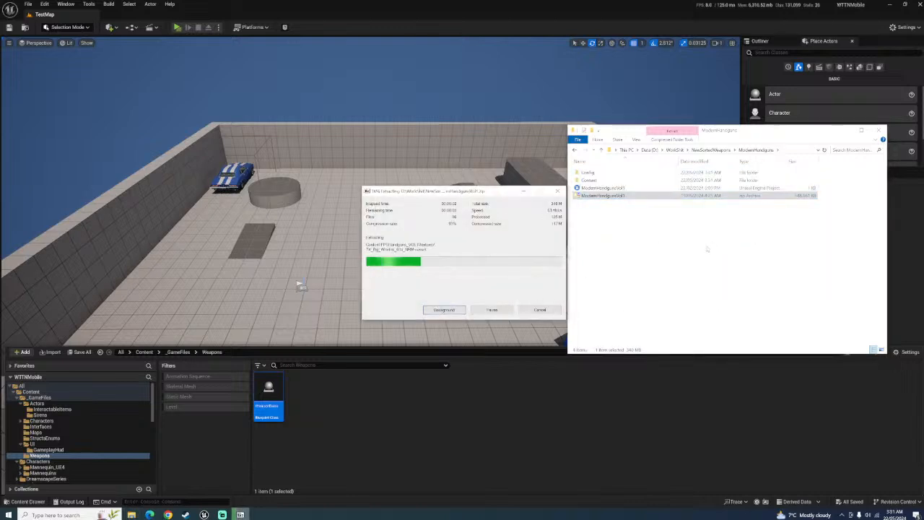
{"action": "left_click", "coordinate": [655, 238]}
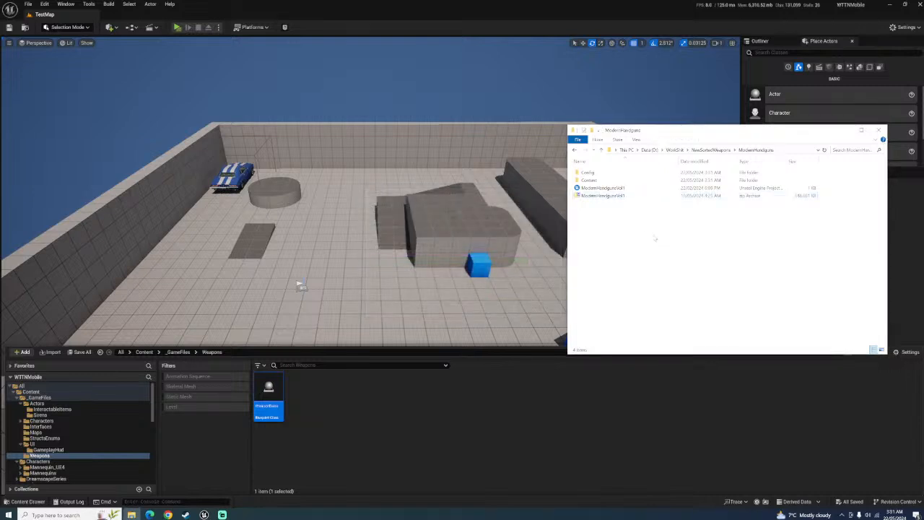
Launch the extracted ModernHandgunsVol1 Unreal Engine project
{"action": "left_click", "coordinate": [594, 179]}
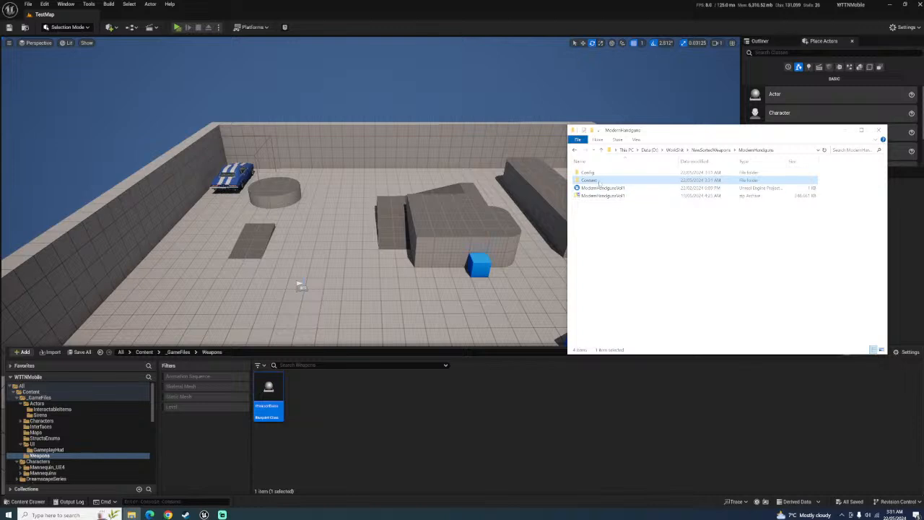
{"action": "left_click", "coordinate": [601, 231]}
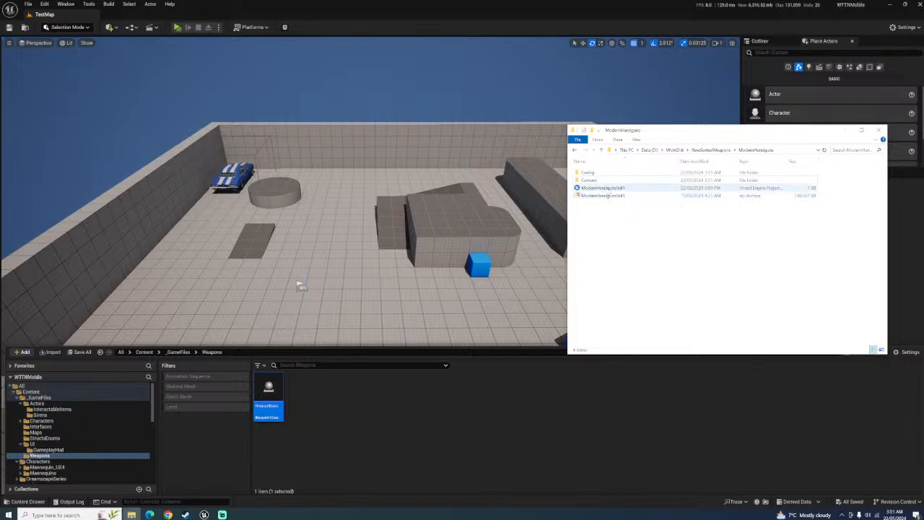
{"action": "left_click", "coordinate": [612, 189]}
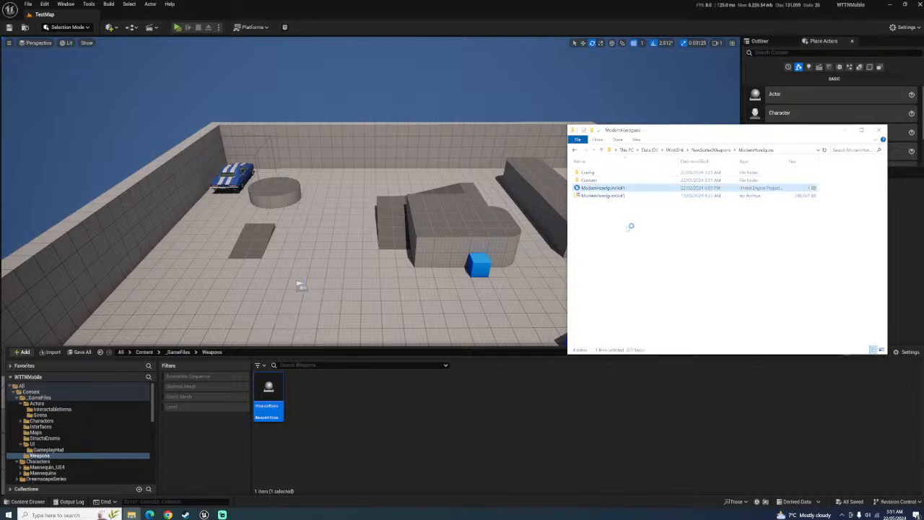
Go back to NewSortedWeapons, open ModernShotguns, and extract the ModernShotgunVol1 archive there with 7-Zip
{"action": "left_click", "coordinate": [601, 149]}
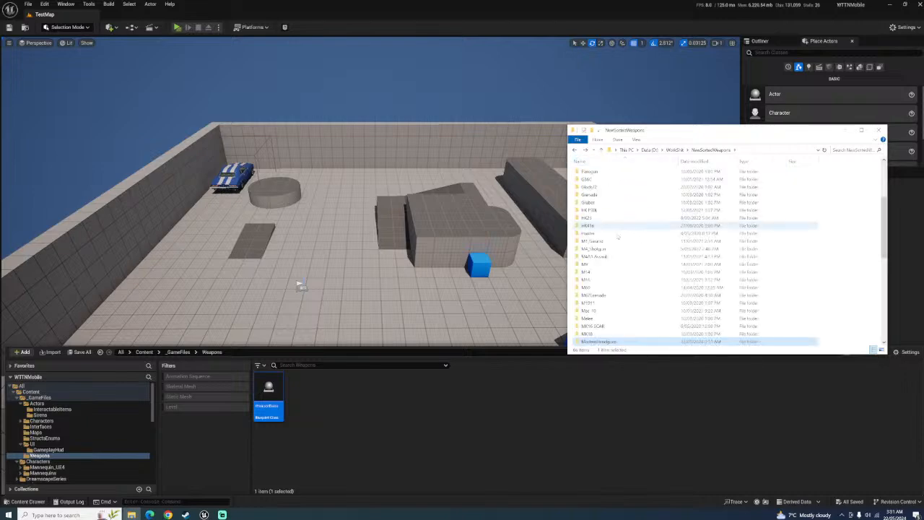
{"action": "left_click", "coordinate": [603, 257]}
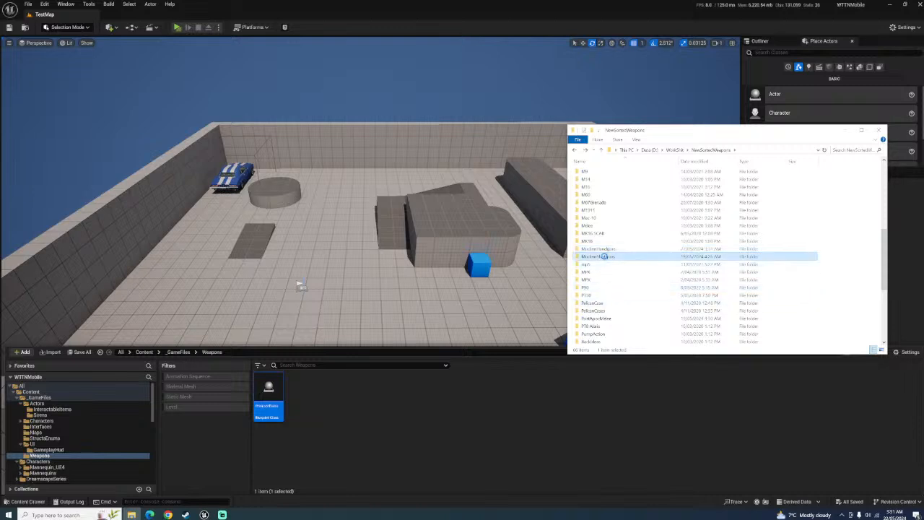
{"action": "double_click", "coordinate": [604, 257]}
{"action": "right_click", "coordinate": [603, 172]}
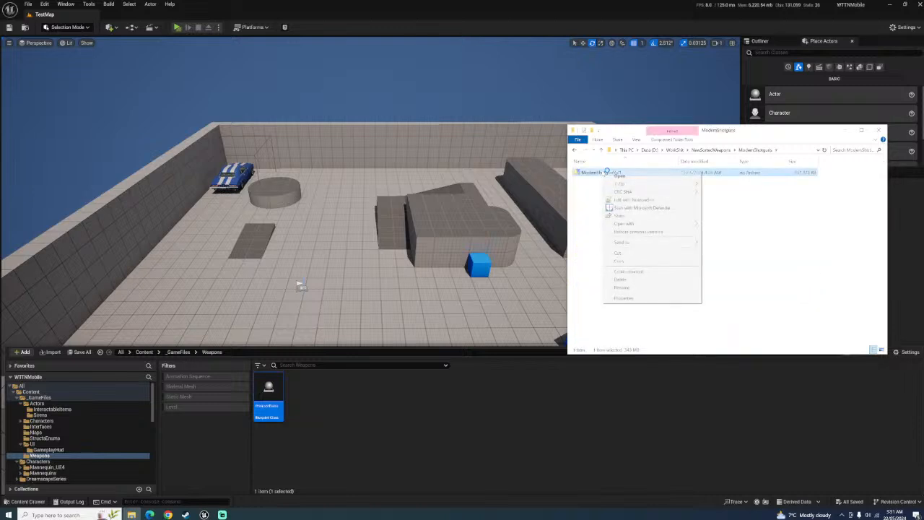
{"action": "mouse_move", "coordinate": [651, 187]}
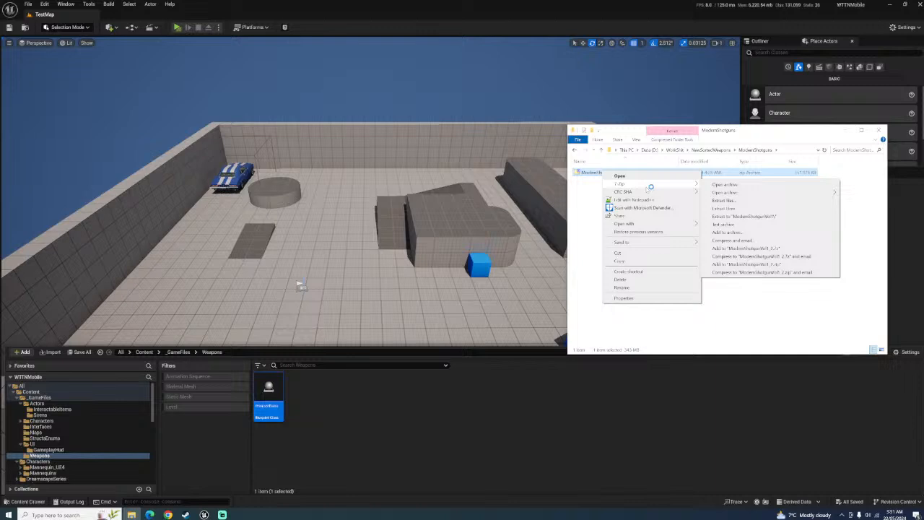
{"action": "left_click", "coordinate": [740, 208]}
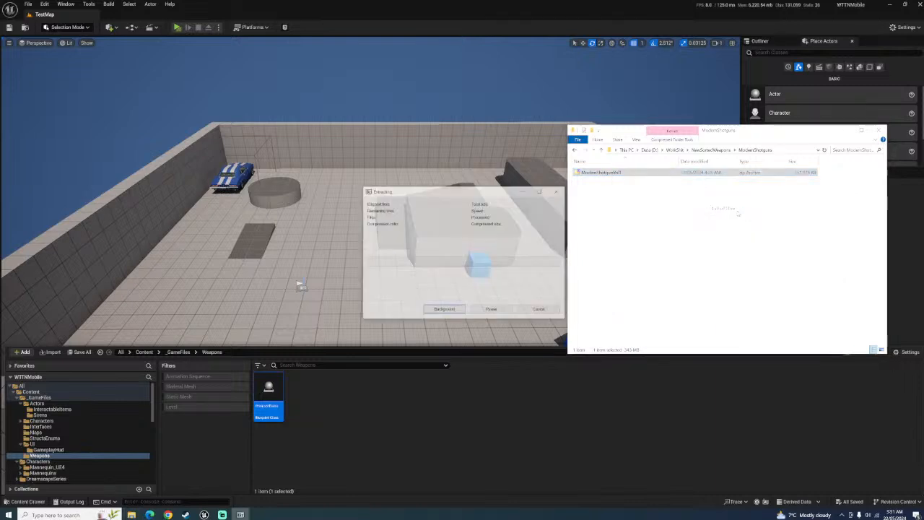
Examine the extracted ModernShotgunVol1 folder and its Content subfolder, going back to the project's main folder
{"action": "left_click", "coordinate": [79, 352]}
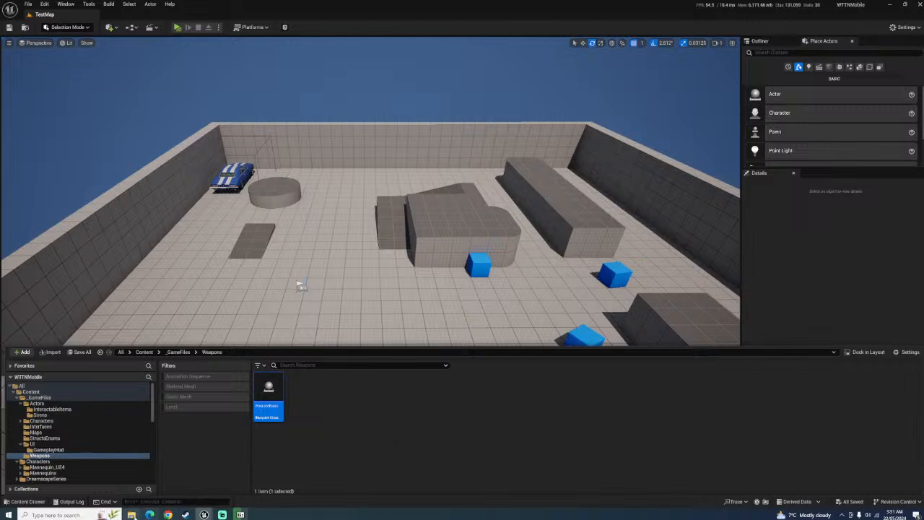
{"action": "left_click", "coordinate": [131, 514]}
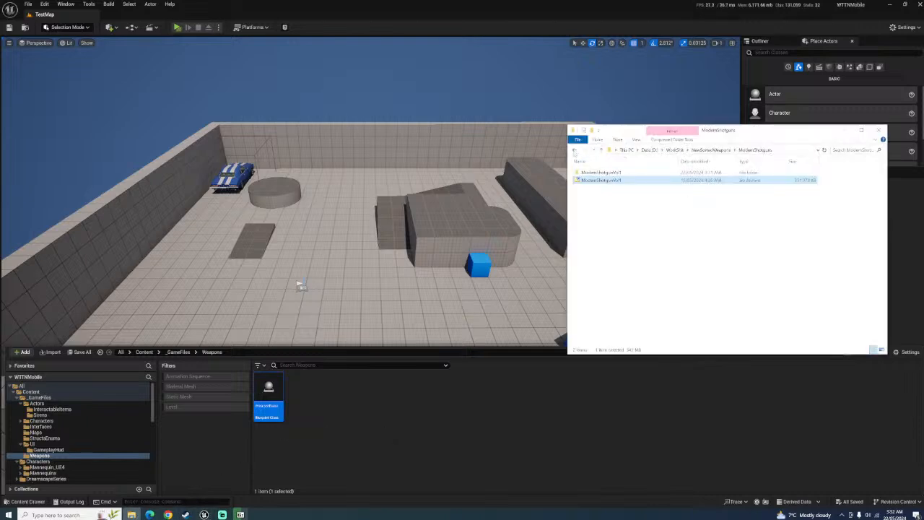
{"action": "left_click_drag", "start_coordinate": [606, 179], "coordinate": [615, 174]}
{"action": "double_click", "coordinate": [615, 174]}
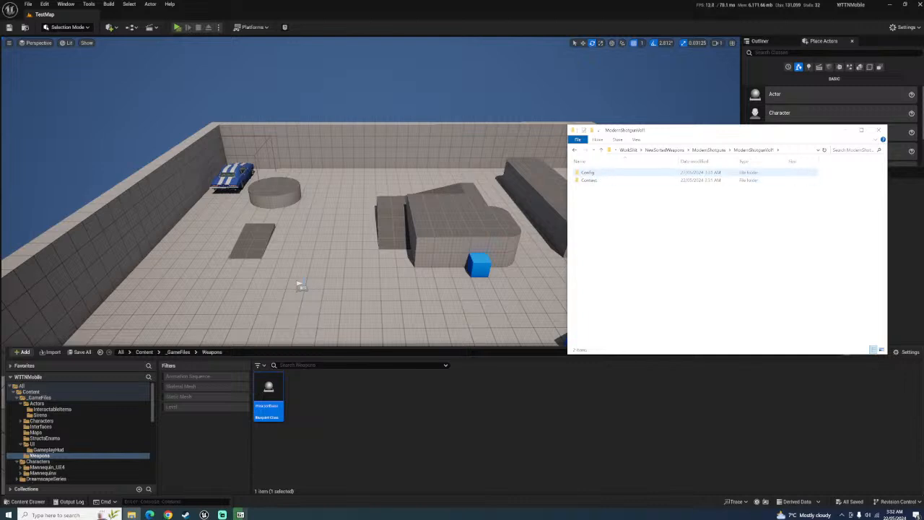
{"action": "double_click", "coordinate": [604, 184]}
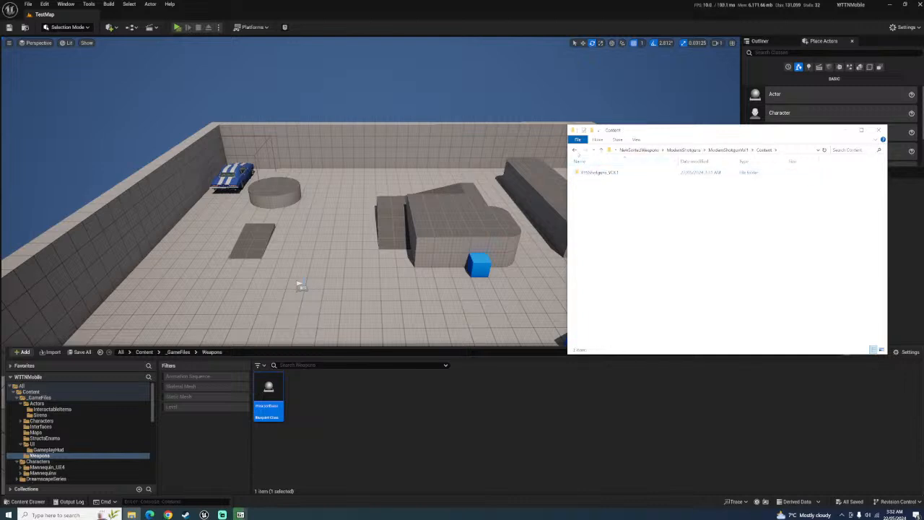
{"action": "left_click", "coordinate": [576, 151]}
{"action": "left_click", "coordinate": [663, 211]}
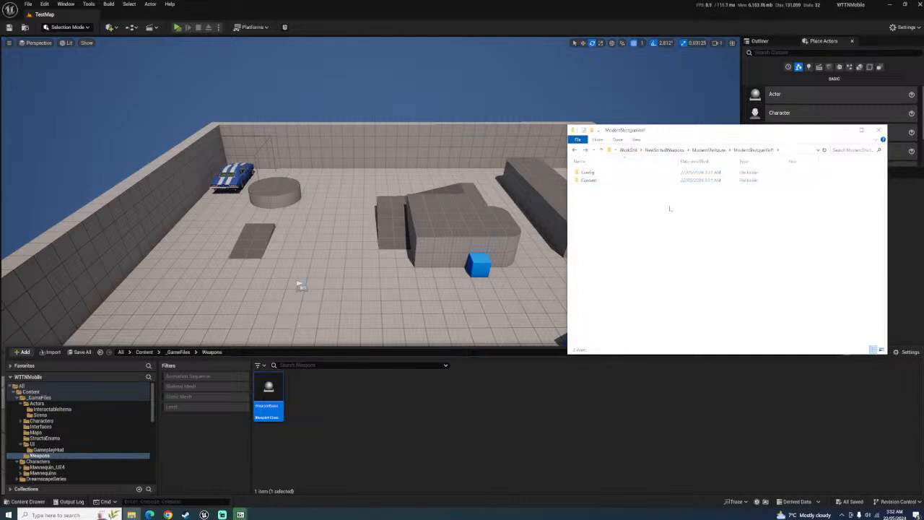
{"action": "left_click", "coordinate": [609, 183]}
{"action": "double_click", "coordinate": [608, 183]}
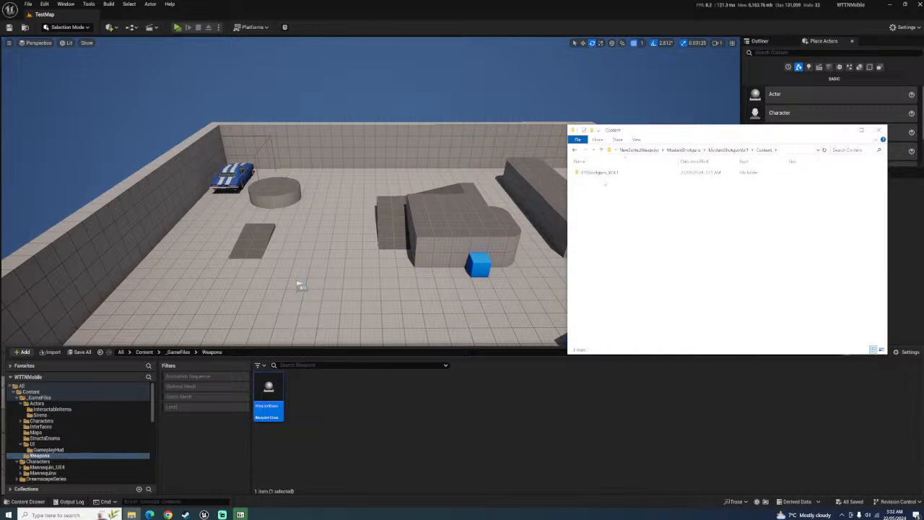
{"action": "left_click", "coordinate": [605, 177]}
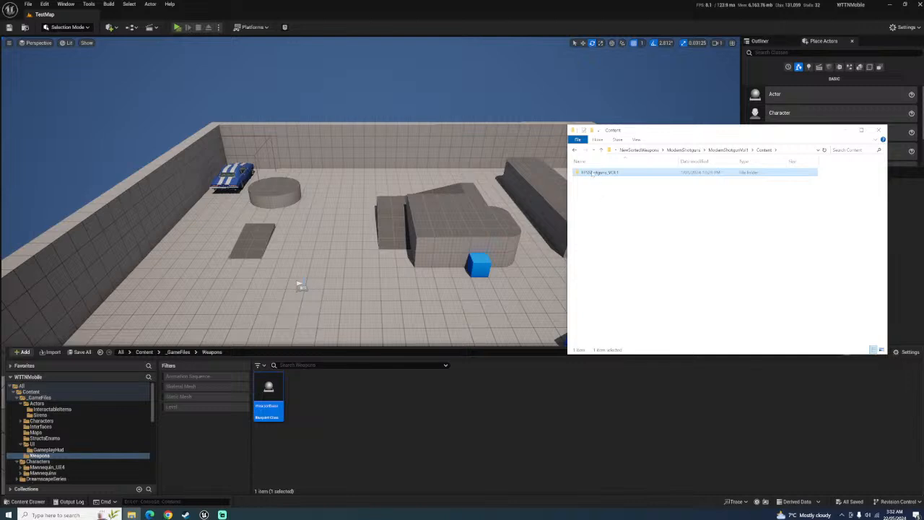
{"action": "left_click", "coordinate": [574, 149]}
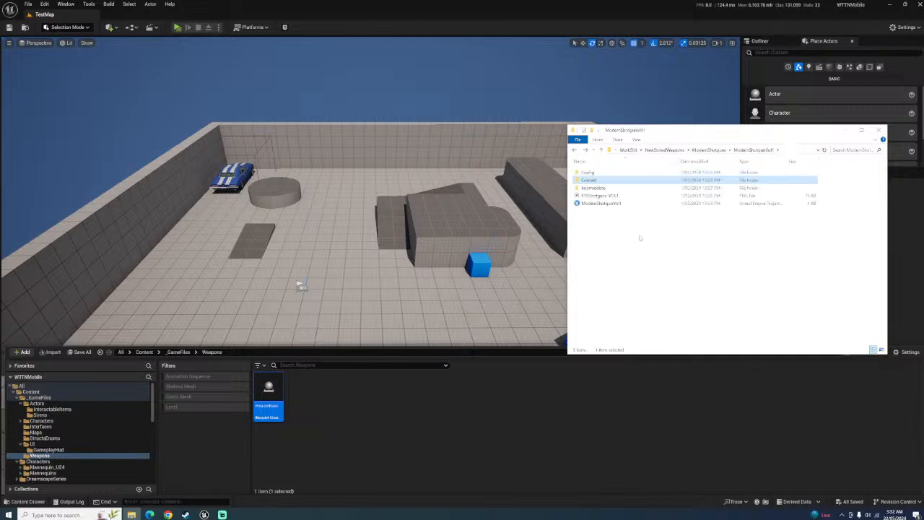
{"action": "left_click", "coordinate": [619, 217]}
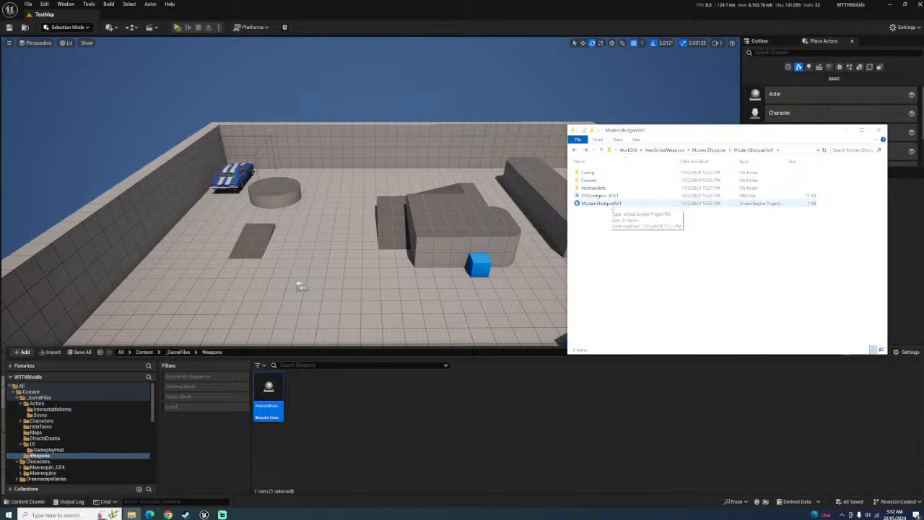
{"action": "double_click", "coordinate": [610, 204]}
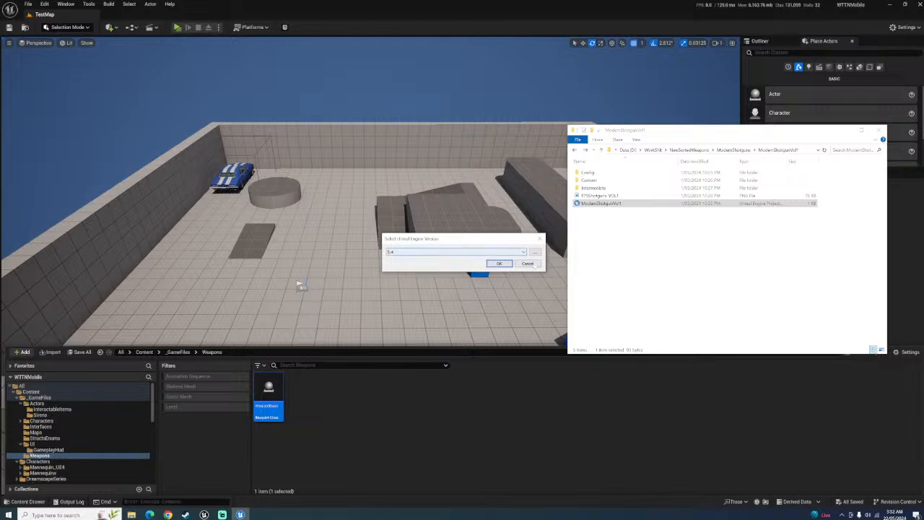
{"action": "left_click", "coordinate": [528, 264]}
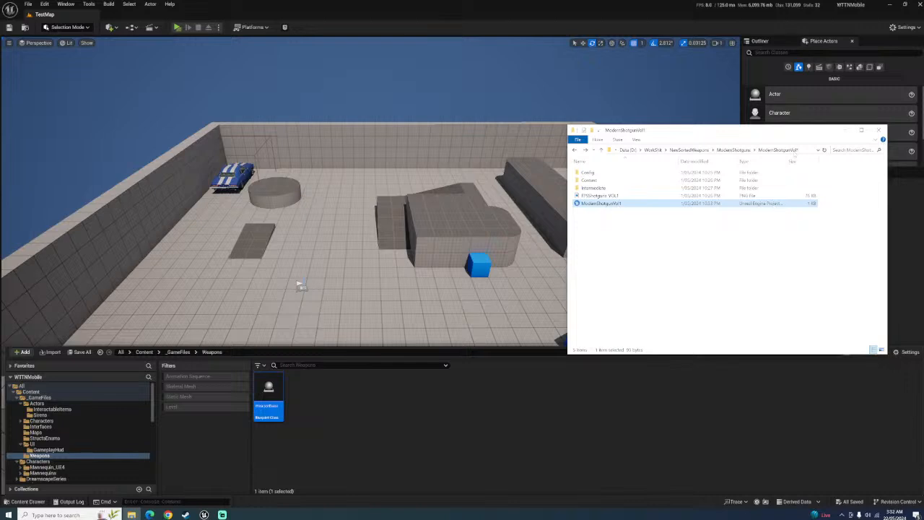
{"action": "mouse_move", "coordinate": [787, 161]}
{"action": "left_mouse_down"}
{"action": "mouse_move", "coordinate": [823, 160]}
{"action": "mouse_move", "coordinate": [771, 163]}
{"action": "left_mouse_up"}
{"action": "right_click", "coordinate": [611, 206]}
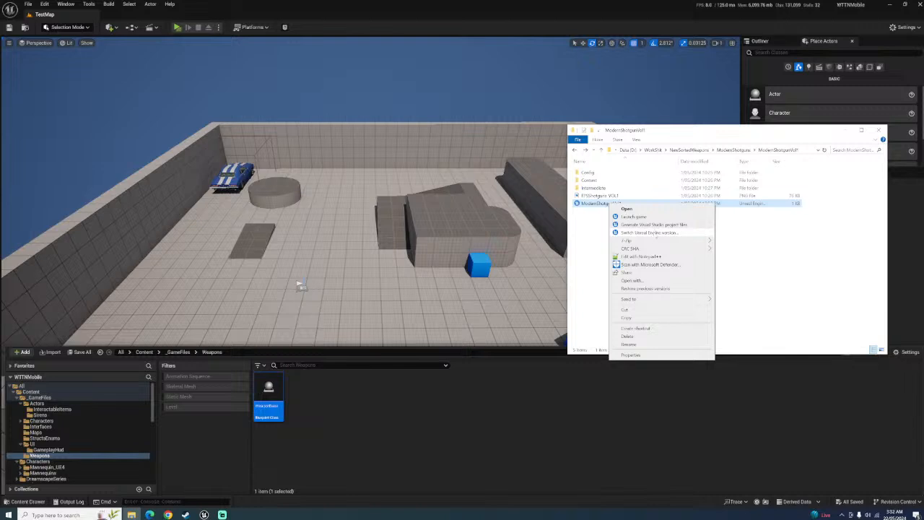
{"action": "left_click", "coordinate": [648, 233]}
{"action": "left_click", "coordinate": [521, 252]}
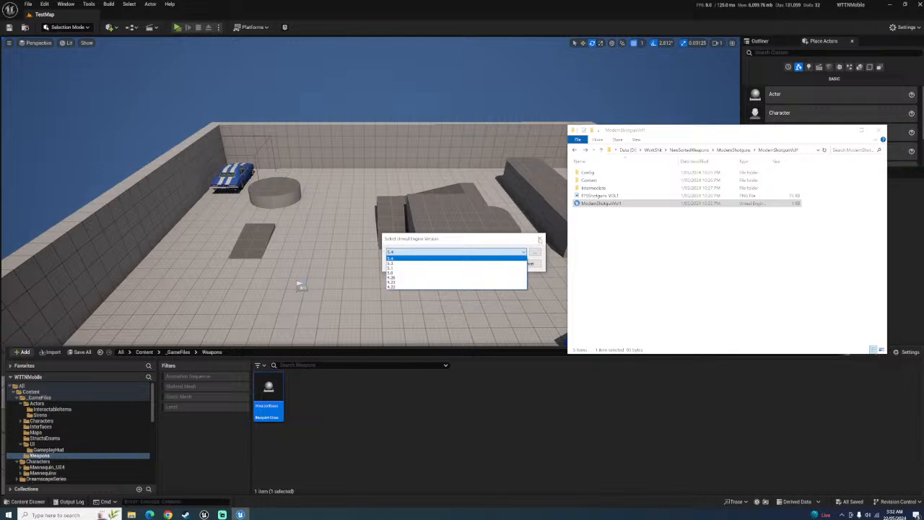
{"action": "left_click", "coordinate": [595, 256]}
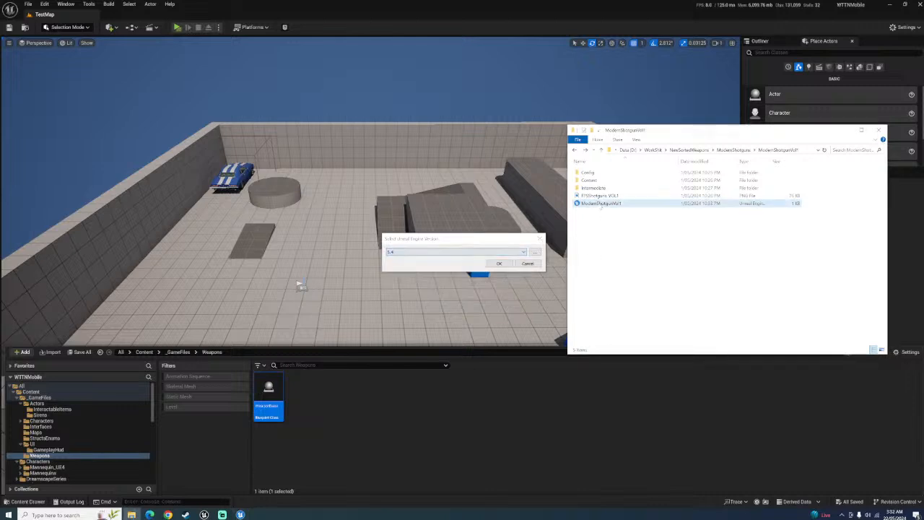
{"action": "left_click", "coordinate": [543, 239]}
Return to the ModernShotguns folder in File Explorer
{"action": "left_click", "coordinate": [733, 150]}
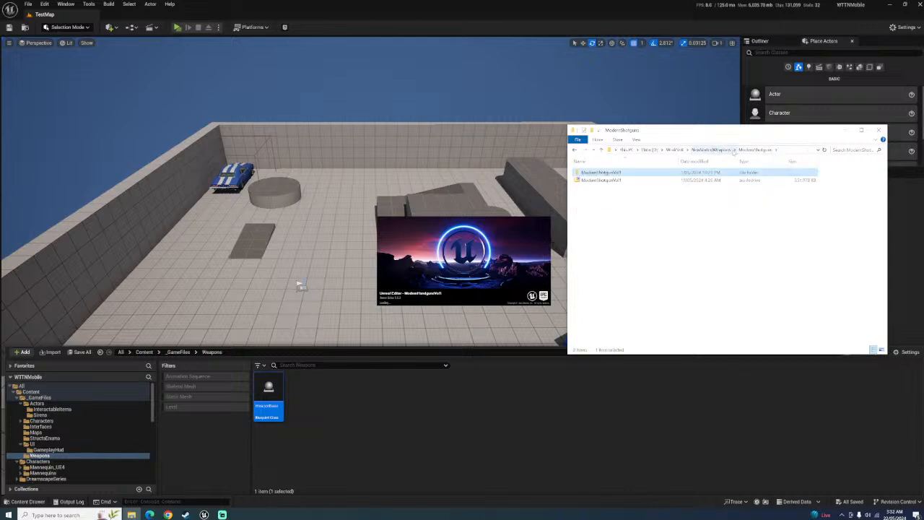
{"action": "left_click", "coordinate": [750, 150]}
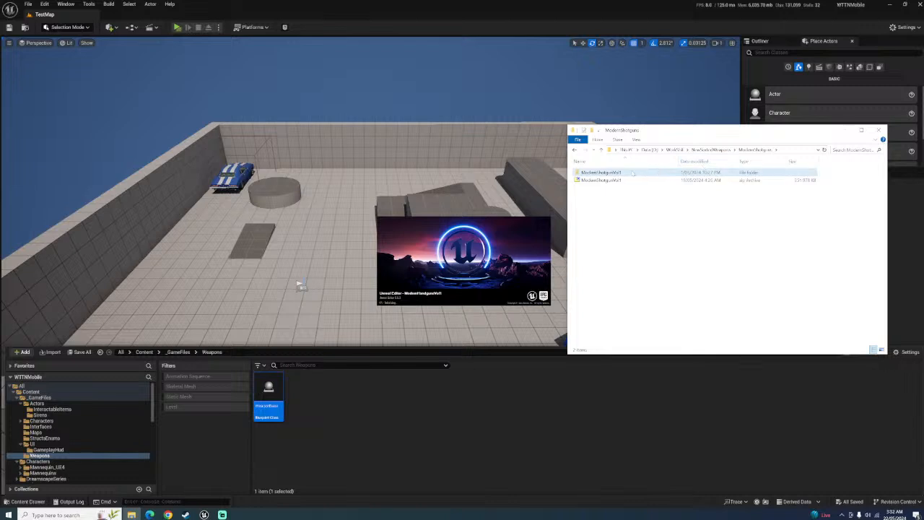
Open the extracted ModernShotgunVol1 folder and switch its Unreal Engine project file to engine version 5.4
{"action": "double_click", "coordinate": [705, 172]}
{"action": "right_click", "coordinate": [608, 204]}
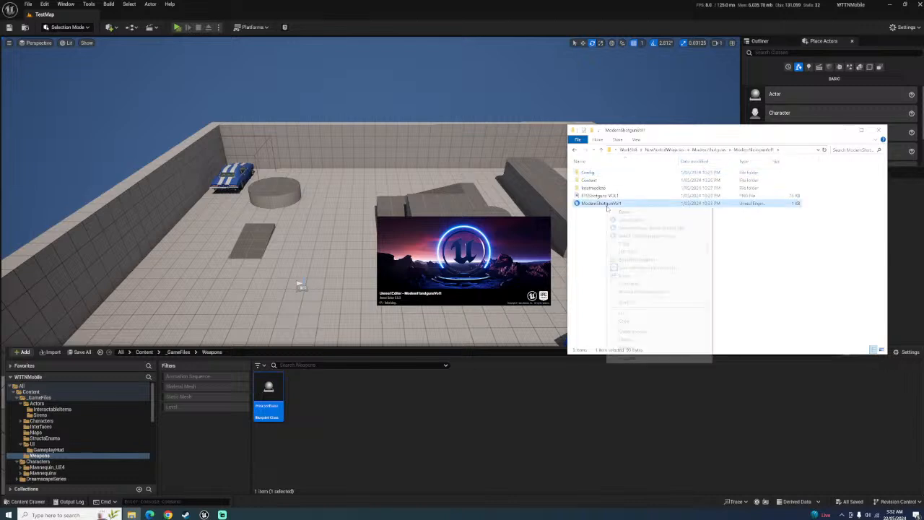
{"action": "left_click", "coordinate": [641, 235]}
{"action": "left_click", "coordinate": [455, 252]}
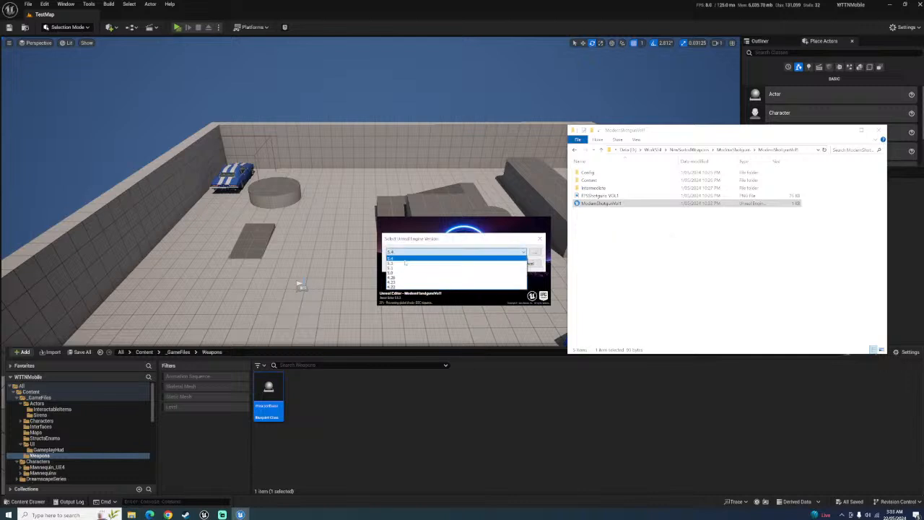
{"action": "left_click", "coordinate": [397, 257]}
{"action": "left_click", "coordinate": [498, 264]}
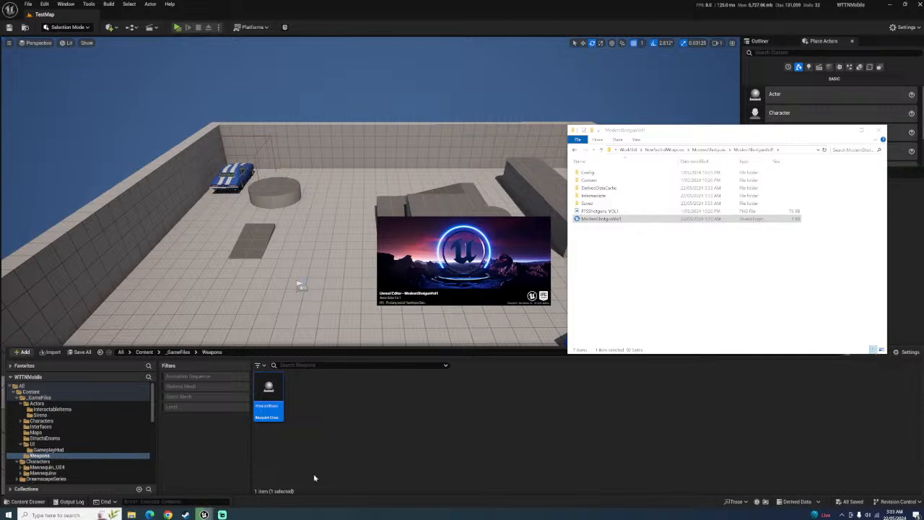
Start migrating the FPSShotguns_VOL1 folder from the ModernShotgunVol1 project, reviewing the asset report and accepting all the listed assets
{"action": "mouse_move", "coordinate": [203, 514]}
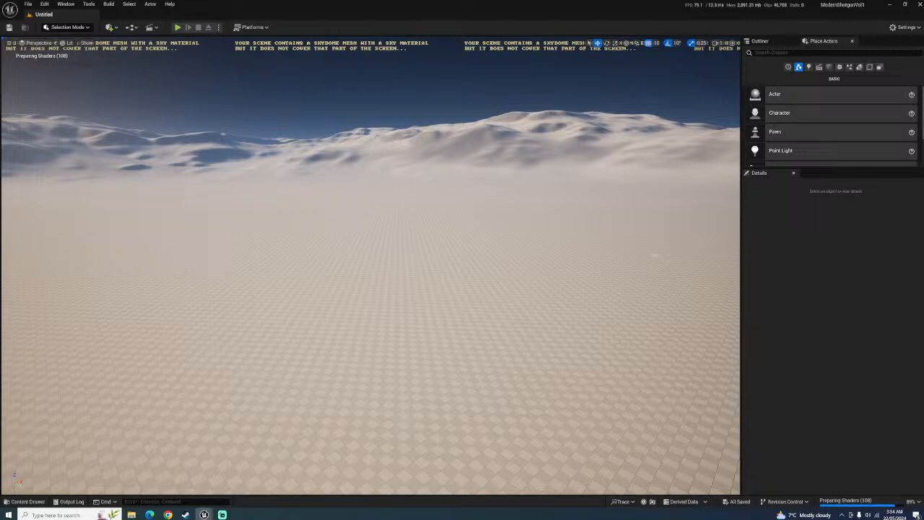
{"action": "left_click", "coordinate": [26, 501]}
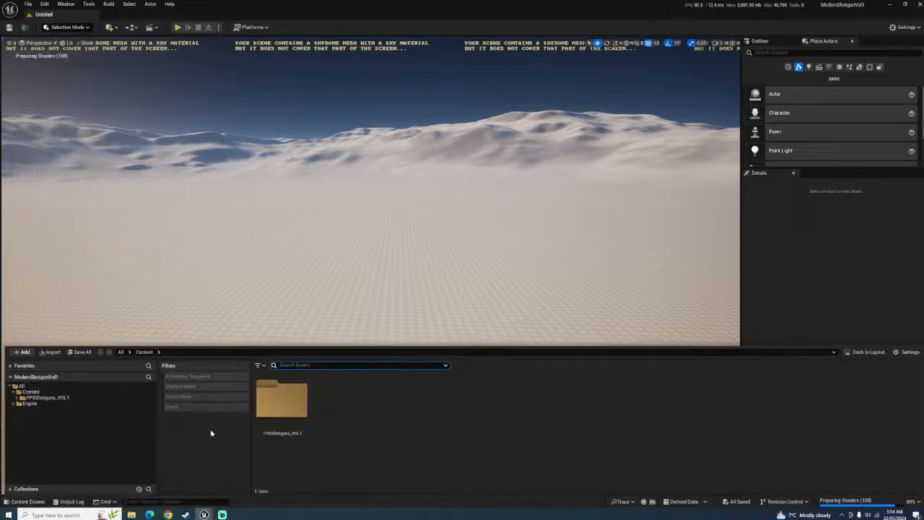
{"action": "right_click", "coordinate": [288, 413]}
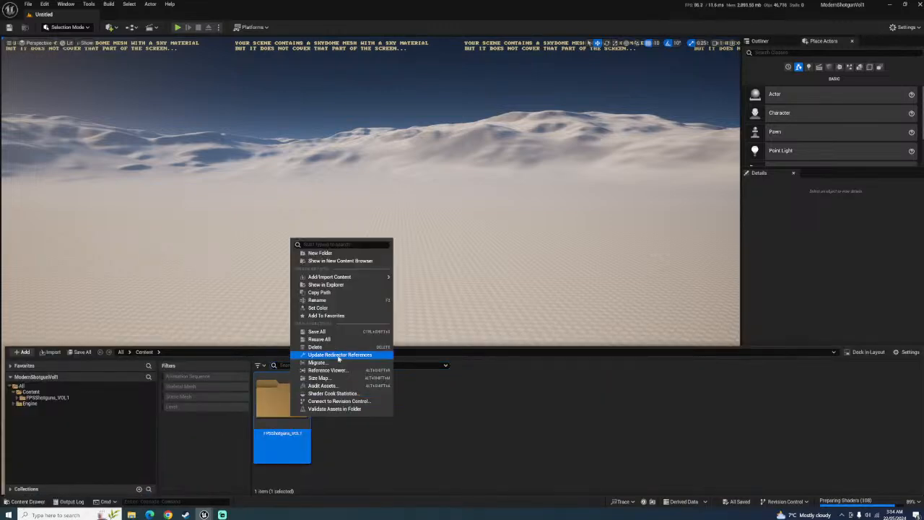
{"action": "left_click", "coordinate": [321, 362]}
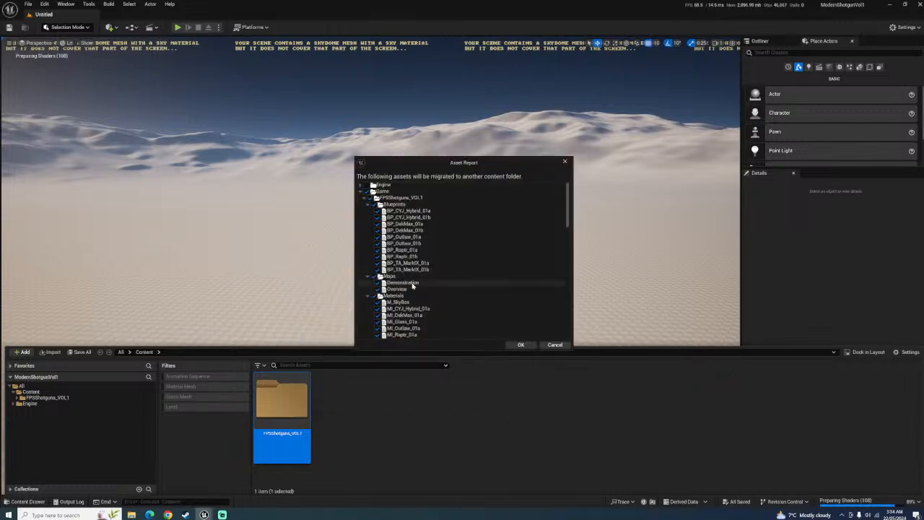
{"action": "left_click", "coordinate": [360, 187]}
{"action": "left_click", "coordinate": [360, 187]}
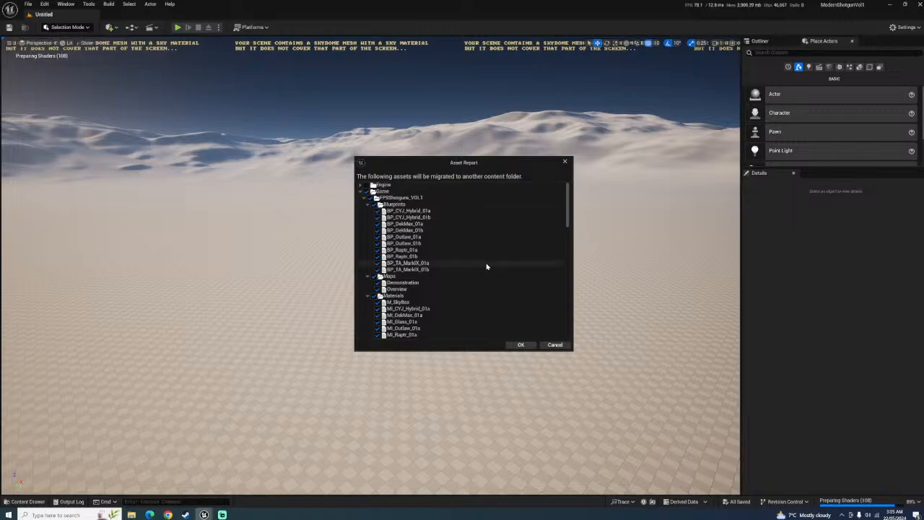
{"action": "scroll", "coordinate": [505, 245], "scroll_direction": "down", "scroll_amount": 4}
{"action": "left_click_drag", "start_coordinate": [567, 228], "coordinate": [568, 334]}
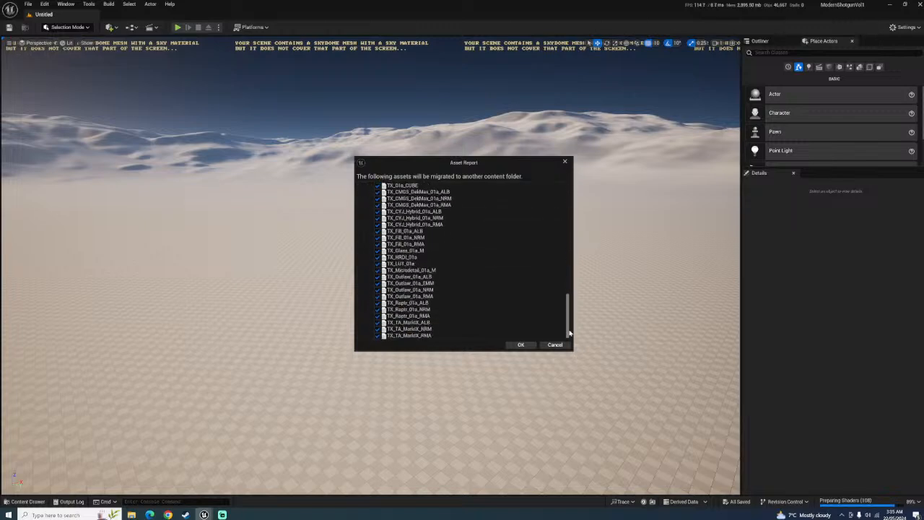
{"action": "left_click", "coordinate": [522, 345]}
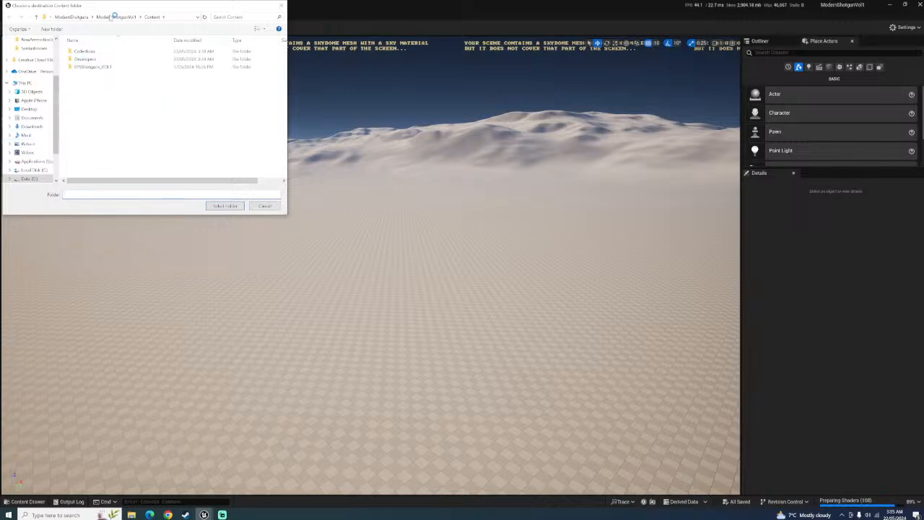
Choose the Content folder of the WTTNMobile project on the Data (D:) drive as the migration destination
{"action": "left_click", "coordinate": [29, 178]}
{"action": "scroll", "coordinate": [105, 123], "scroll_direction": "down", "scroll_amount": 20}
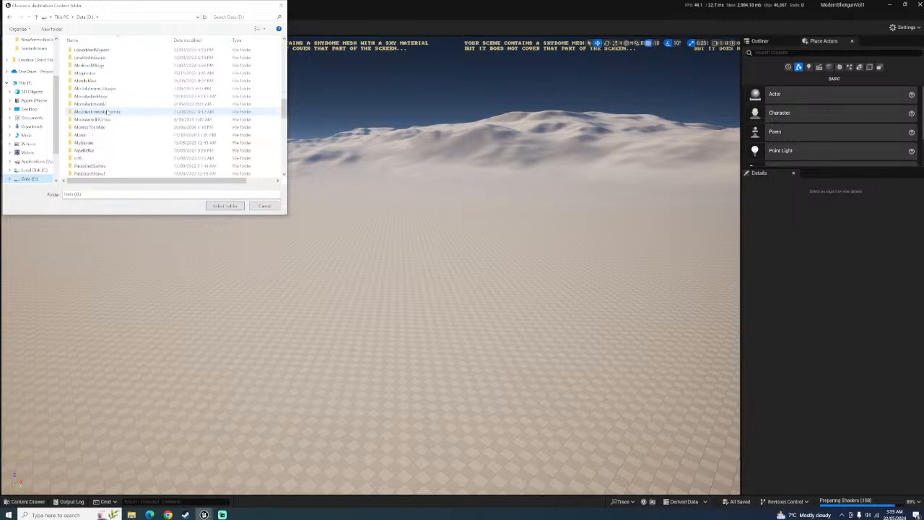
{"action": "double_click", "coordinate": [101, 158]}
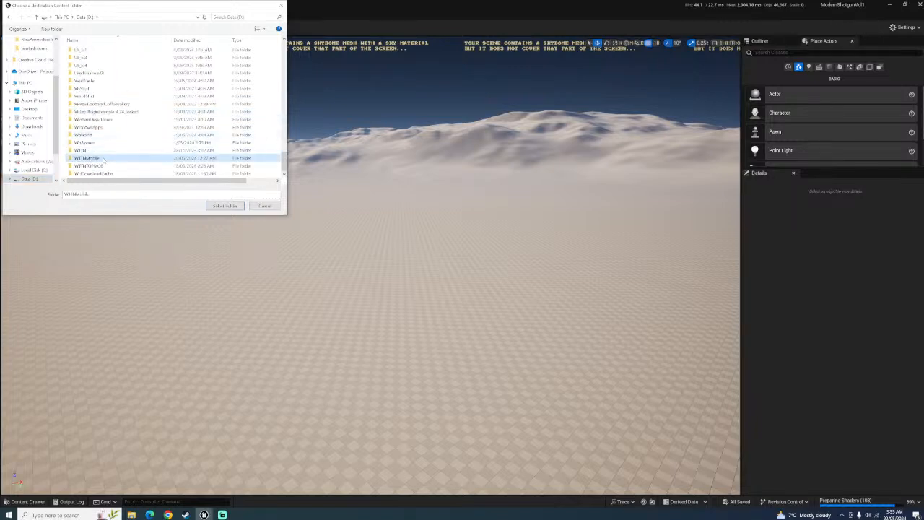
{"action": "left_click", "coordinate": [82, 59]}
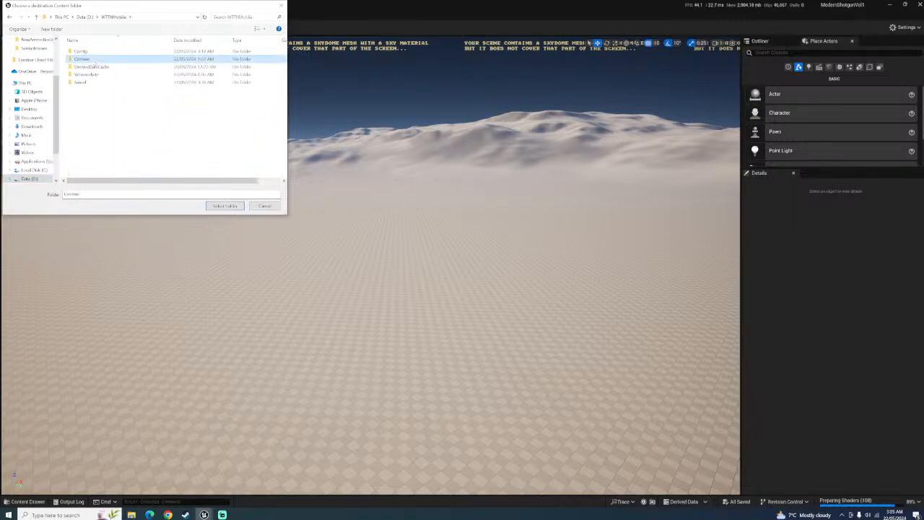
{"action": "left_click", "coordinate": [226, 205]}
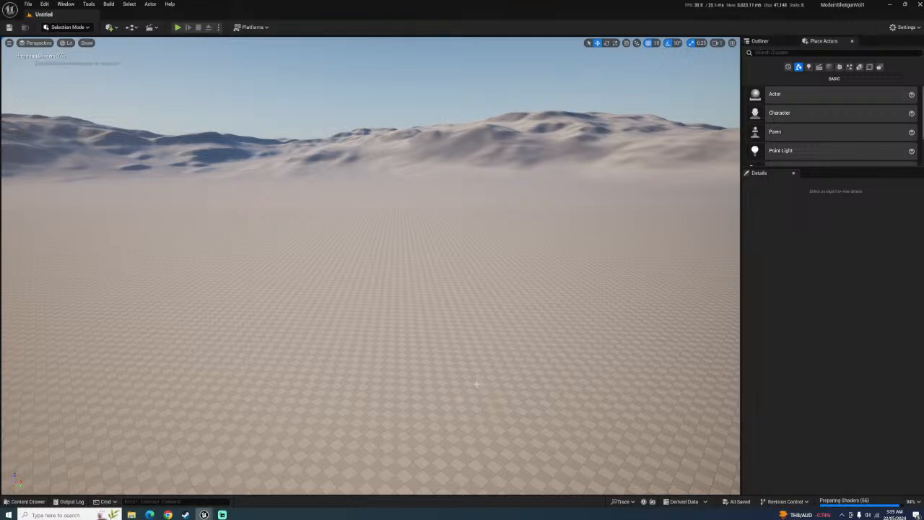
Return to NewSortedWeapons in File Explorer, open the ModernHandguns folder, and launch the ModernHandgunsVol1 project
{"action": "mouse_move", "coordinate": [204, 514]}
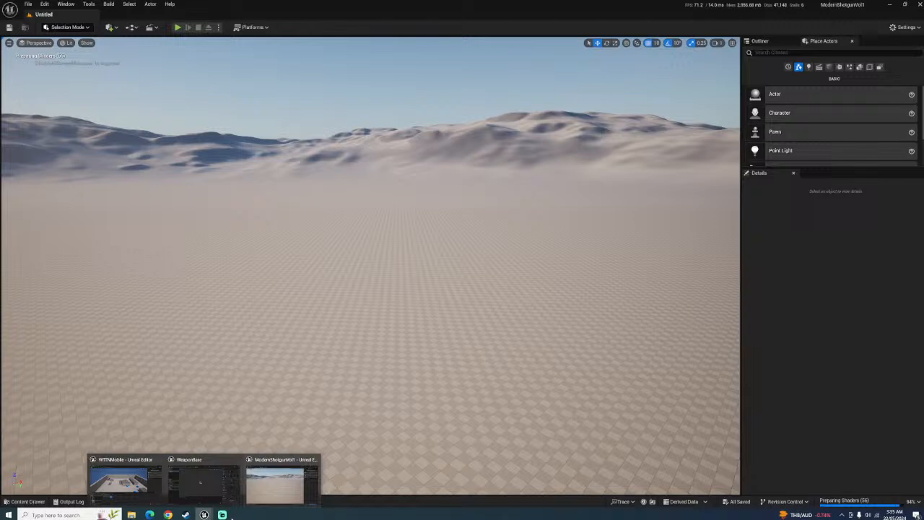
{"action": "left_click", "coordinate": [282, 480]}
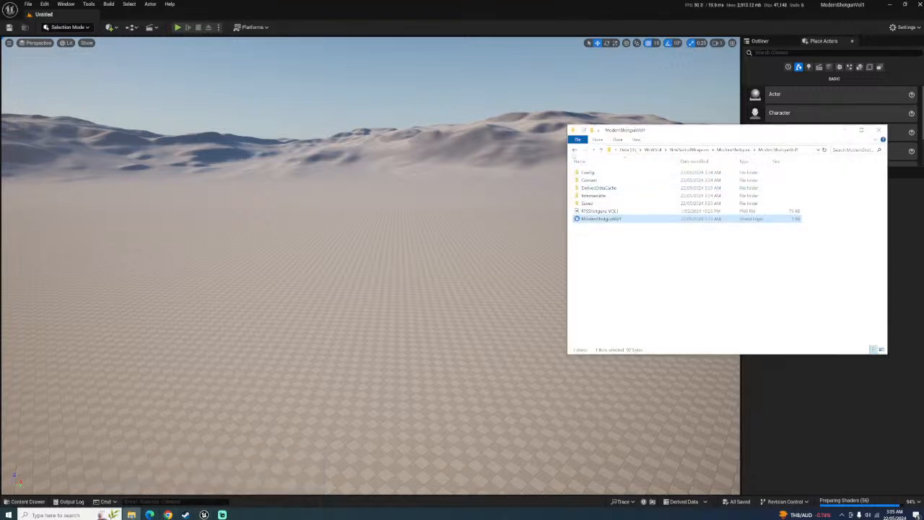
{"action": "left_click", "coordinate": [574, 150]}
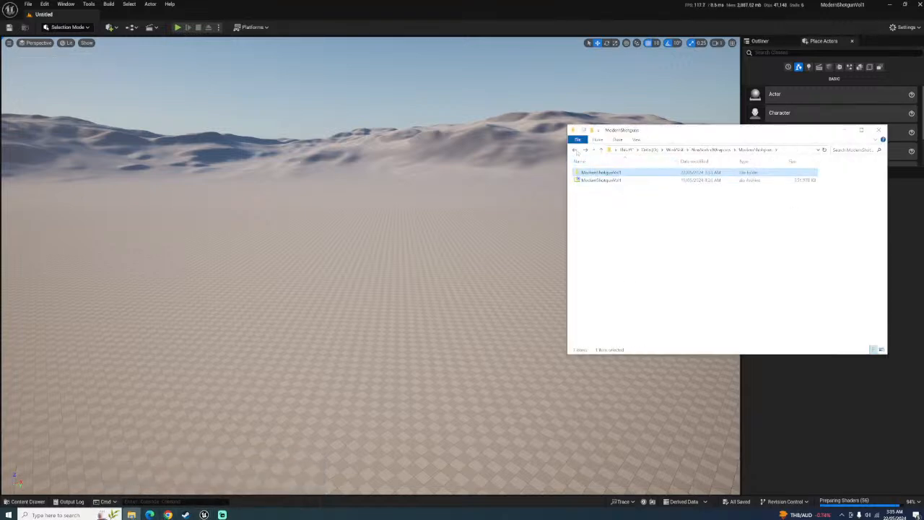
{"action": "left_click", "coordinate": [575, 150]}
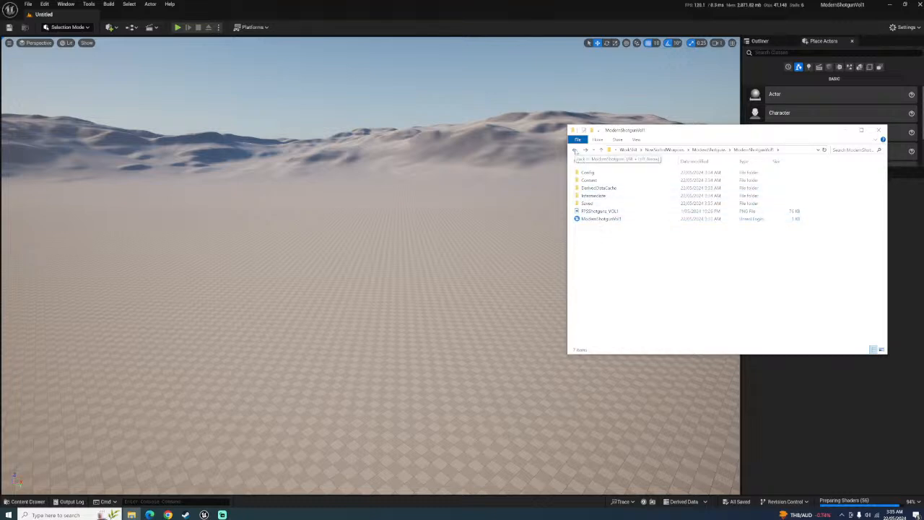
{"action": "left_click", "coordinate": [574, 150]}
{"action": "left_click", "coordinate": [574, 150]}
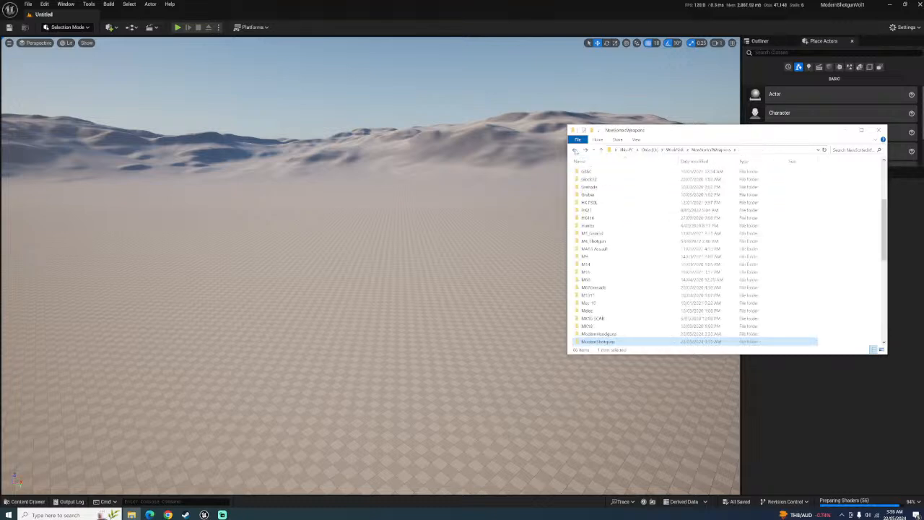
{"action": "double_click", "coordinate": [605, 333]}
{"action": "left_click", "coordinate": [612, 211]}
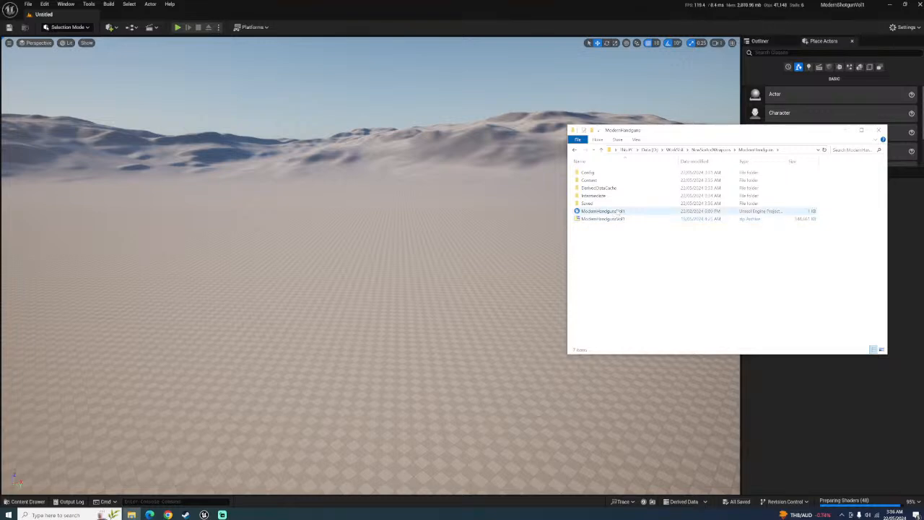
{"action": "double_click", "coordinate": [620, 211]}
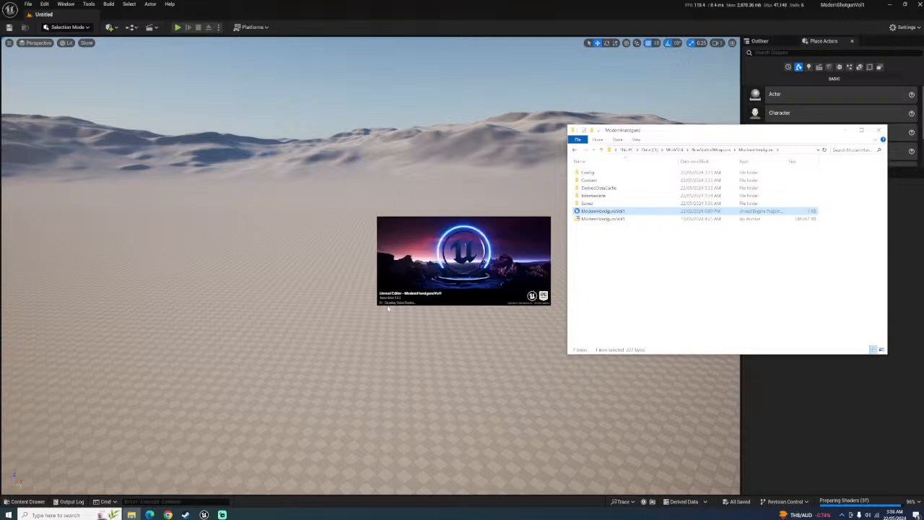
{"action": "left_click", "coordinate": [659, 281]}
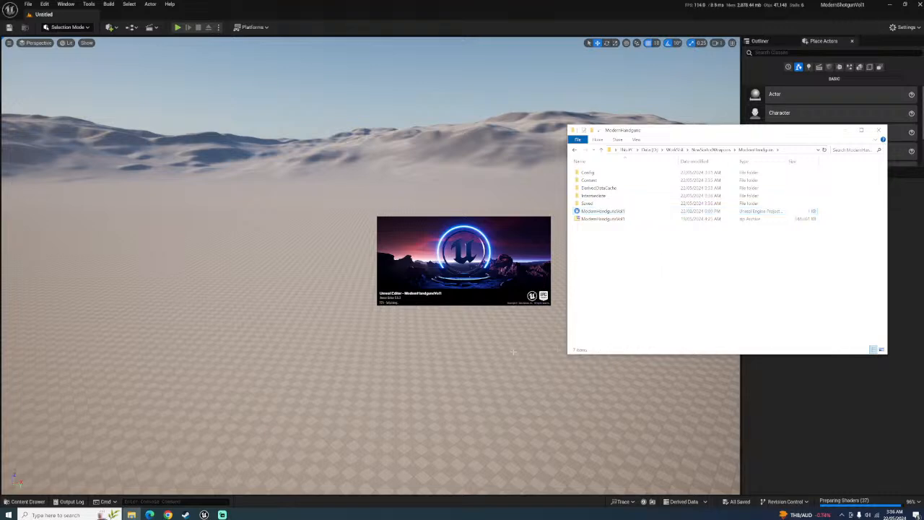
Close the ModernShotgunVol1 editor and return to the WTTNMobile editor
{"action": "mouse_move", "coordinate": [204, 514]}
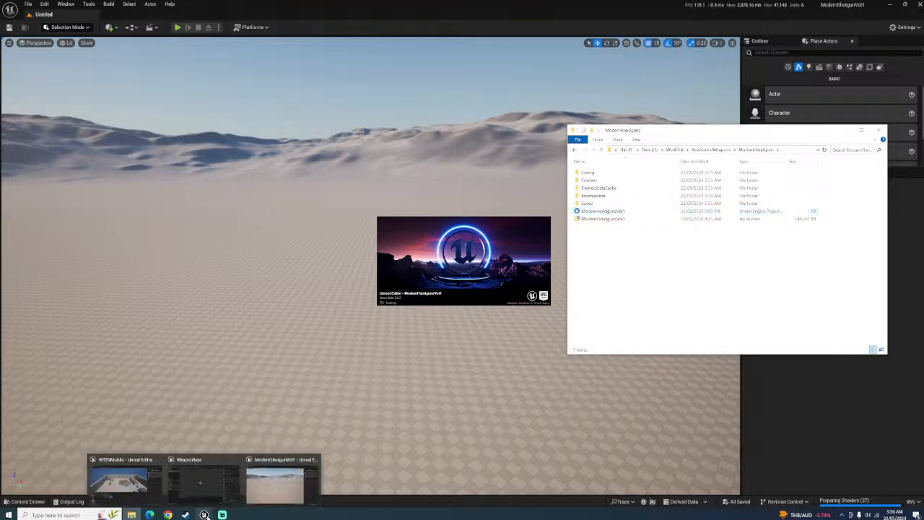
{"action": "left_click", "coordinate": [314, 459]}
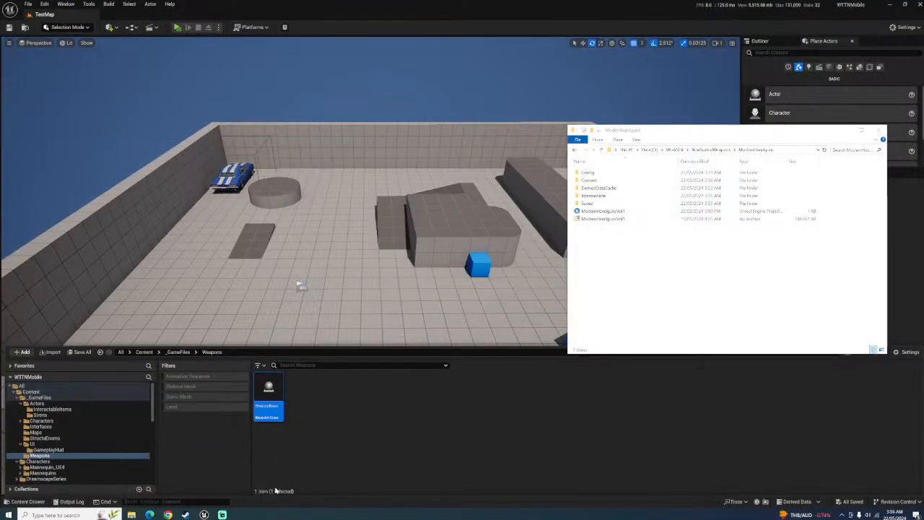
{"action": "left_click", "coordinate": [372, 445]}
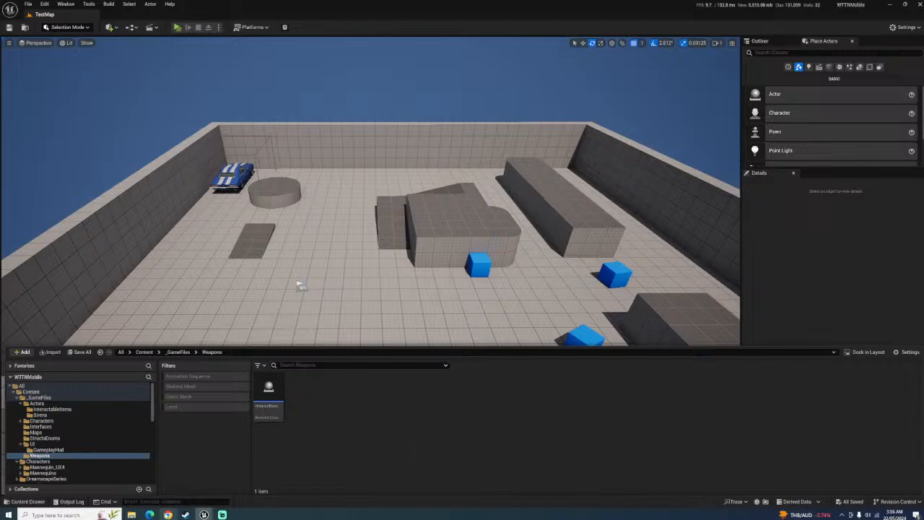
Check the ExplosionsVfx folder in NewSortedWeapons, and select the three FBX files in the Flare folder
{"action": "left_click", "coordinate": [133, 515]}
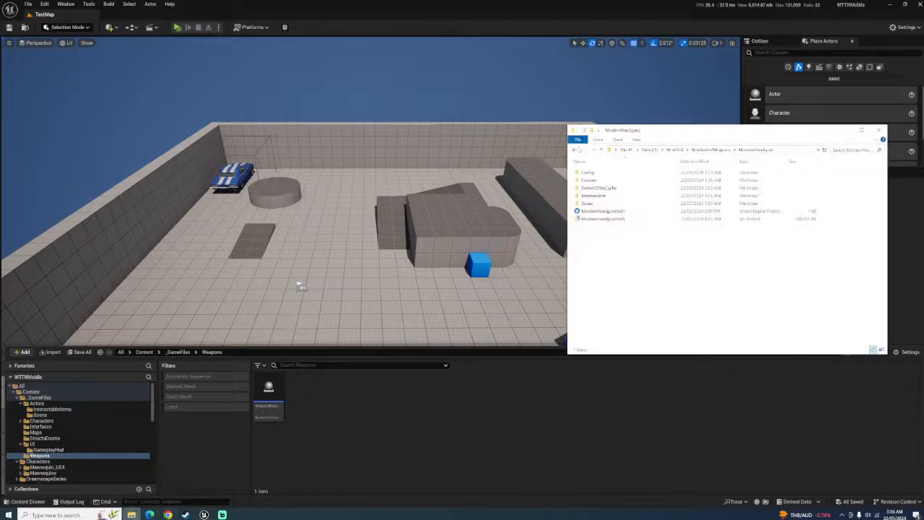
{"action": "left_click", "coordinate": [575, 150]}
{"action": "scroll", "coordinate": [627, 274], "scroll_direction": "down", "scroll_amount": 4}
{"action": "scroll", "coordinate": [627, 273], "scroll_direction": "up", "scroll_amount": 10}
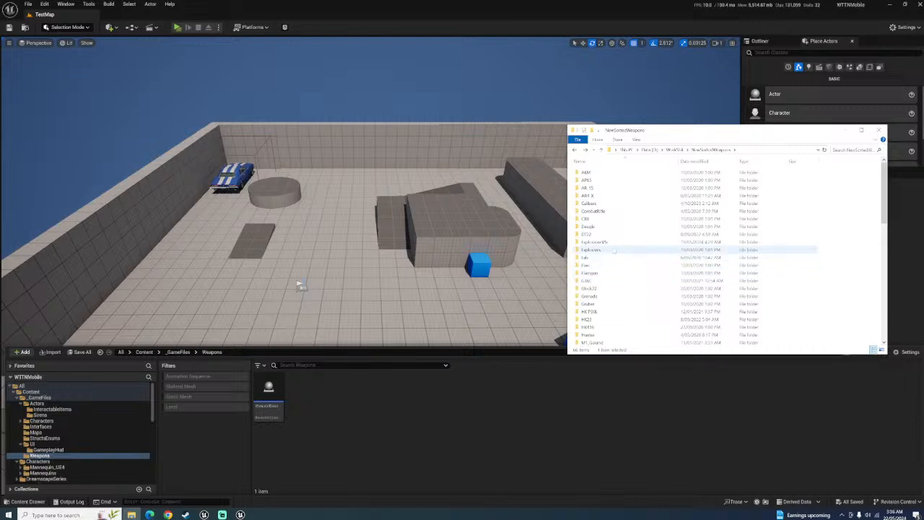
{"action": "double_click", "coordinate": [619, 243]}
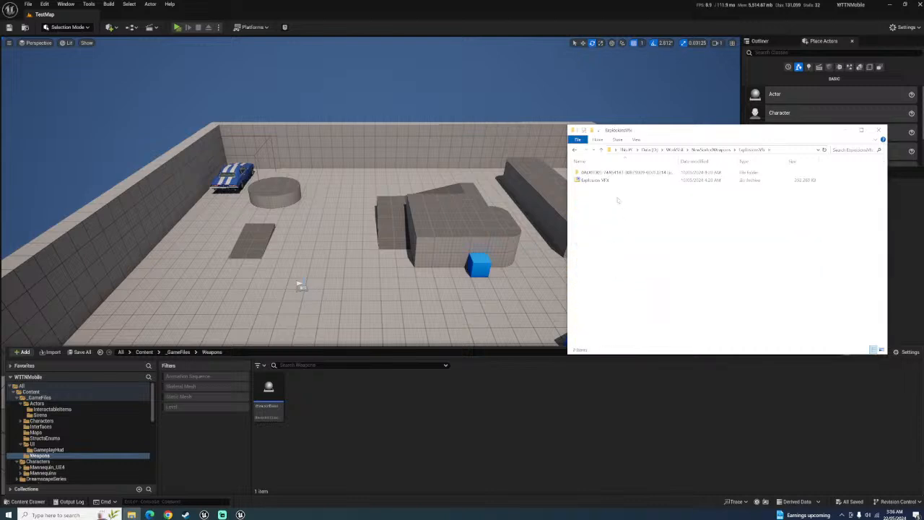
{"action": "left_click", "coordinate": [574, 150]}
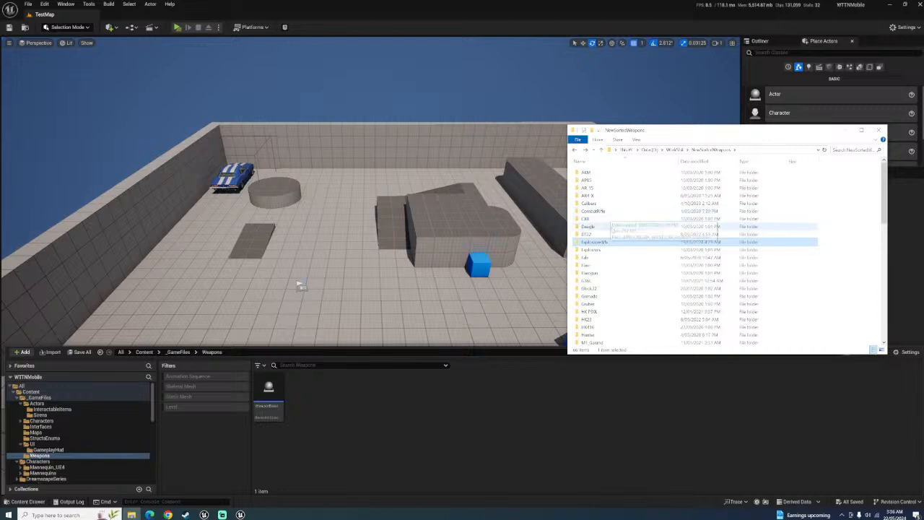
{"action": "double_click", "coordinate": [607, 248]}
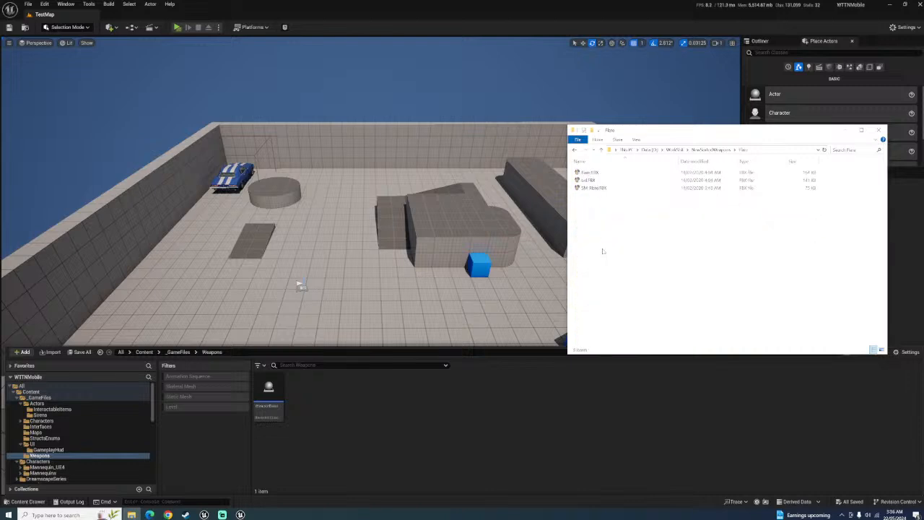
{"action": "left_click_drag", "start_coordinate": [624, 226], "coordinate": [600, 174]}
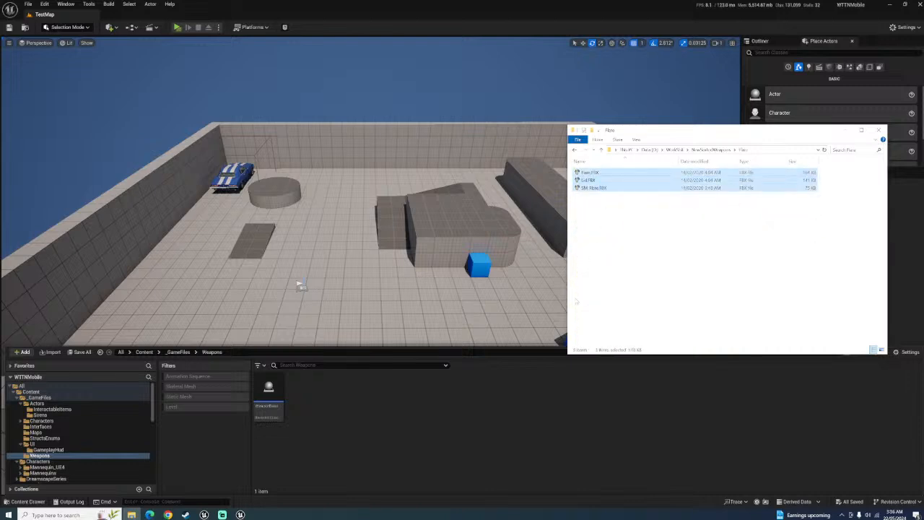
{"action": "left_click", "coordinate": [178, 352]}
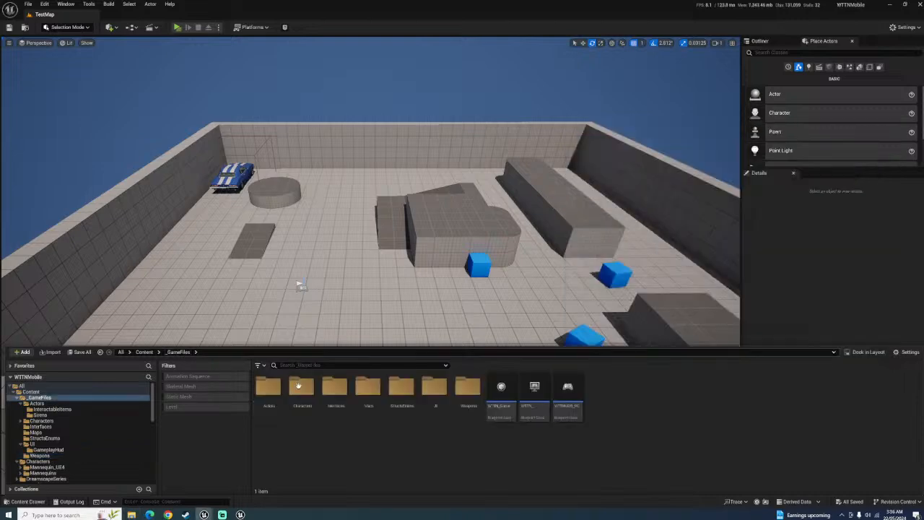
{"action": "right_click", "coordinate": [331, 439]}
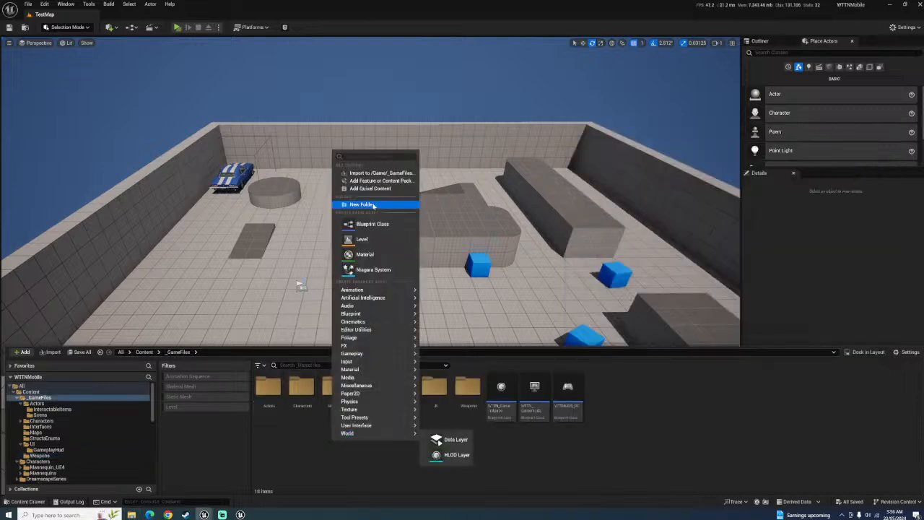
{"action": "left_click", "coordinate": [361, 204]}
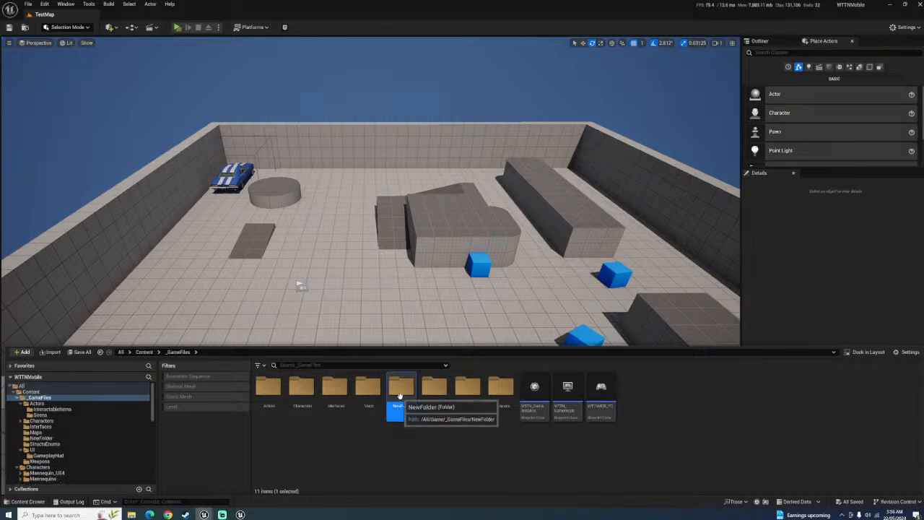
{"action": "key", "text": "Delete"}
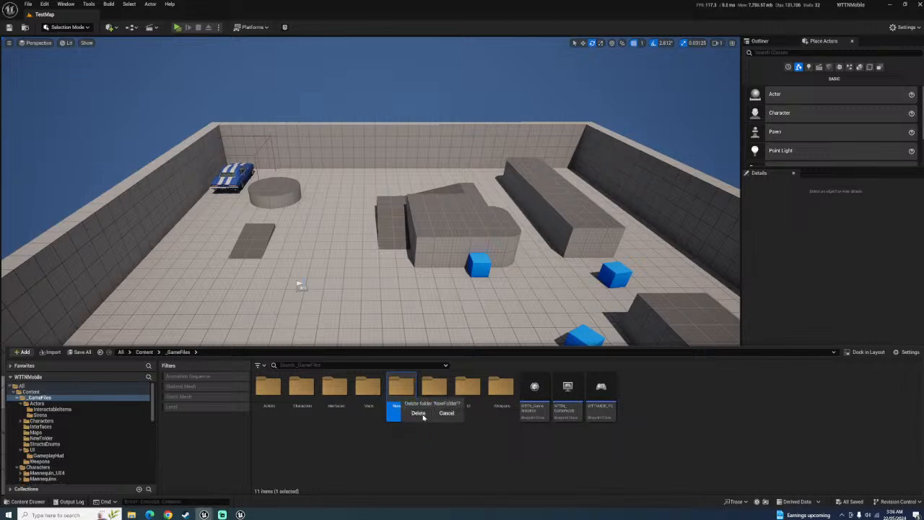
{"action": "left_click", "coordinate": [422, 414]}
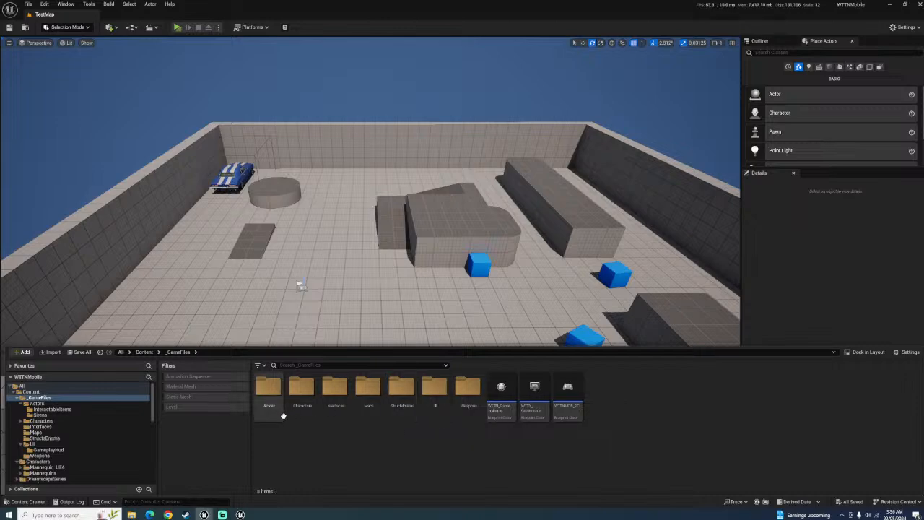
Create a folder named Flare inside the _GameFiles Weapons folder and open it
{"action": "double_click", "coordinate": [466, 397]}
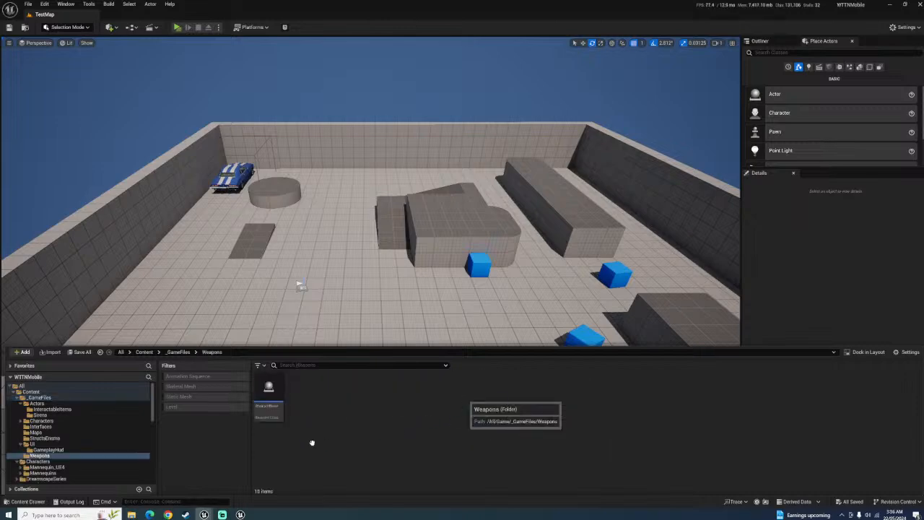
{"action": "right_click", "coordinate": [324, 405]}
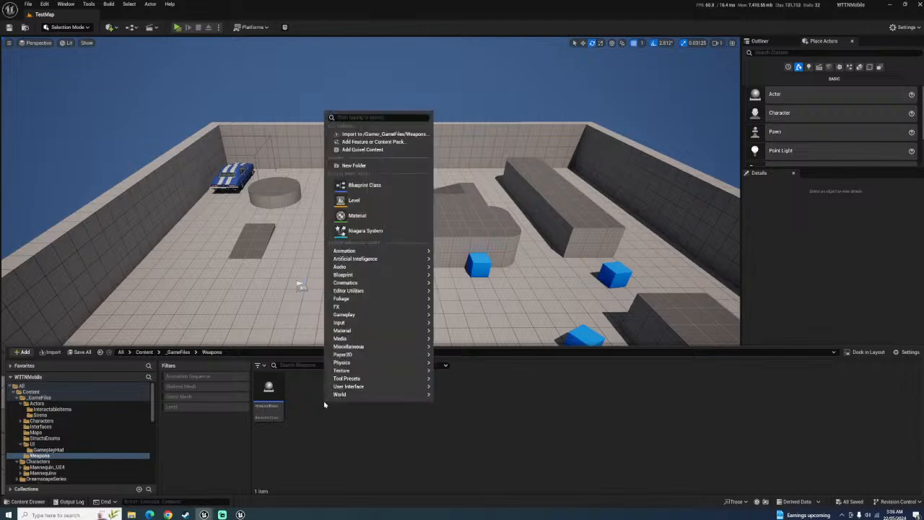
{"action": "left_click", "coordinate": [353, 166]}
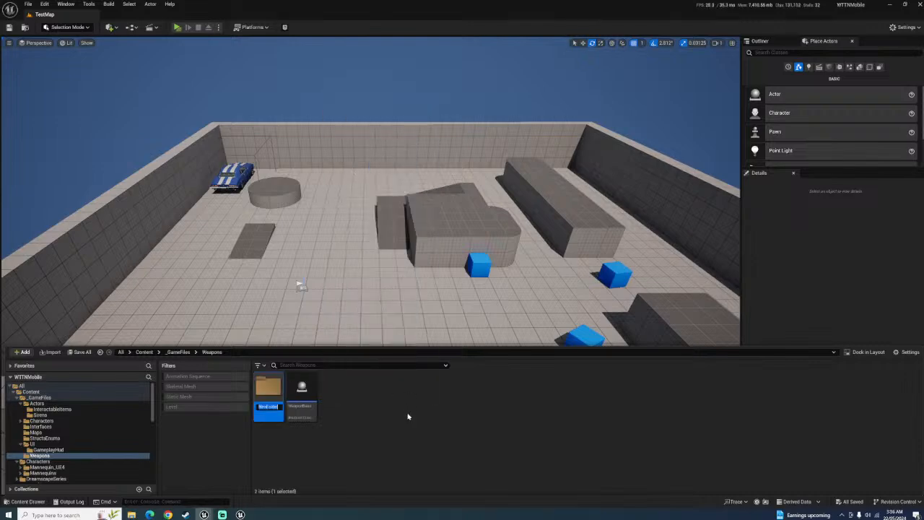
{"action": "type", "text": "Rang"}
{"action": "key", "text": "Return"}
{"action": "key", "text": "Return"}
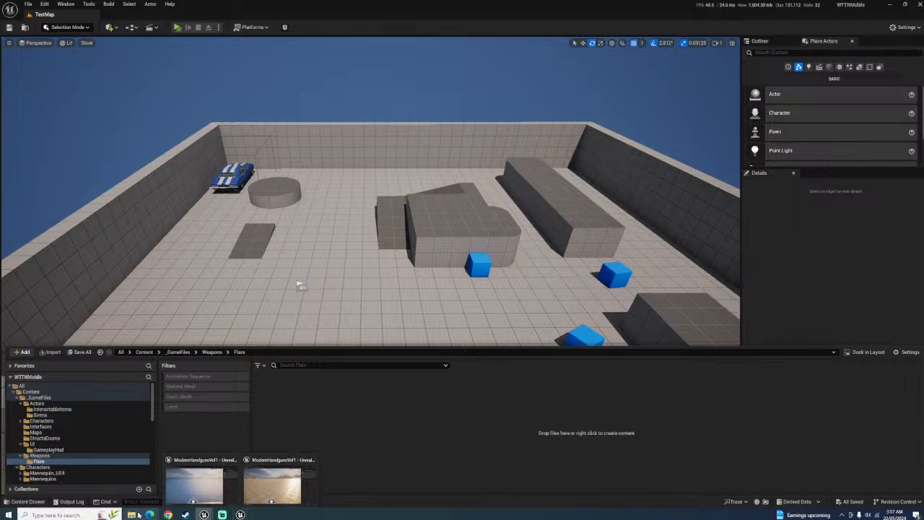
Import the three selected flare FBX files into the Flare folder with the default options, dismiss the message log, and show the imported assets
{"action": "left_click", "coordinate": [132, 515]}
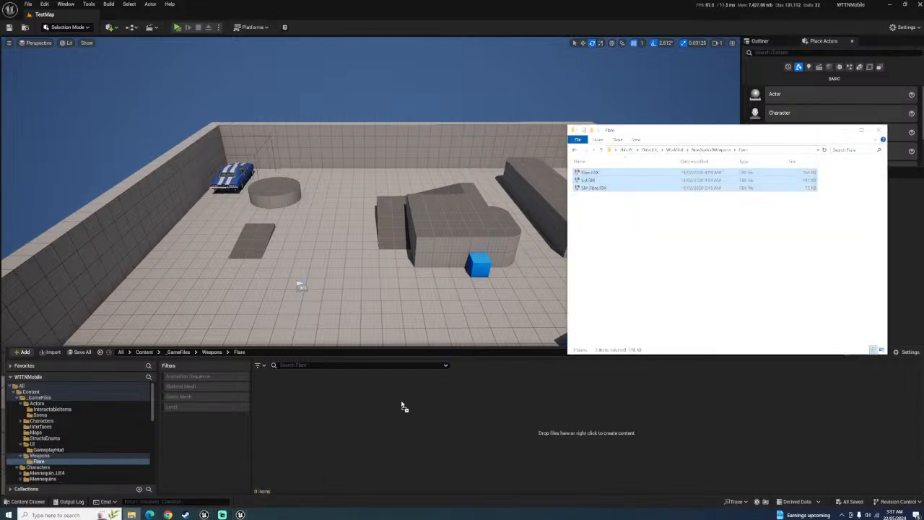
{"action": "left_click_drag", "start_coordinate": [396, 407], "coordinate": [395, 396]}
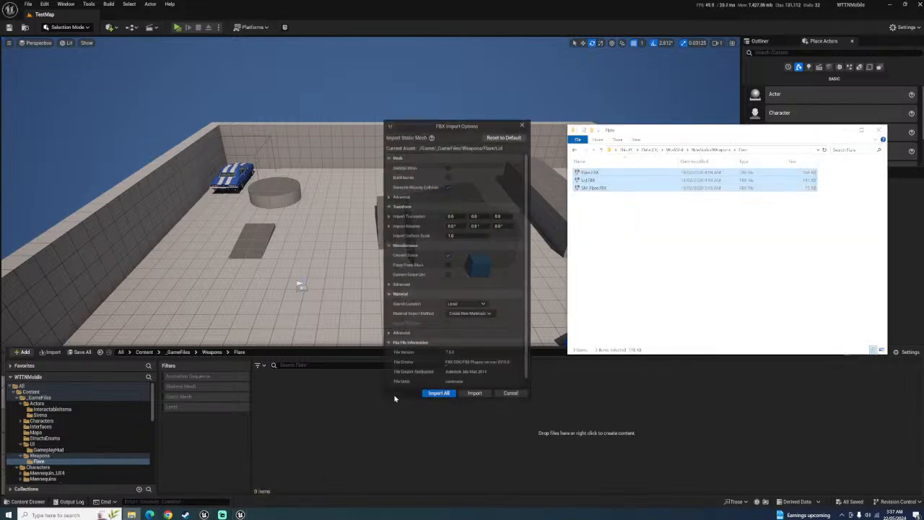
{"action": "left_click", "coordinate": [438, 394]}
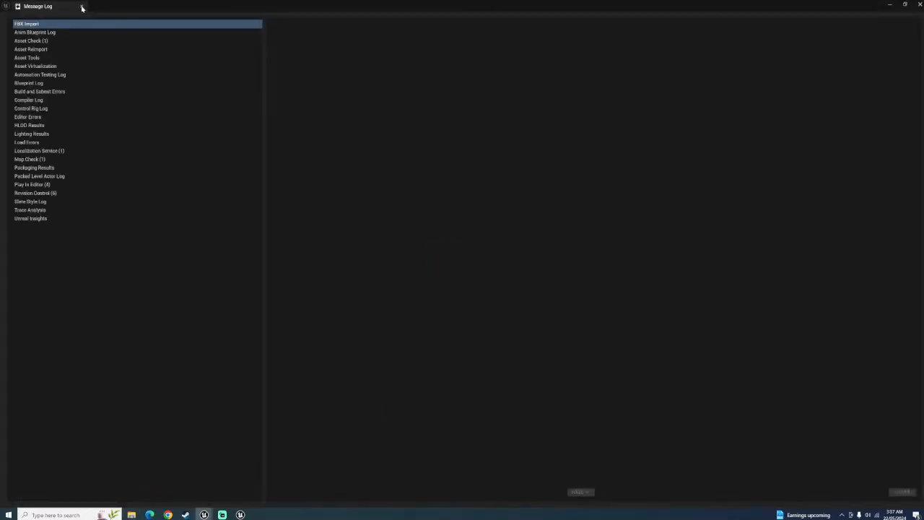
{"action": "left_click", "coordinate": [81, 6]}
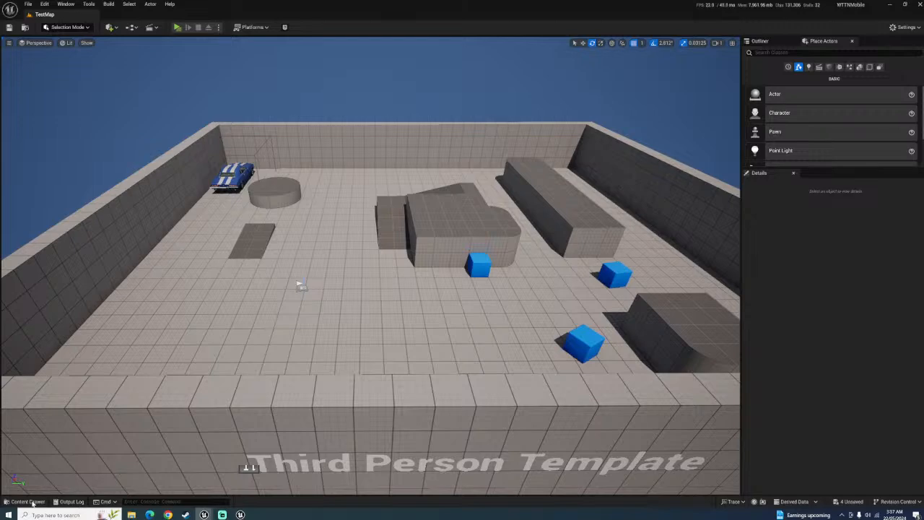
{"action": "left_click", "coordinate": [27, 501]}
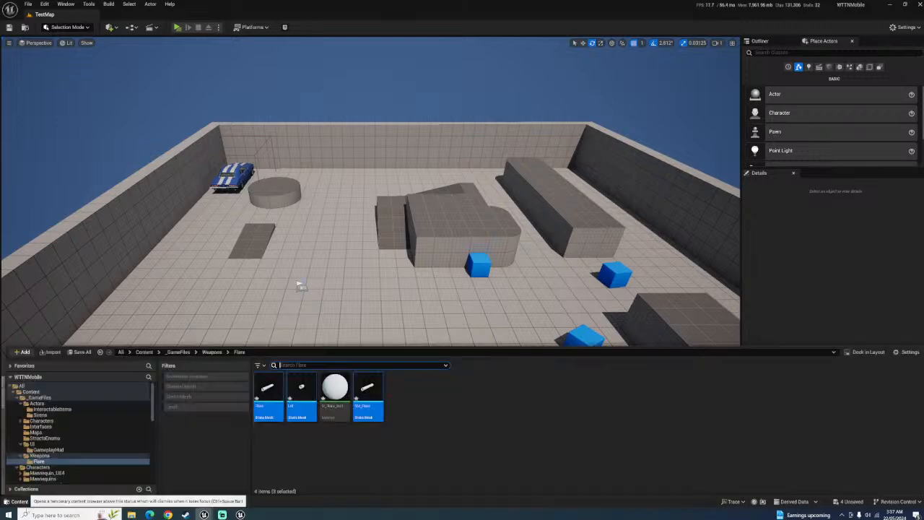
{"action": "left_click", "coordinate": [292, 453]}
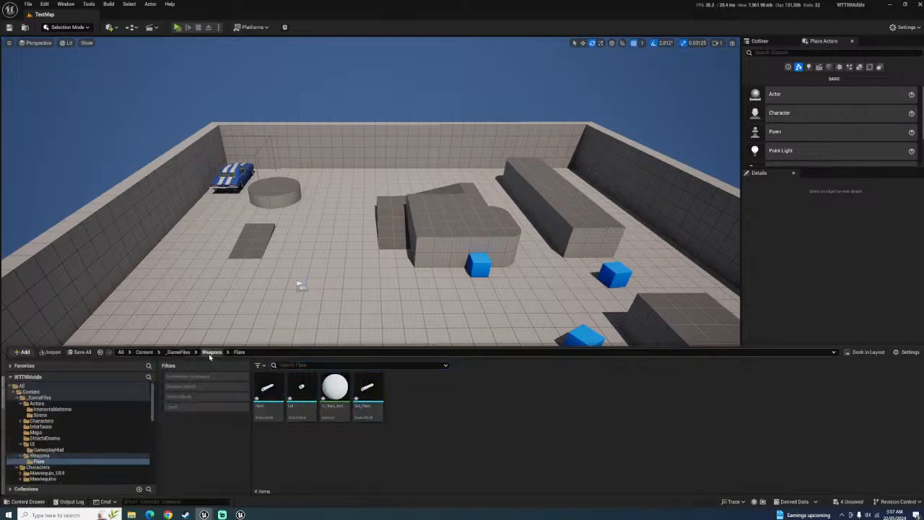
Return to the project's Weapons folder, browse the NewSortedWeapons folder in File Explorer, and open its AKM folder
{"action": "left_click", "coordinate": [211, 352]}
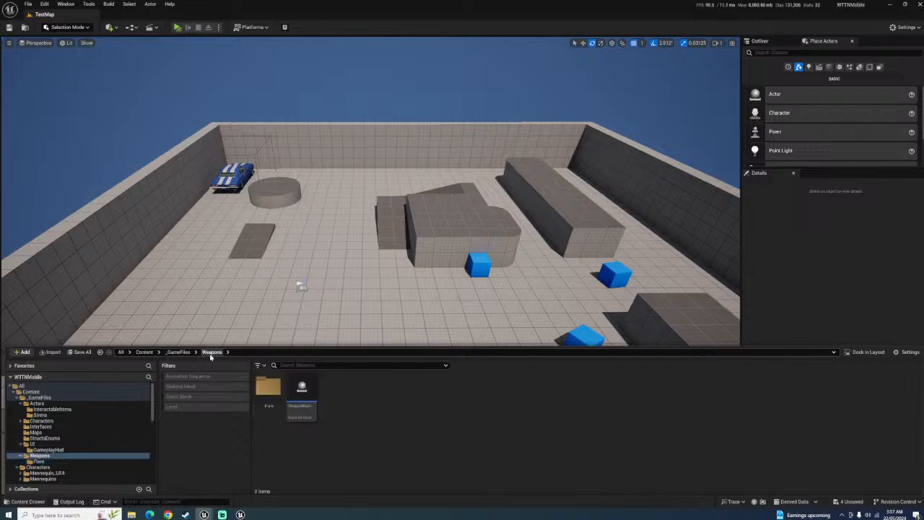
{"action": "left_click", "coordinate": [132, 515]}
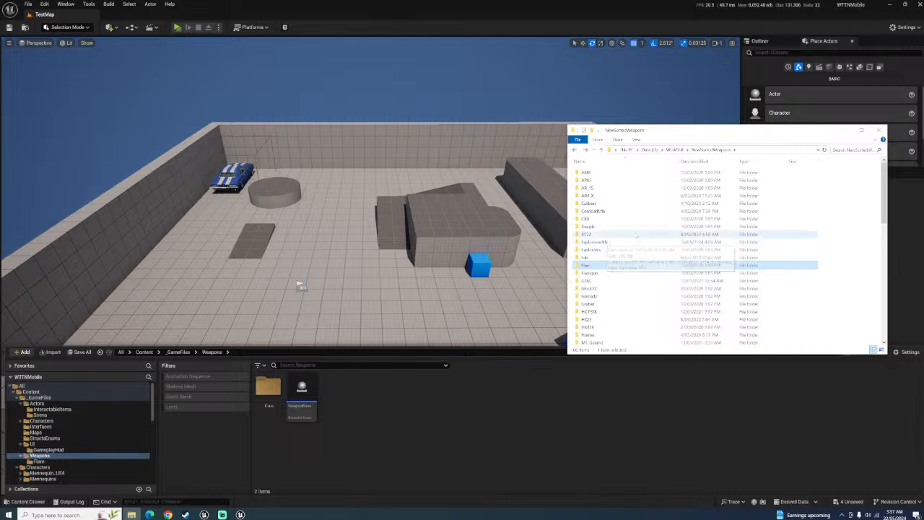
{"action": "scroll", "coordinate": [628, 238], "scroll_direction": "down", "scroll_amount": 10}
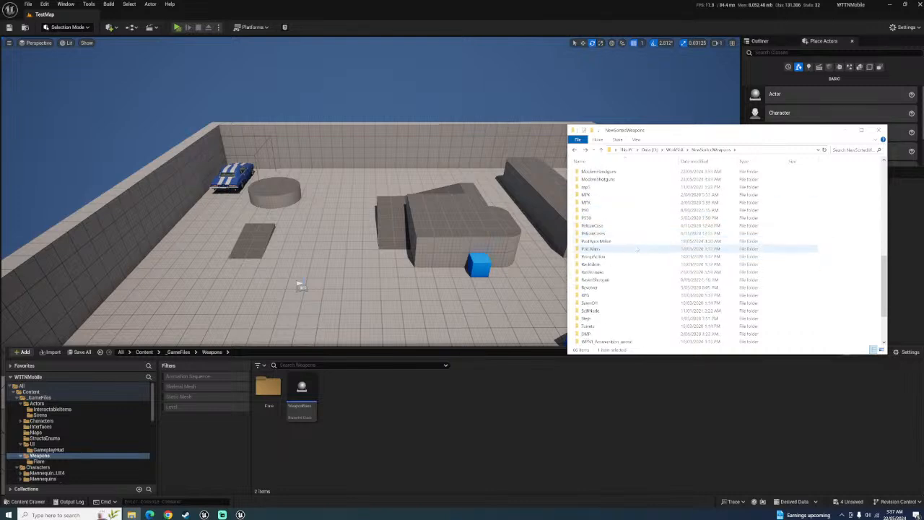
{"action": "scroll", "coordinate": [641, 239], "scroll_direction": "down", "scroll_amount": 3}
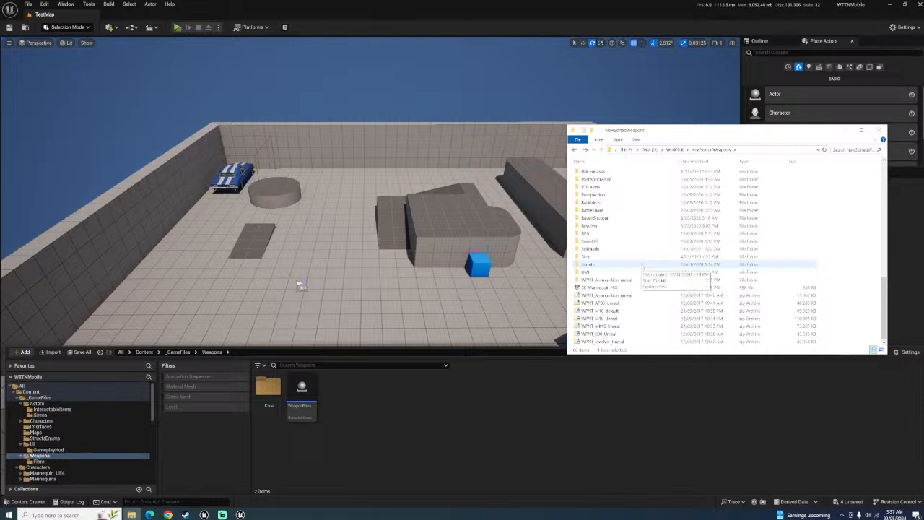
{"action": "scroll", "coordinate": [642, 265], "scroll_direction": "up", "scroll_amount": 10}
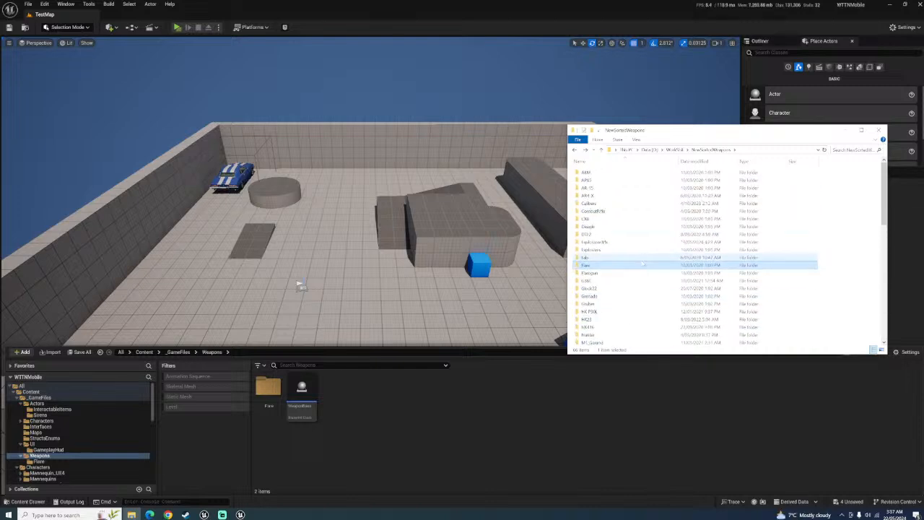
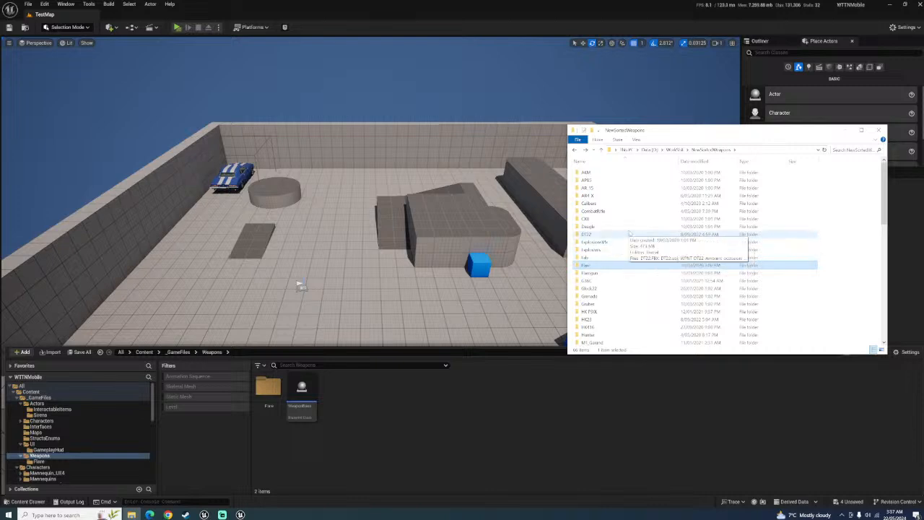
{"action": "double_click", "coordinate": [600, 173]}
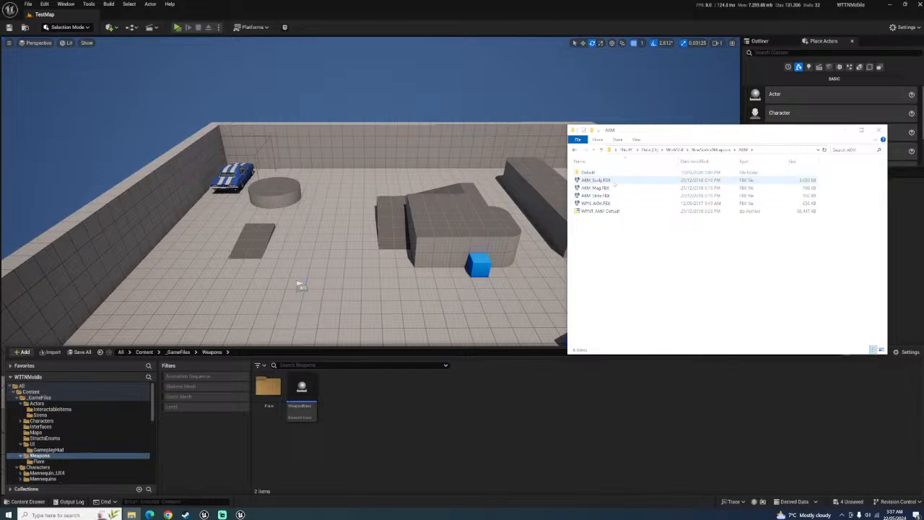
Back in the Unreal editor, create a folder named AssaultRifles inside Weapons and open it
{"action": "left_click", "coordinate": [426, 406]}
{"action": "right_click", "coordinate": [425, 406]}
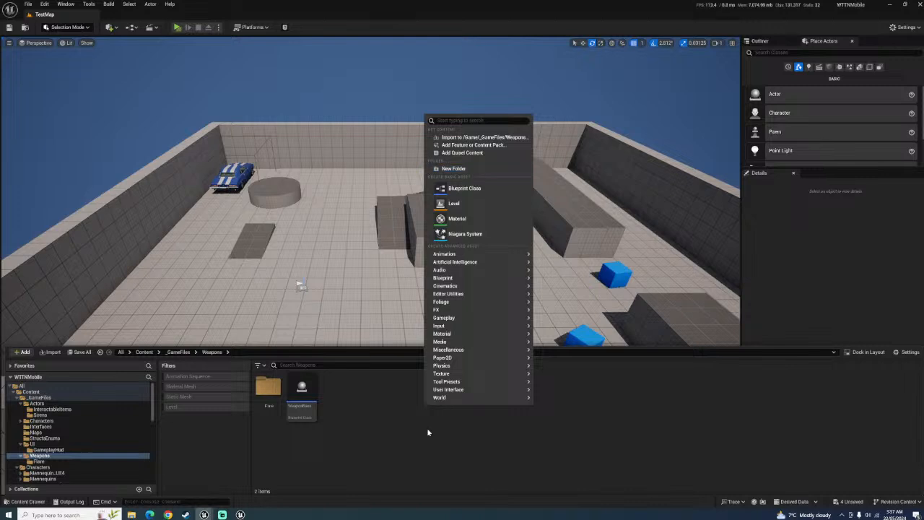
{"action": "left_click", "coordinate": [460, 170]}
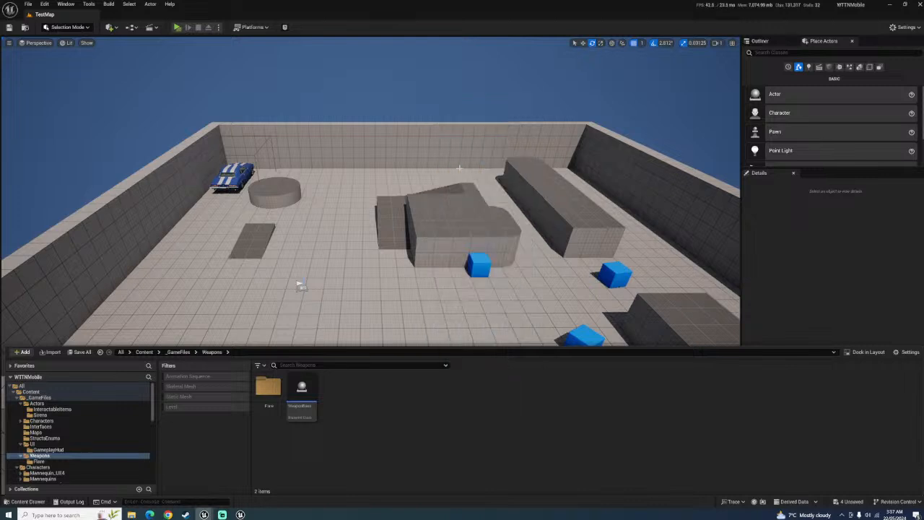
{"action": "type", "text": "Ass"}
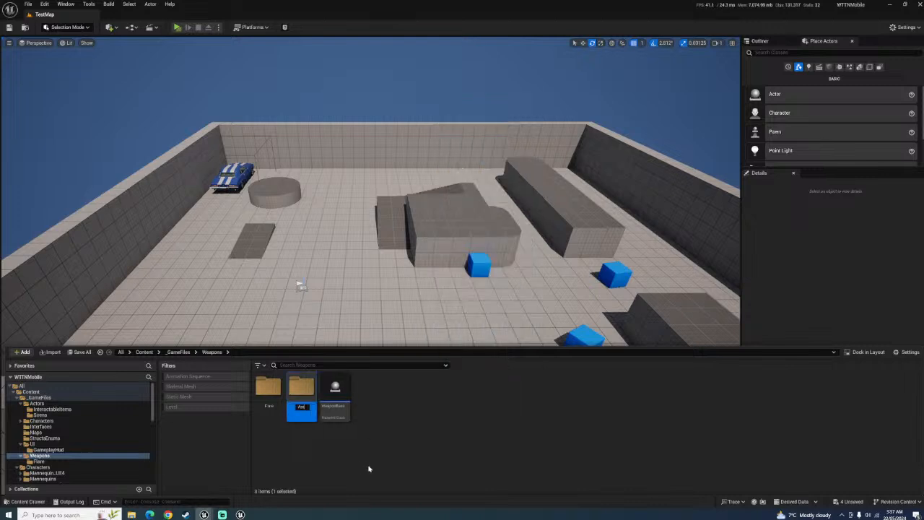
{"action": "type", "text": "aultRifles"}
{"action": "key", "text": "Return"}
{"action": "key", "text": "Return"}
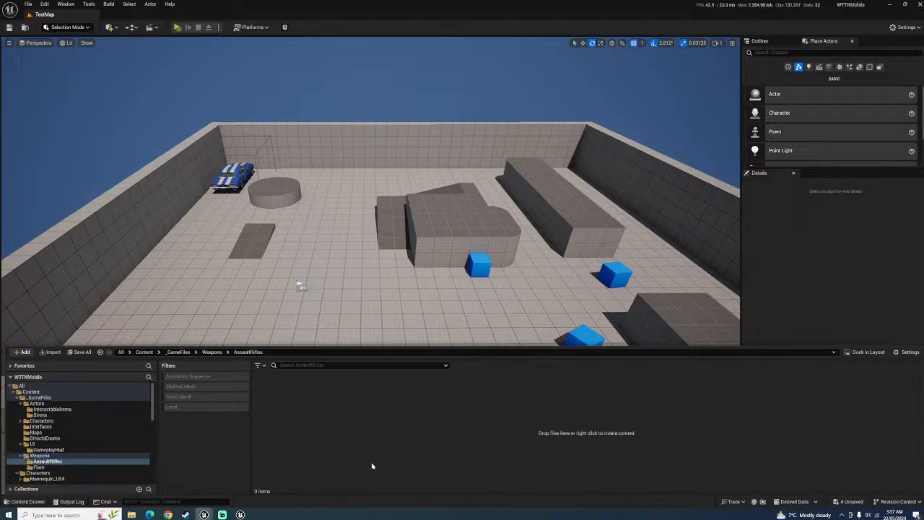
Create a folder named AK inside AssaultRifles and open it
{"action": "right_click", "coordinate": [324, 405]}
{"action": "left_click", "coordinate": [364, 174]}
{"action": "type", "text": "A"}
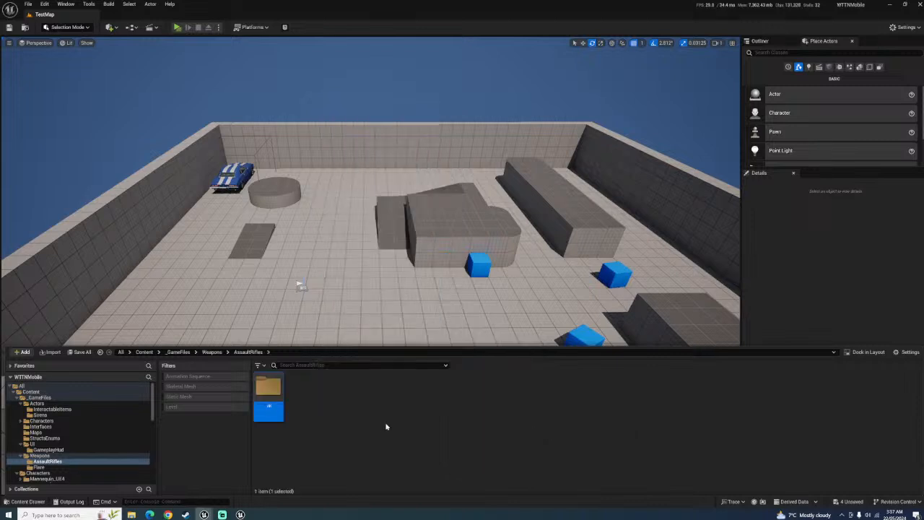
{"action": "double_click", "coordinate": [280, 397]}
{"action": "right_click", "coordinate": [296, 402]}
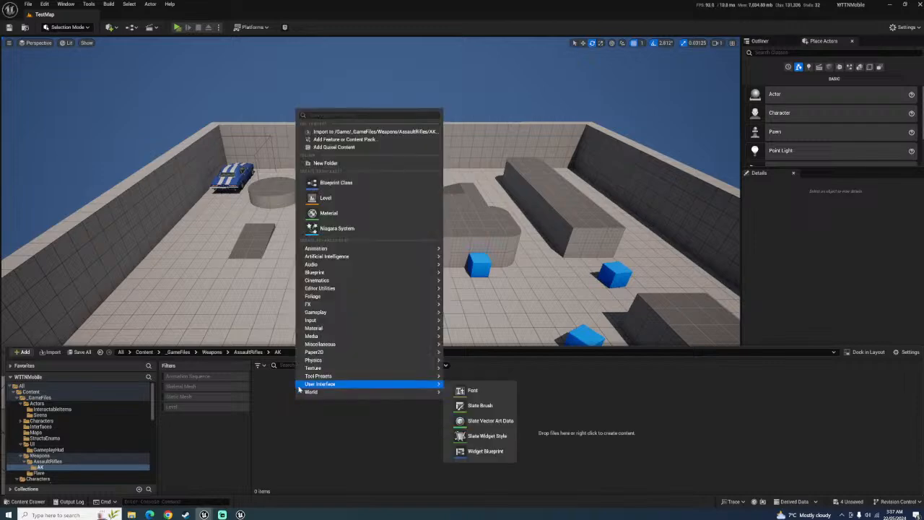
{"action": "key", "text": "Escape"}
Import the four AKM FBX files from File Explorer into the AK folder with the default options, and close the import result windows
{"action": "left_click", "coordinate": [134, 515]}
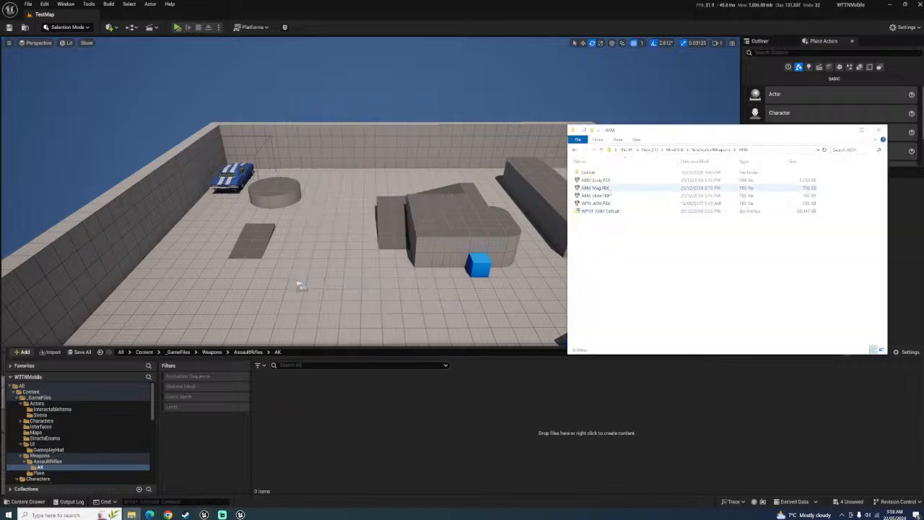
{"action": "left_click", "coordinate": [618, 204], "text": "shift"}
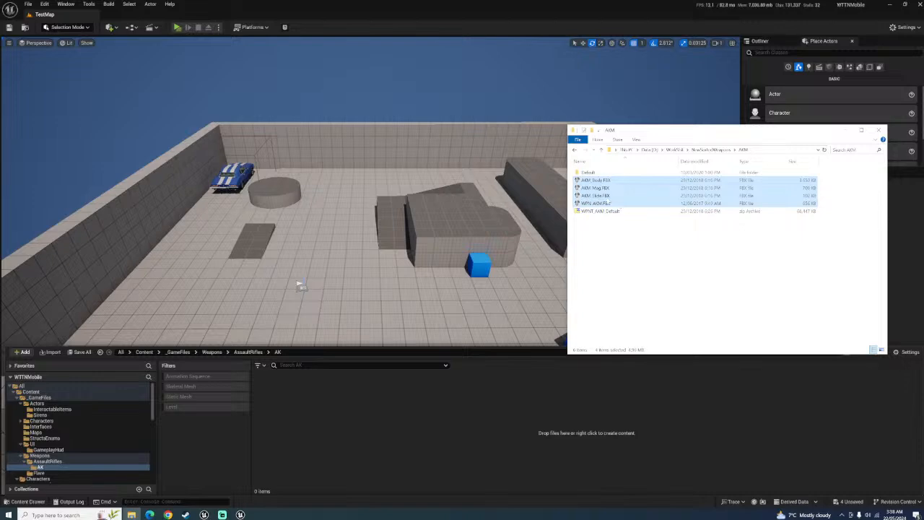
{"action": "left_click_drag", "start_coordinate": [617, 202], "coordinate": [411, 418]}
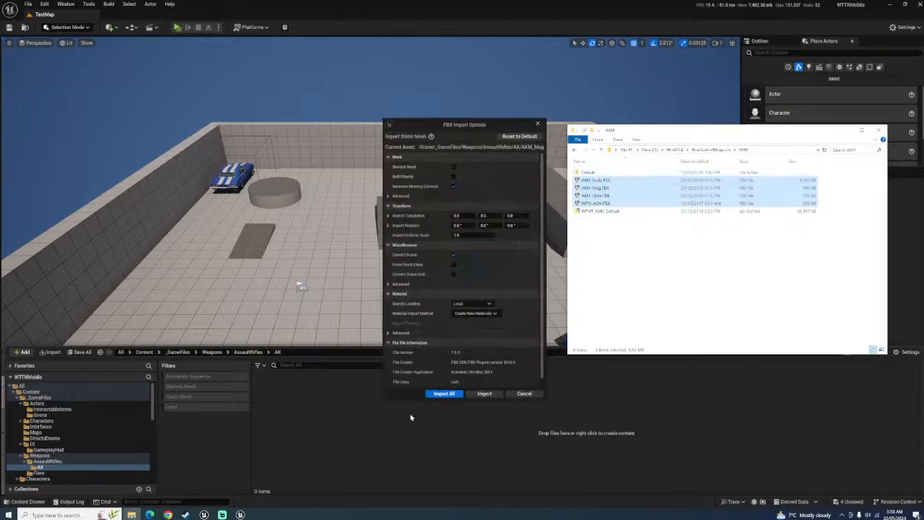
{"action": "left_click", "coordinate": [444, 396]}
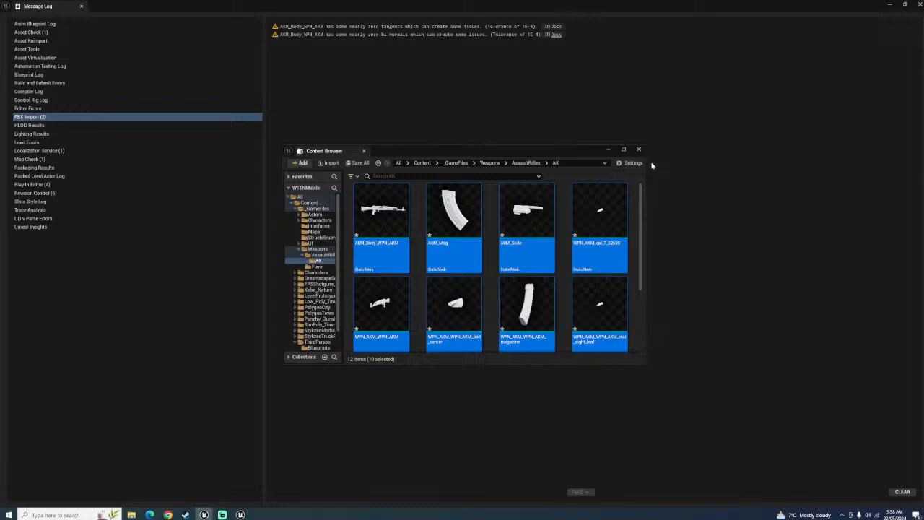
{"action": "left_click", "coordinate": [637, 150]}
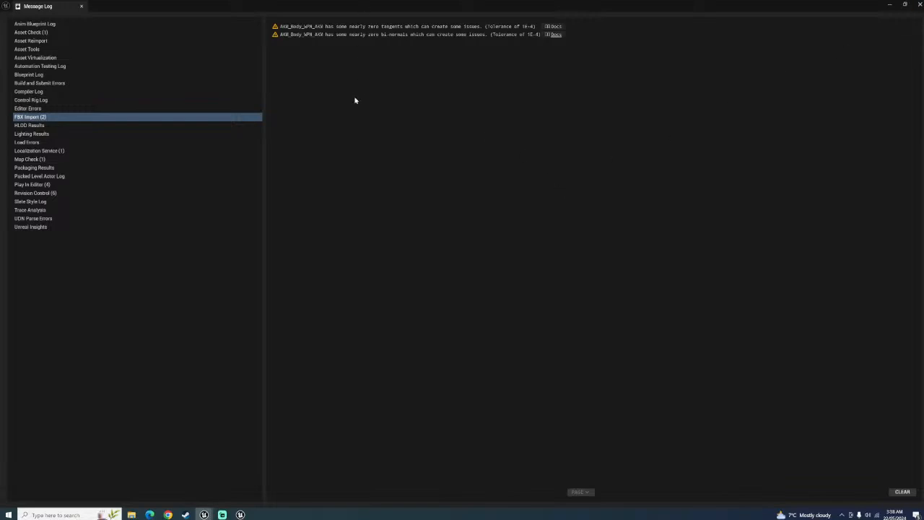
{"action": "mouse_move", "coordinate": [203, 511]}
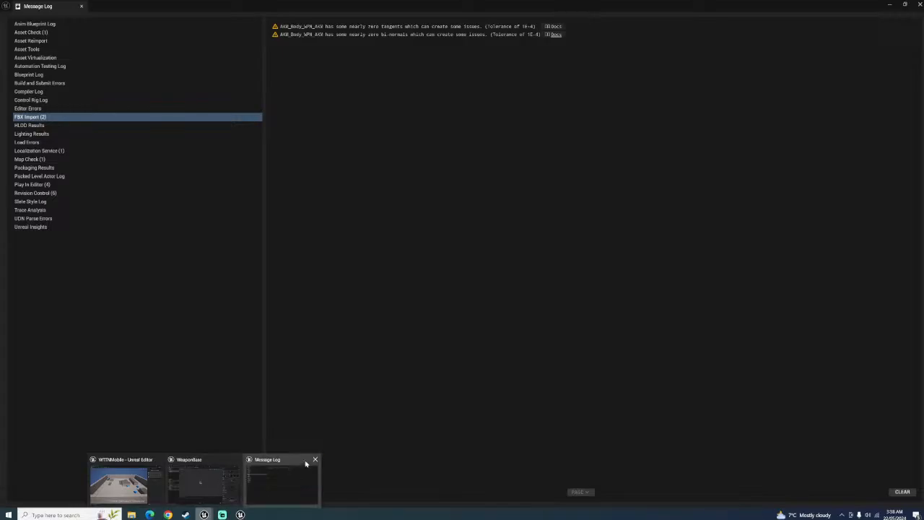
{"action": "left_click", "coordinate": [315, 460]}
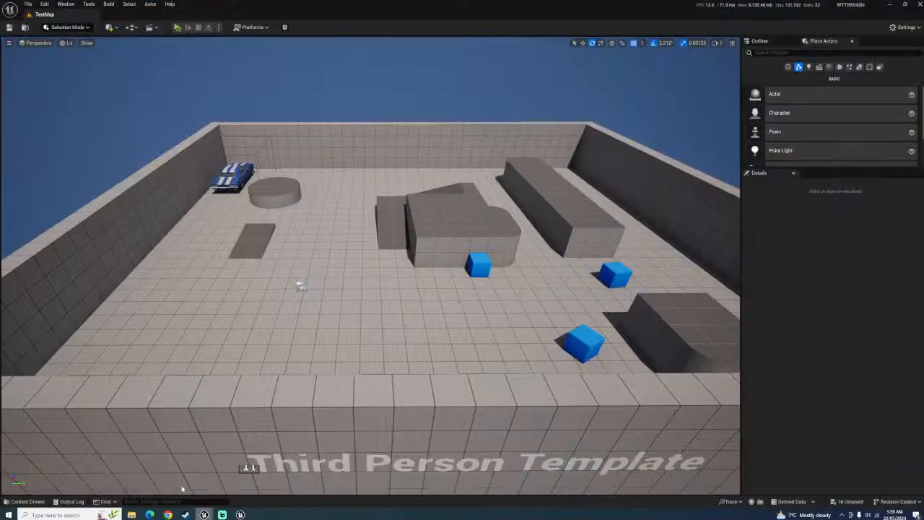
{"action": "left_click", "coordinate": [26, 501]}
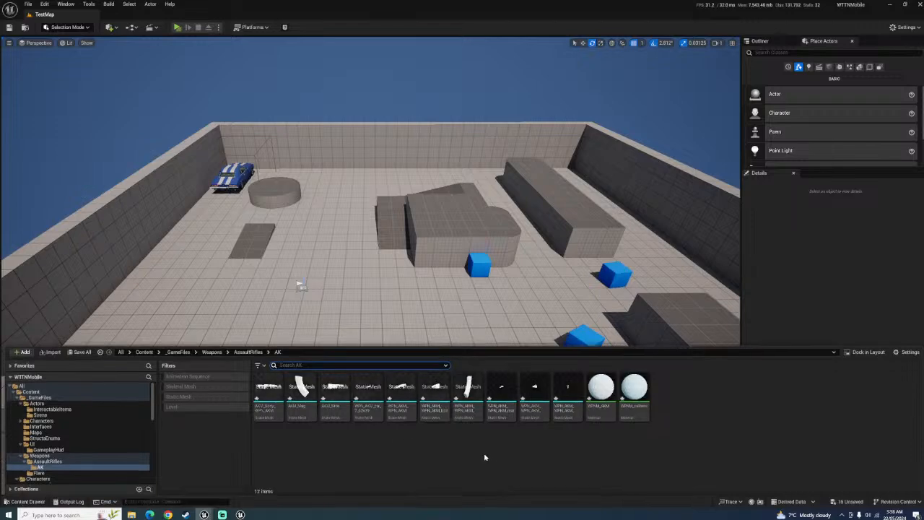
{"action": "right_click", "coordinate": [392, 459]}
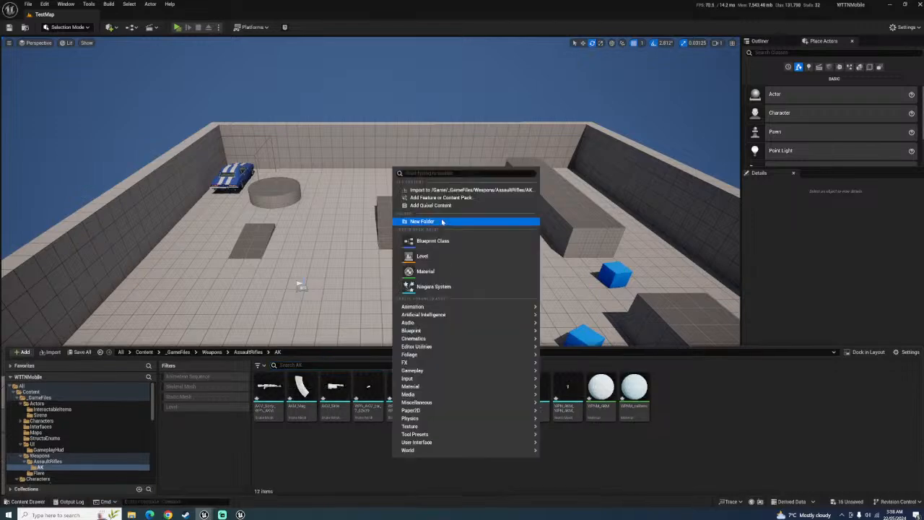
{"action": "left_click", "coordinate": [440, 222]}
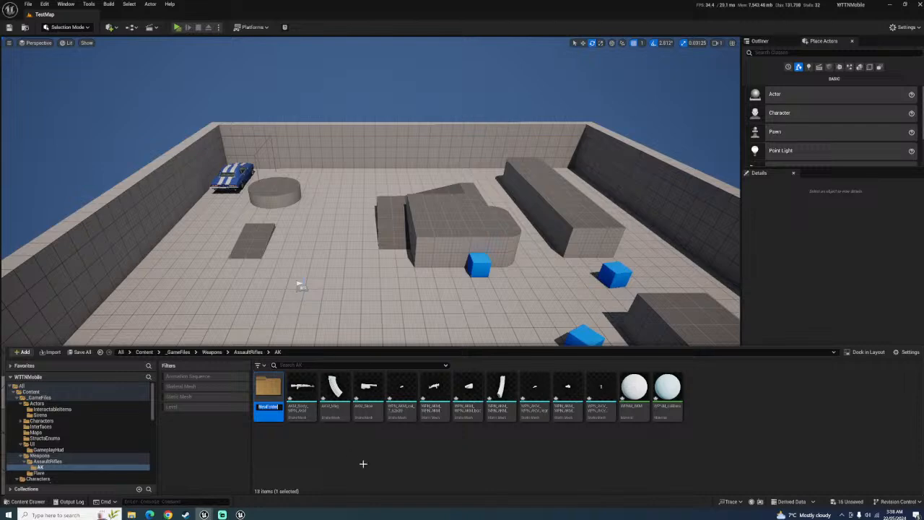
{"action": "left_click", "coordinate": [269, 389]}
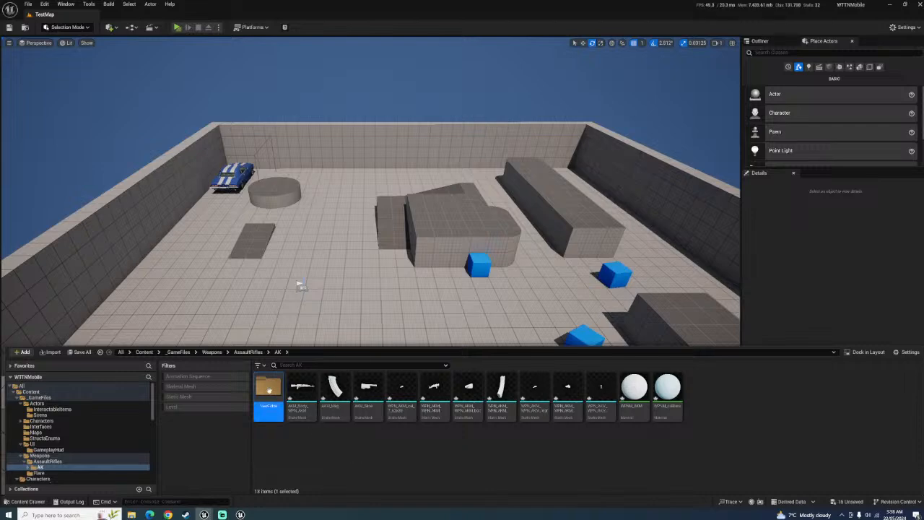
{"action": "key", "text": "Delete"}
{"action": "left_click", "coordinate": [287, 407]}
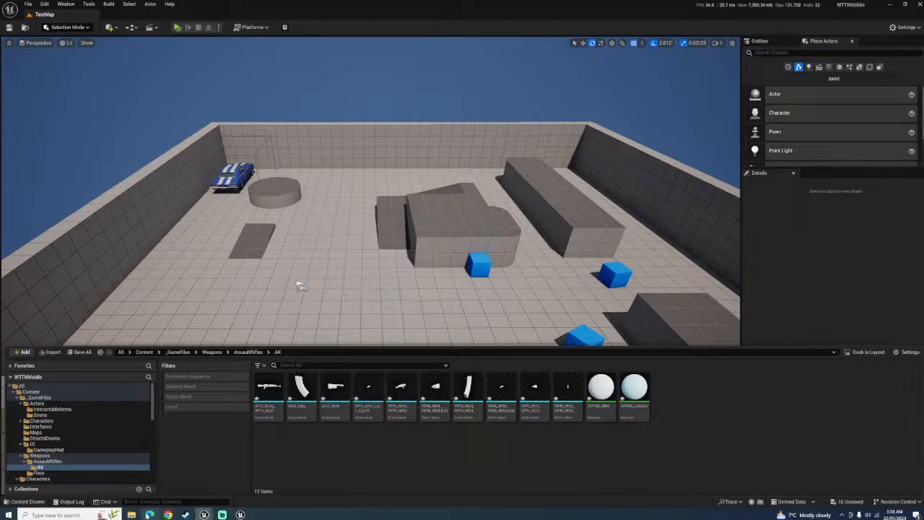
Import the five AKM TARGA textures from the Default folder in File Explorer into the project's AK folder
{"action": "left_click", "coordinate": [131, 514]}
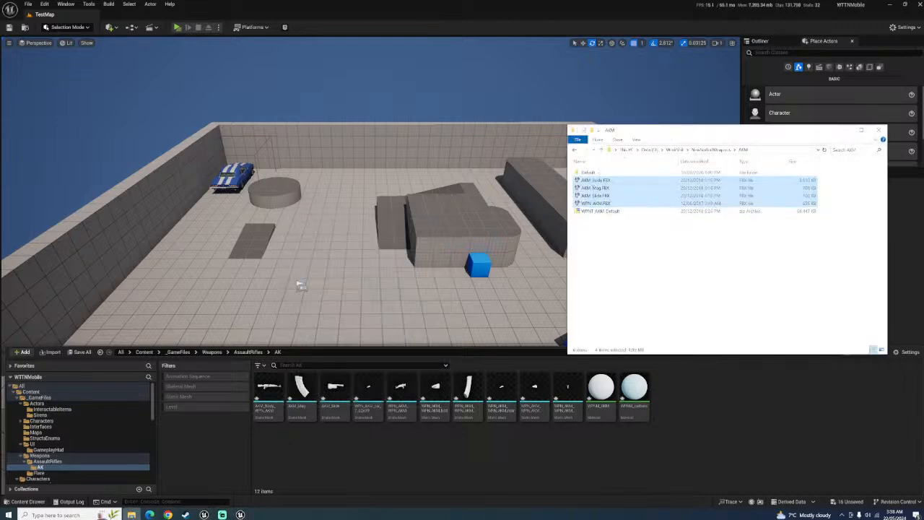
{"action": "double_click", "coordinate": [590, 172]}
{"action": "left_click", "coordinate": [747, 190]}
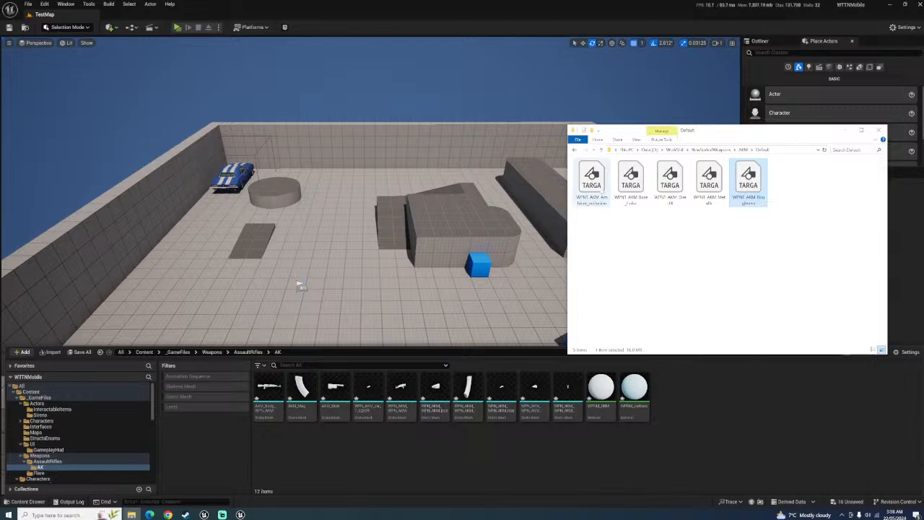
{"action": "left_click", "coordinate": [598, 189], "text": "shift"}
{"action": "left_click_drag", "start_coordinate": [612, 210], "coordinate": [646, 430]}
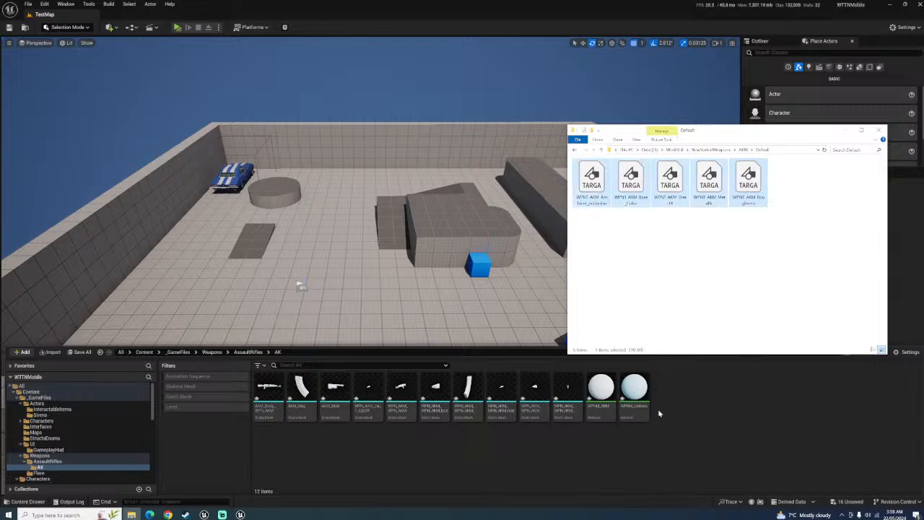
In File Explorer, return to NewSortedWeapons, open the HK P30L folder, and open its subfolder that holds the pistol's FBX file
{"action": "left_click", "coordinate": [574, 151]}
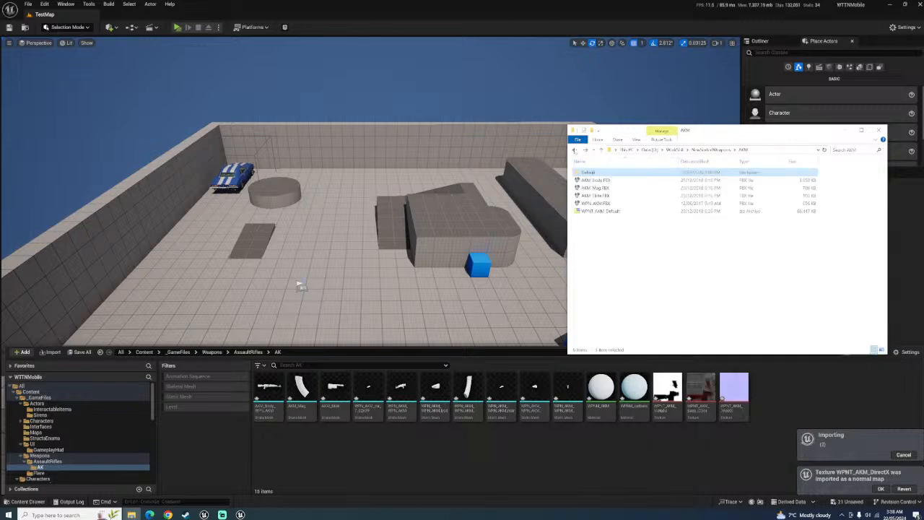
{"action": "left_click", "coordinate": [575, 151]}
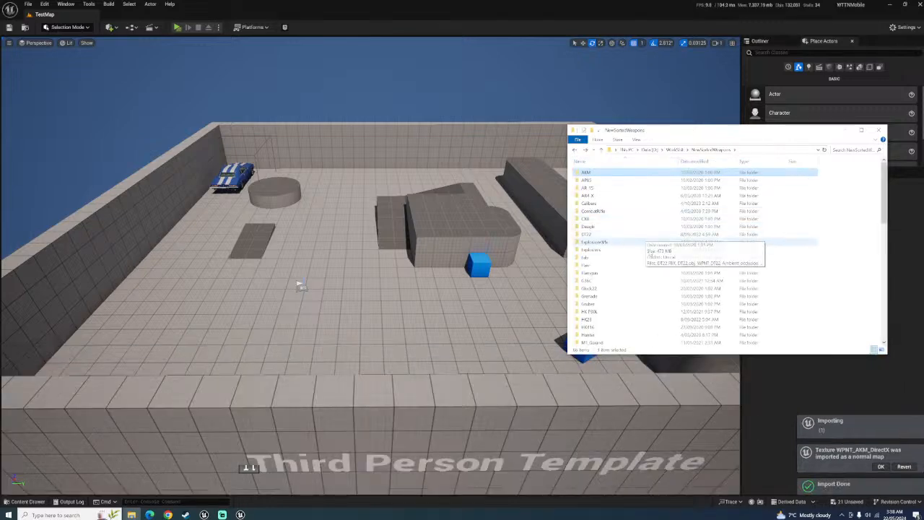
{"action": "left_click", "coordinate": [653, 219]}
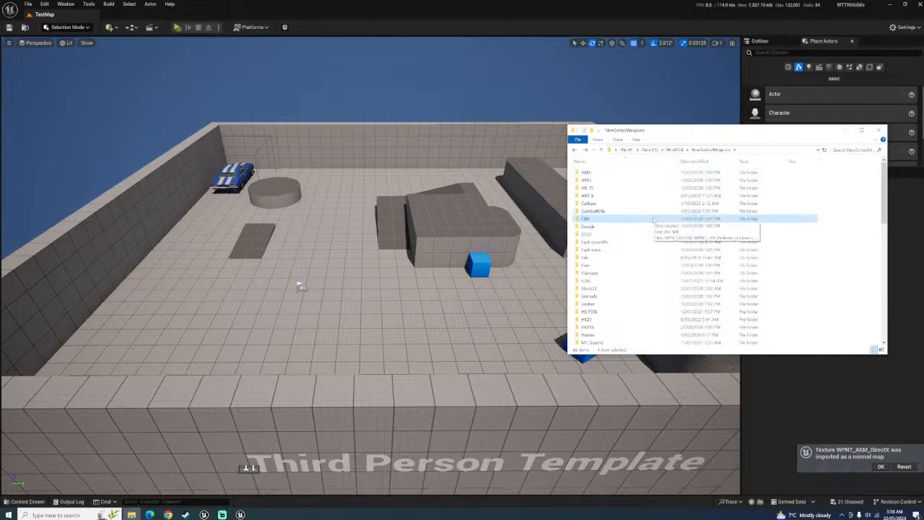
{"action": "scroll", "coordinate": [655, 238], "scroll_direction": "down", "scroll_amount": 3}
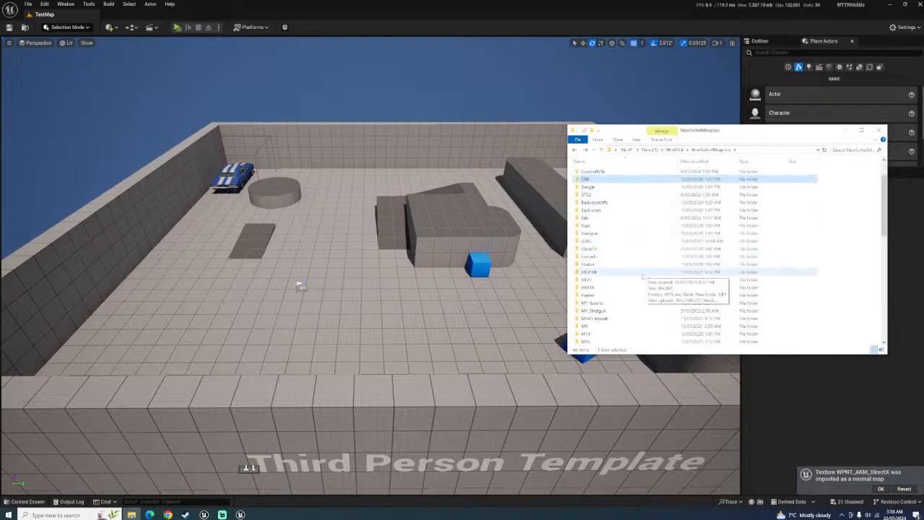
{"action": "double_click", "coordinate": [636, 272]}
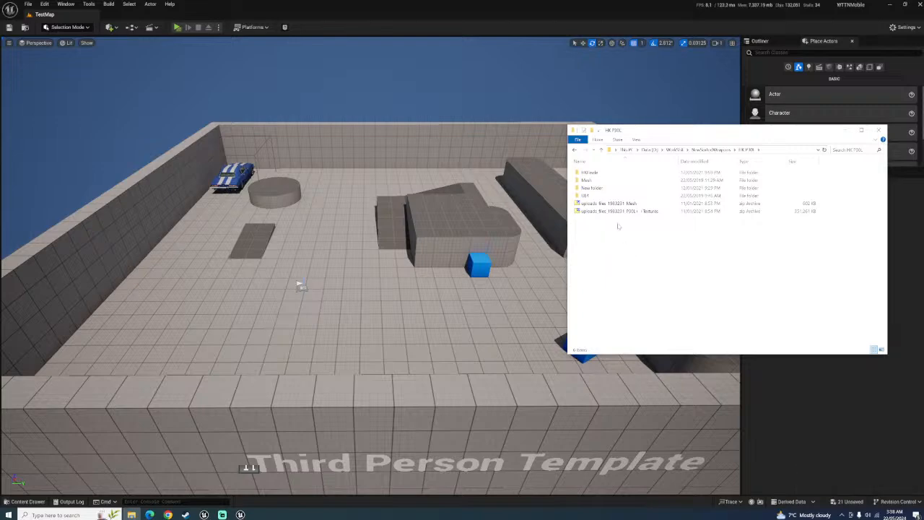
{"action": "double_click", "coordinate": [606, 174]}
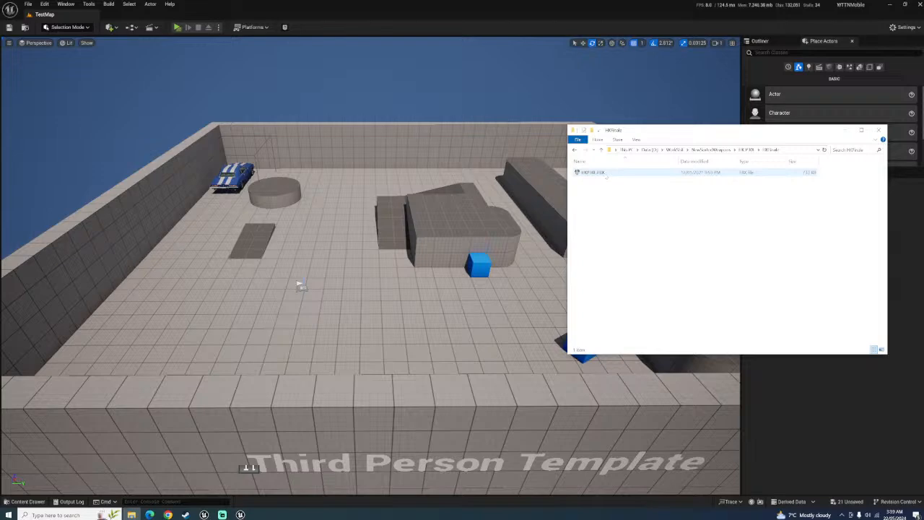
Back in the Unreal editor, create a folder named Sidearms inside Weapons and open it
{"action": "left_click", "coordinate": [27, 501]}
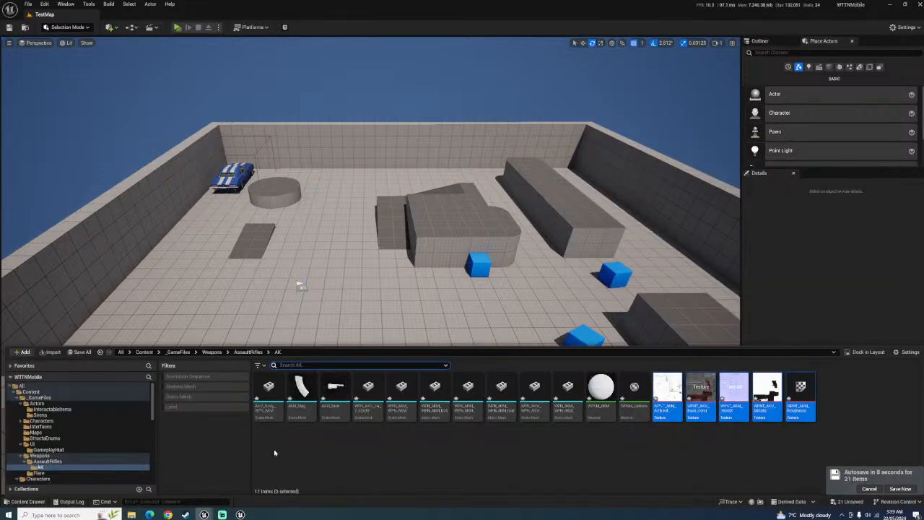
{"action": "left_click", "coordinate": [217, 352]}
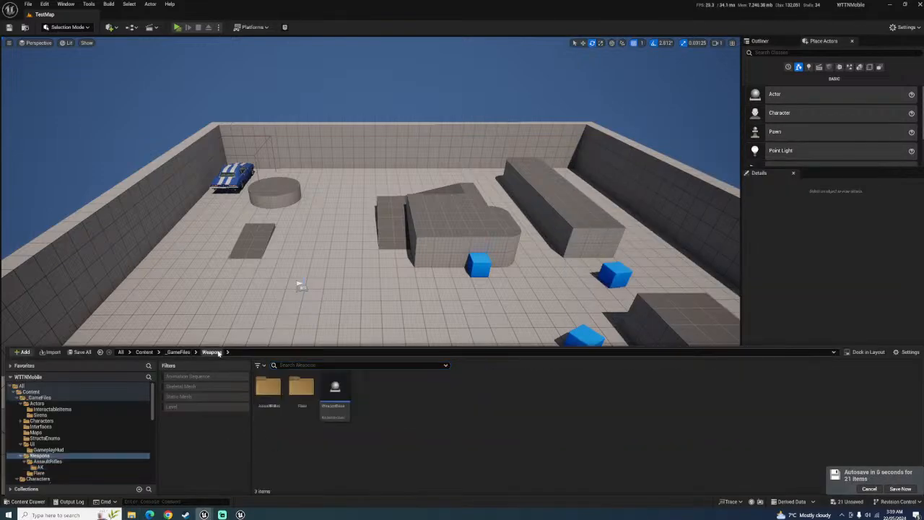
{"action": "right_click", "coordinate": [341, 452]}
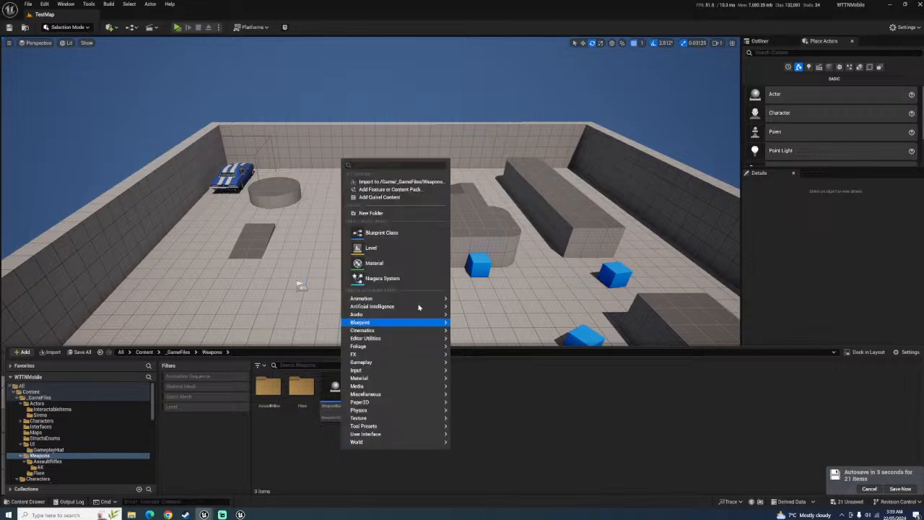
{"action": "left_click", "coordinate": [372, 216]}
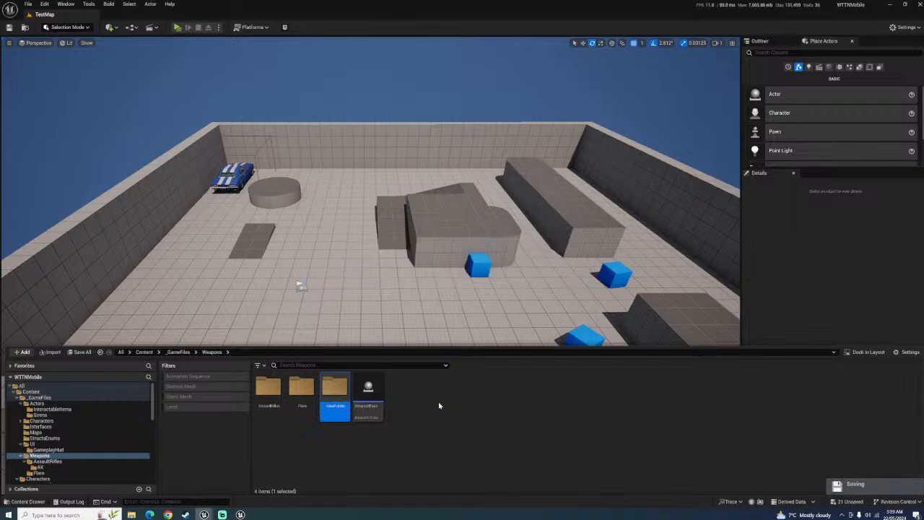
{"action": "left_click", "coordinate": [331, 406]}
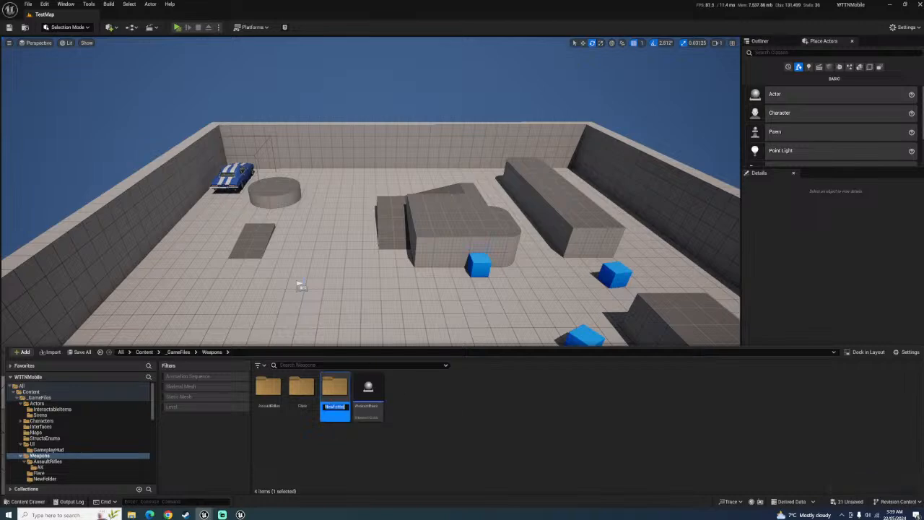
{"action": "type", "text": "Grenades"}
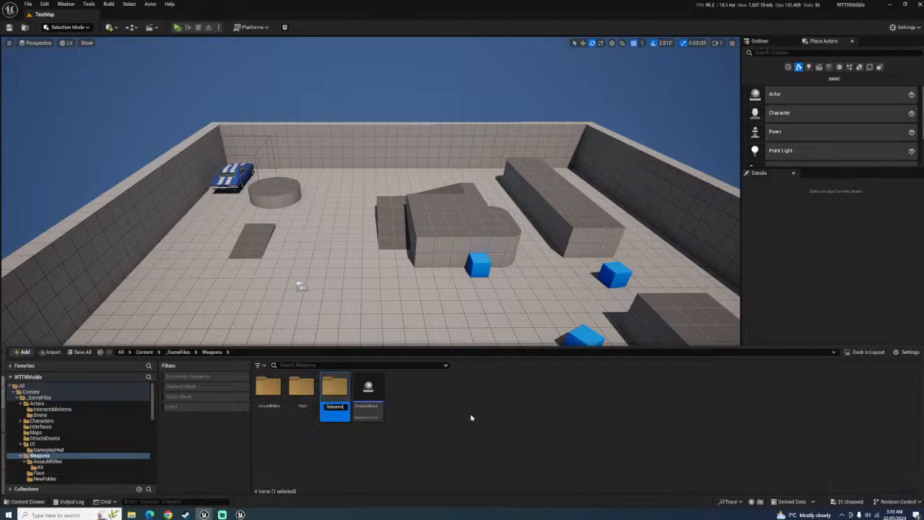
{"action": "type", "text": "idearms"}
{"action": "key", "text": "Return"}
{"action": "key", "text": "Return"}
Create a folder named HKP30L inside Sidearms and open it
{"action": "right_click", "coordinate": [356, 402]}
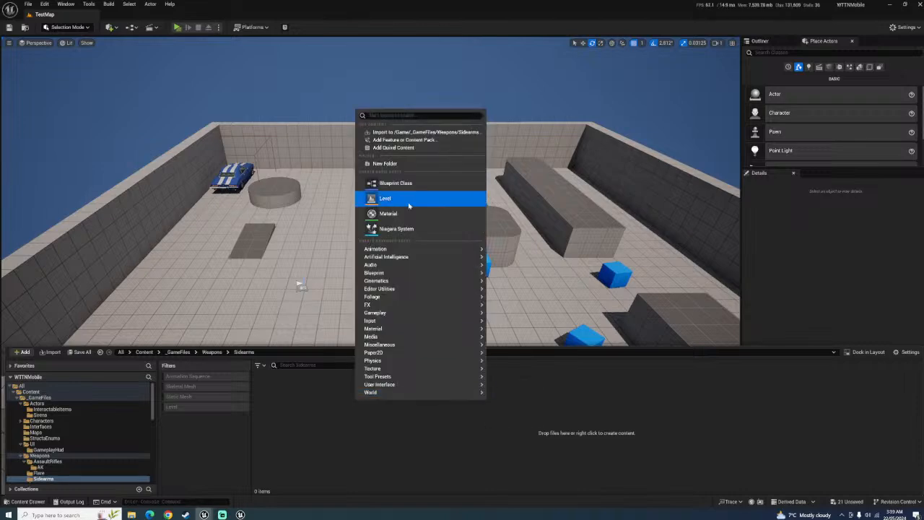
{"action": "left_click", "coordinate": [383, 163]}
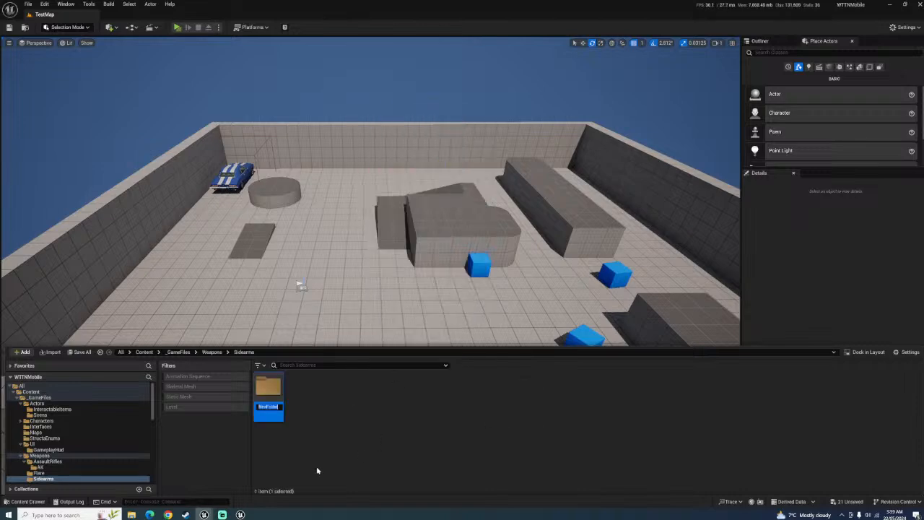
{"action": "left_click", "coordinate": [131, 514]}
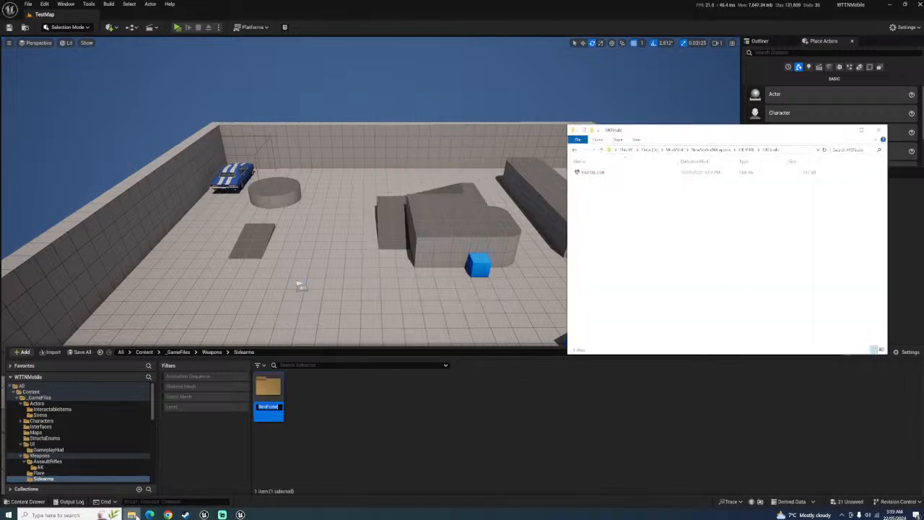
{"action": "left_click", "coordinate": [273, 407]}
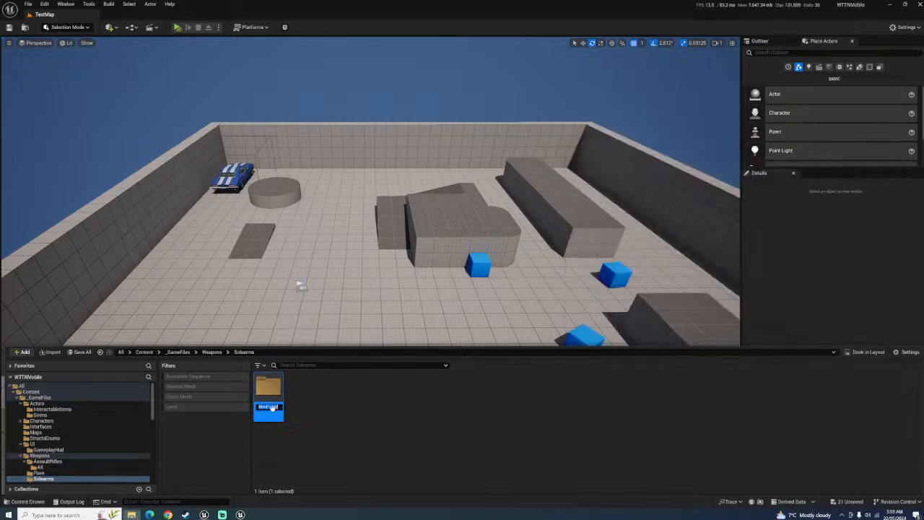
{"action": "left_click", "coordinate": [273, 406]}
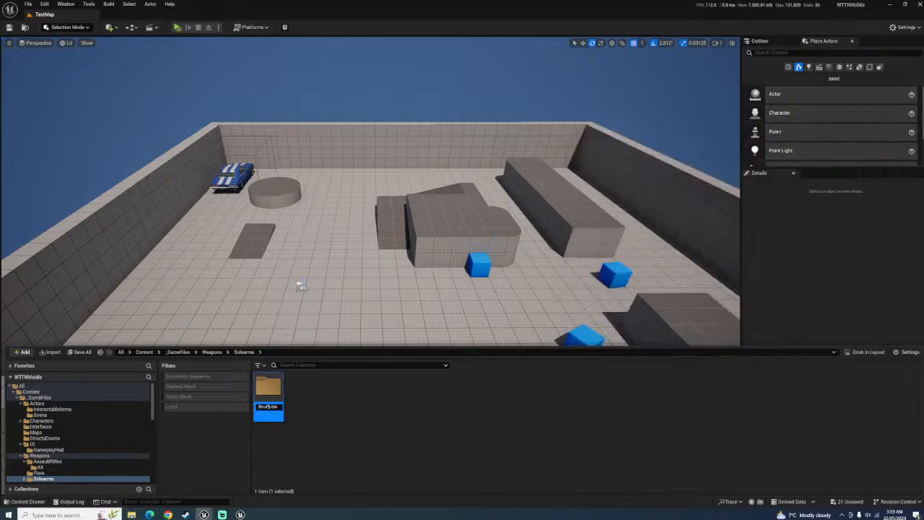
{"action": "double_click", "coordinate": [273, 406]}
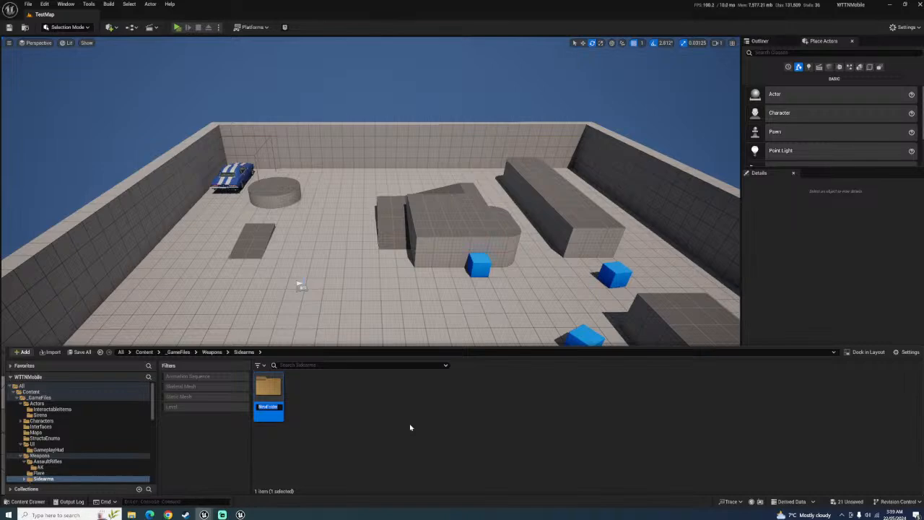
{"action": "type", "text": "HKP30L"}
{"action": "key", "text": "Return"}
{"action": "key", "text": "Return"}
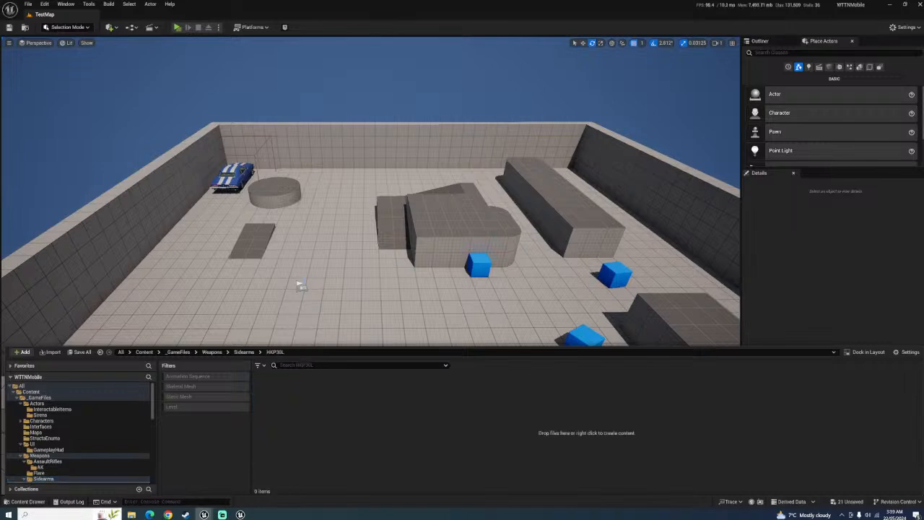
Import the P30L FBX from File Explorer into the HKP30L folder with the default skeletal mesh options, close the import result windows, and show the folder's contents
{"action": "left_click", "coordinate": [10, 501]}
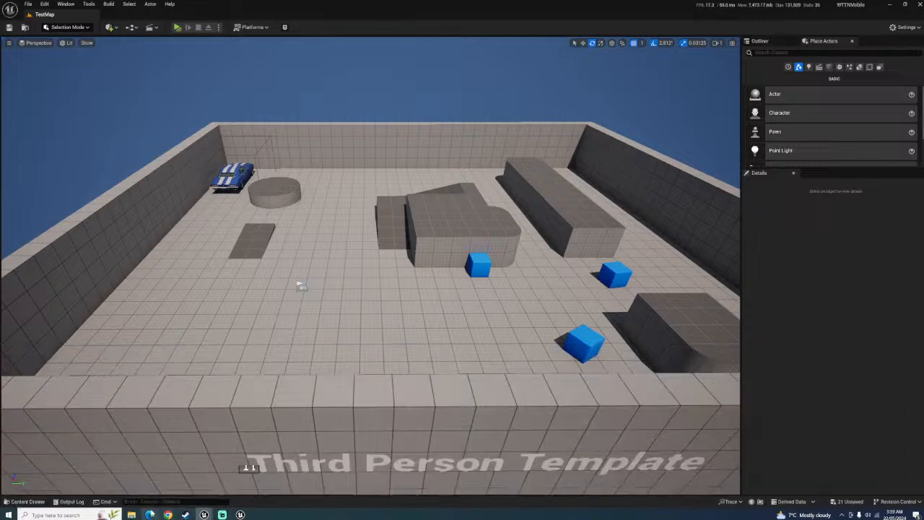
{"action": "left_click", "coordinate": [131, 515]}
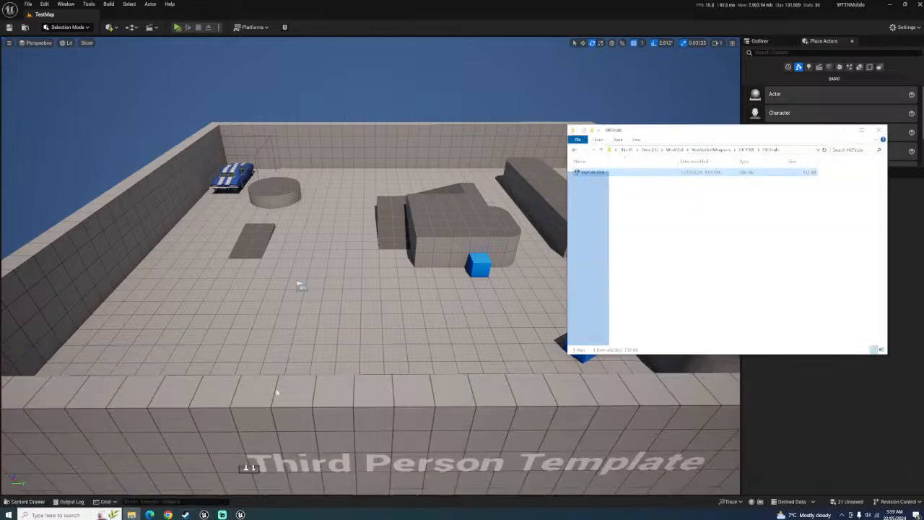
{"action": "left_click_drag", "start_coordinate": [608, 172], "coordinate": [709, 254]}
{"action": "left_click", "coordinate": [28, 501]}
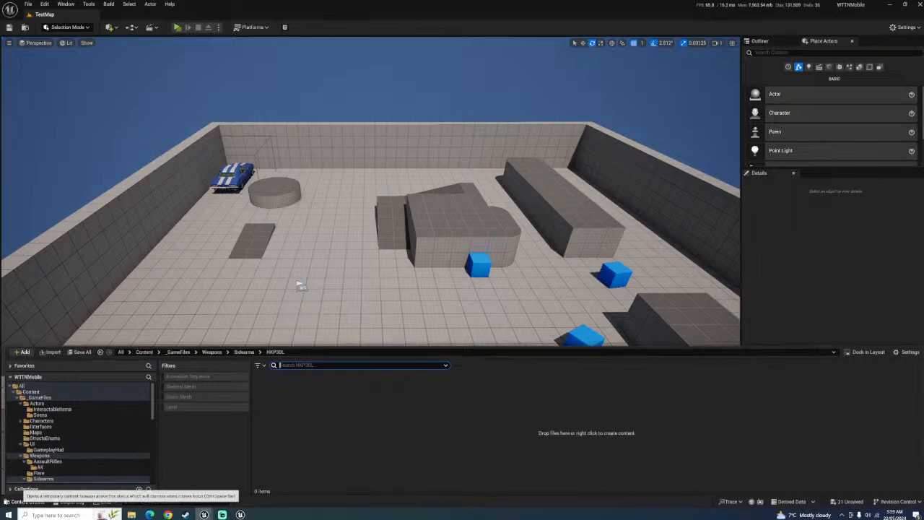
{"action": "left_click", "coordinate": [131, 515]}
{"action": "left_click_drag", "start_coordinate": [594, 172], "coordinate": [342, 410]}
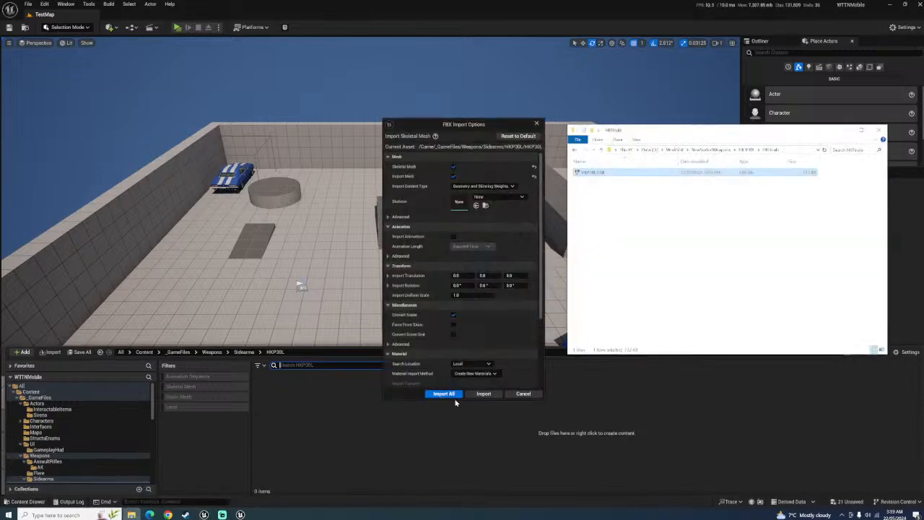
{"action": "left_click", "coordinate": [447, 396]}
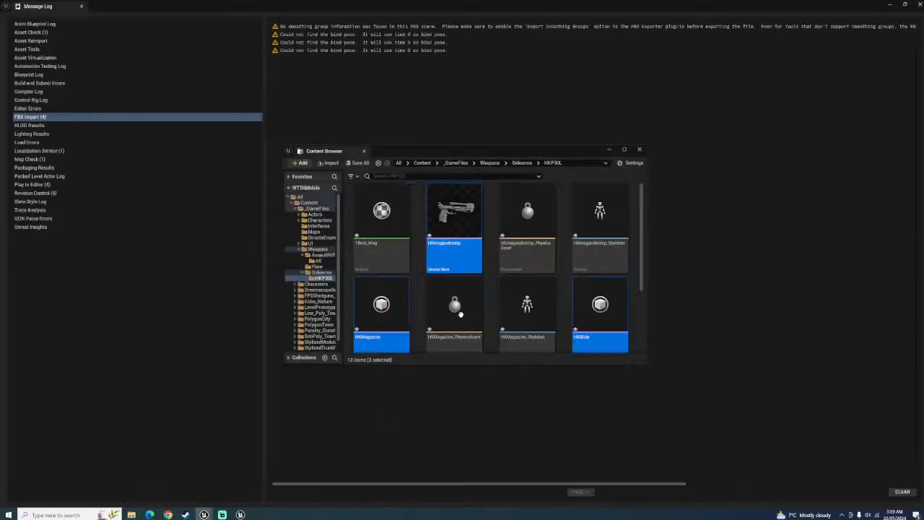
{"action": "left_click", "coordinate": [641, 150]}
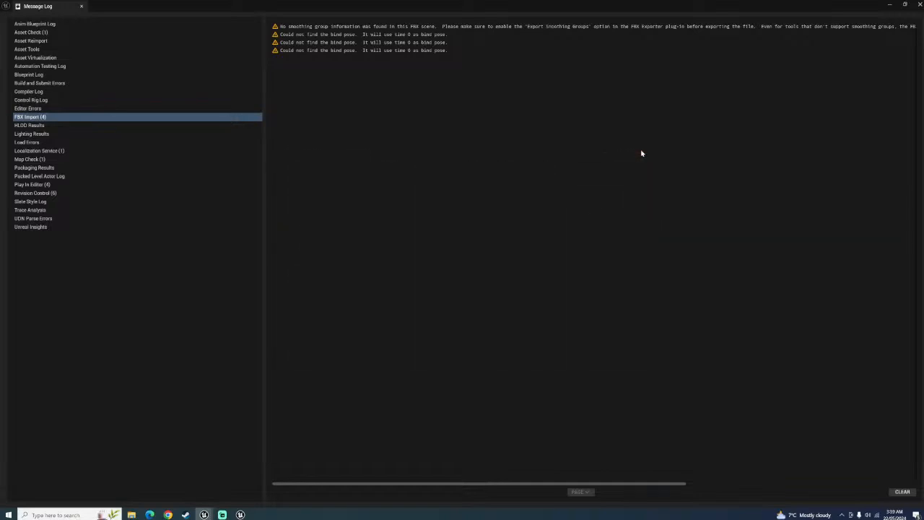
{"action": "left_click", "coordinate": [82, 6]}
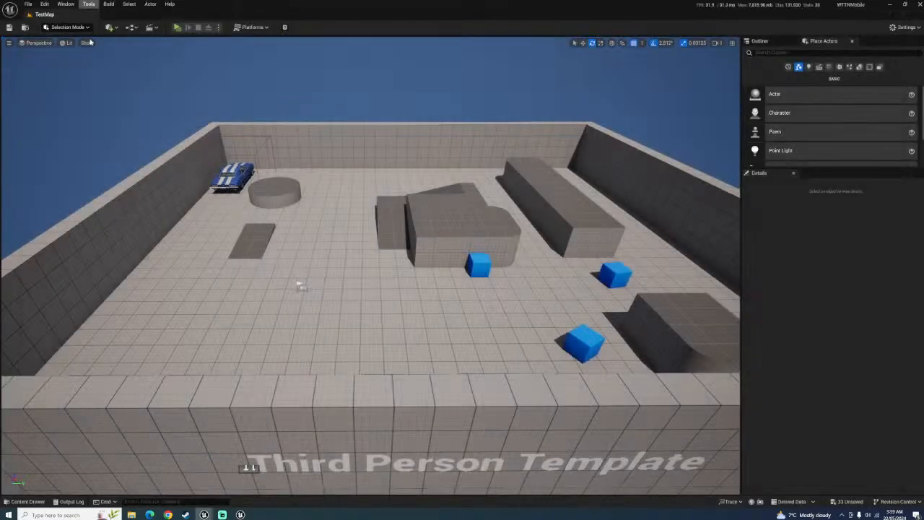
{"action": "left_click", "coordinate": [26, 501]}
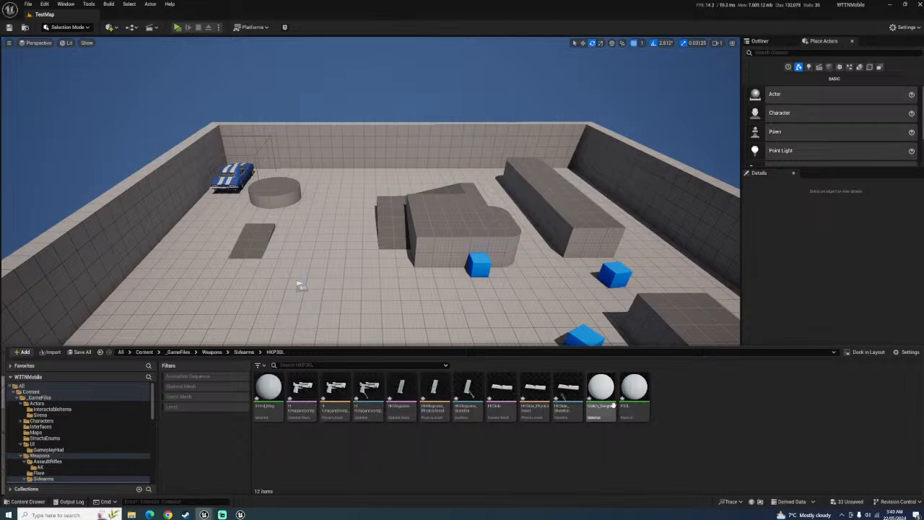
Delete all the imported pistol assets from the HKP30L folder
{"action": "left_click", "coordinate": [269, 408]}
{"action": "left_click", "coordinate": [637, 408], "text": "shift"}
{"action": "key", "text": "Delete"}
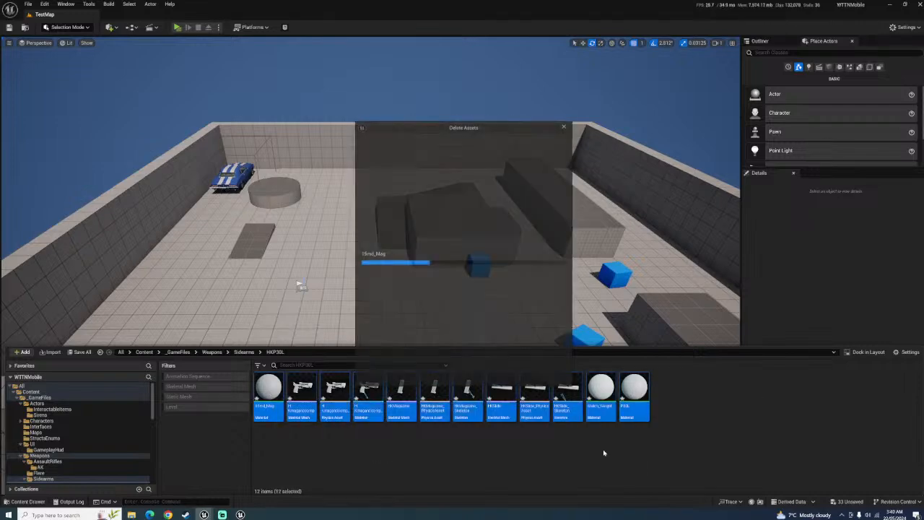
{"action": "left_click", "coordinate": [425, 375]}
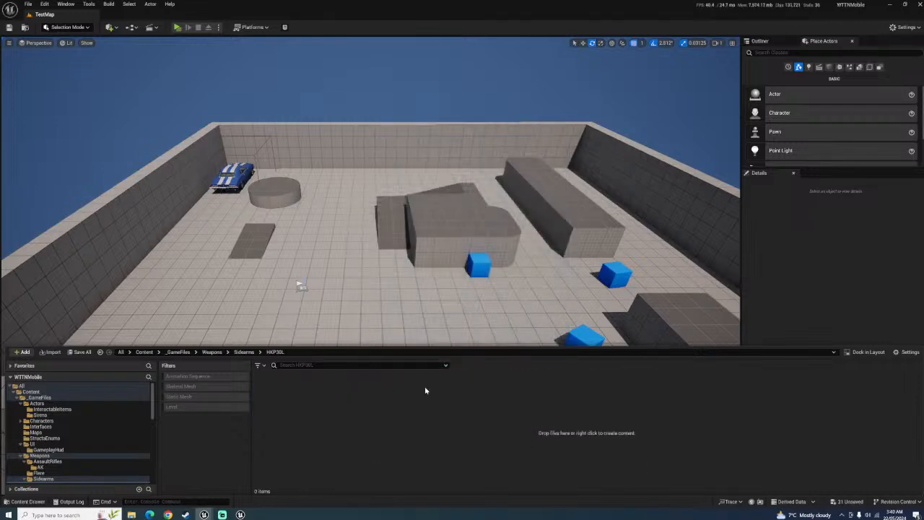
Reimport the HKP30L FBX from File Explorer with Skeletal Mesh turned off, close the import result windows, and show the HKP30L folder
{"action": "left_click", "coordinate": [132, 514]}
{"action": "left_click_drag", "start_coordinate": [592, 172], "coordinate": [371, 421]}
{"action": "left_click", "coordinate": [452, 166]}
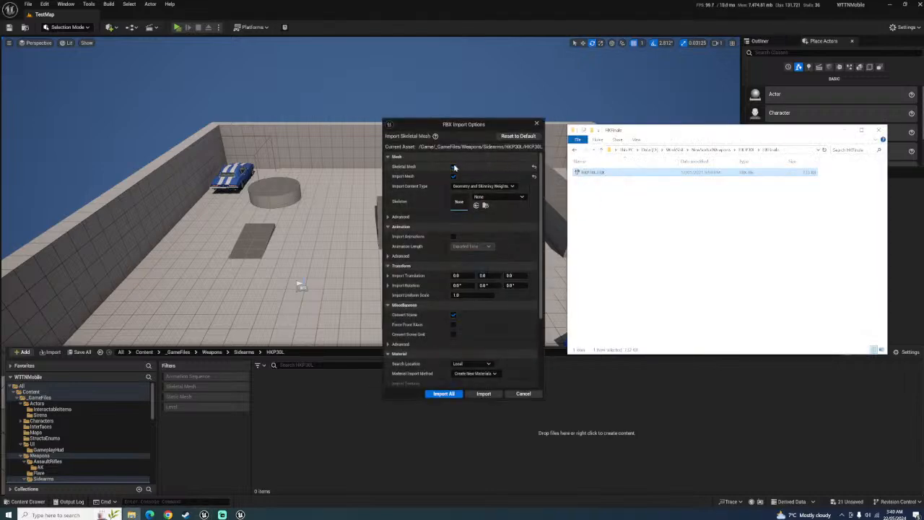
{"action": "left_click", "coordinate": [441, 395]}
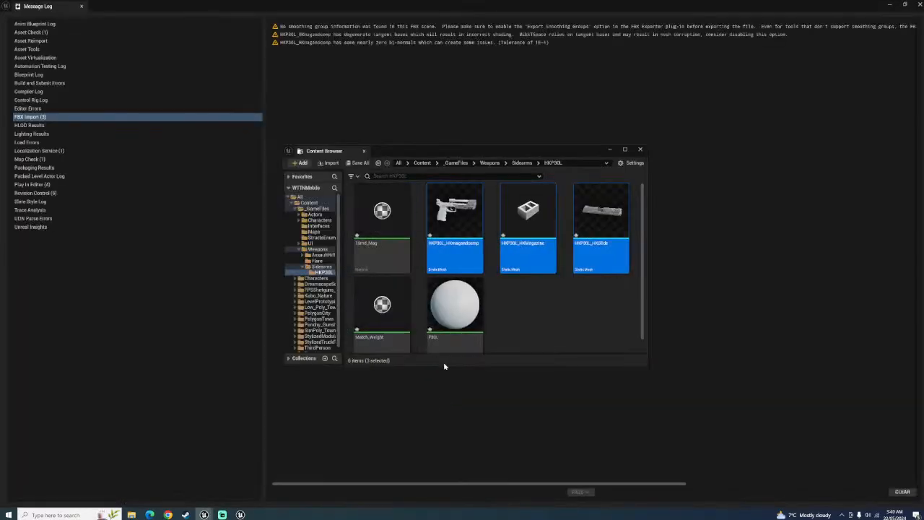
{"action": "left_click", "coordinate": [641, 150]}
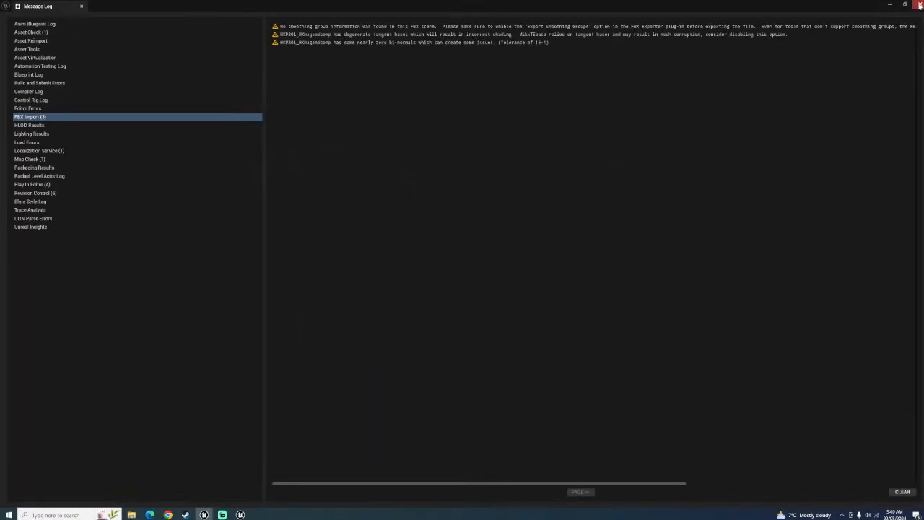
{"action": "left_click", "coordinate": [919, 5]}
{"action": "left_click", "coordinate": [28, 501]}
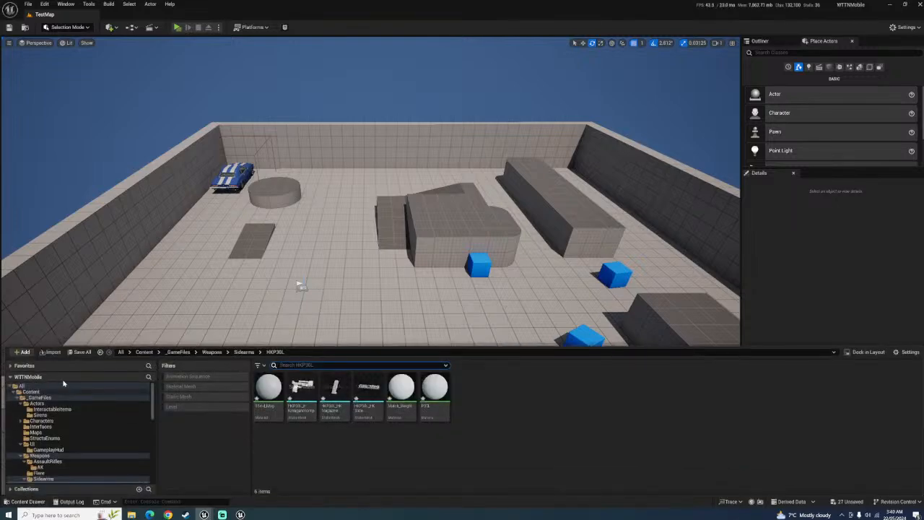
Save all unsaved assets and go back to the Sidearms folder inside Weapons
{"action": "left_click", "coordinate": [80, 352]}
{"action": "left_click", "coordinate": [522, 339]}
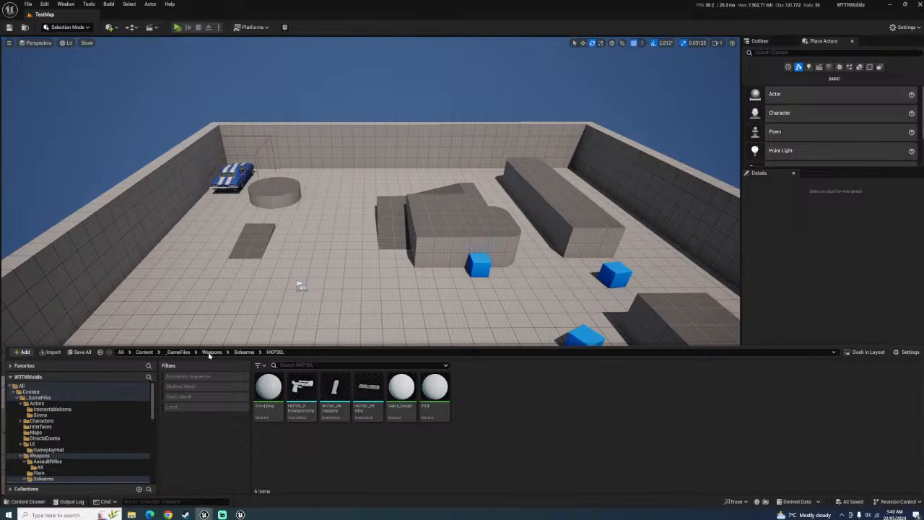
{"action": "left_click", "coordinate": [244, 353]}
{"action": "left_click", "coordinate": [212, 351]}
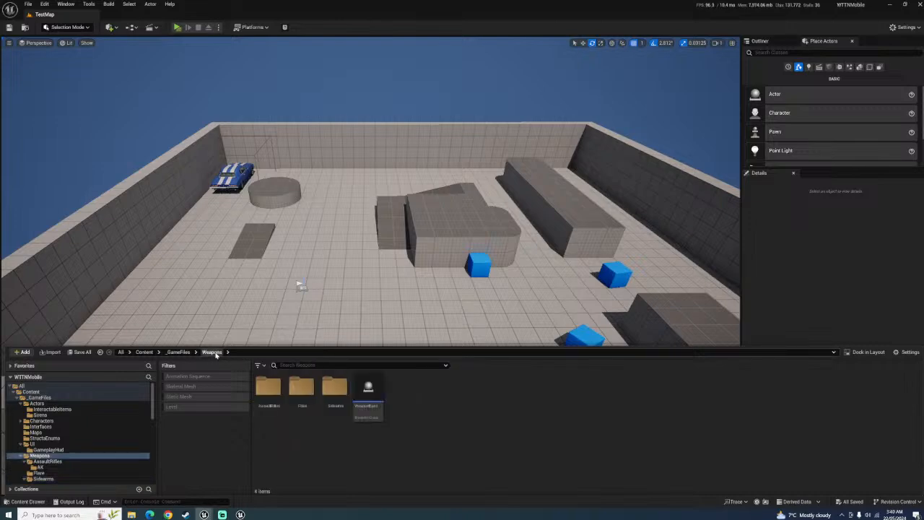
{"action": "double_click", "coordinate": [323, 393]}
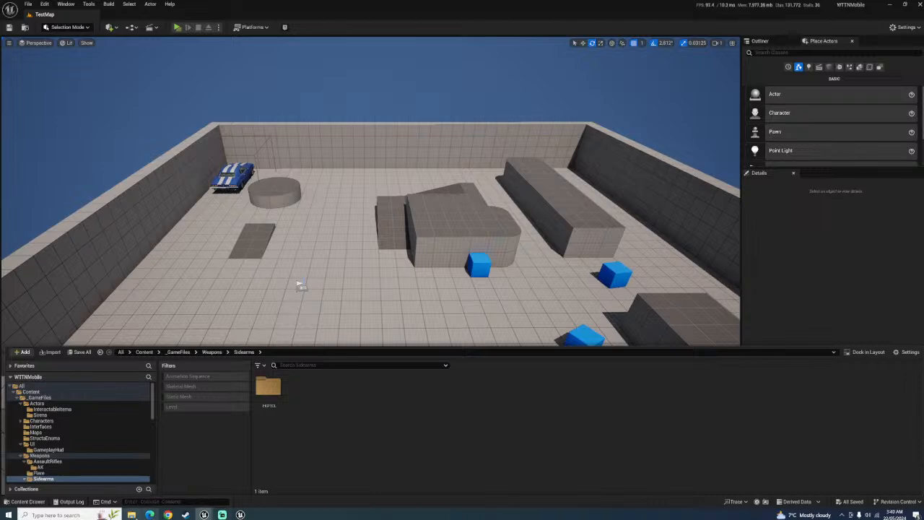
Switch to the ModernHandgunsVol1 Unreal project, close its duplicate editor window, and show the Content folder in the remaining one
{"action": "left_click", "coordinate": [132, 514]}
{"action": "mouse_move", "coordinate": [240, 514]}
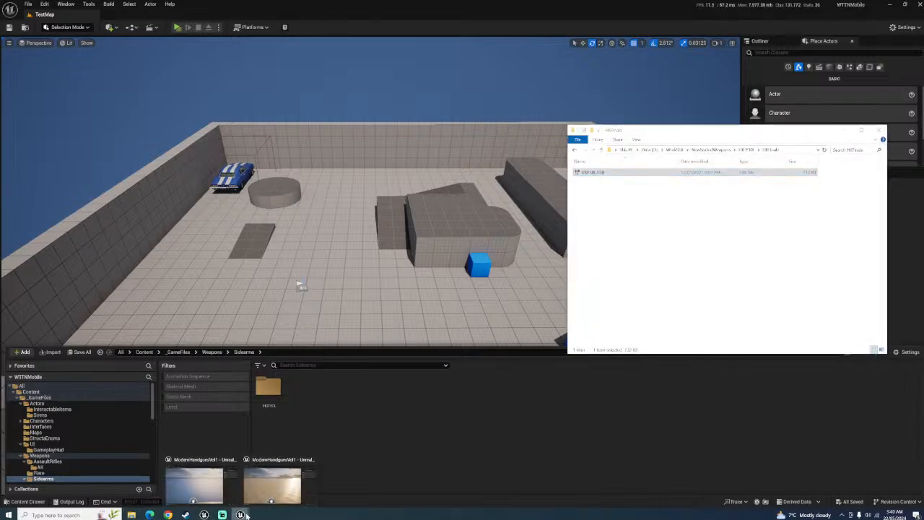
{"action": "left_click", "coordinate": [261, 491]}
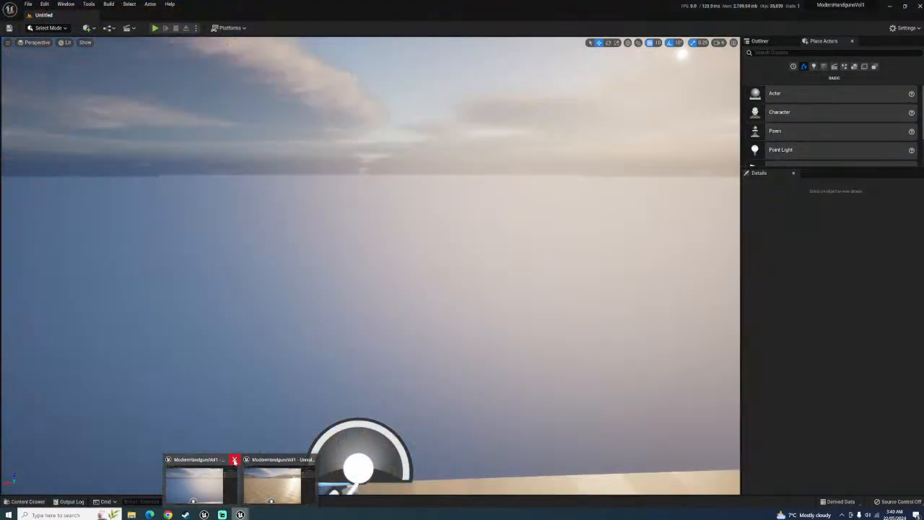
{"action": "left_click", "coordinate": [234, 460]}
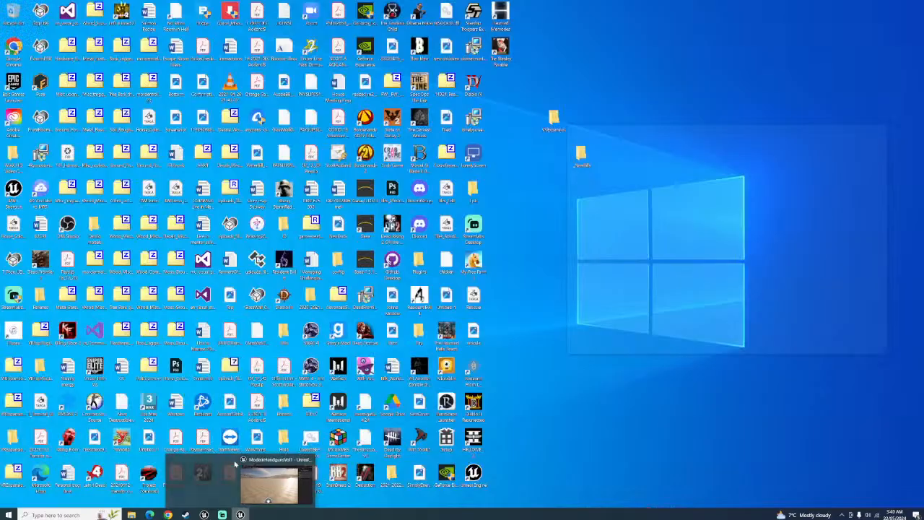
{"action": "left_click", "coordinate": [234, 479]}
{"action": "left_click", "coordinate": [28, 502]}
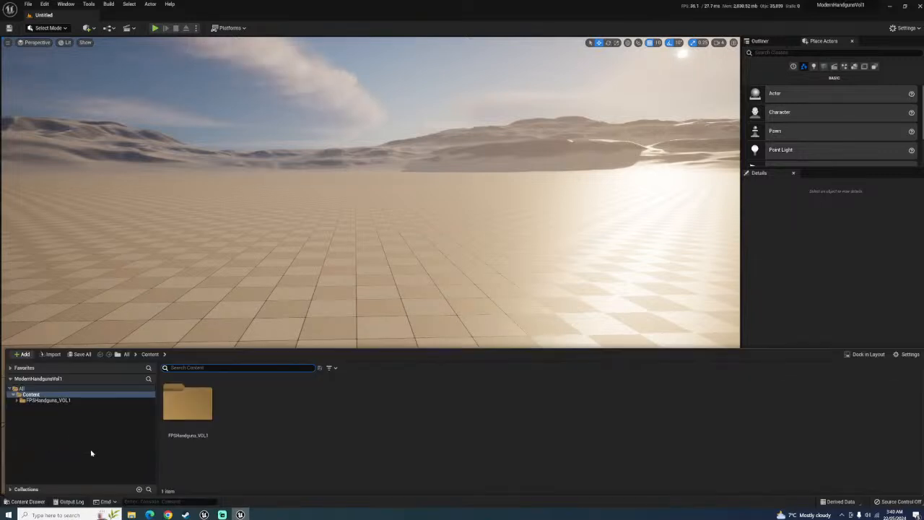
Migrate the FPSHandguns_VOL1 folder with all listed assets into the WTTNMobile project's Content folder on the Data drive, and return to the WTTNMobile editor
{"action": "right_click", "coordinate": [200, 420]}
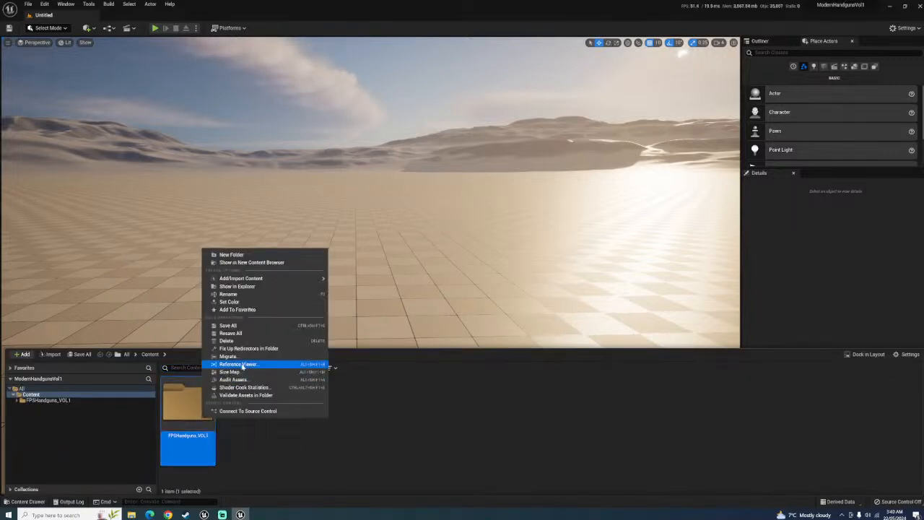
{"action": "left_click", "coordinate": [240, 357]}
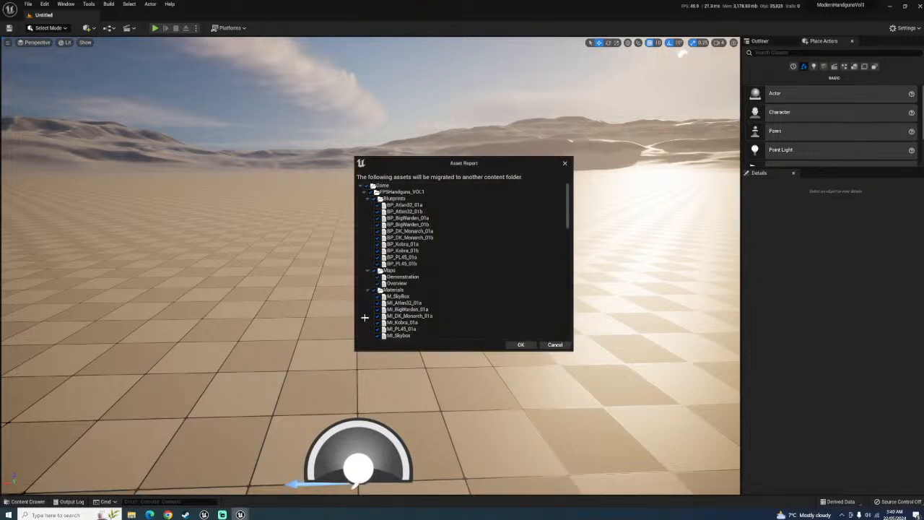
{"action": "left_click", "coordinate": [522, 345]}
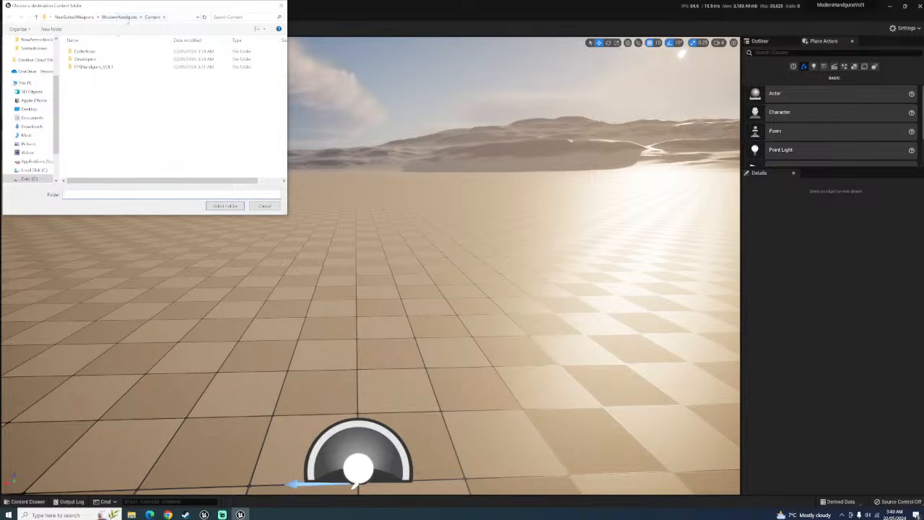
{"action": "left_click", "coordinate": [80, 18]}
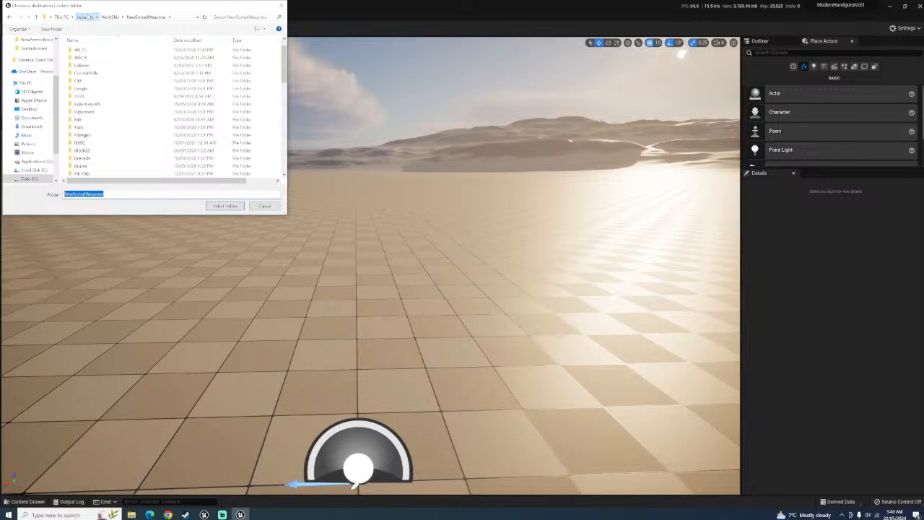
{"action": "left_click", "coordinate": [84, 16]}
{"action": "scroll", "coordinate": [211, 52], "scroll_direction": "down", "scroll_amount": 5}
{"action": "scroll", "coordinate": [211, 52], "scroll_direction": "down", "scroll_amount": 20}
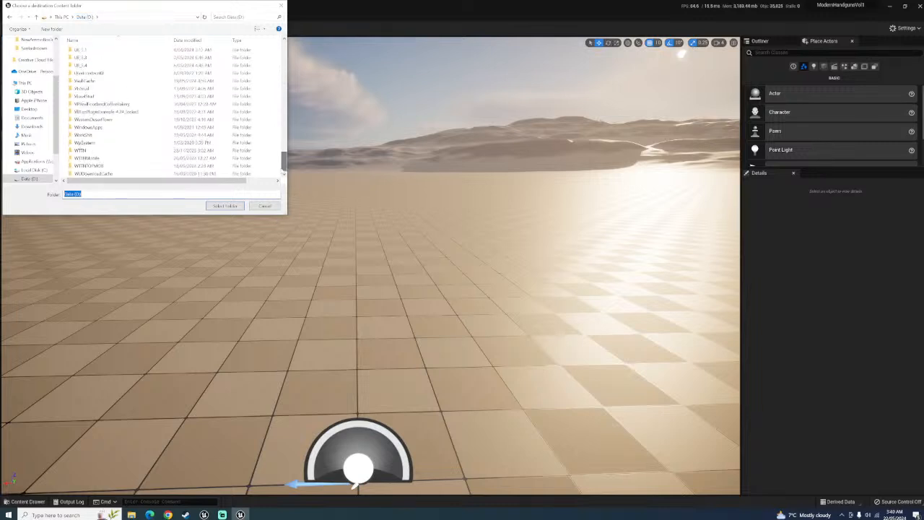
{"action": "double_click", "coordinate": [101, 157]}
{"action": "left_click", "coordinate": [81, 58]}
{"action": "left_click", "coordinate": [224, 206]}
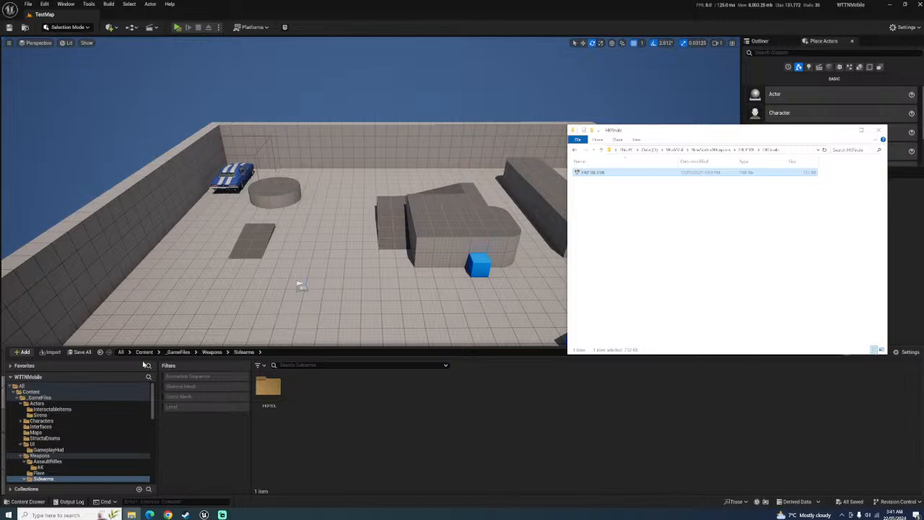
{"action": "left_click", "coordinate": [144, 365]}
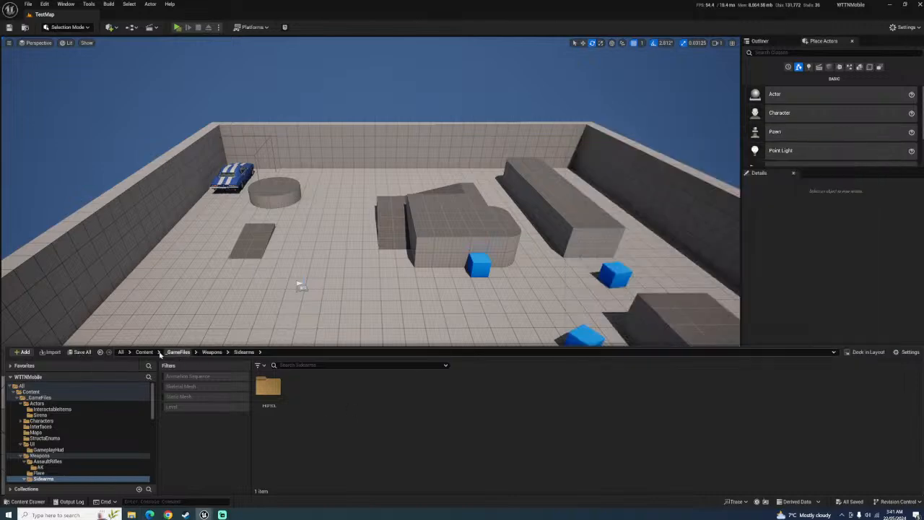